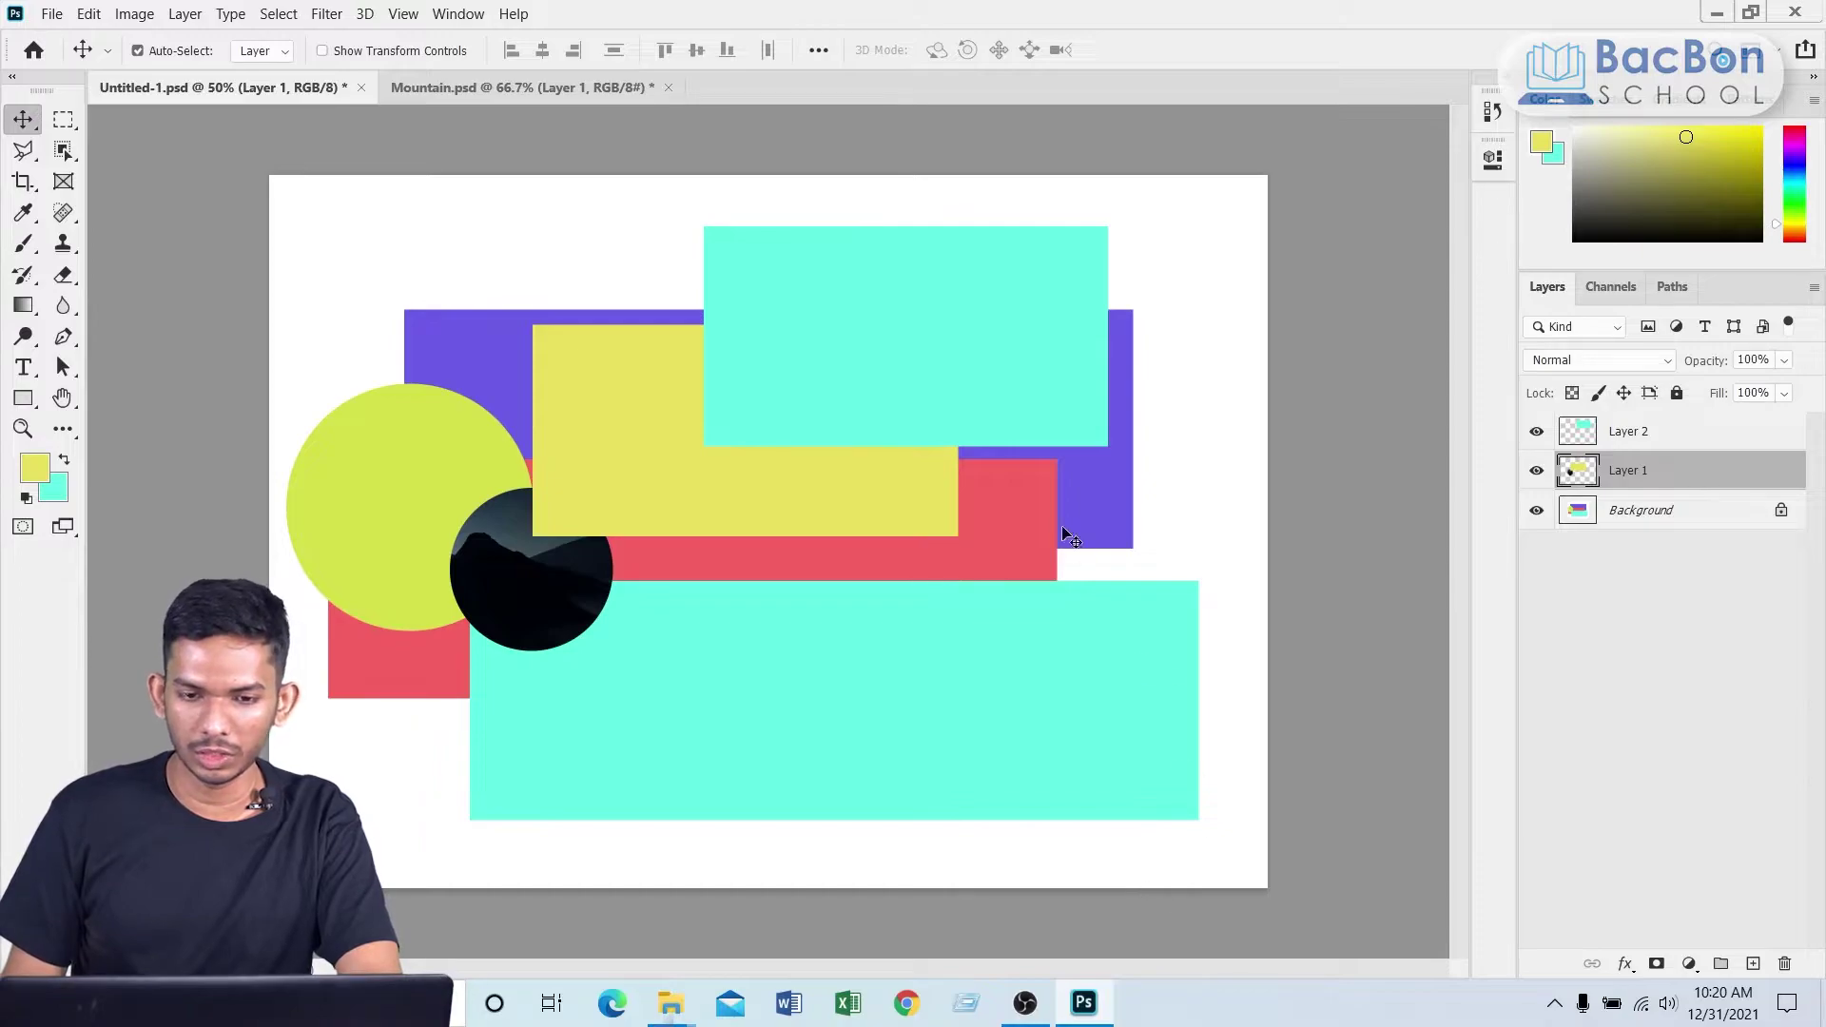
Step: Shift the yellow block and circle up-left and place the cyan rectangle at the top right
{"action": "left_click_drag", "start_coordinate": [856, 335], "coordinate": [843, 502]}
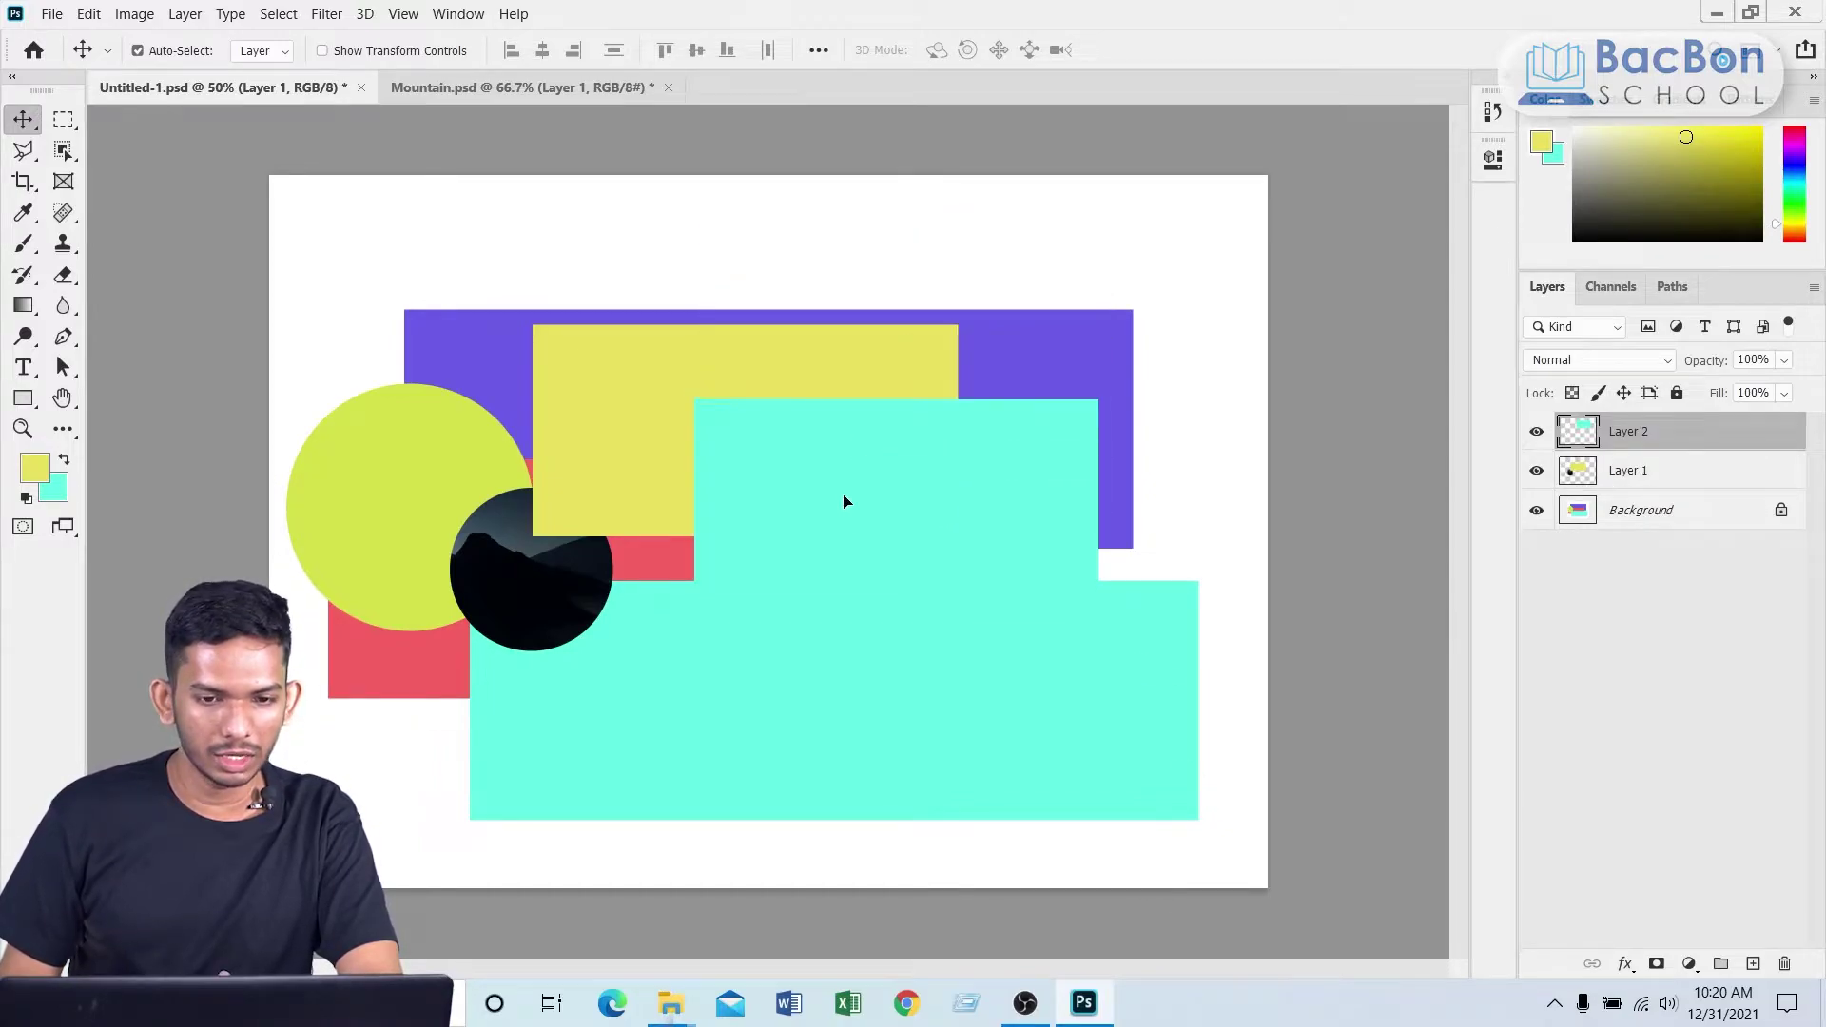
{"action": "left_click_drag", "start_coordinate": [670, 409], "coordinate": [539, 377]}
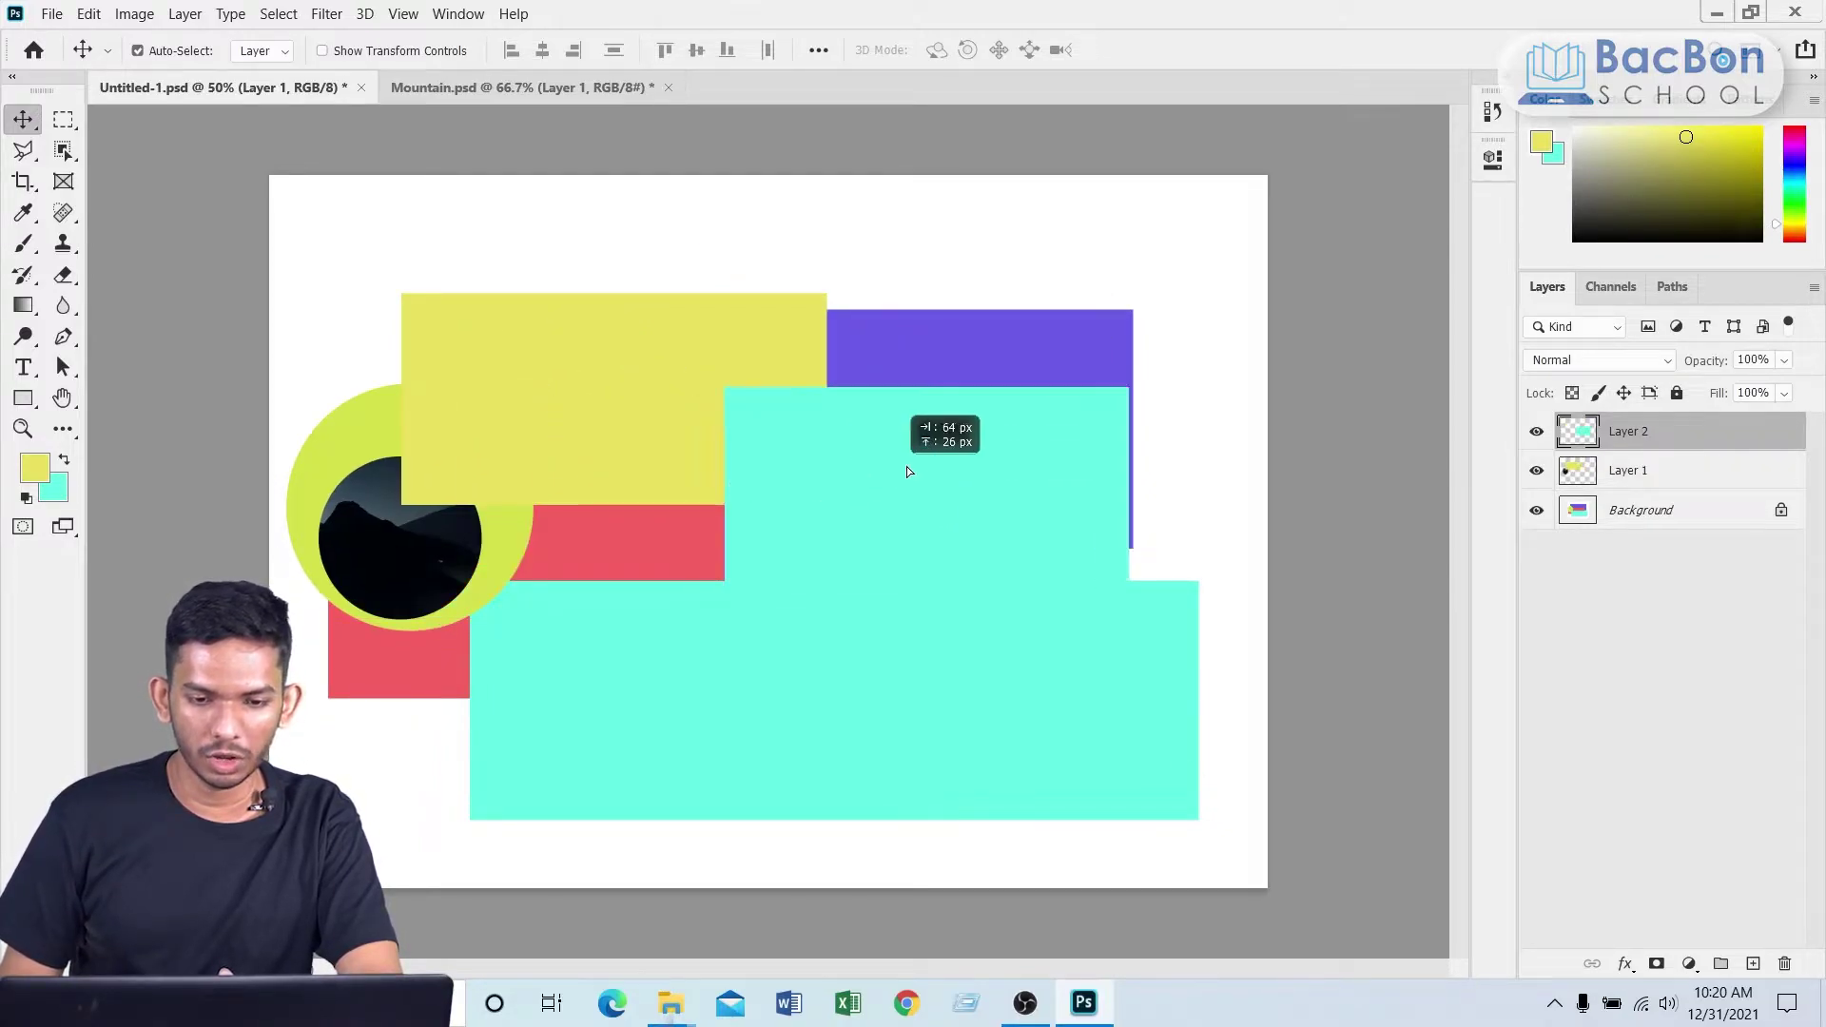
{"action": "left_click_drag", "start_coordinate": [823, 519], "coordinate": [916, 466]}
{"action": "left_click_drag", "start_coordinate": [575, 396], "coordinate": [586, 370]}
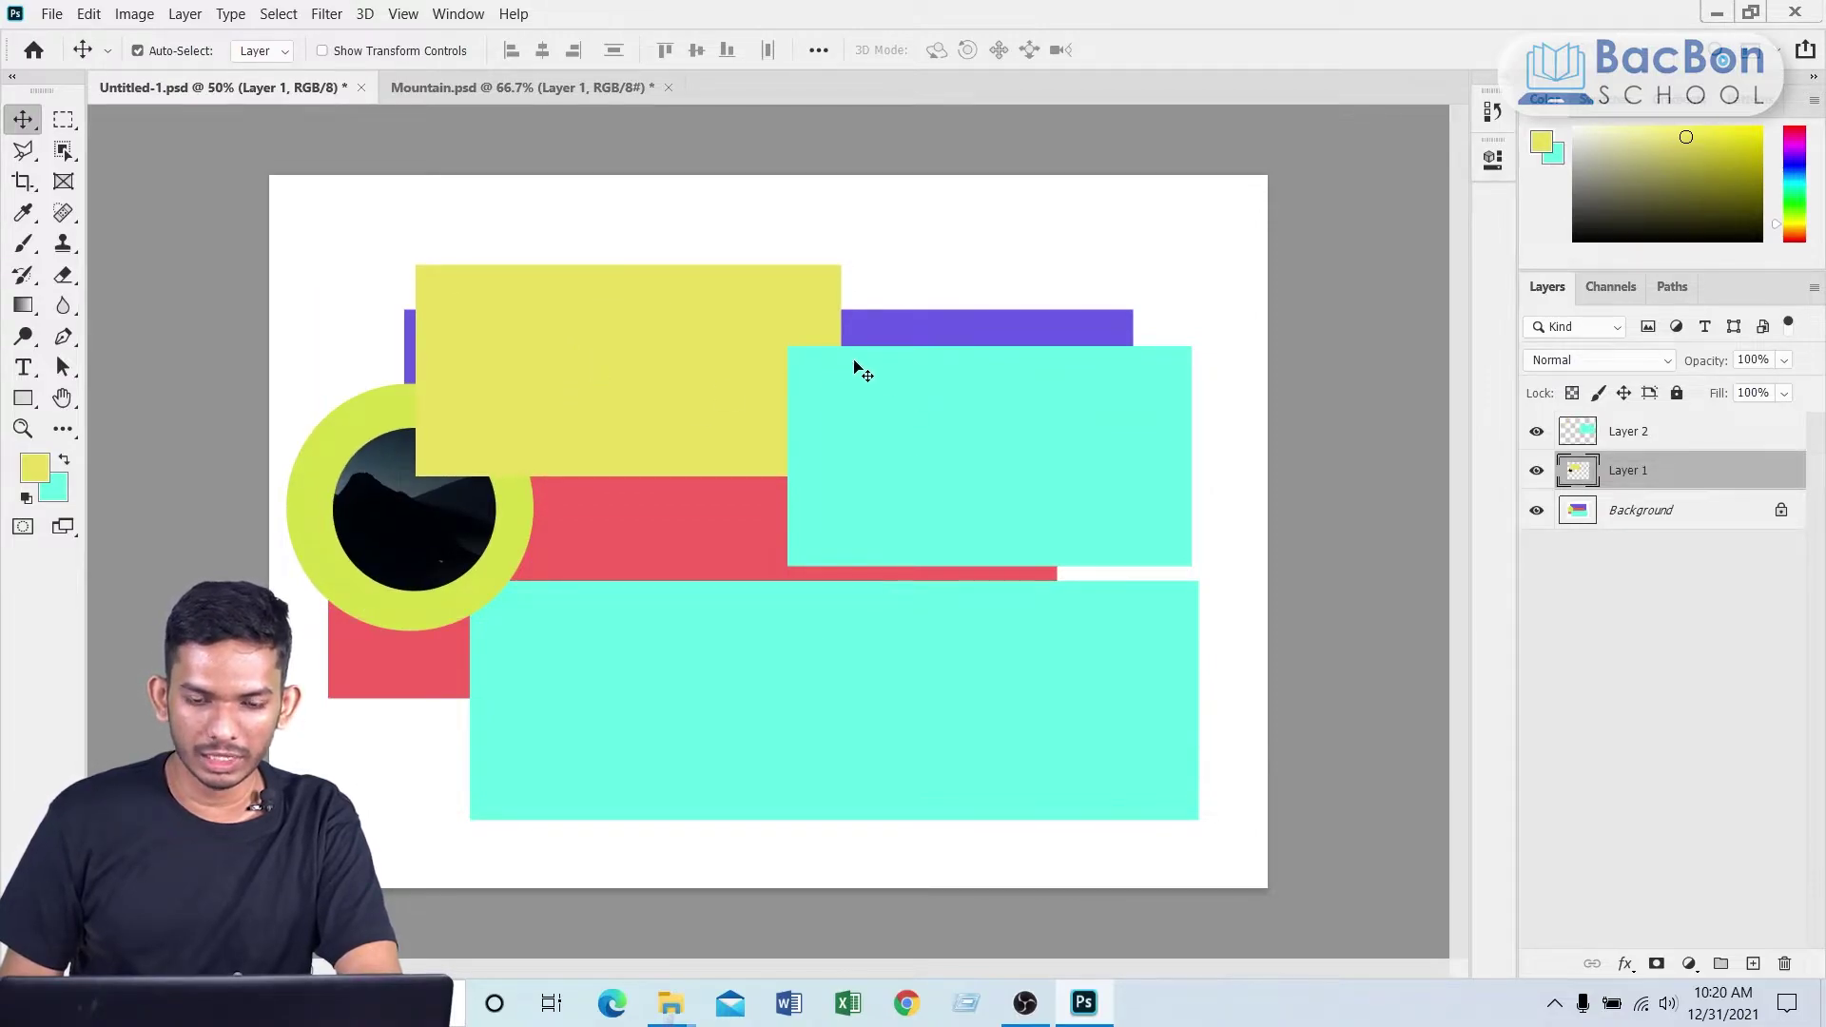
{"action": "mouse_move", "coordinate": [1032, 467]}
{"action": "left_mouse_down"}
{"action": "mouse_move", "coordinate": [965, 397]}
{"action": "mouse_move", "coordinate": [1034, 372]}
{"action": "left_mouse_up"}
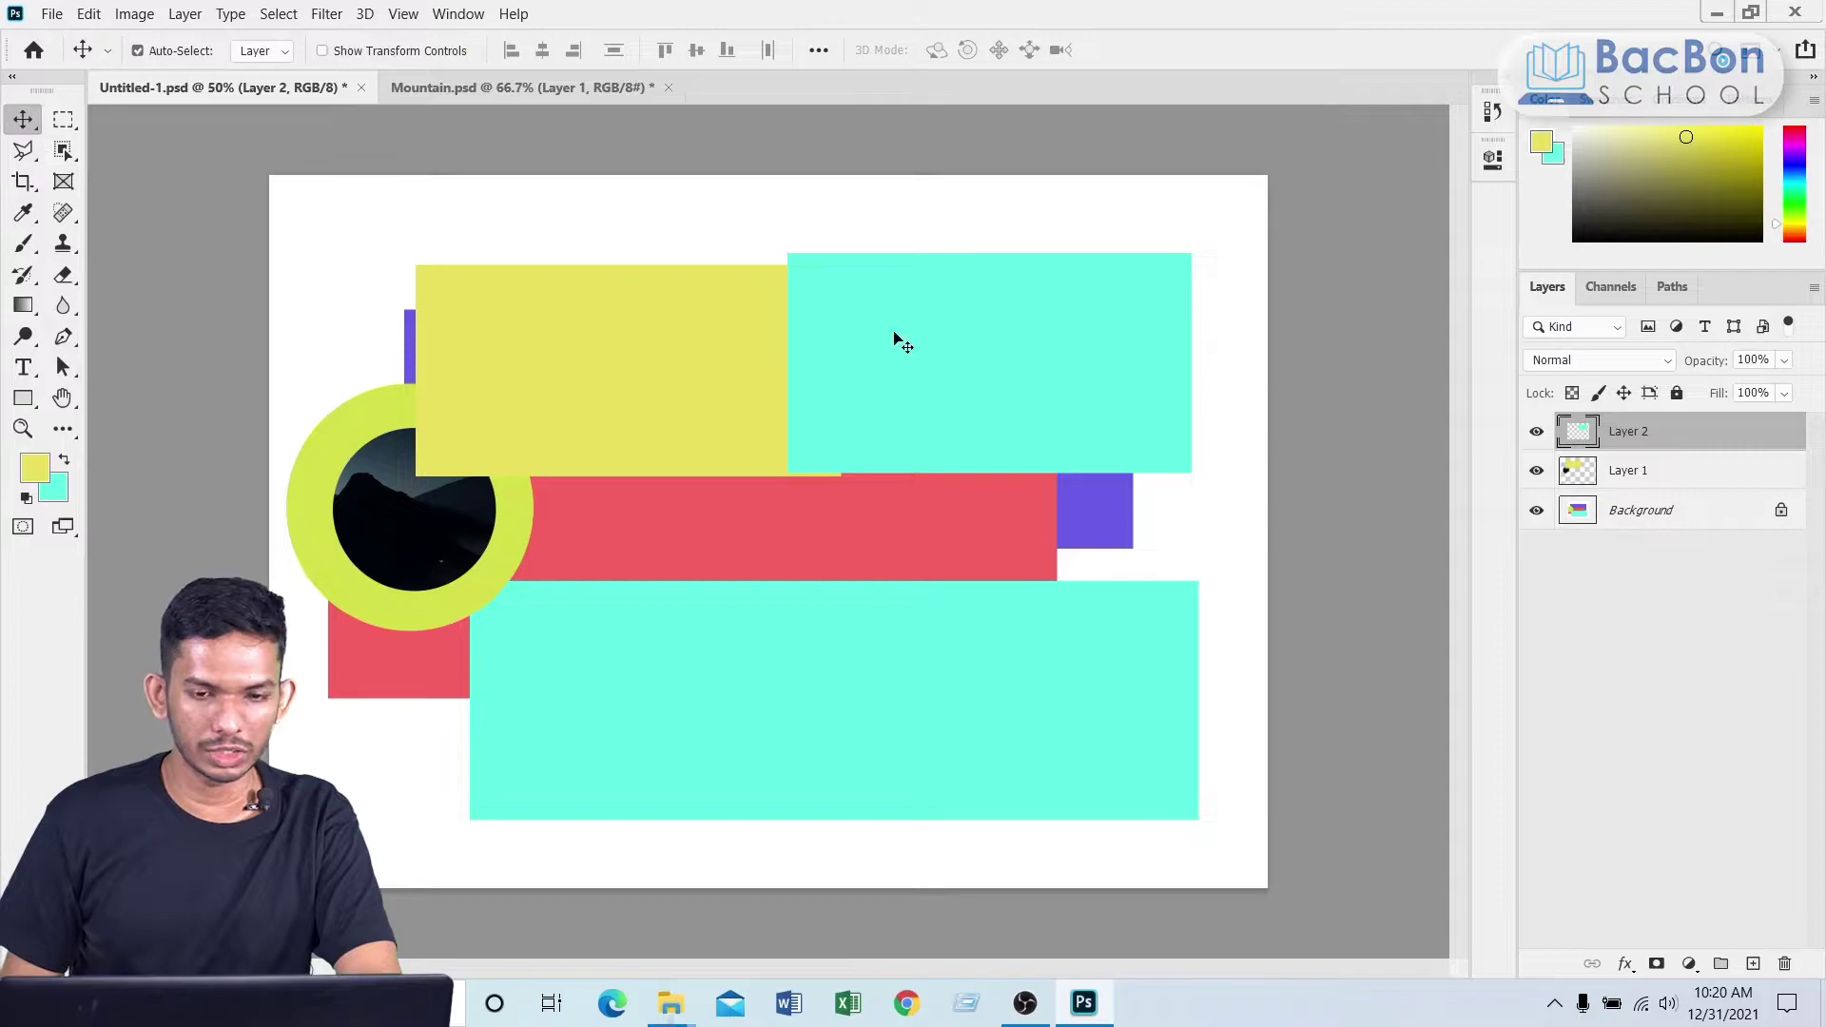
Step: Check which layers lie under the cyan block, then start copying Layer 2 from the Edit menu
{"action": "right_click", "coordinate": [998, 349]}
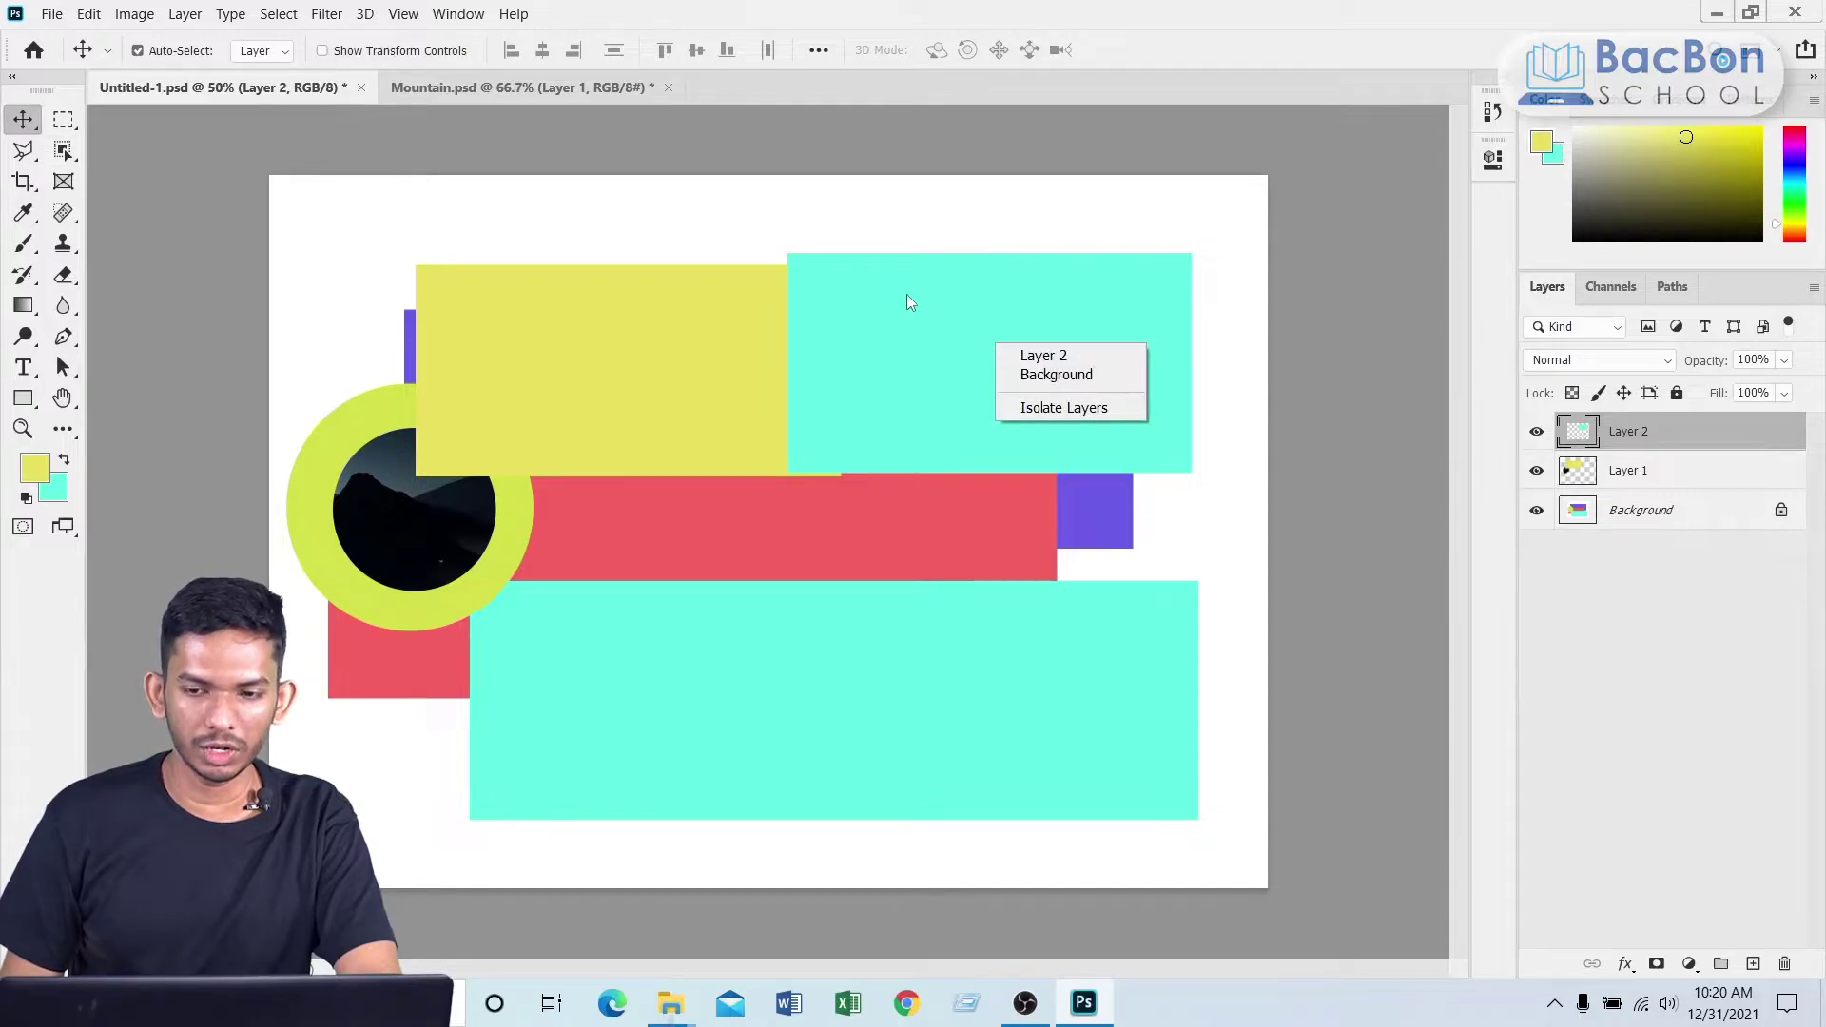
{"action": "left_click", "coordinate": [964, 361]}
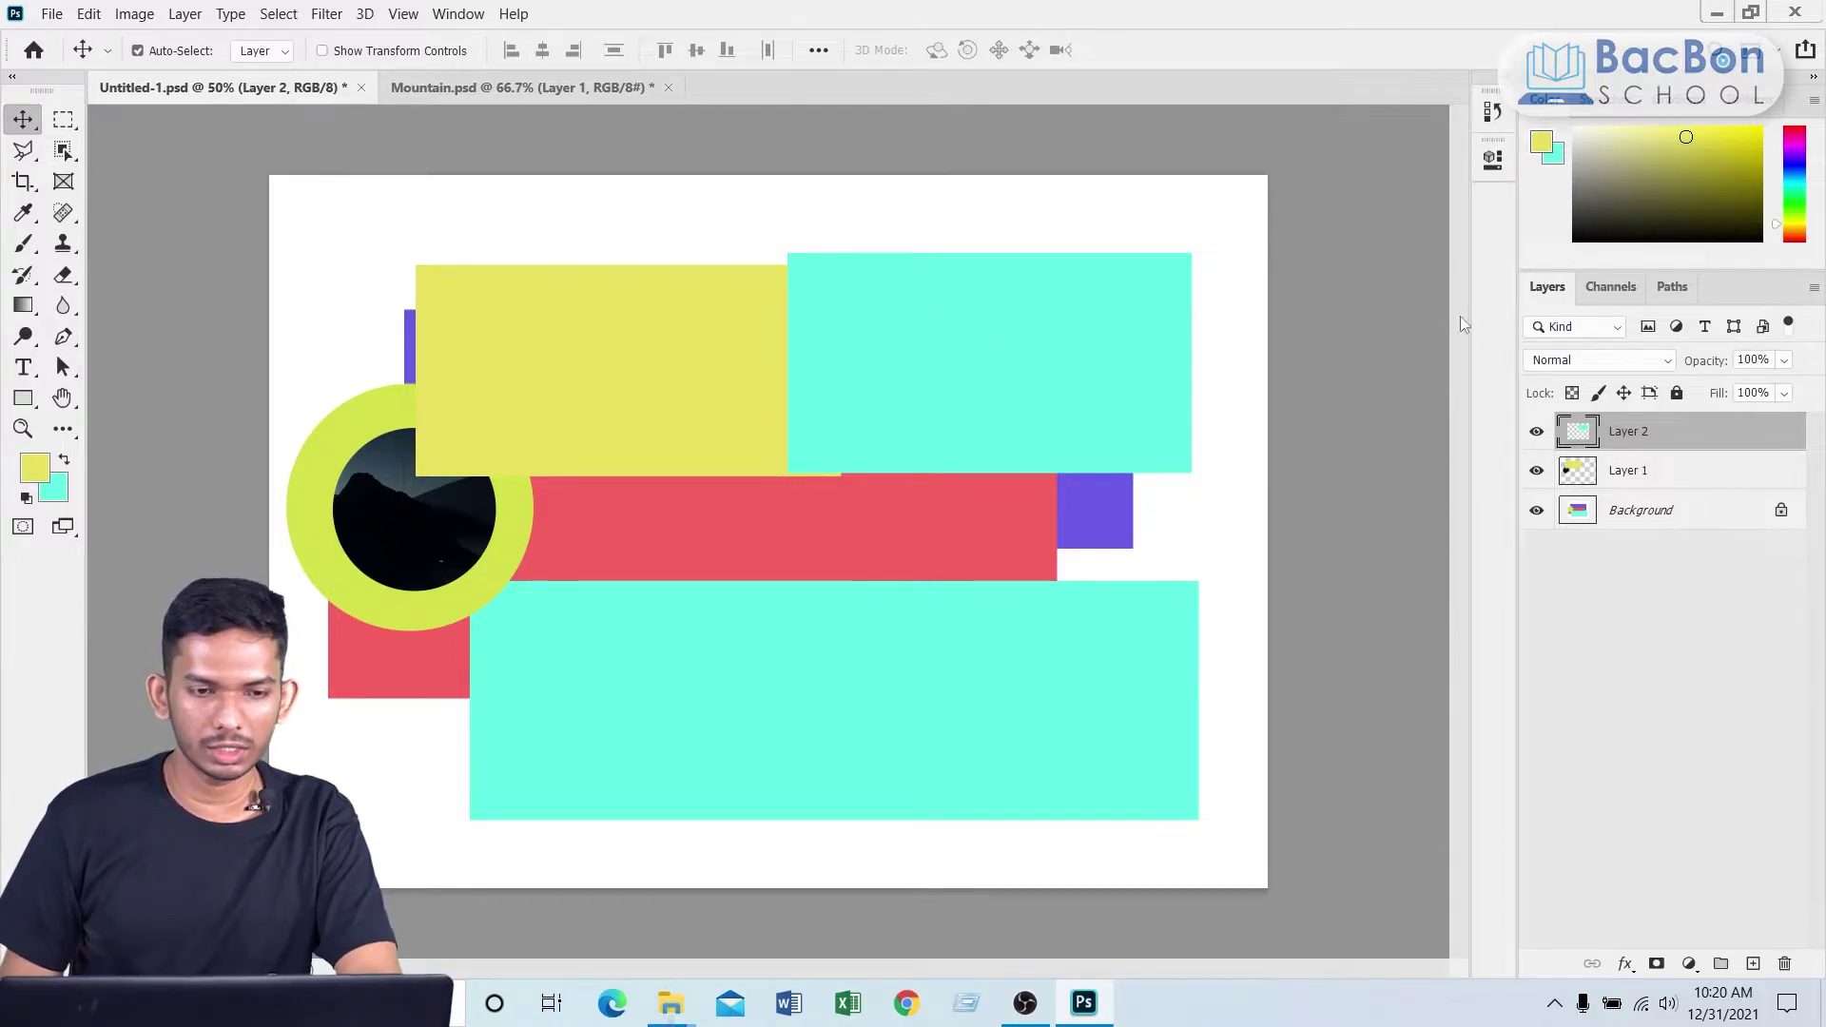
{"action": "left_click", "coordinate": [99, 11]}
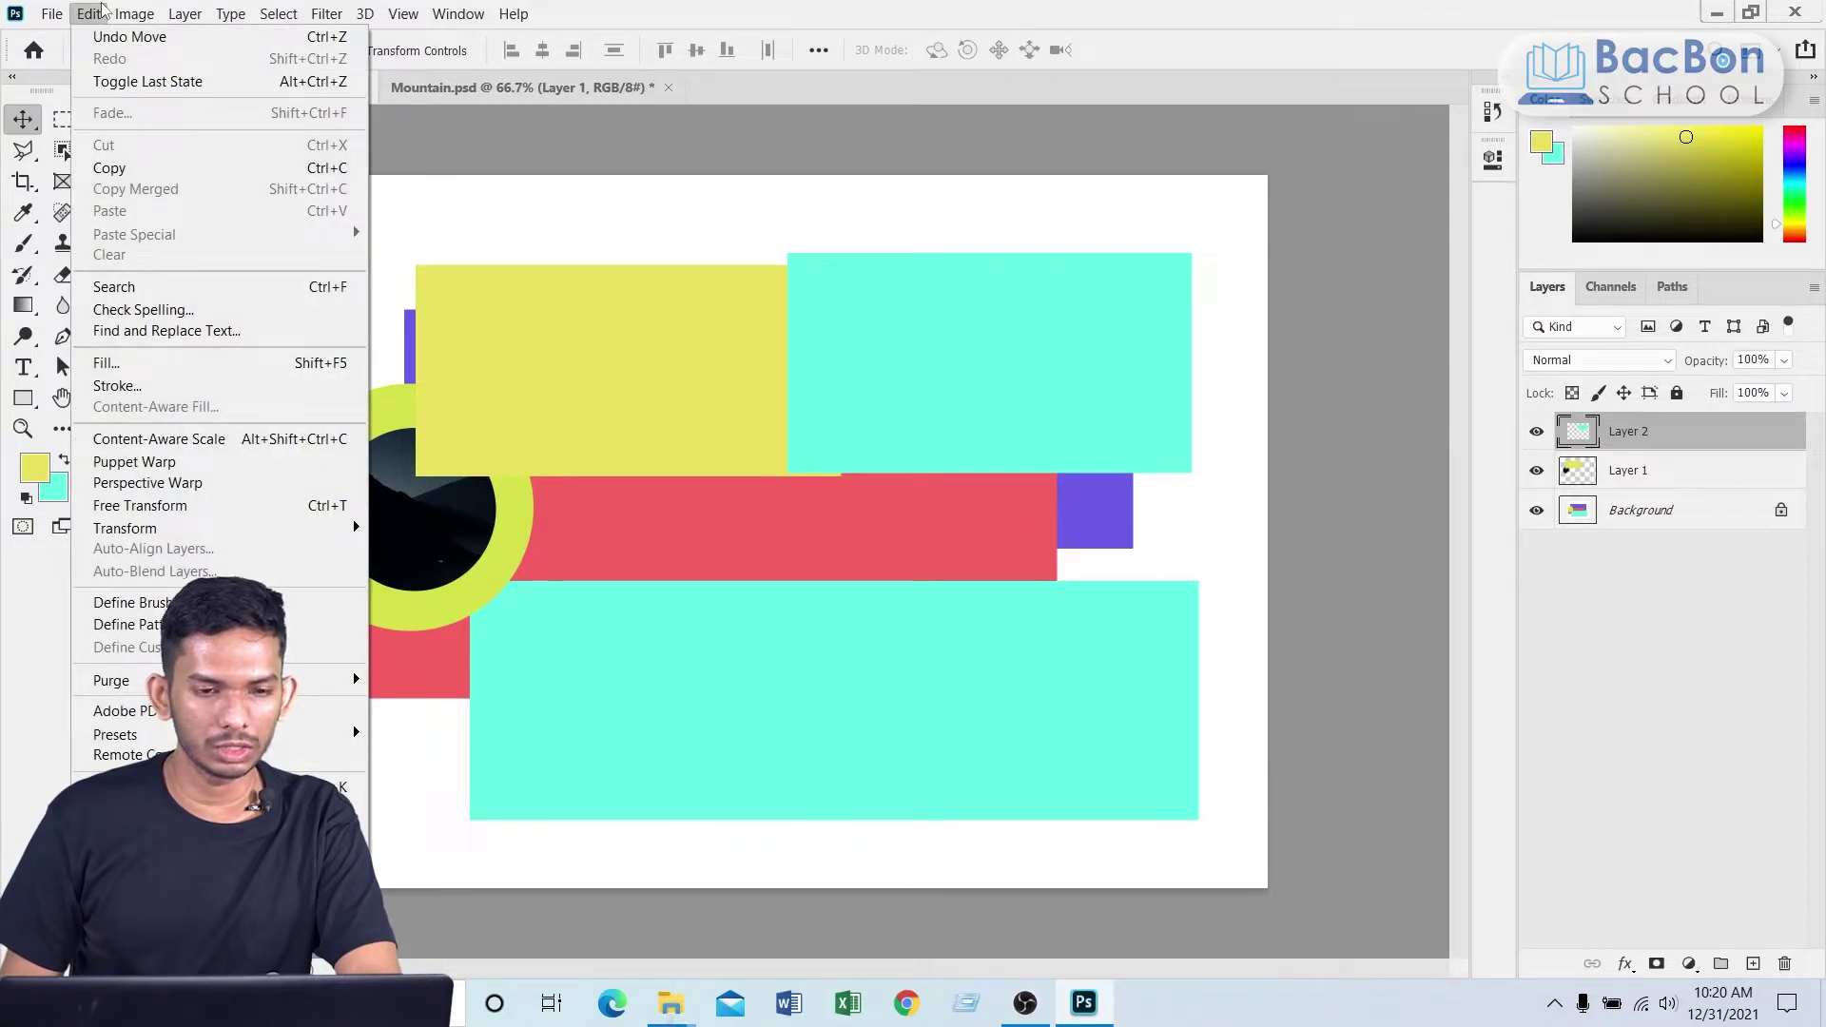
Step: Copy the cyan Layer 2 and paste it as a new Layer 3
{"action": "left_click", "coordinate": [112, 170]}
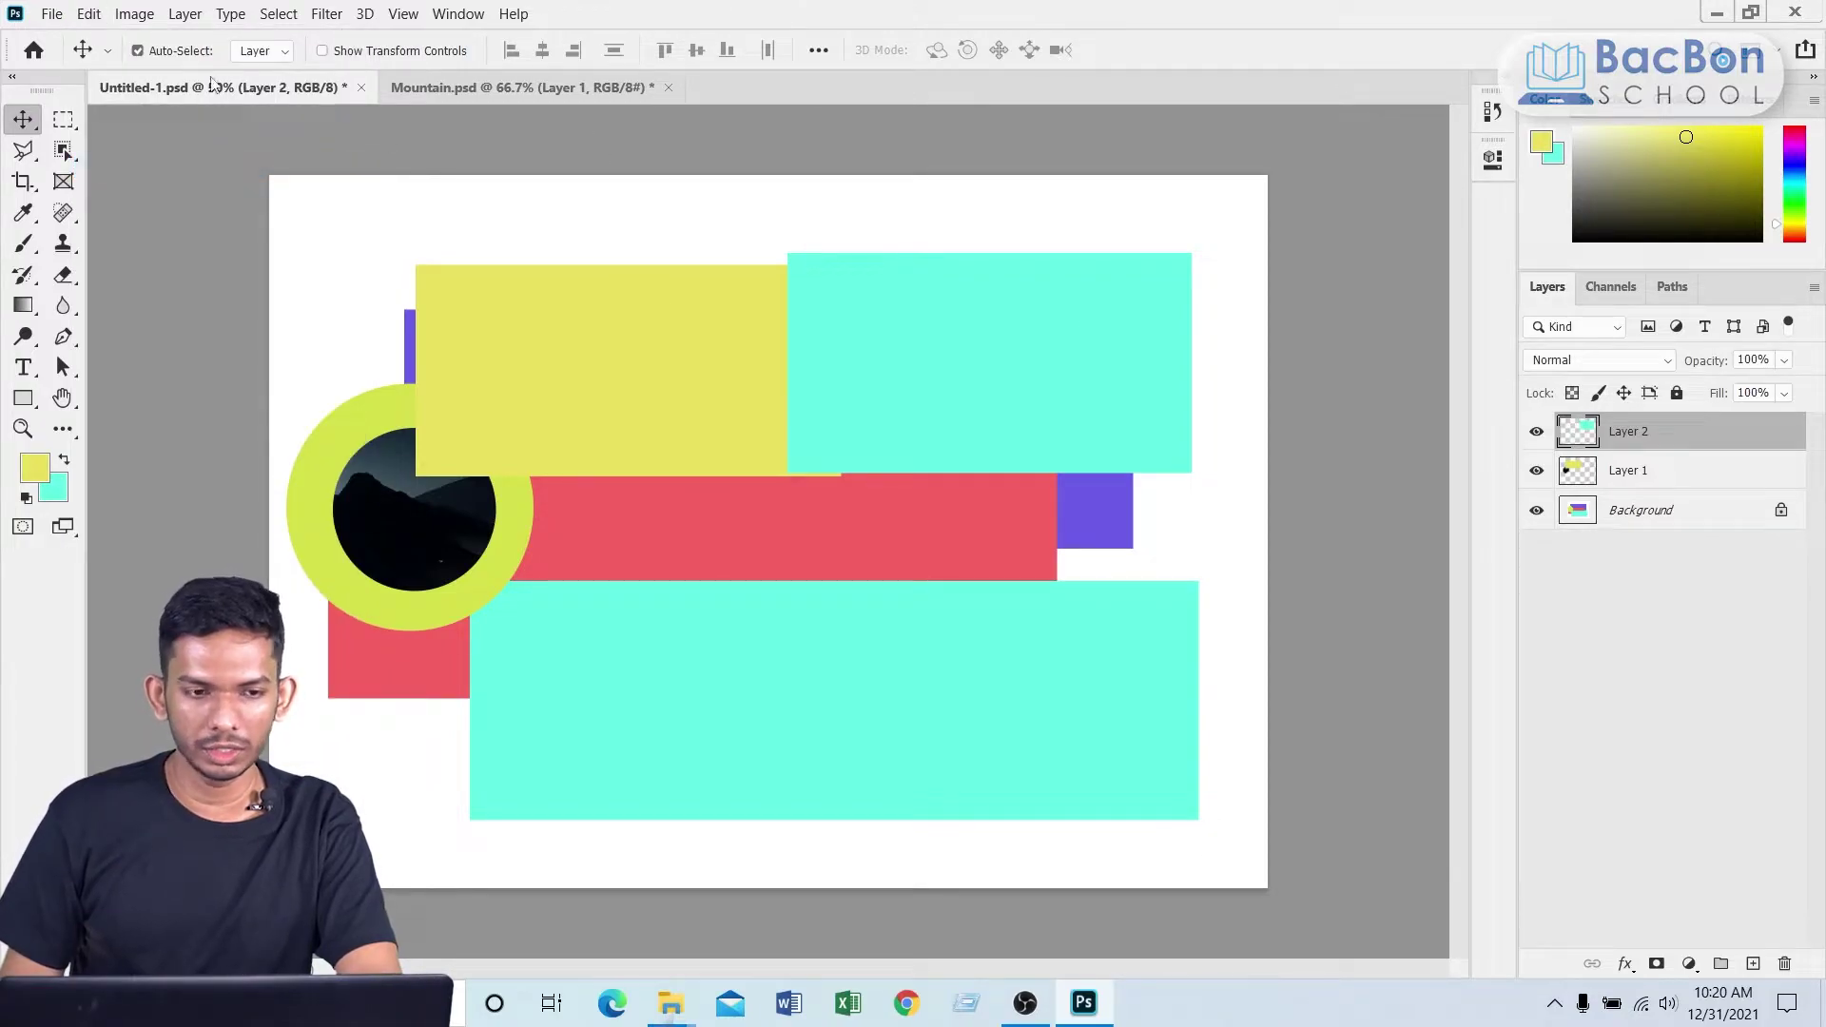
{"action": "left_click", "coordinate": [90, 13]}
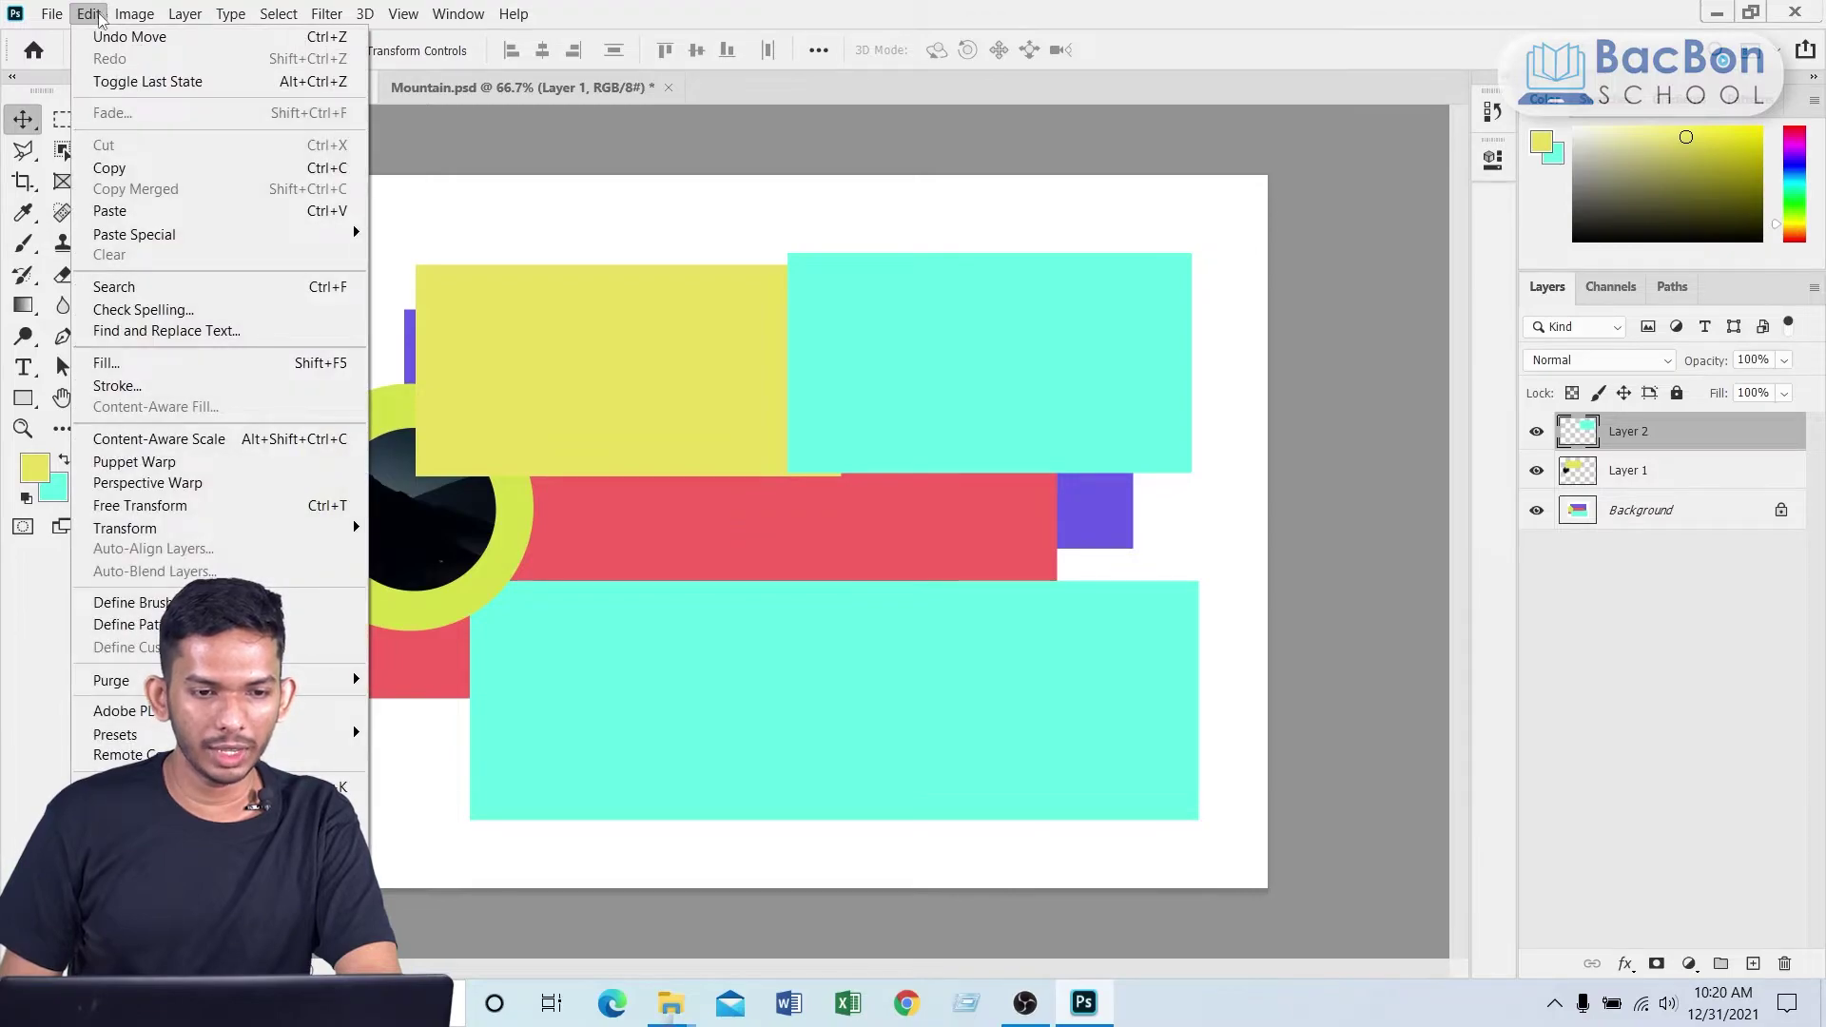
{"action": "left_click", "coordinate": [124, 210]}
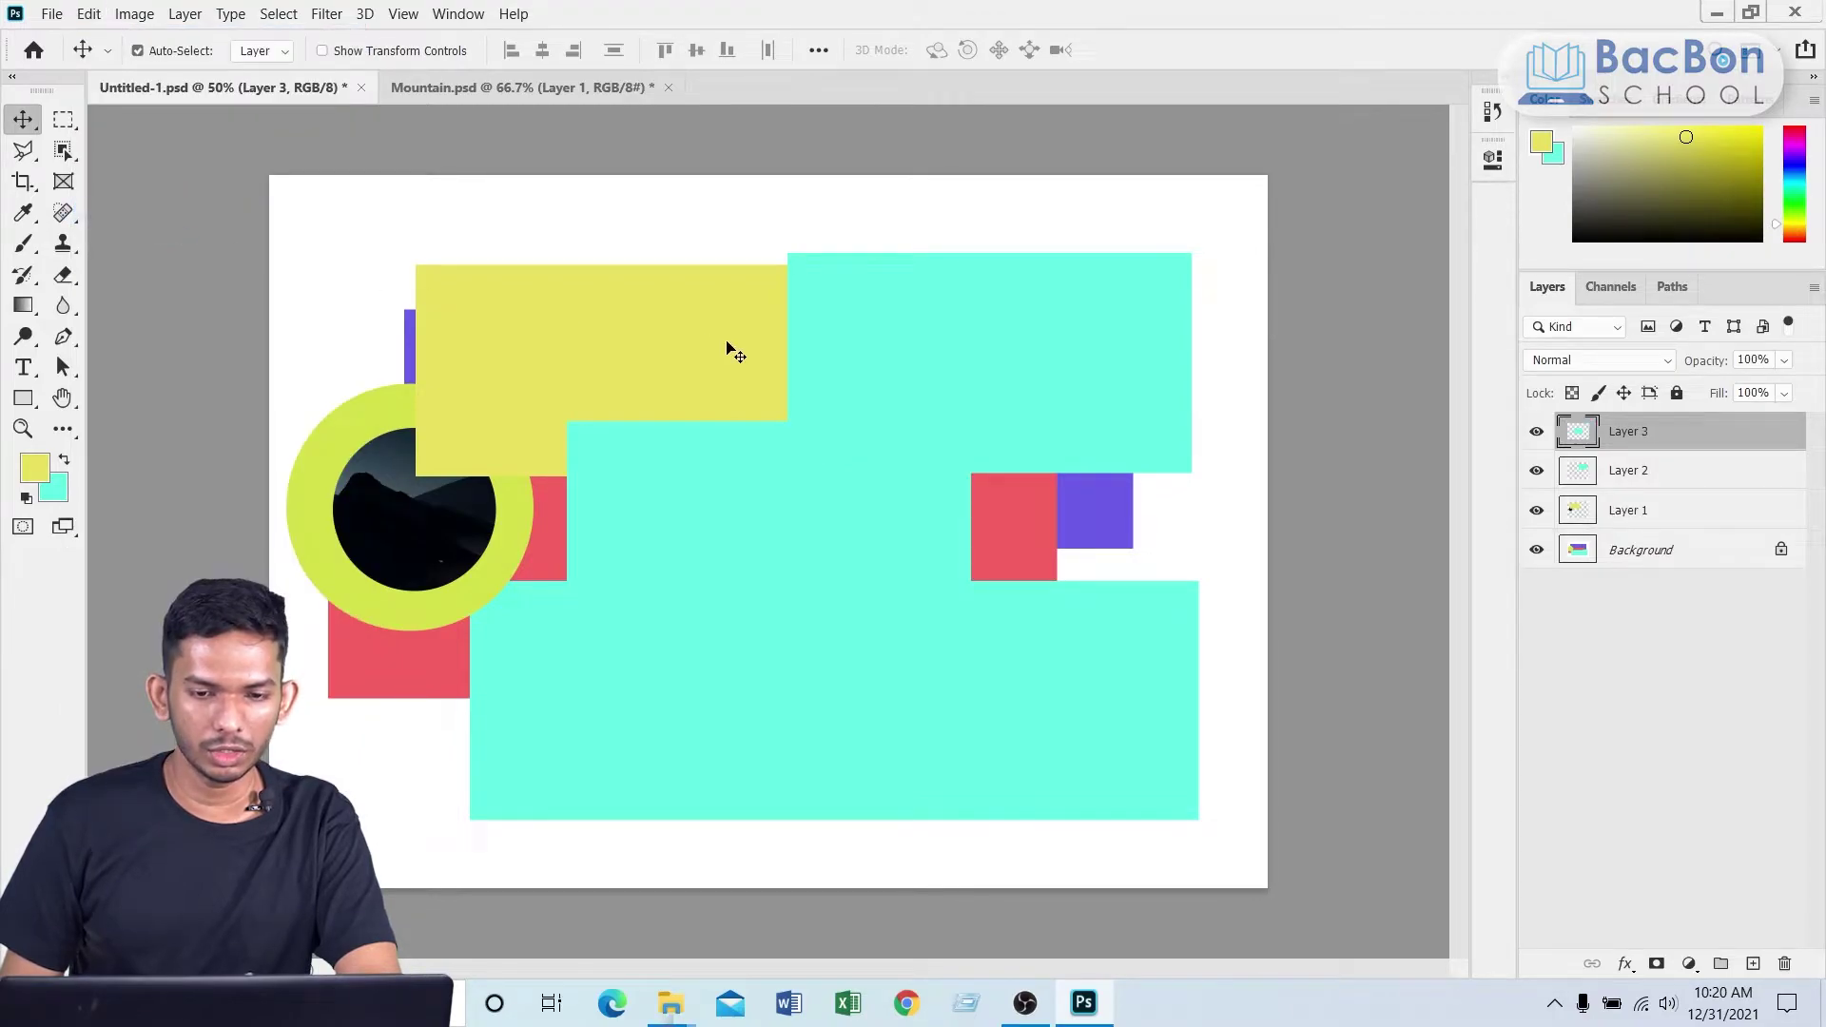
Step: Position the pasted cyan copy on the left side over the yellow block and circle
{"action": "left_click_drag", "start_coordinate": [759, 506], "coordinate": [475, 242]}
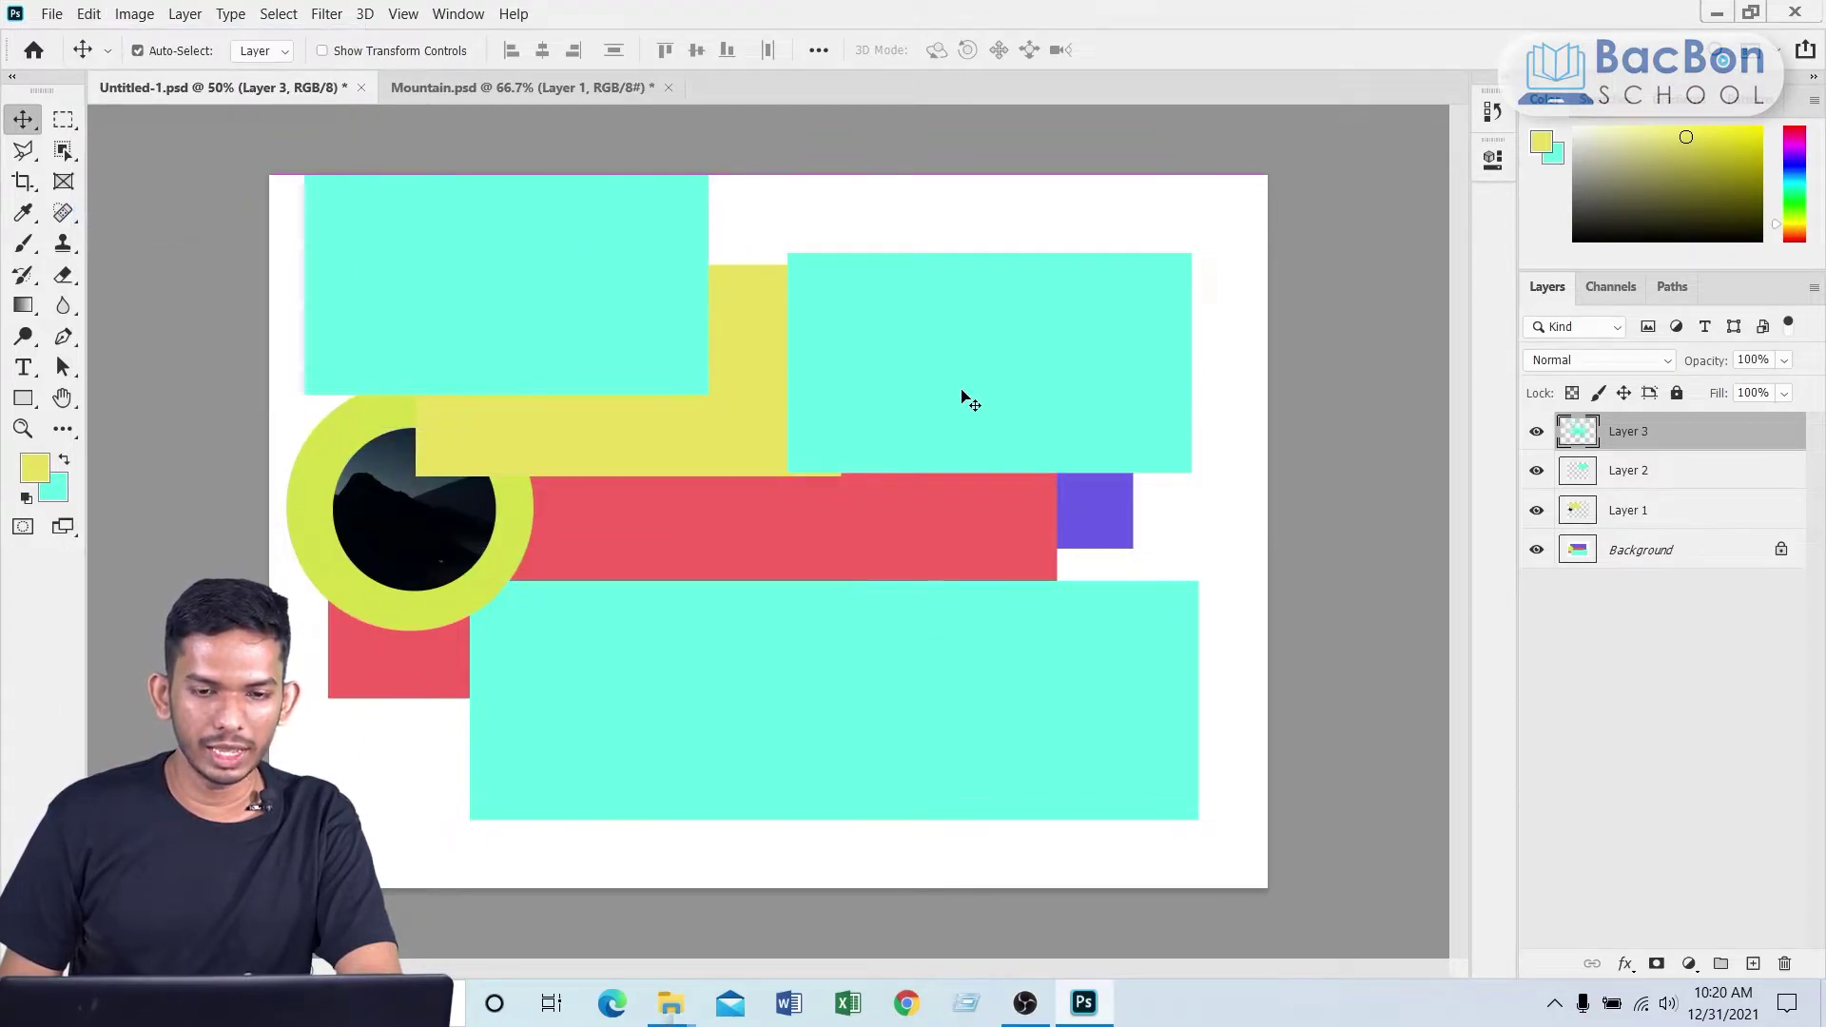
{"action": "left_click_drag", "start_coordinate": [962, 397], "coordinate": [944, 525]}
{"action": "left_click_drag", "start_coordinate": [553, 277], "coordinate": [533, 367]}
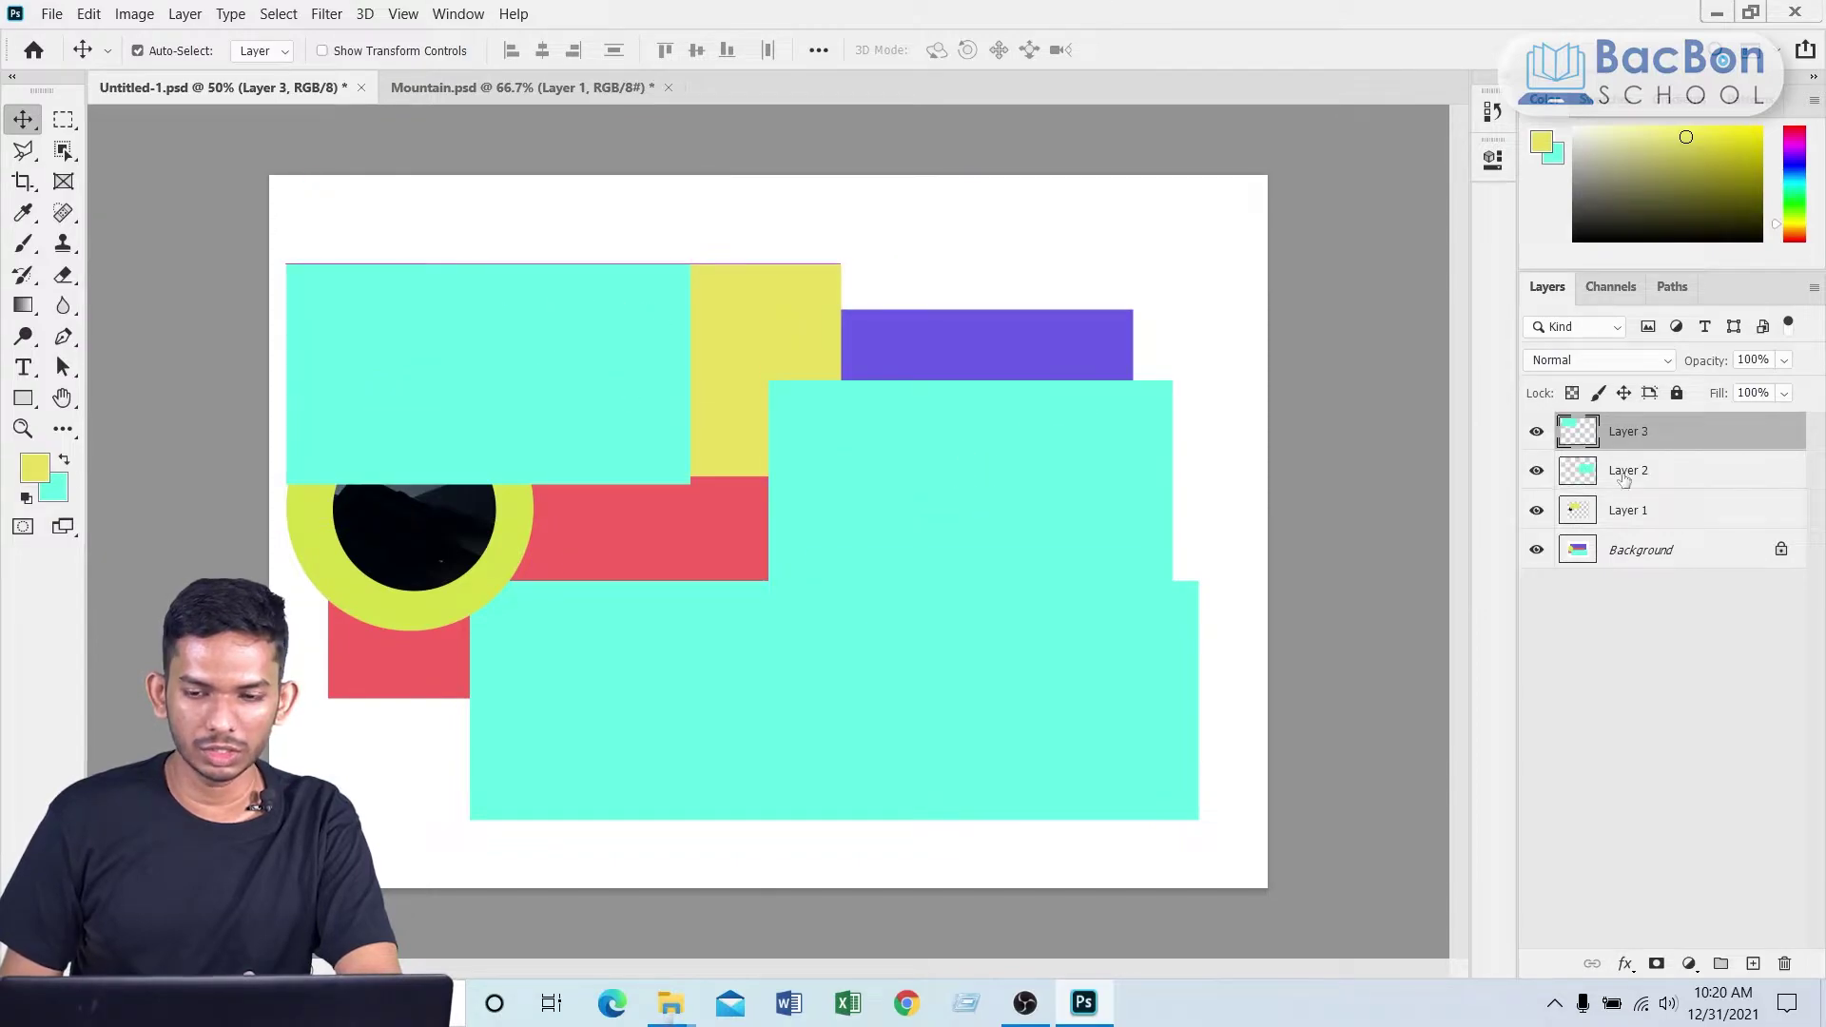
{"action": "key", "text": "shift+Up"}
{"action": "key", "text": "shift+Up"}
{"action": "key", "text": "shift+Up"}
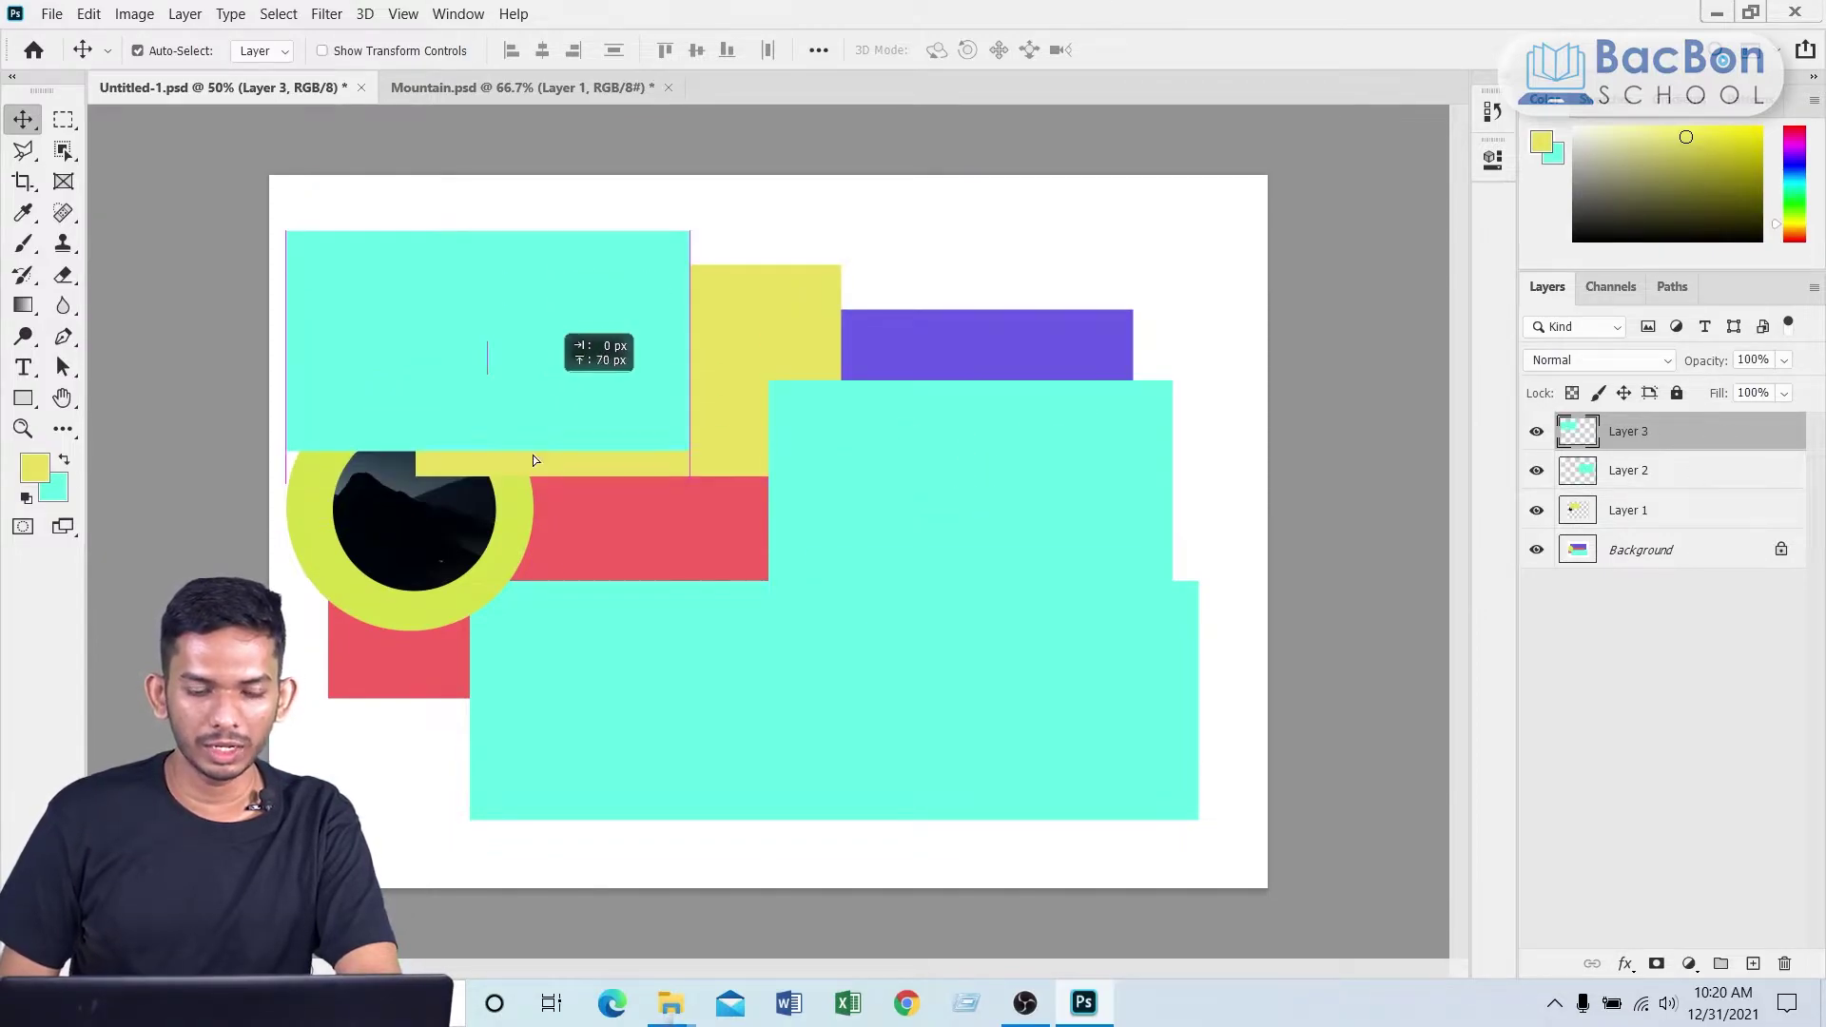
{"action": "mouse_move", "coordinate": [533, 460]}
{"action": "left_mouse_down"}
{"action": "mouse_move", "coordinate": [1099, 301]}
{"action": "mouse_move", "coordinate": [485, 437]}
{"action": "left_mouse_up"}
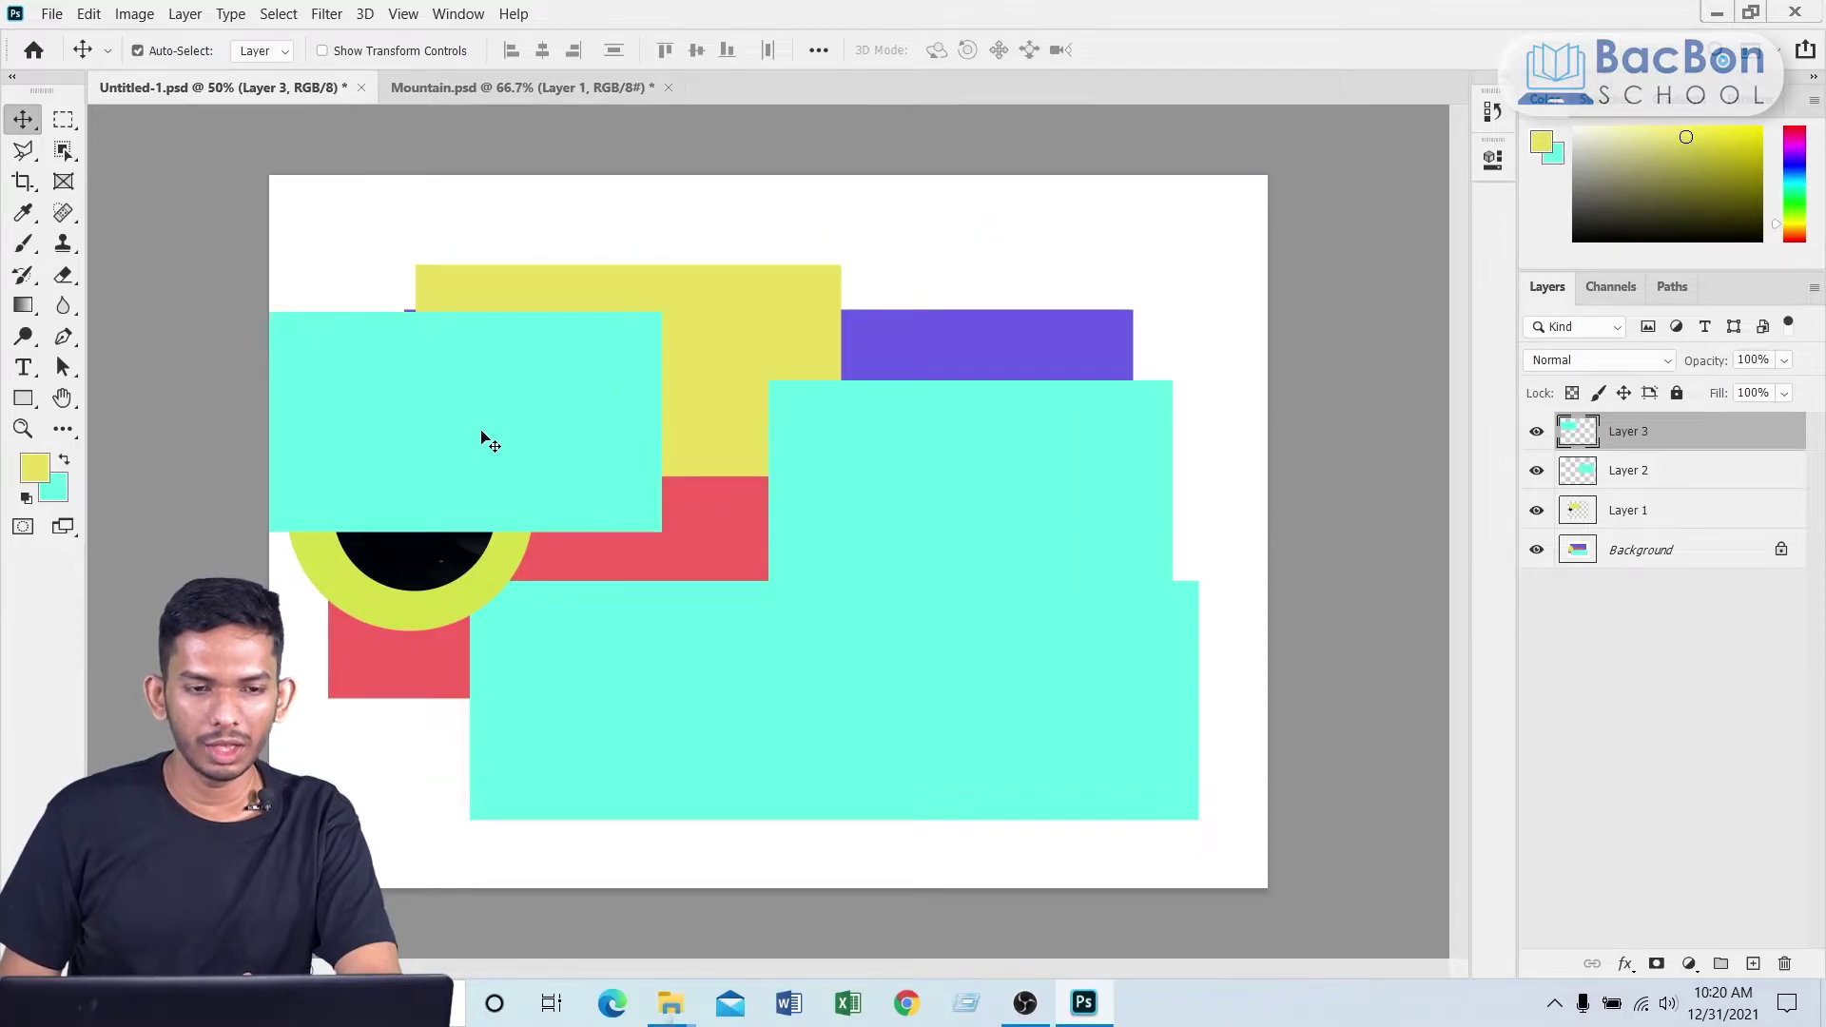
Step: Paste the cyan blocks into Mountain.psd as Layer 3 and move them up
{"action": "left_click", "coordinate": [490, 87]}
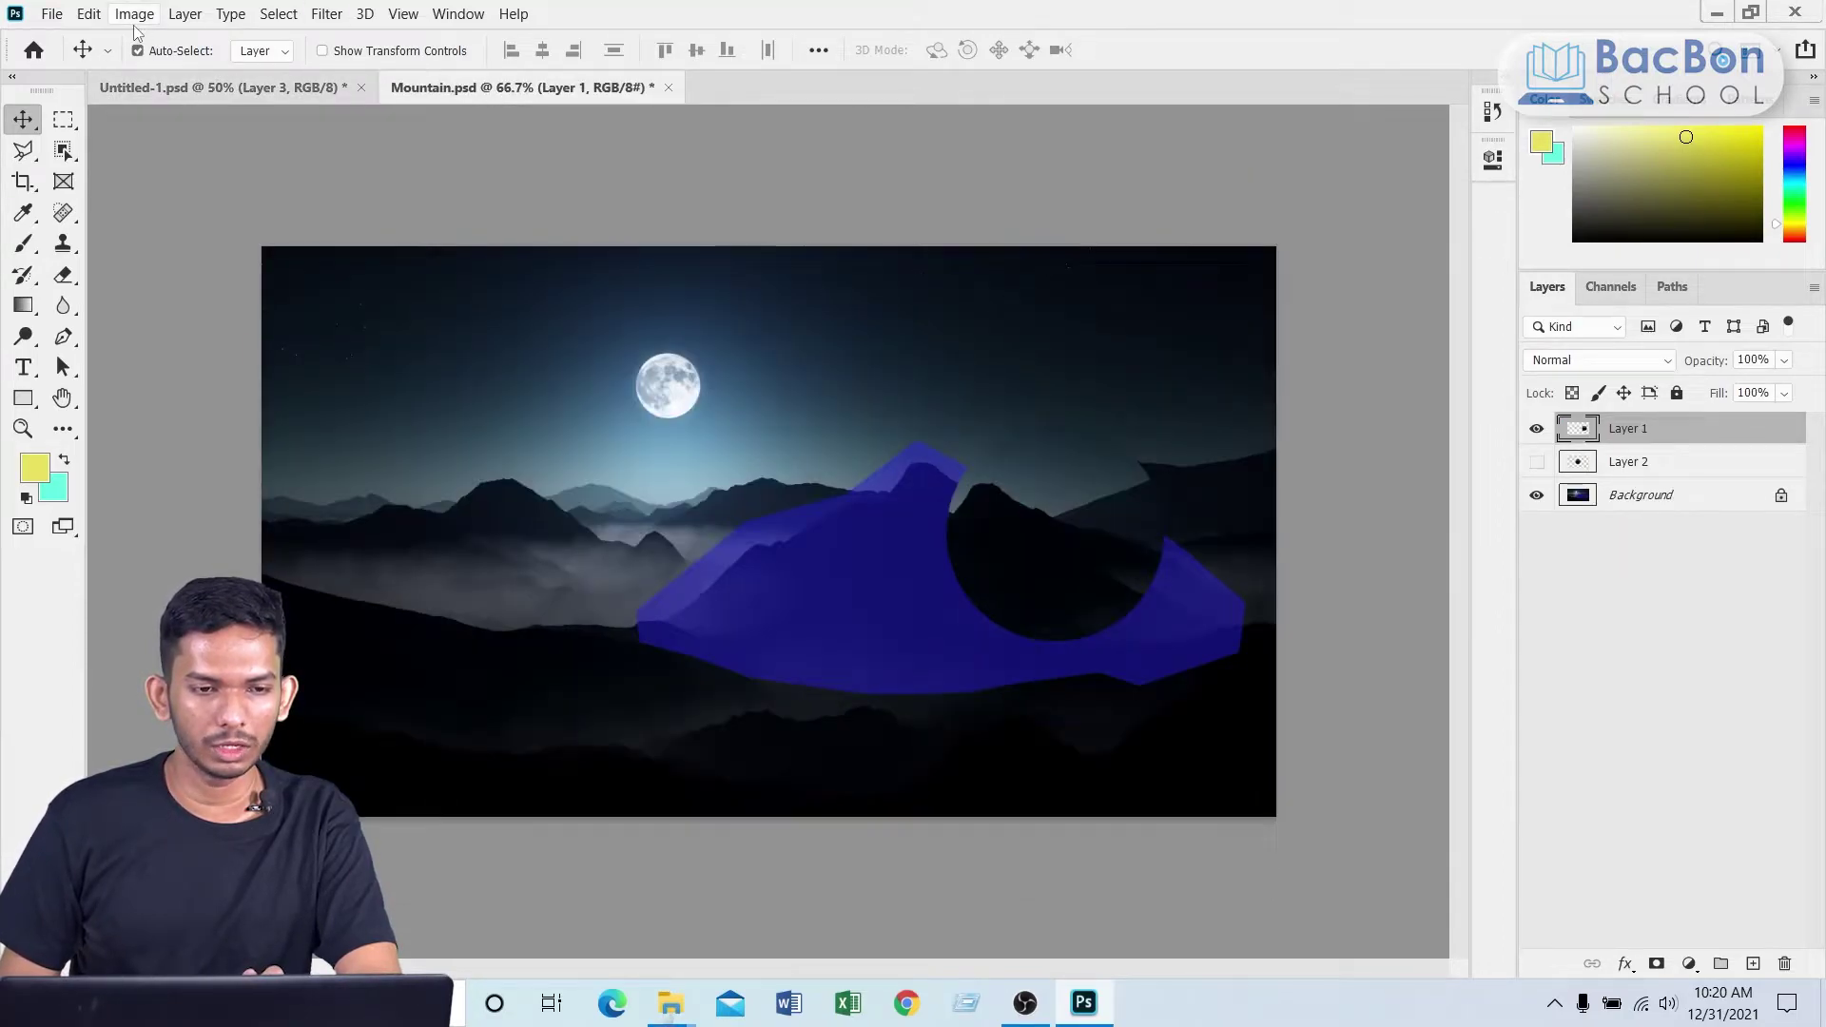
{"action": "left_click", "coordinate": [88, 13]}
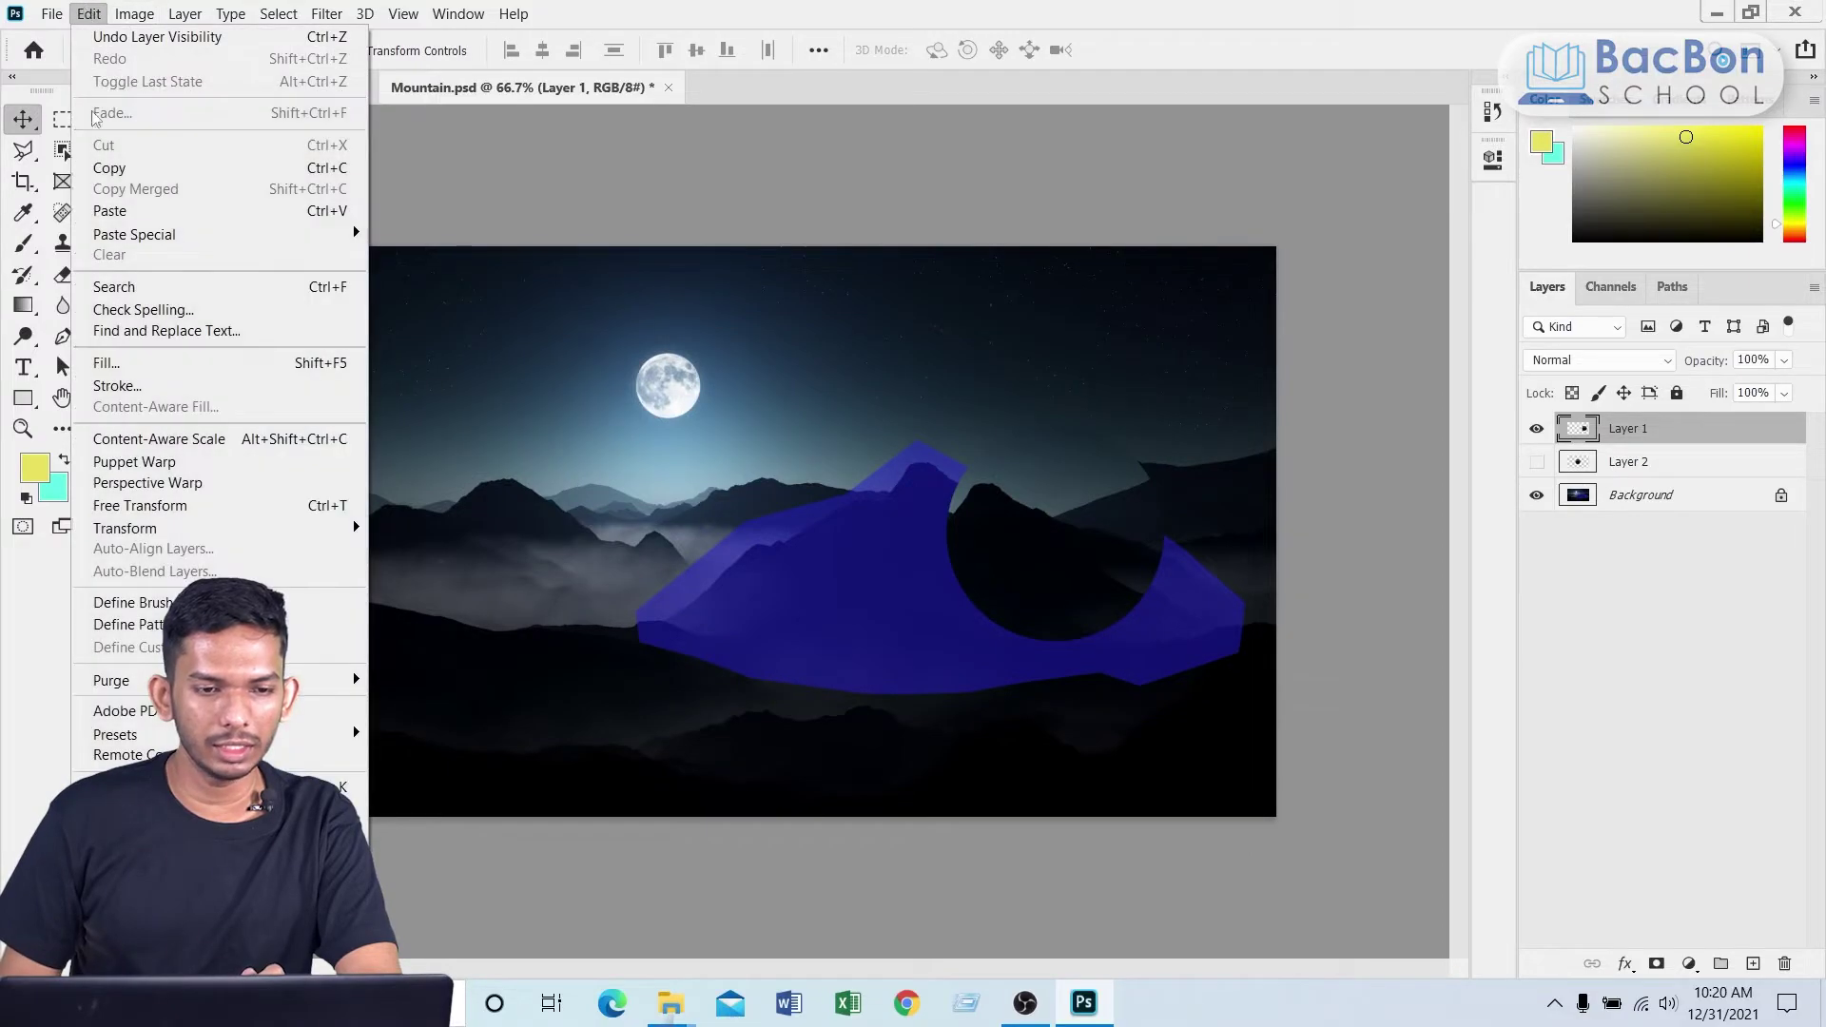
{"action": "left_click", "coordinate": [109, 210]}
{"action": "mouse_move", "coordinate": [778, 396]}
{"action": "left_mouse_down"}
{"action": "mouse_move", "coordinate": [615, 362]}
{"action": "mouse_move", "coordinate": [521, 297]}
{"action": "left_mouse_up"}
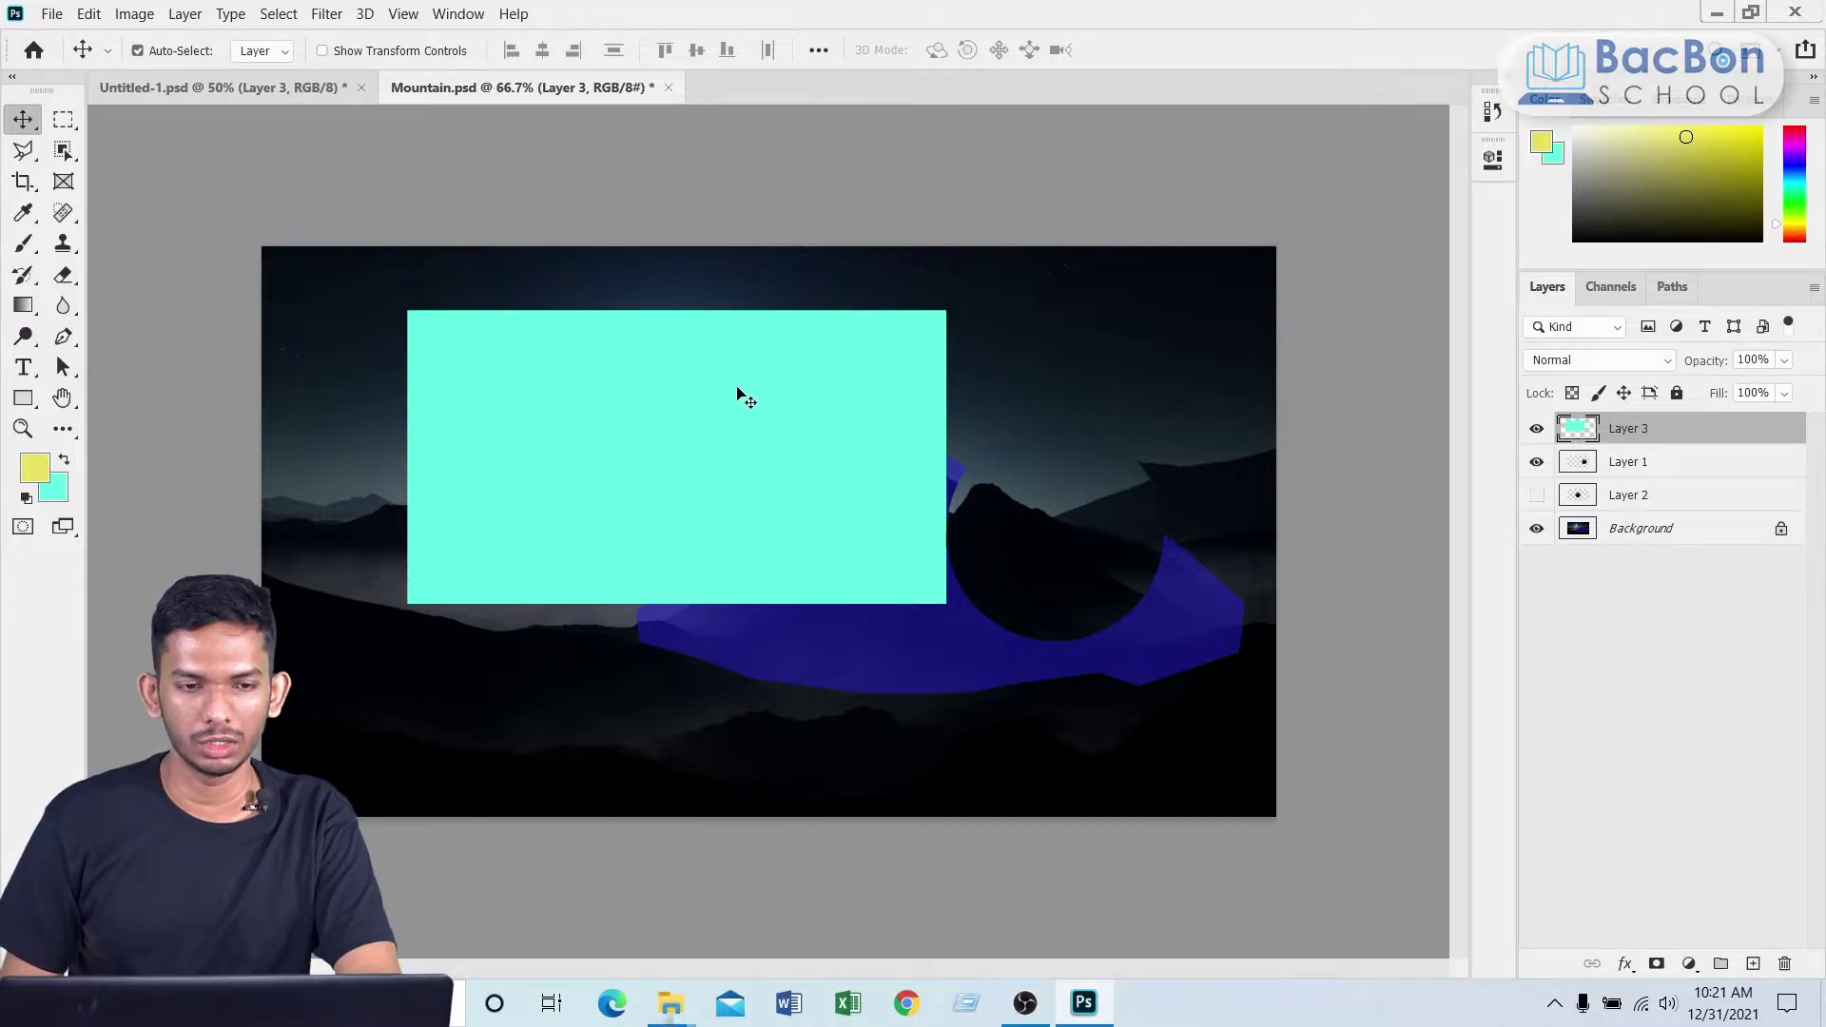
Step: Compare with Untitled-1, then move Mountain.psd's cyan block left and down to reveal the moon
{"action": "left_click", "coordinate": [266, 89]}
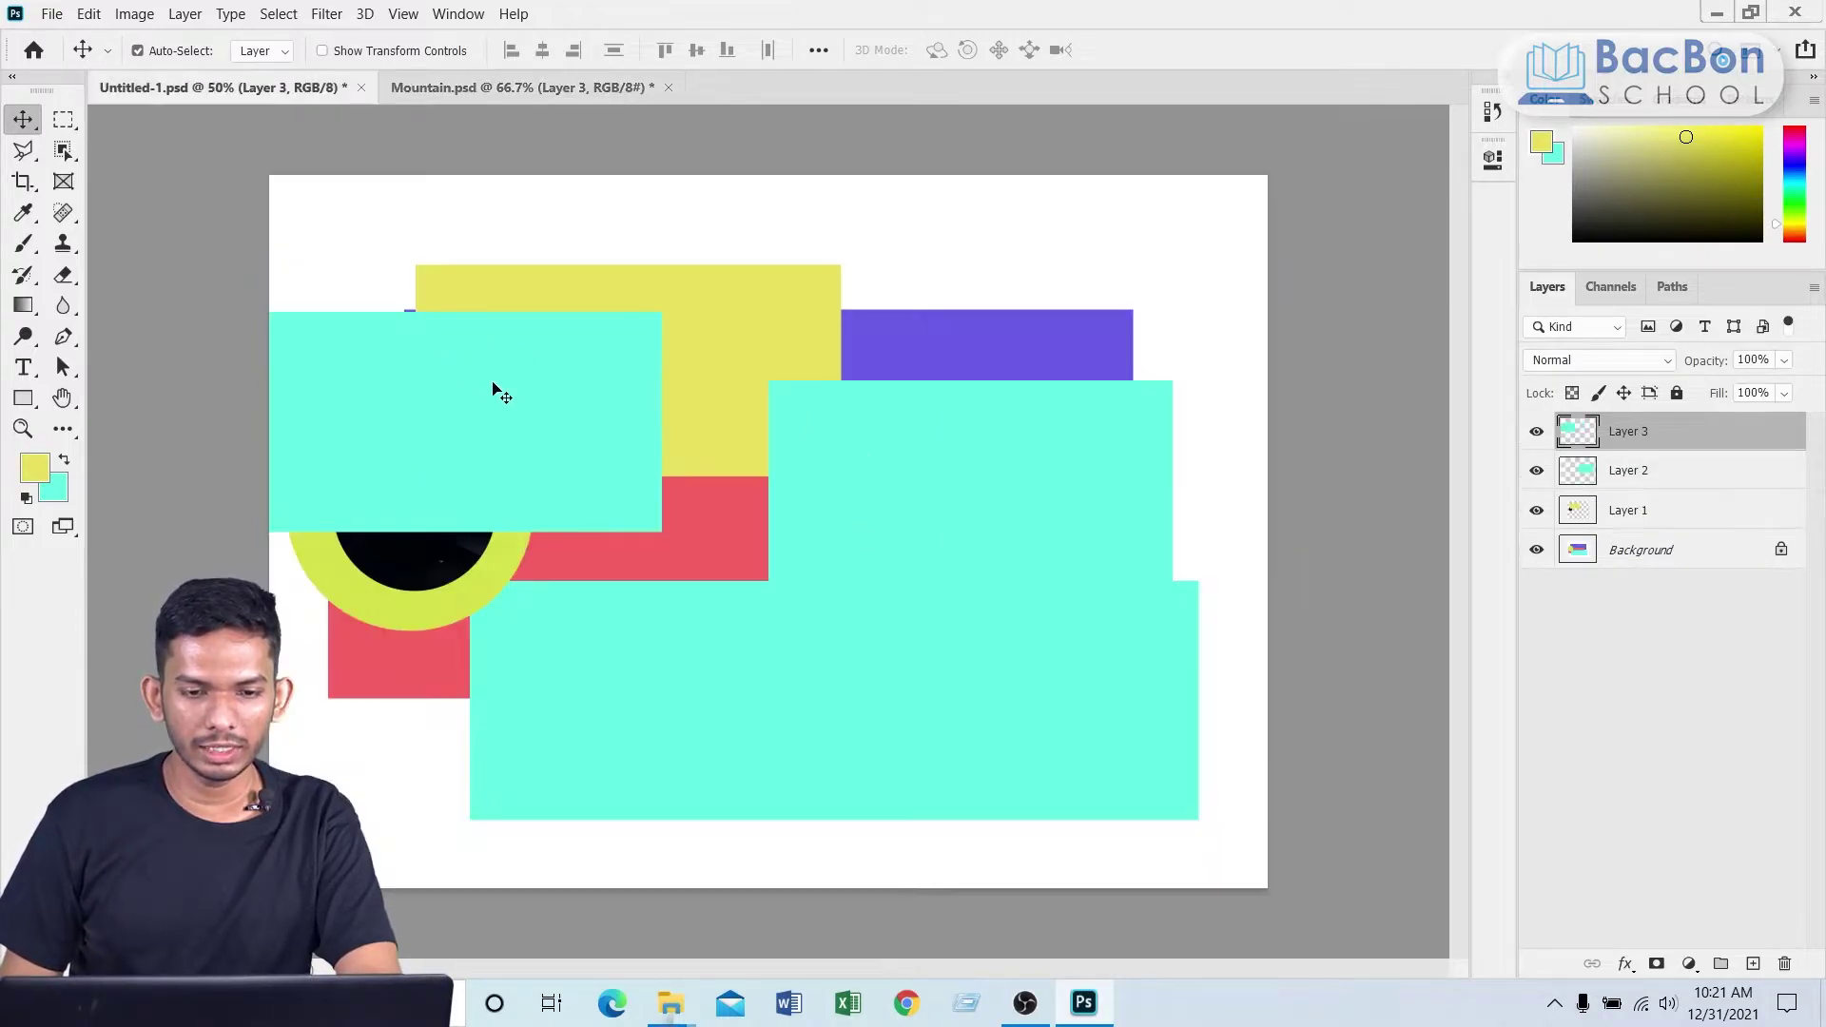
{"action": "left_click", "coordinate": [576, 82]}
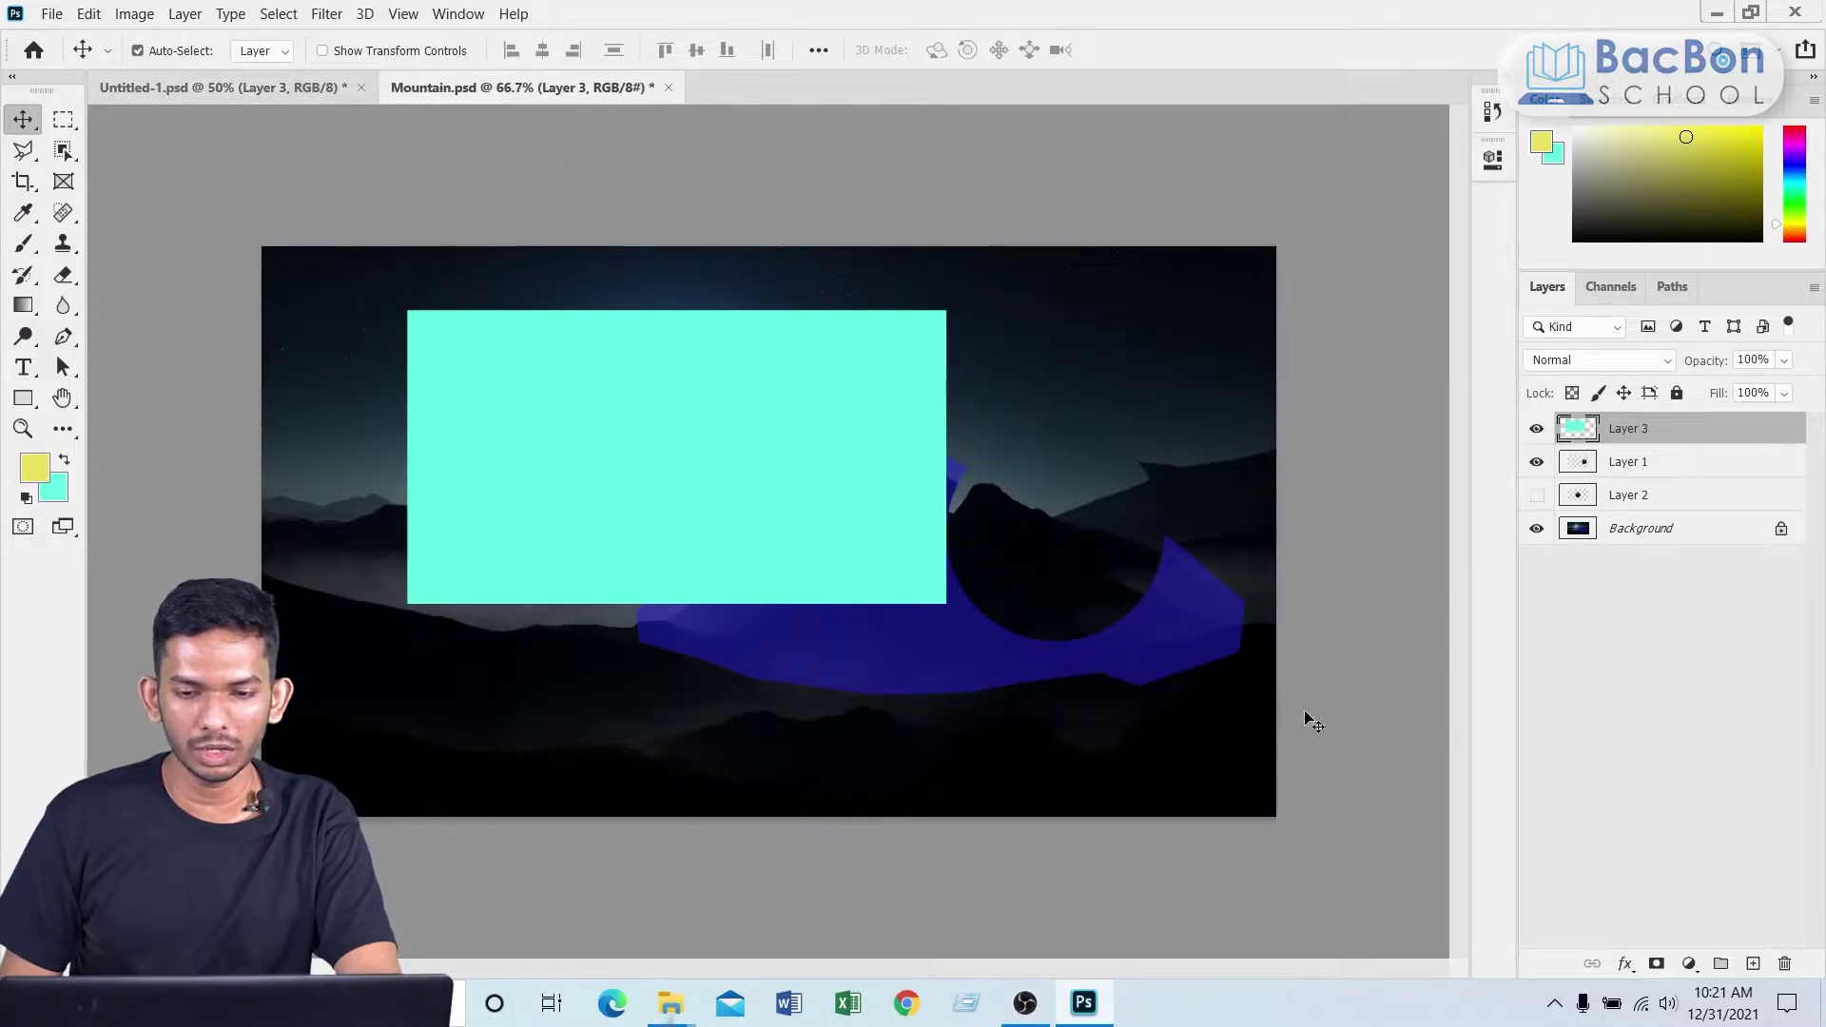
{"action": "left_click", "coordinate": [266, 83]}
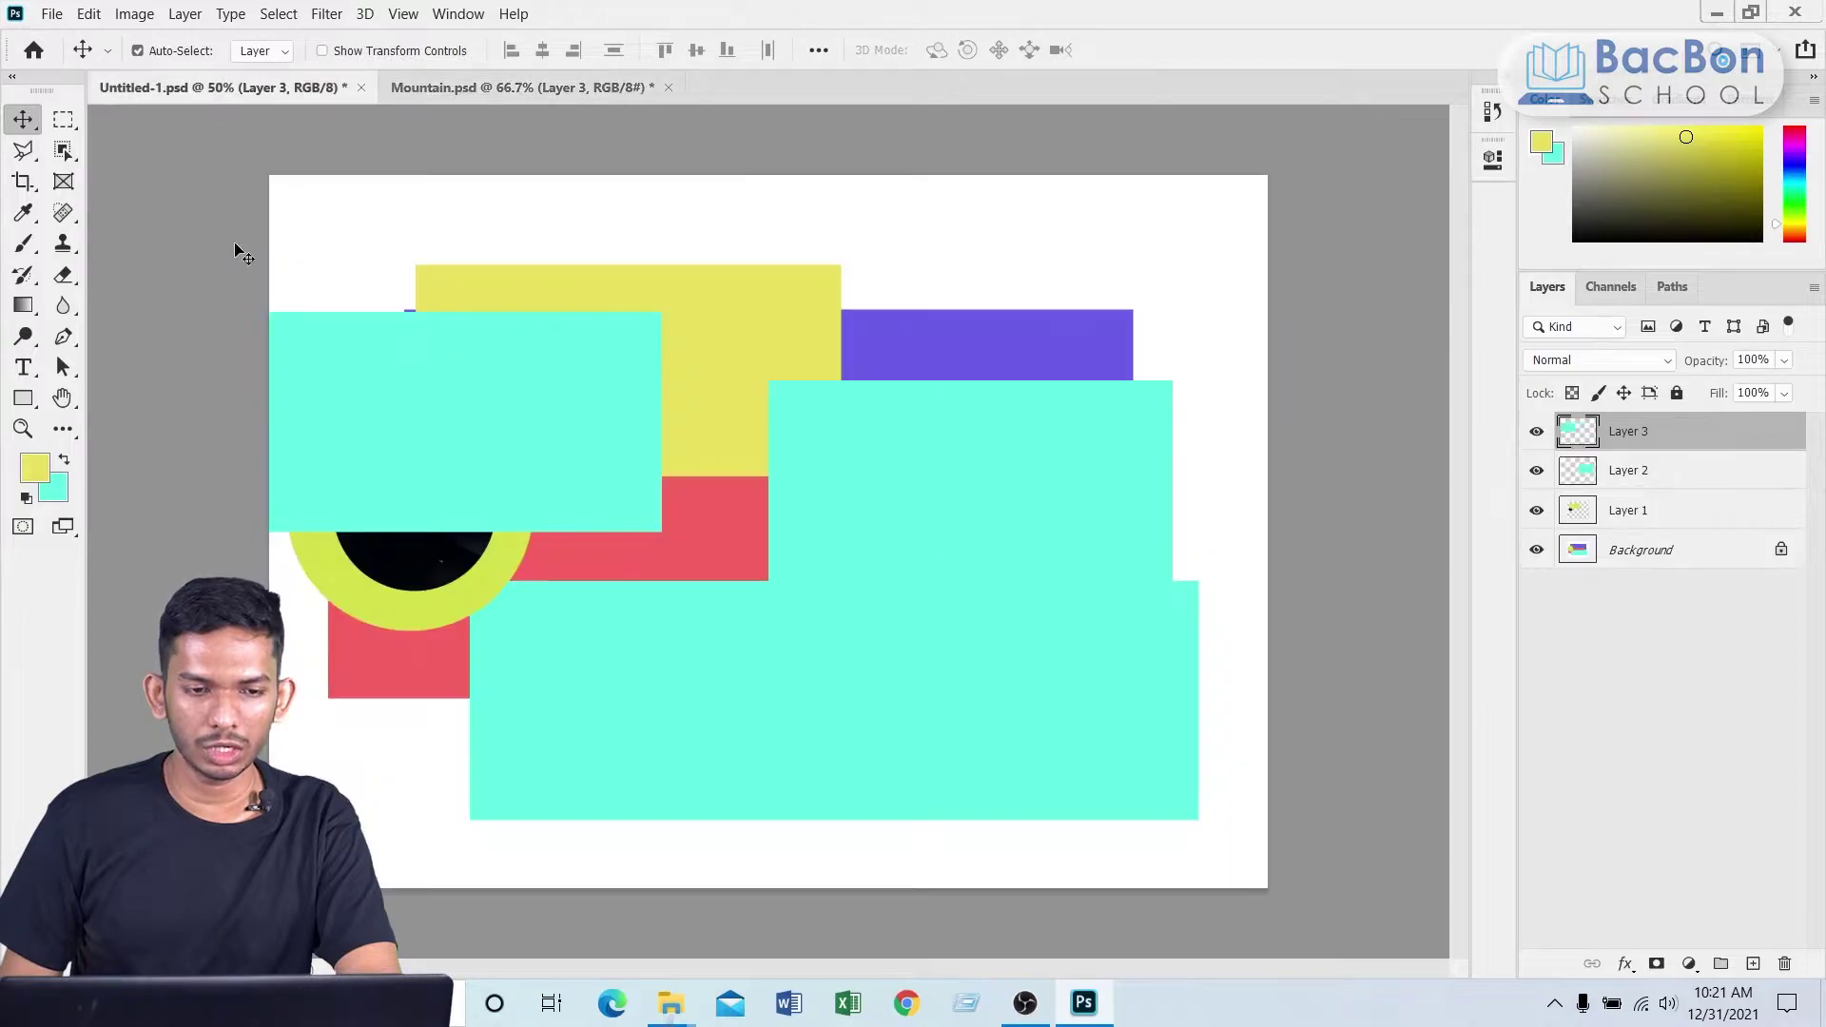
{"action": "left_click", "coordinate": [557, 88]}
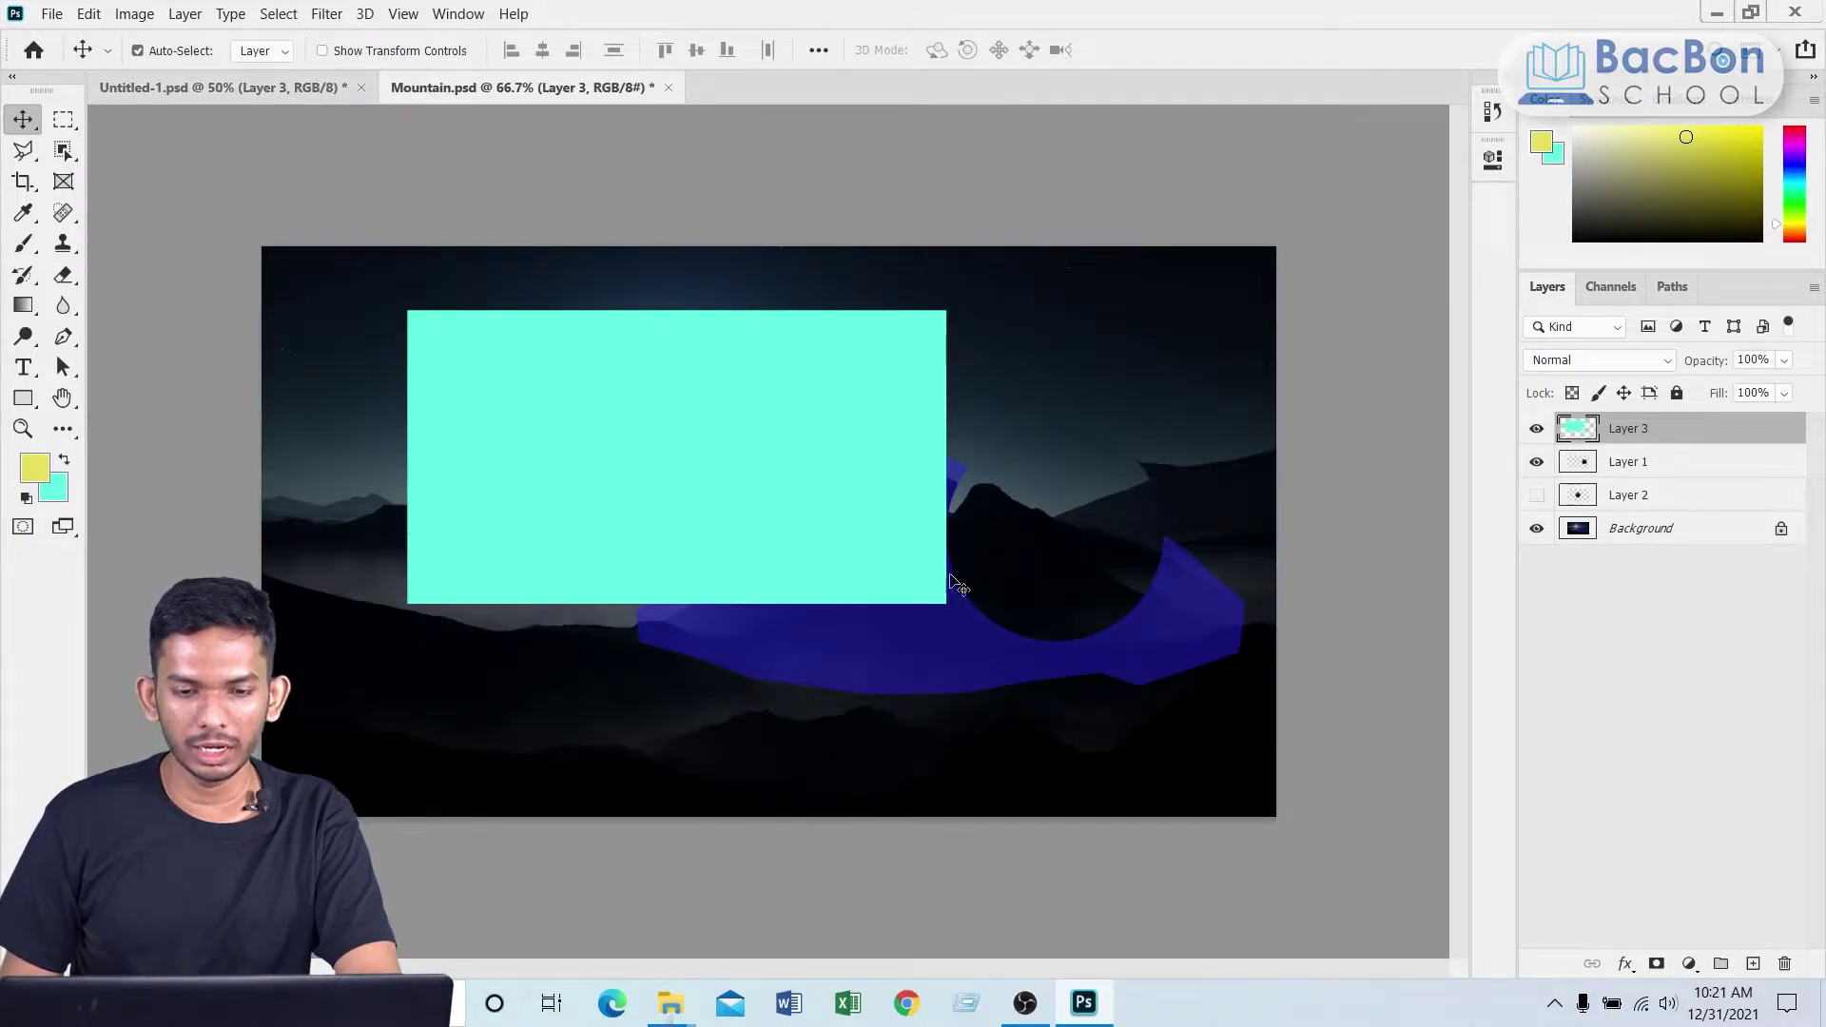
{"action": "left_click_drag", "start_coordinate": [581, 468], "coordinate": [529, 554]}
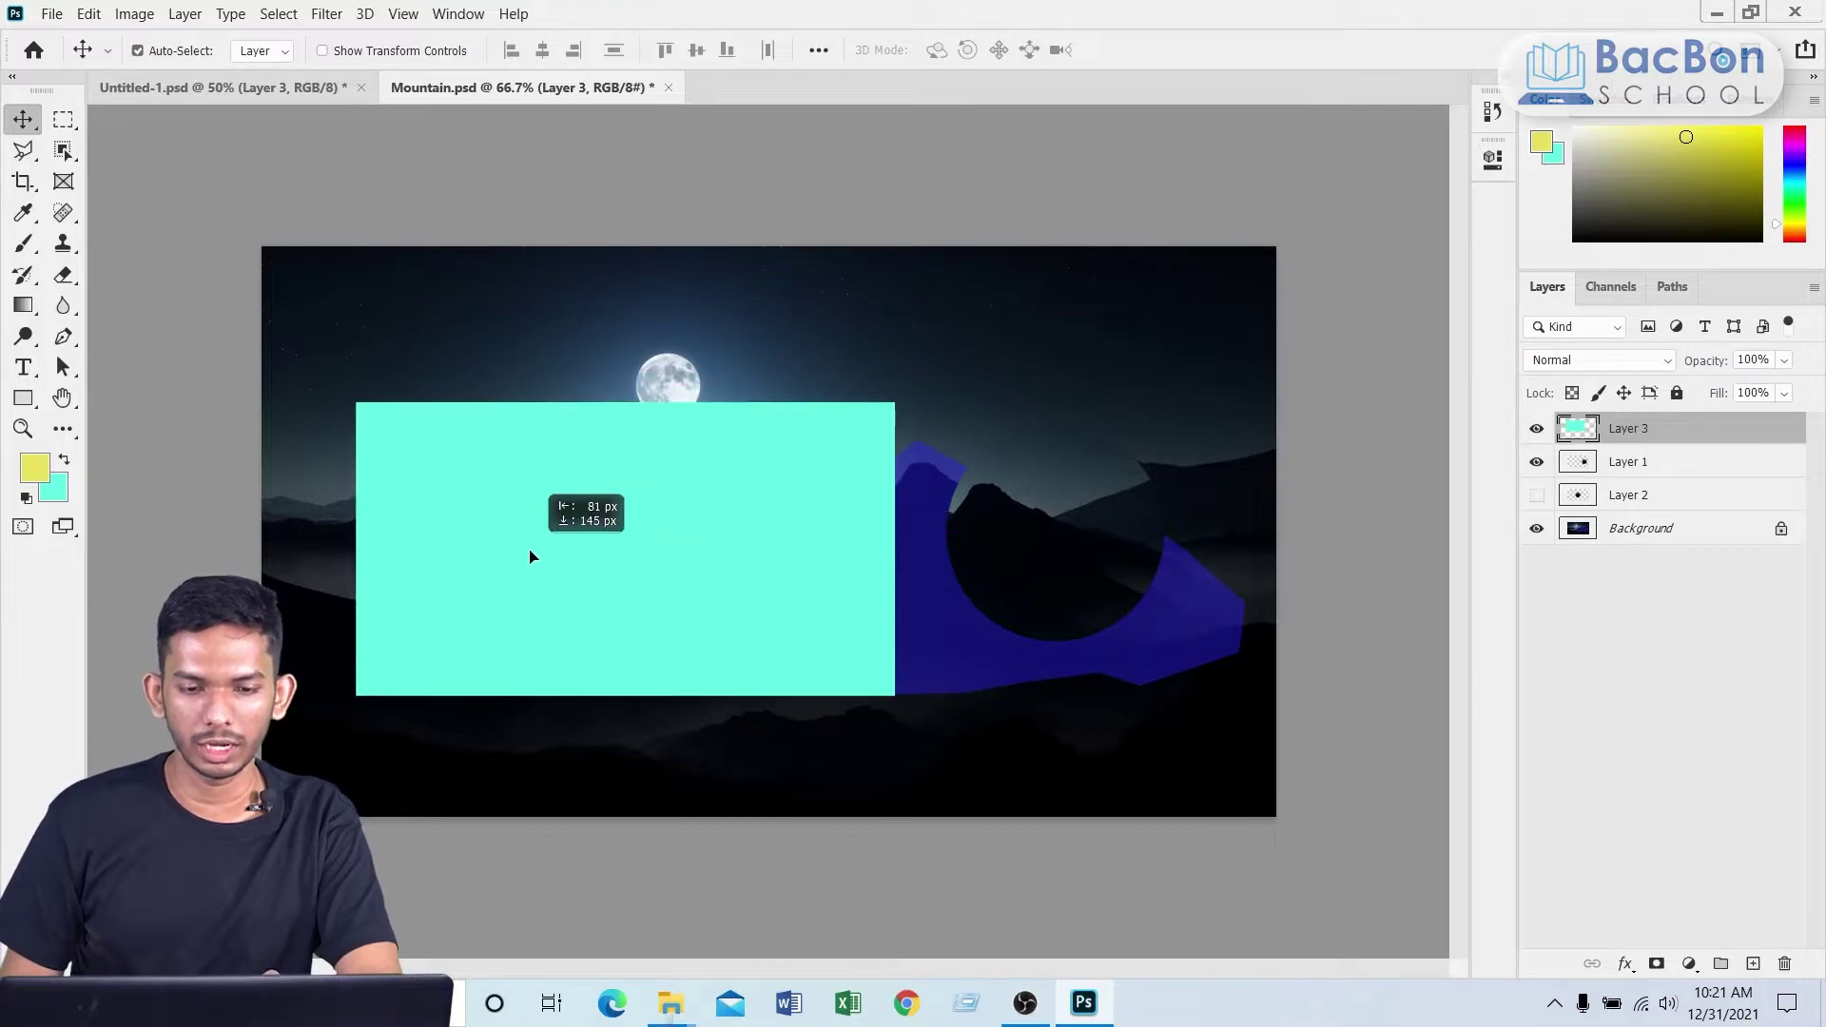
Step: Reposition the dark mountain circle, copy its layer, and return to Untitled-1
{"action": "mouse_move", "coordinate": [1032, 535]}
{"action": "left_mouse_down"}
{"action": "mouse_move", "coordinate": [1034, 407]}
{"action": "mouse_move", "coordinate": [1073, 410]}
{"action": "left_mouse_up"}
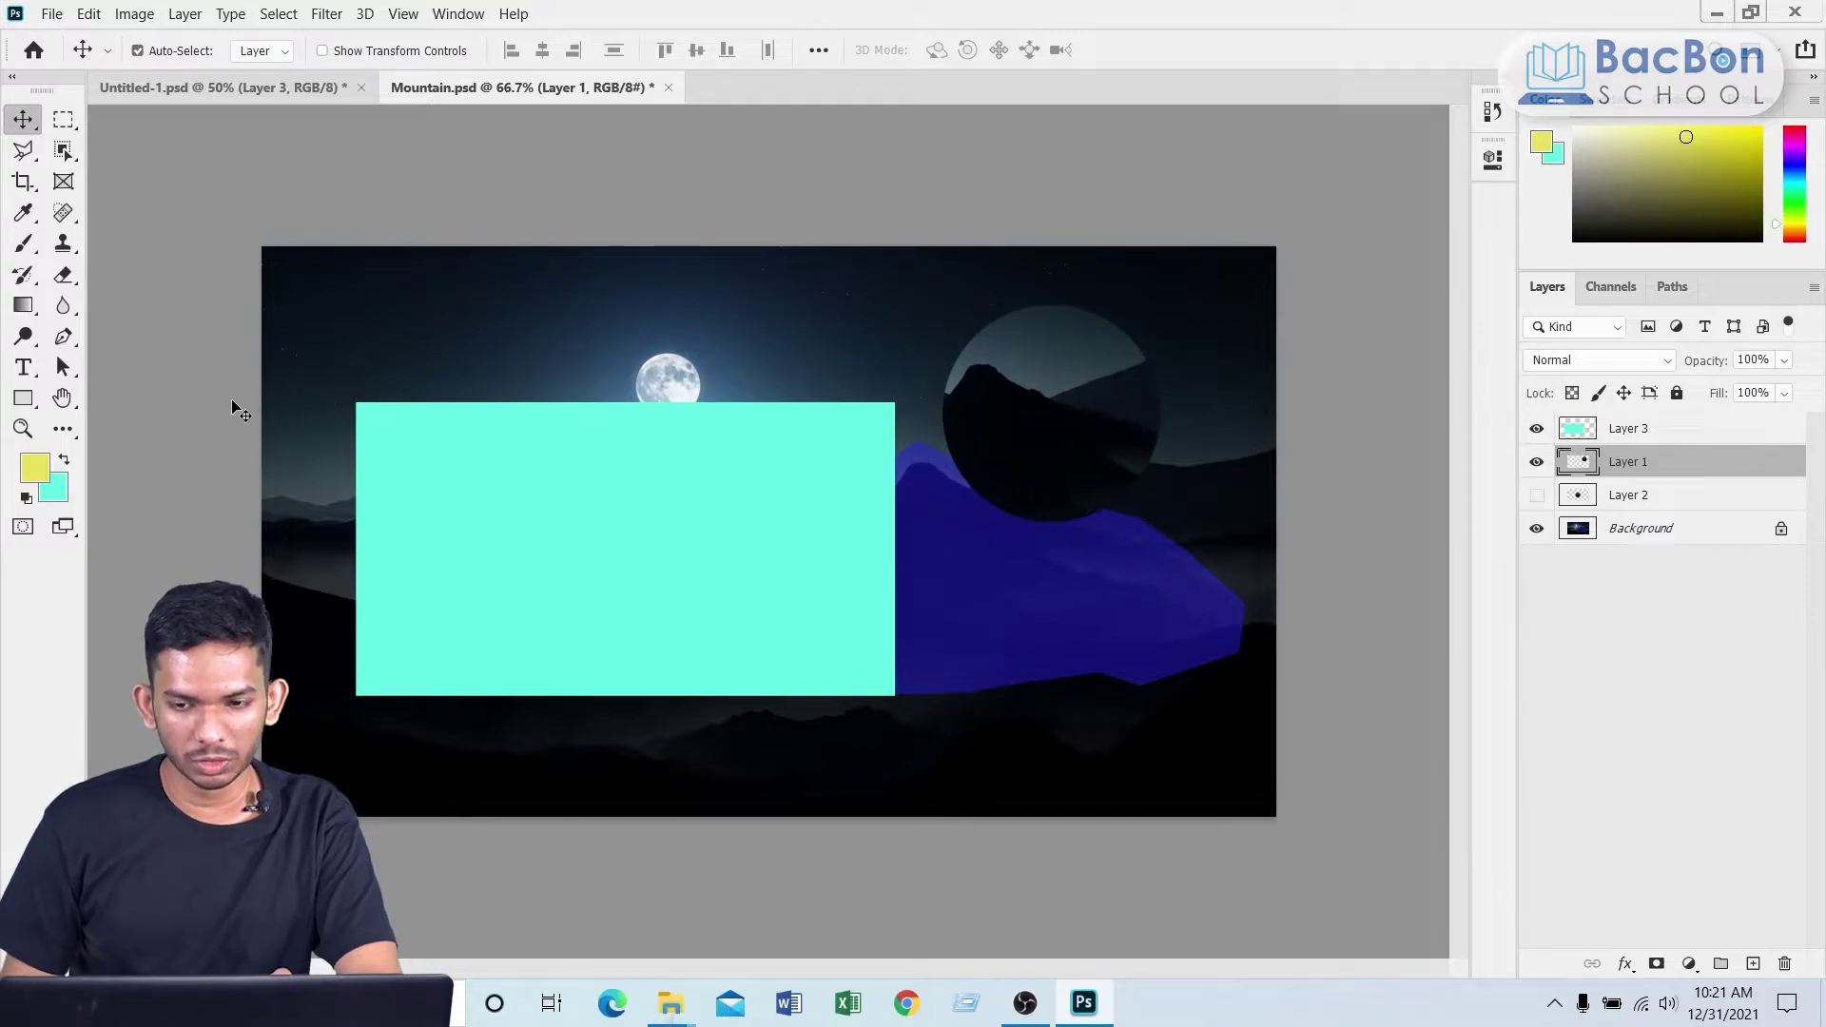
{"action": "left_click_drag", "start_coordinate": [1021, 401], "coordinate": [1054, 388]}
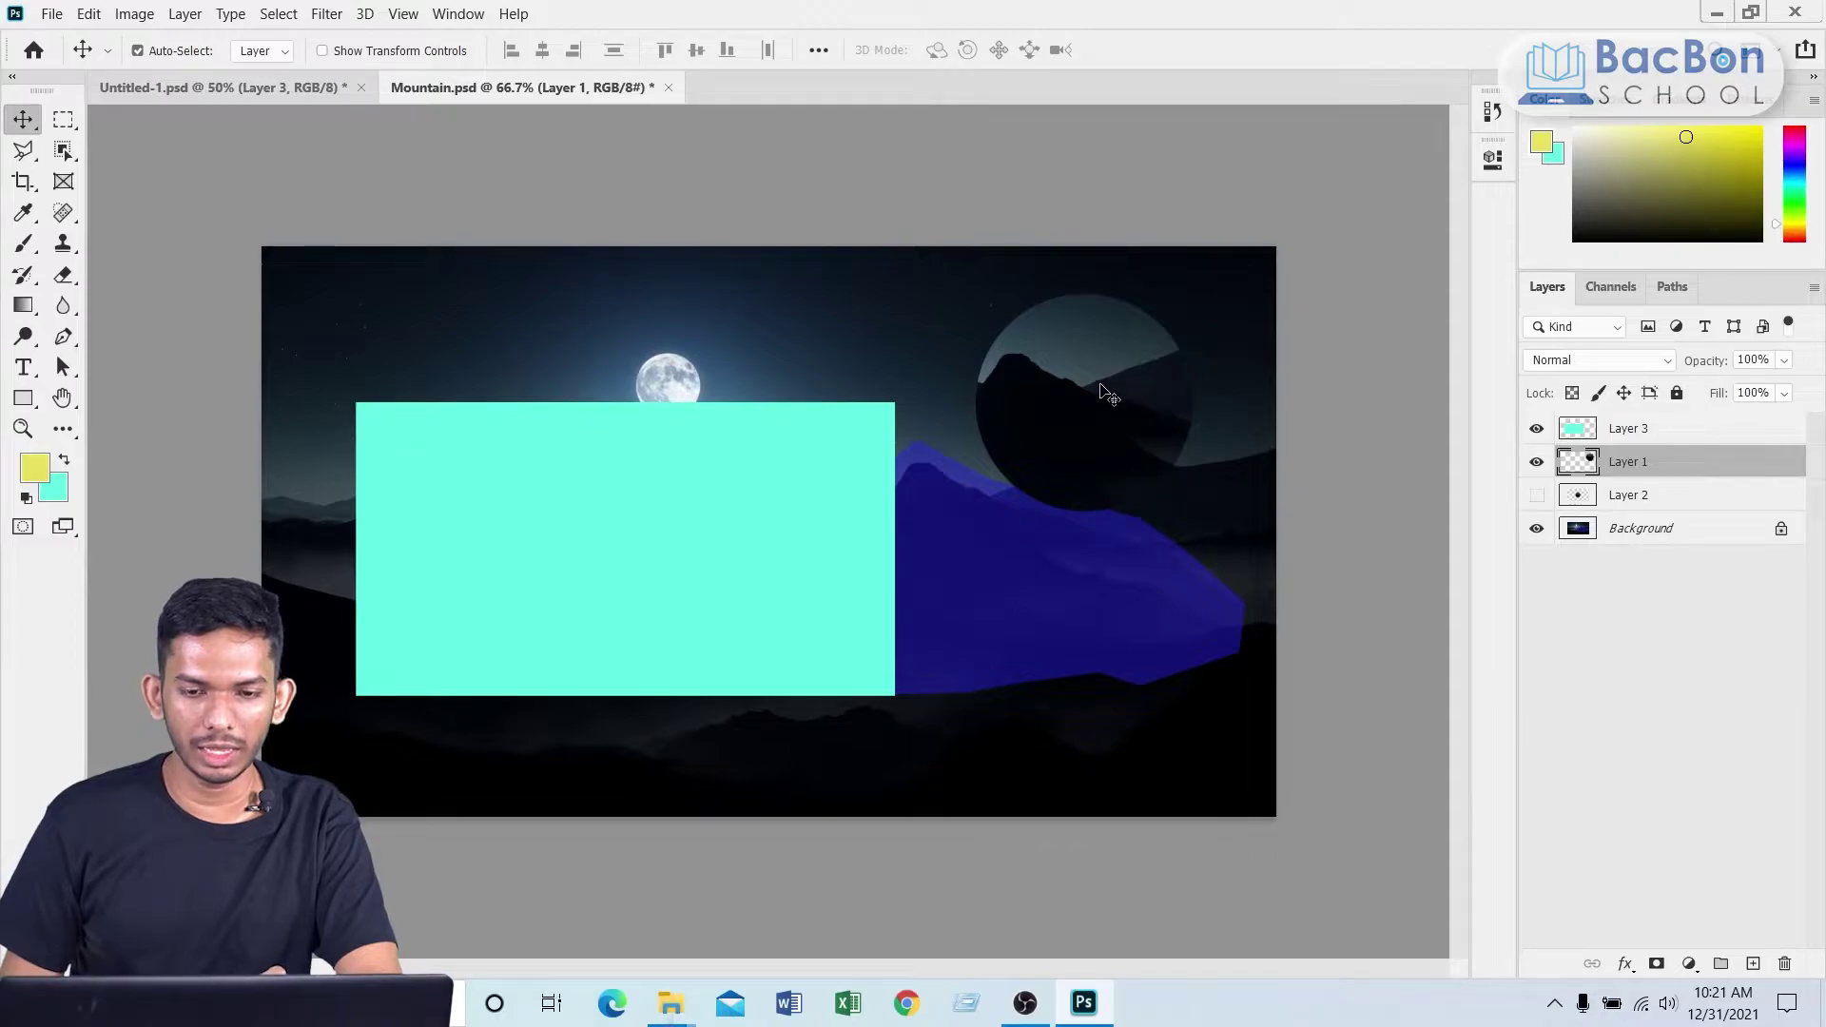
{"action": "left_click_drag", "start_coordinate": [1107, 395], "coordinate": [1074, 409]}
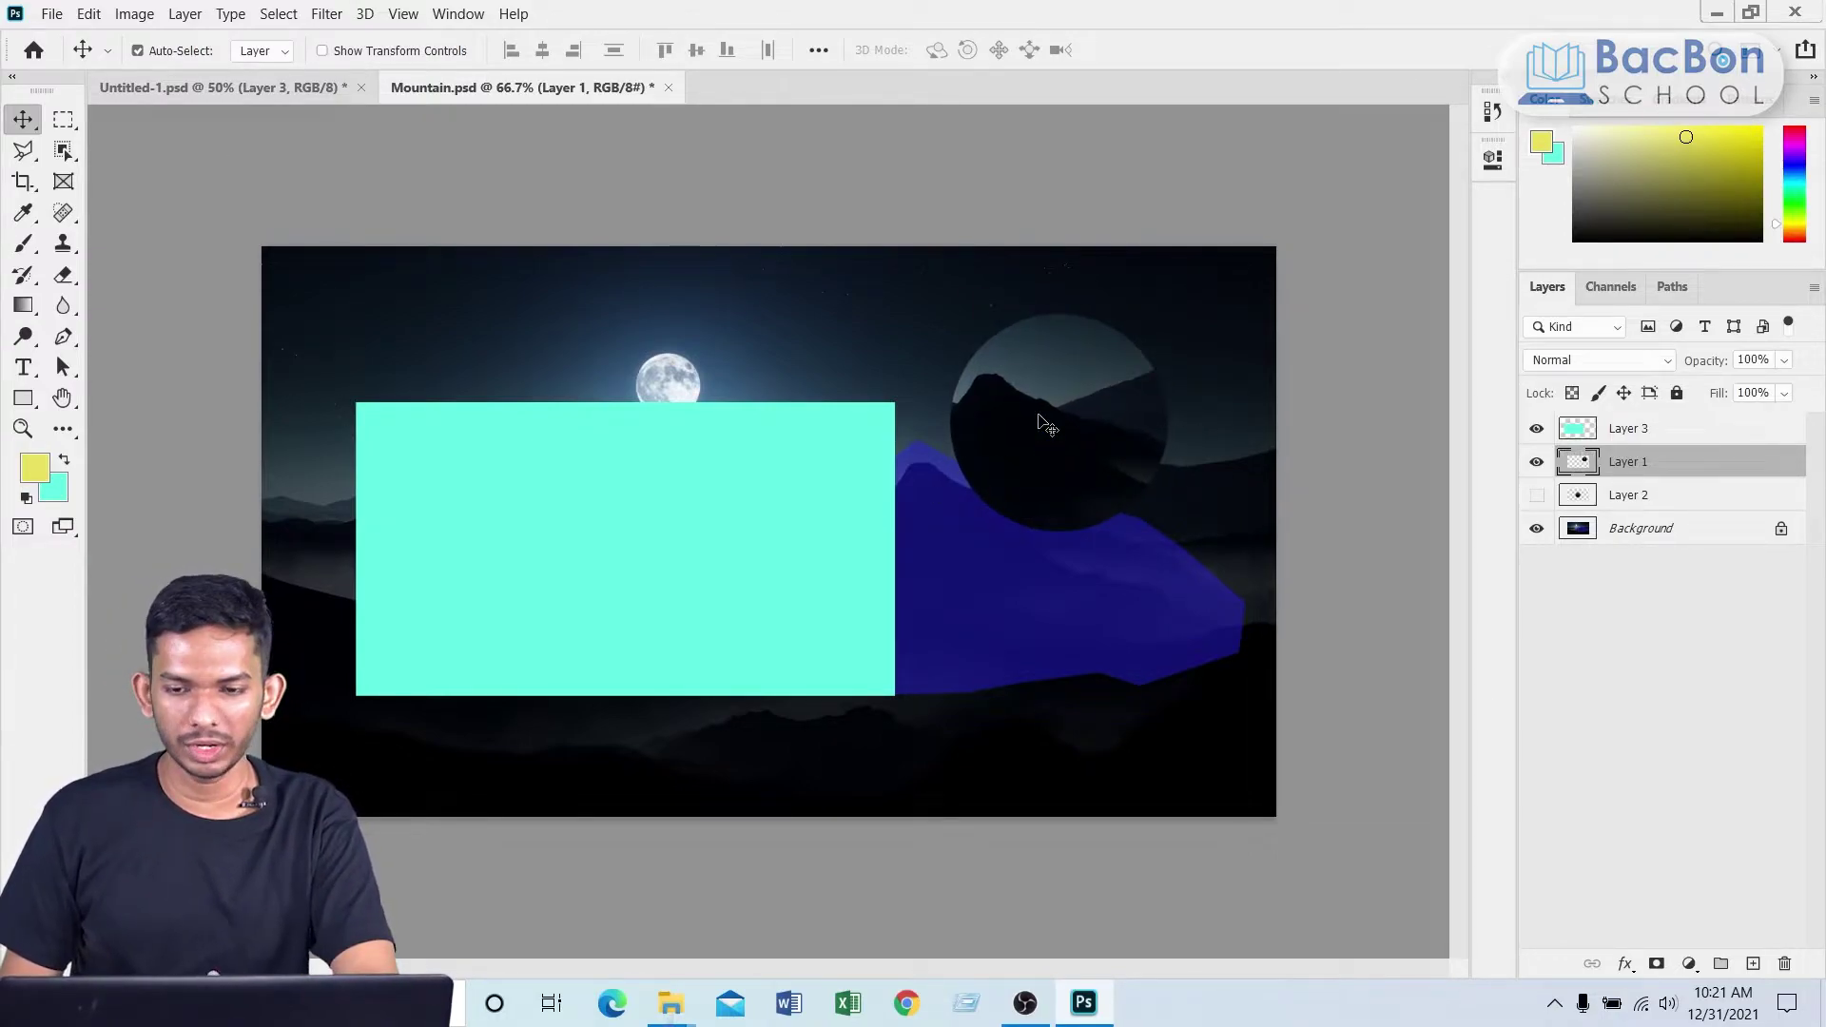
{"action": "left_click", "coordinate": [1536, 462]}
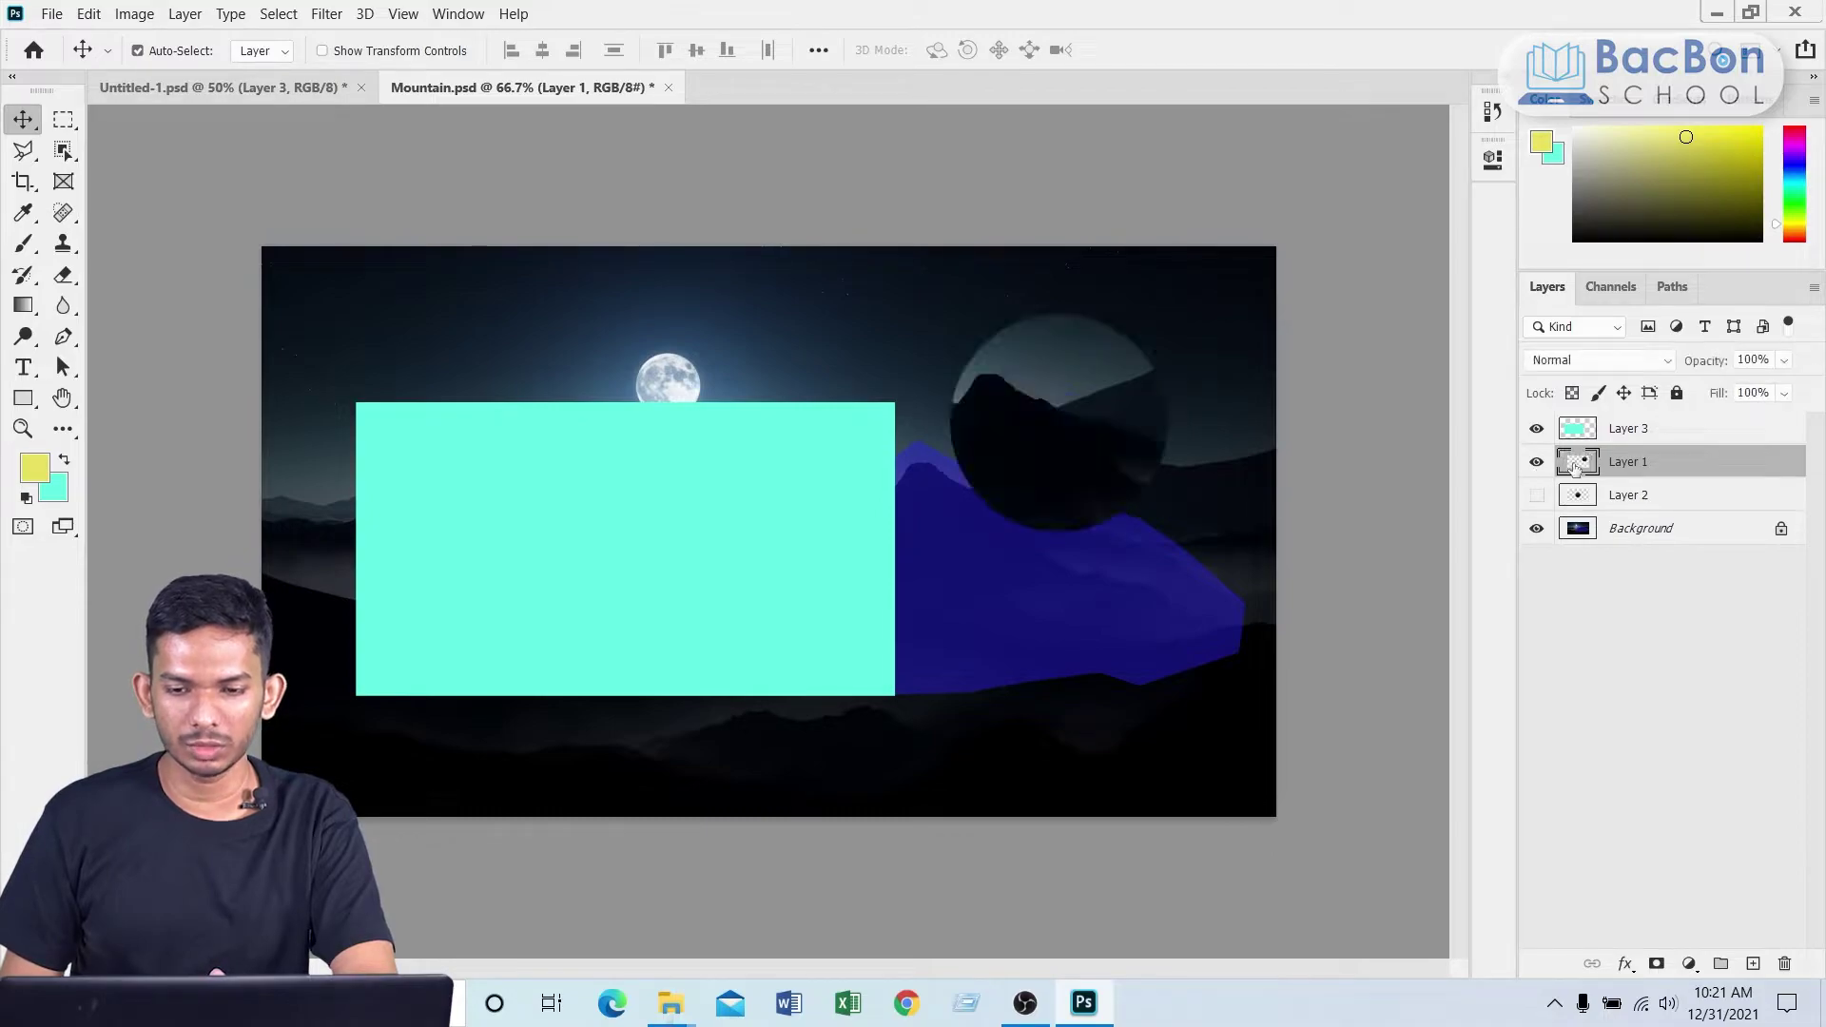
{"action": "left_click", "coordinate": [89, 13]}
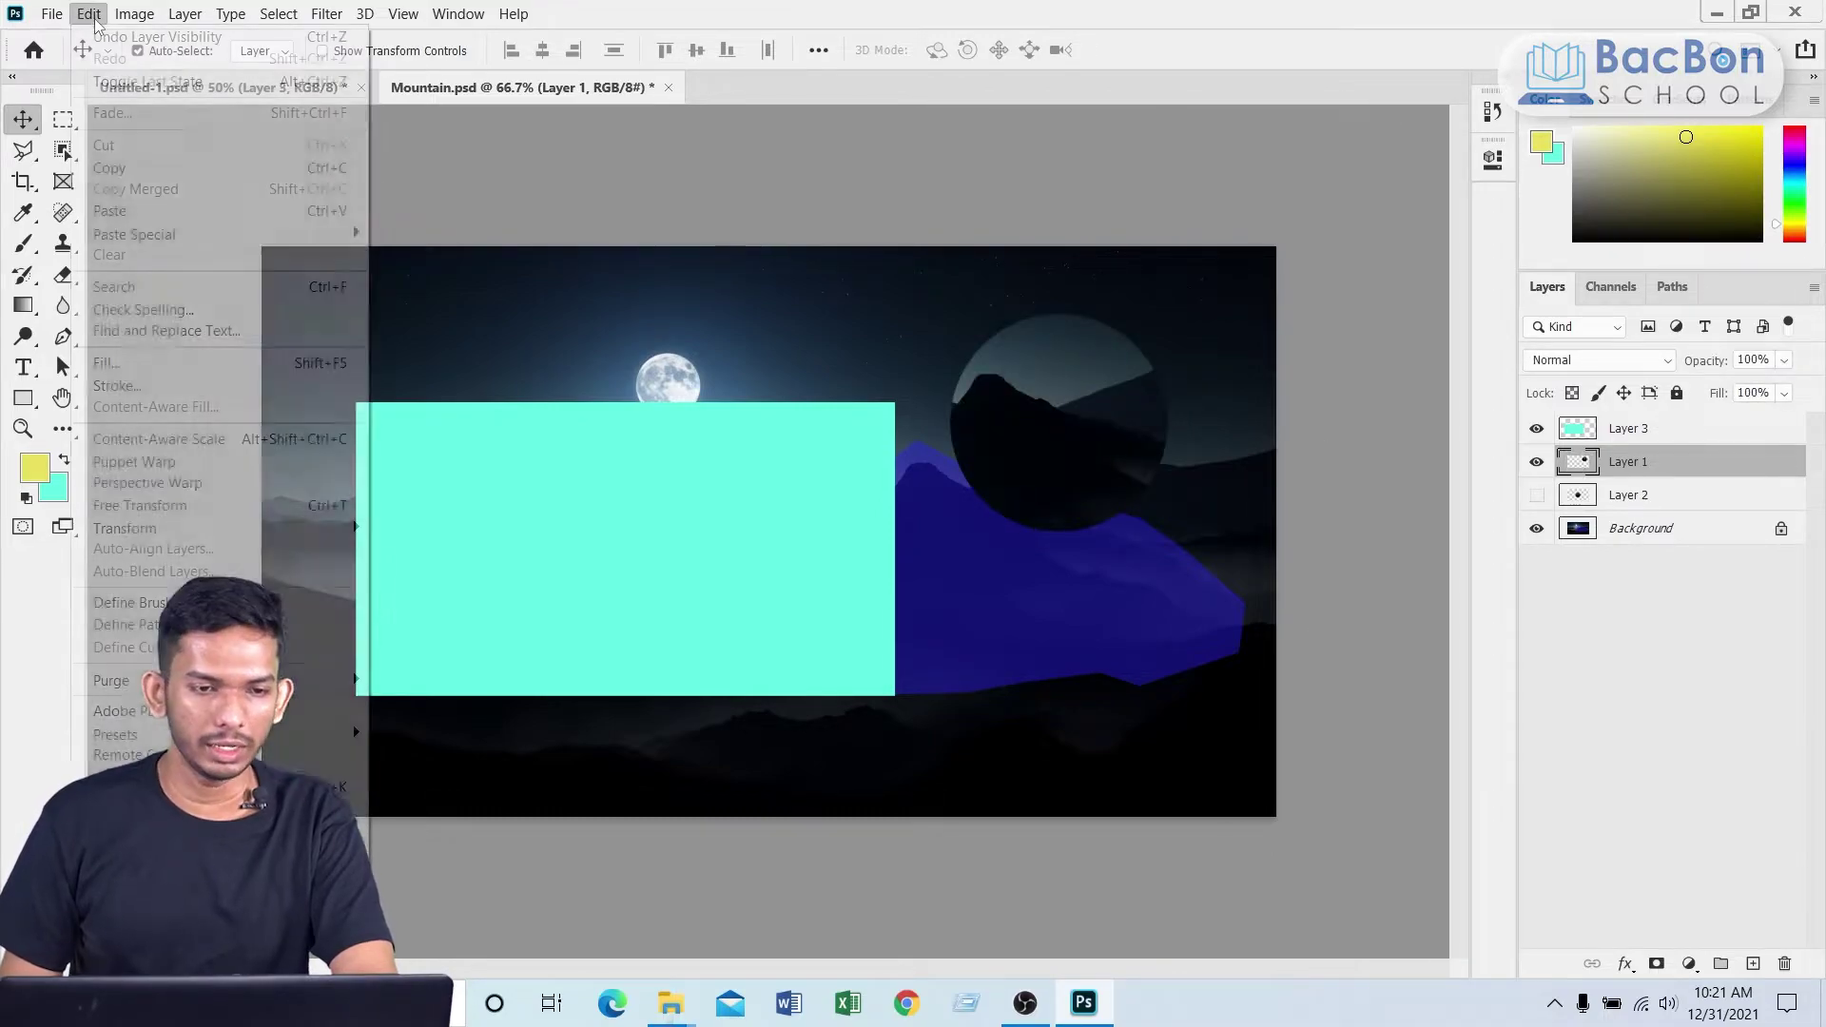
{"action": "left_click", "coordinate": [109, 167]}
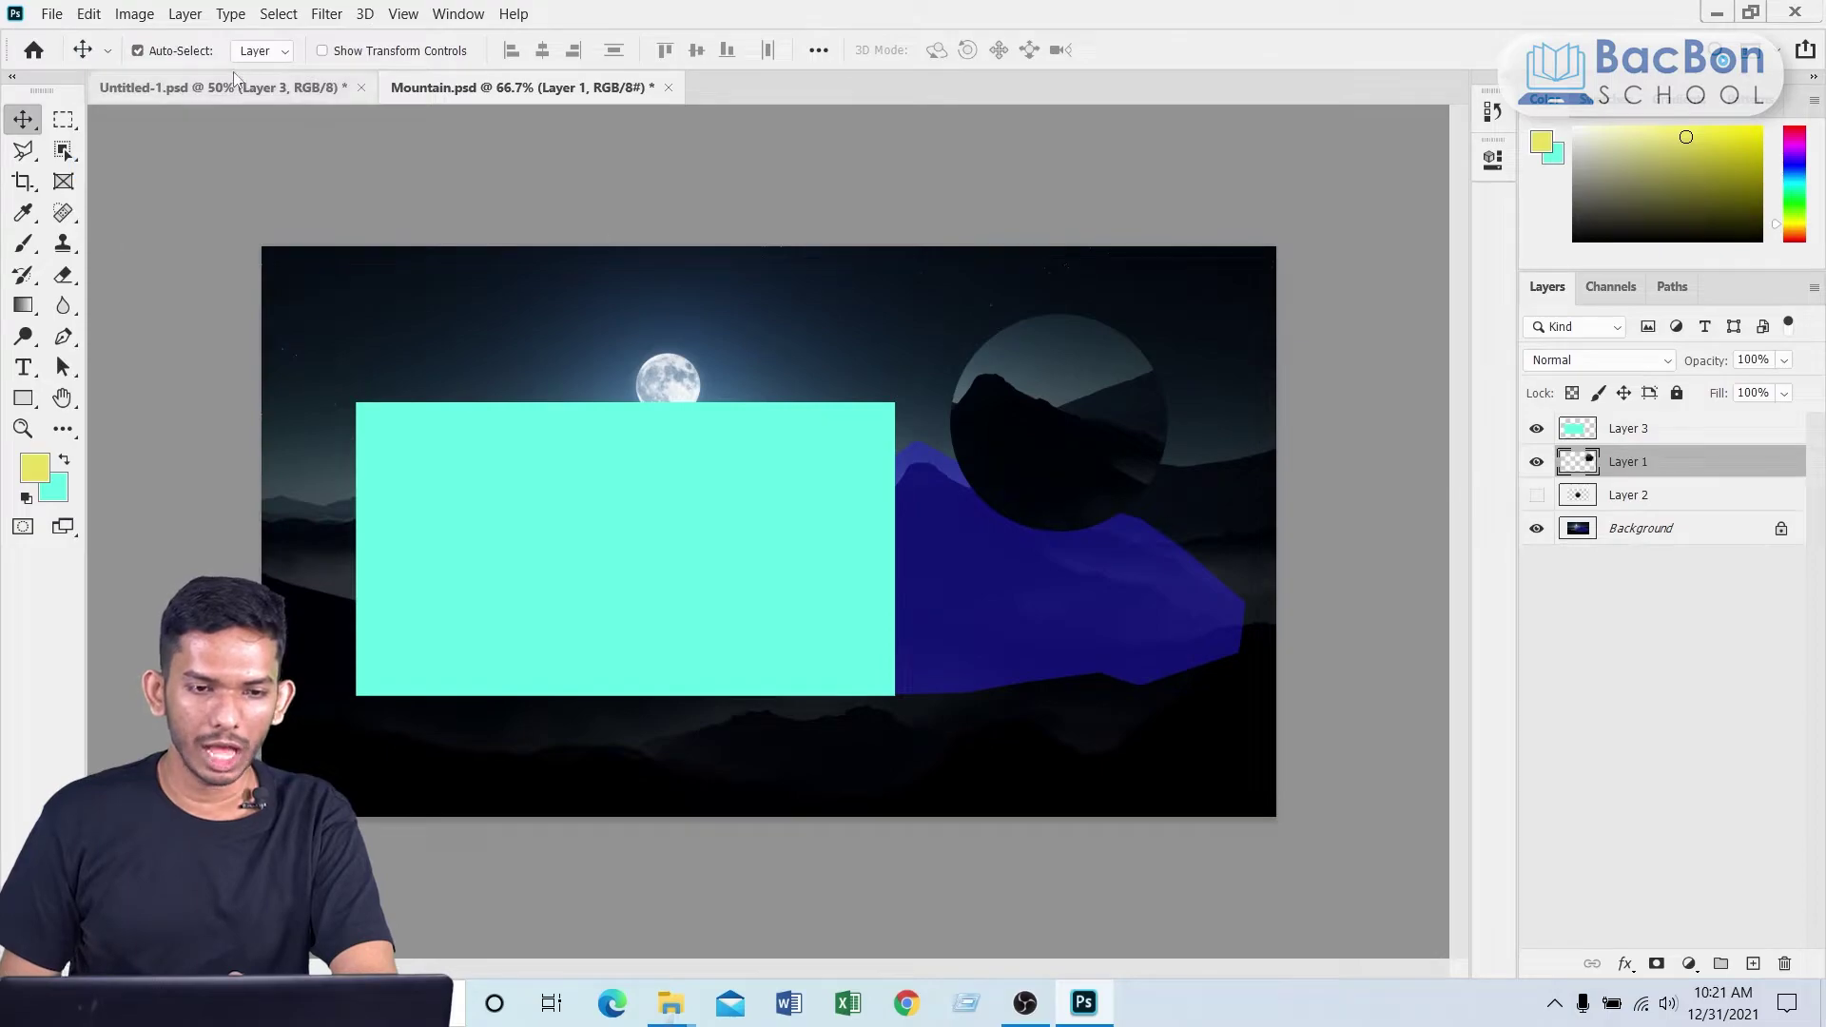
{"action": "left_click", "coordinate": [230, 88]}
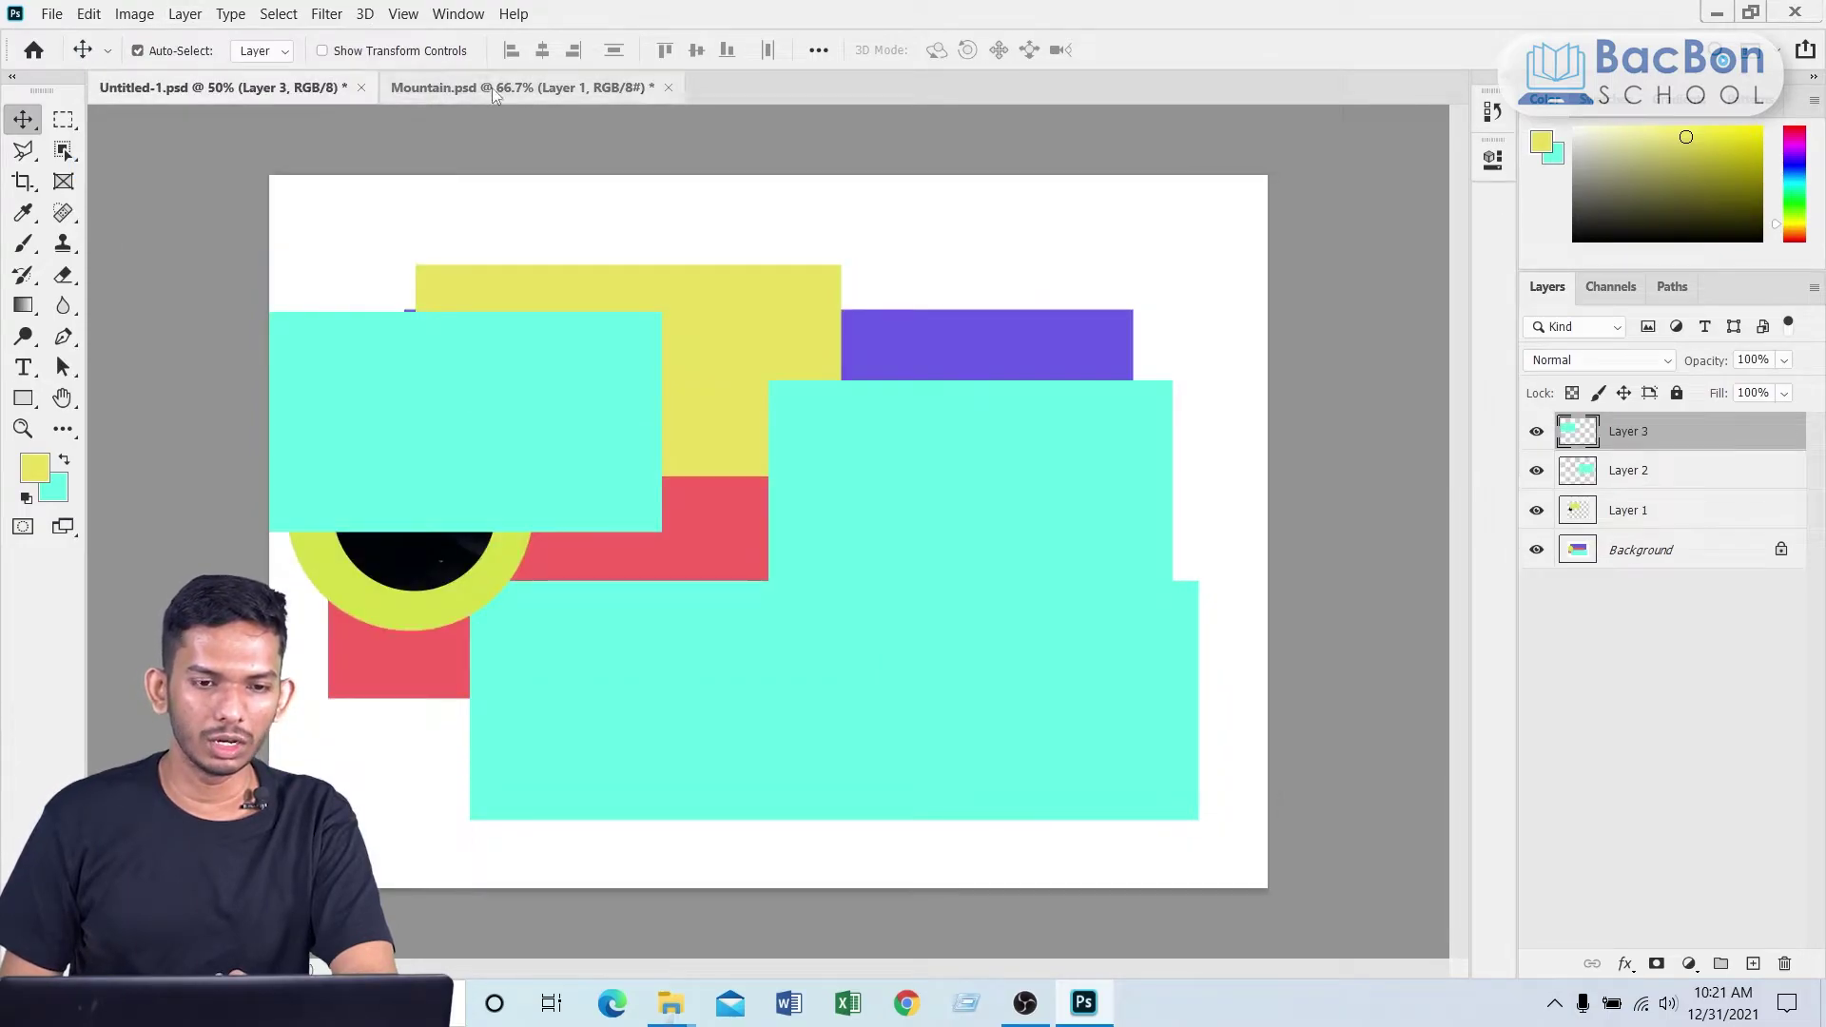
Step: Paste the mountain circle as Layer 4 onto the purple rectangle; move Layer 3 up-right, Layer 2 down-right
{"action": "left_click", "coordinate": [88, 13]}
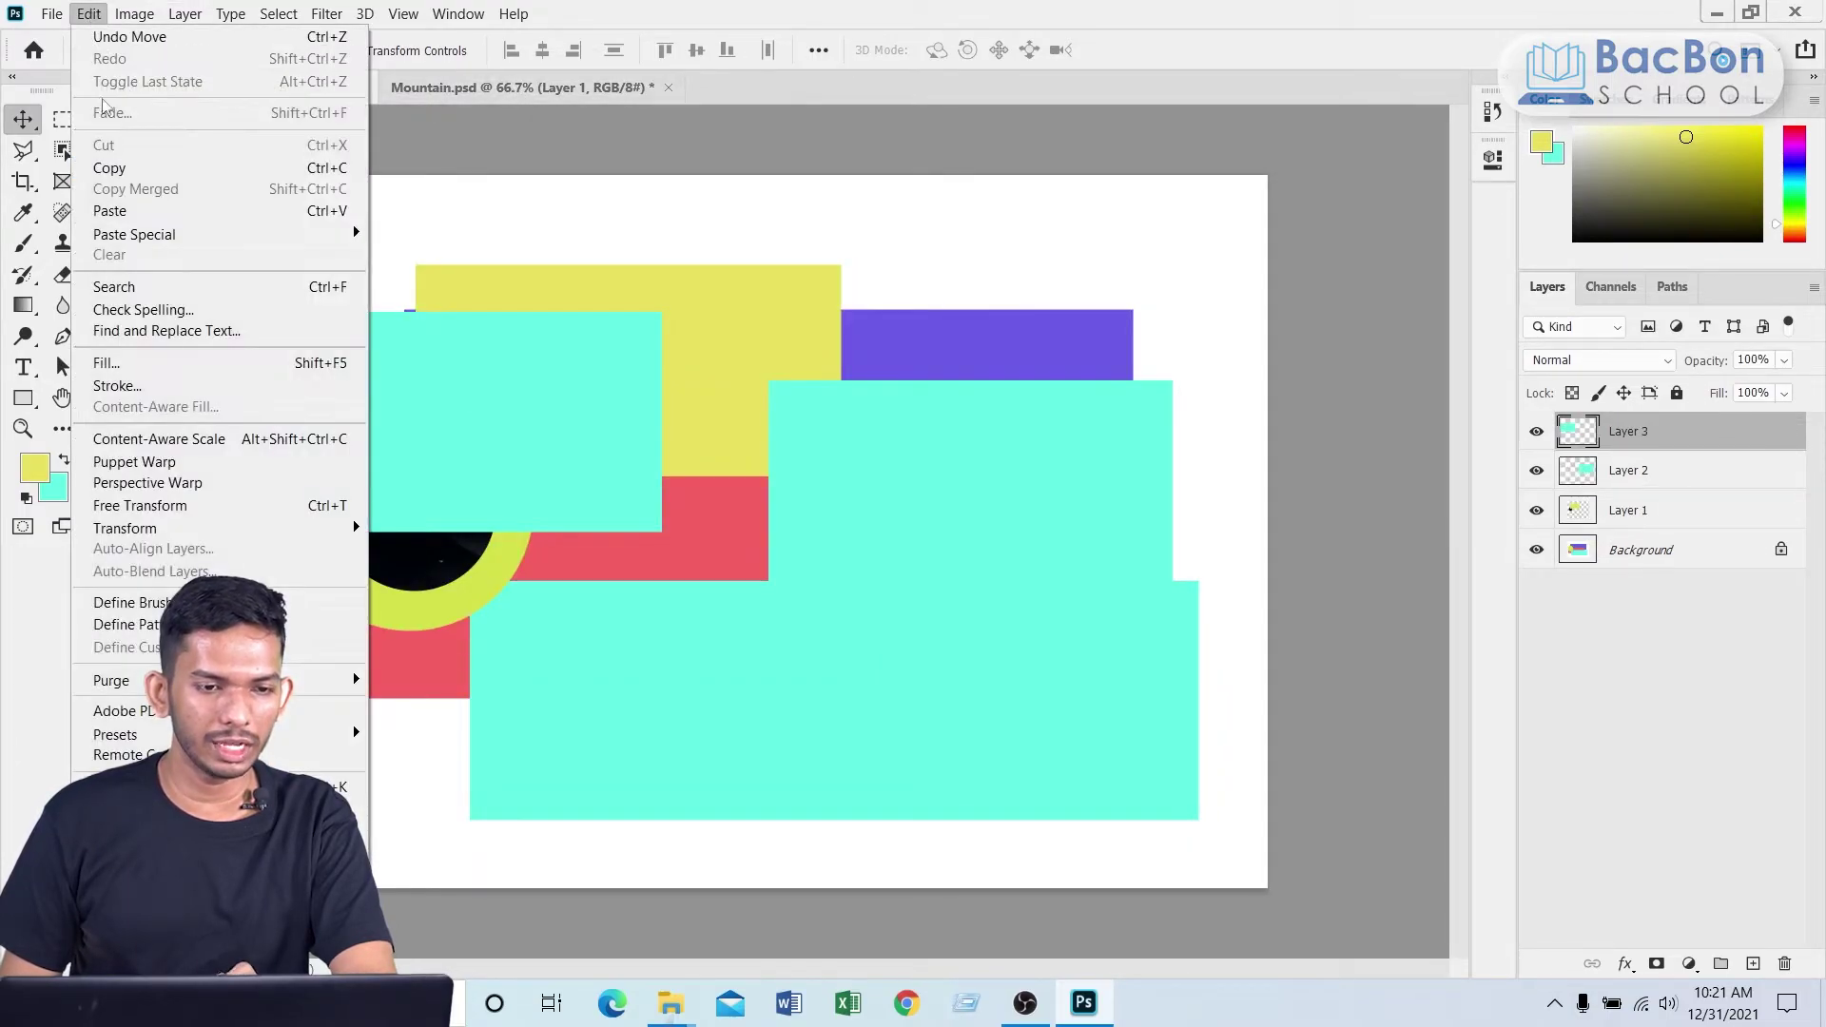
{"action": "left_click", "coordinate": [134, 209]}
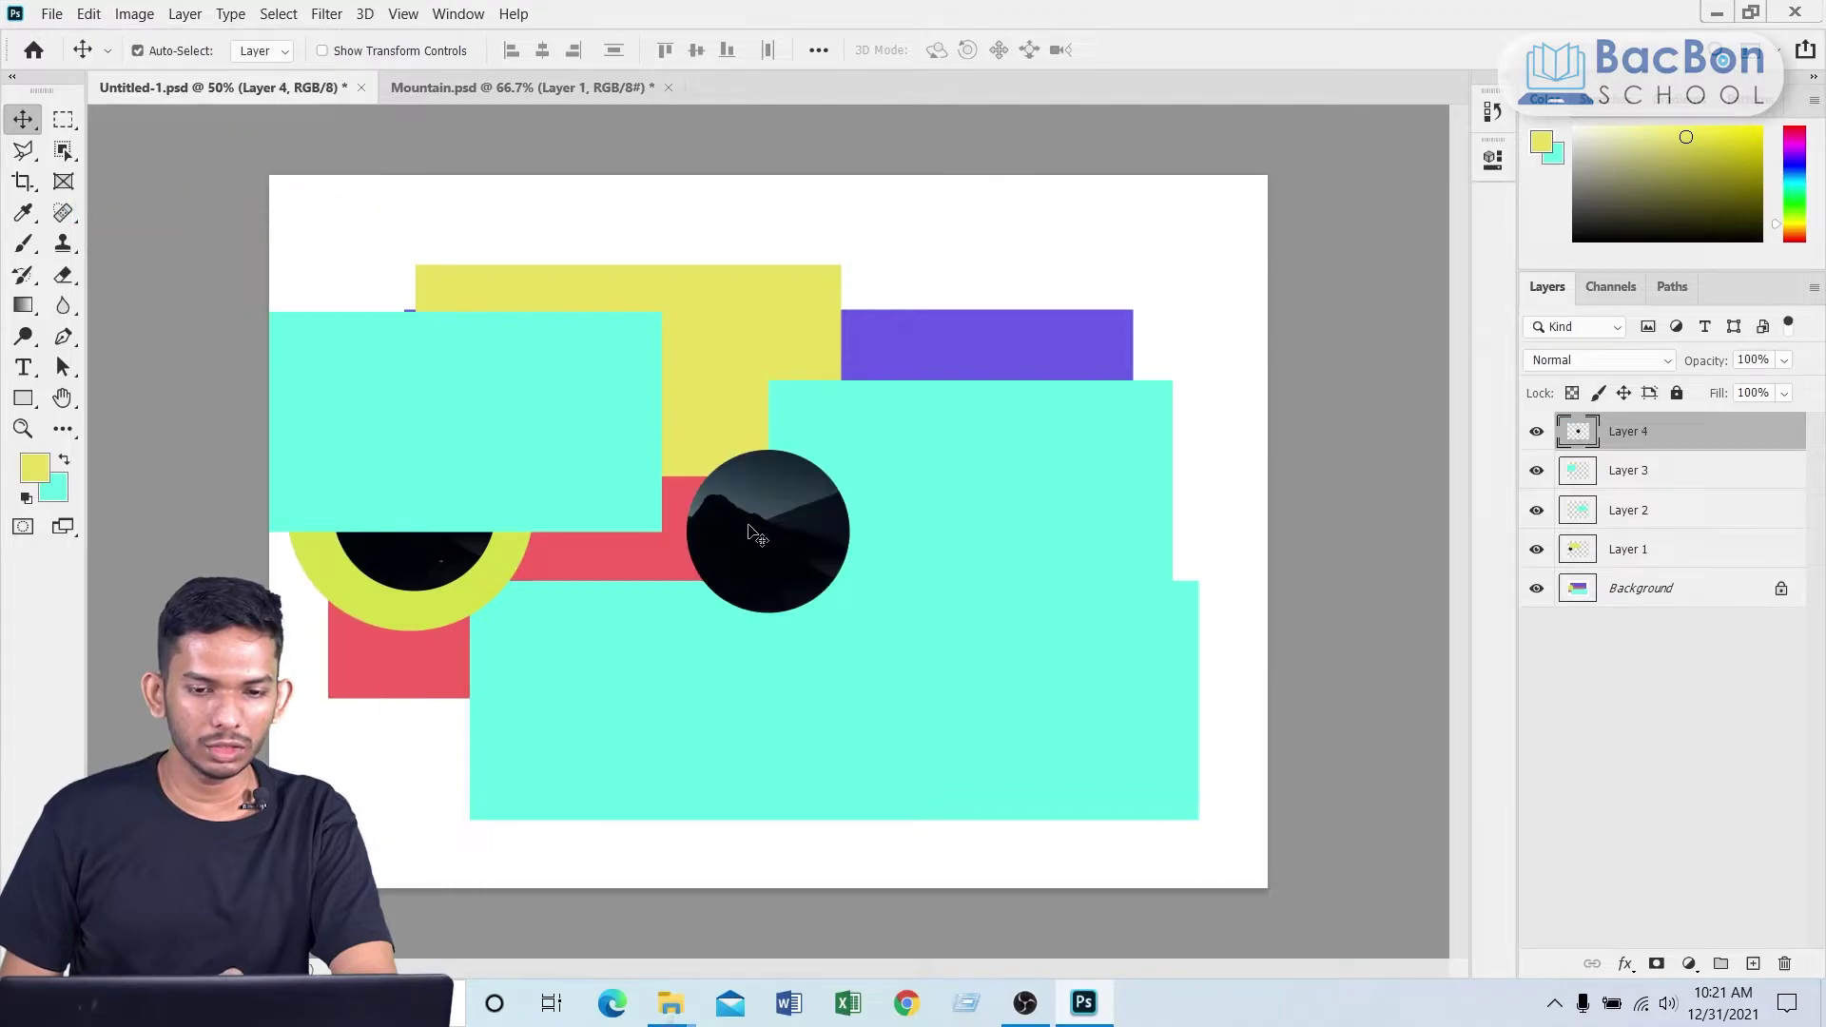
{"action": "mouse_move", "coordinate": [751, 532]}
{"action": "left_mouse_down"}
{"action": "mouse_move", "coordinate": [846, 431]}
{"action": "mouse_move", "coordinate": [981, 334]}
{"action": "mouse_move", "coordinate": [884, 355]}
{"action": "left_mouse_up"}
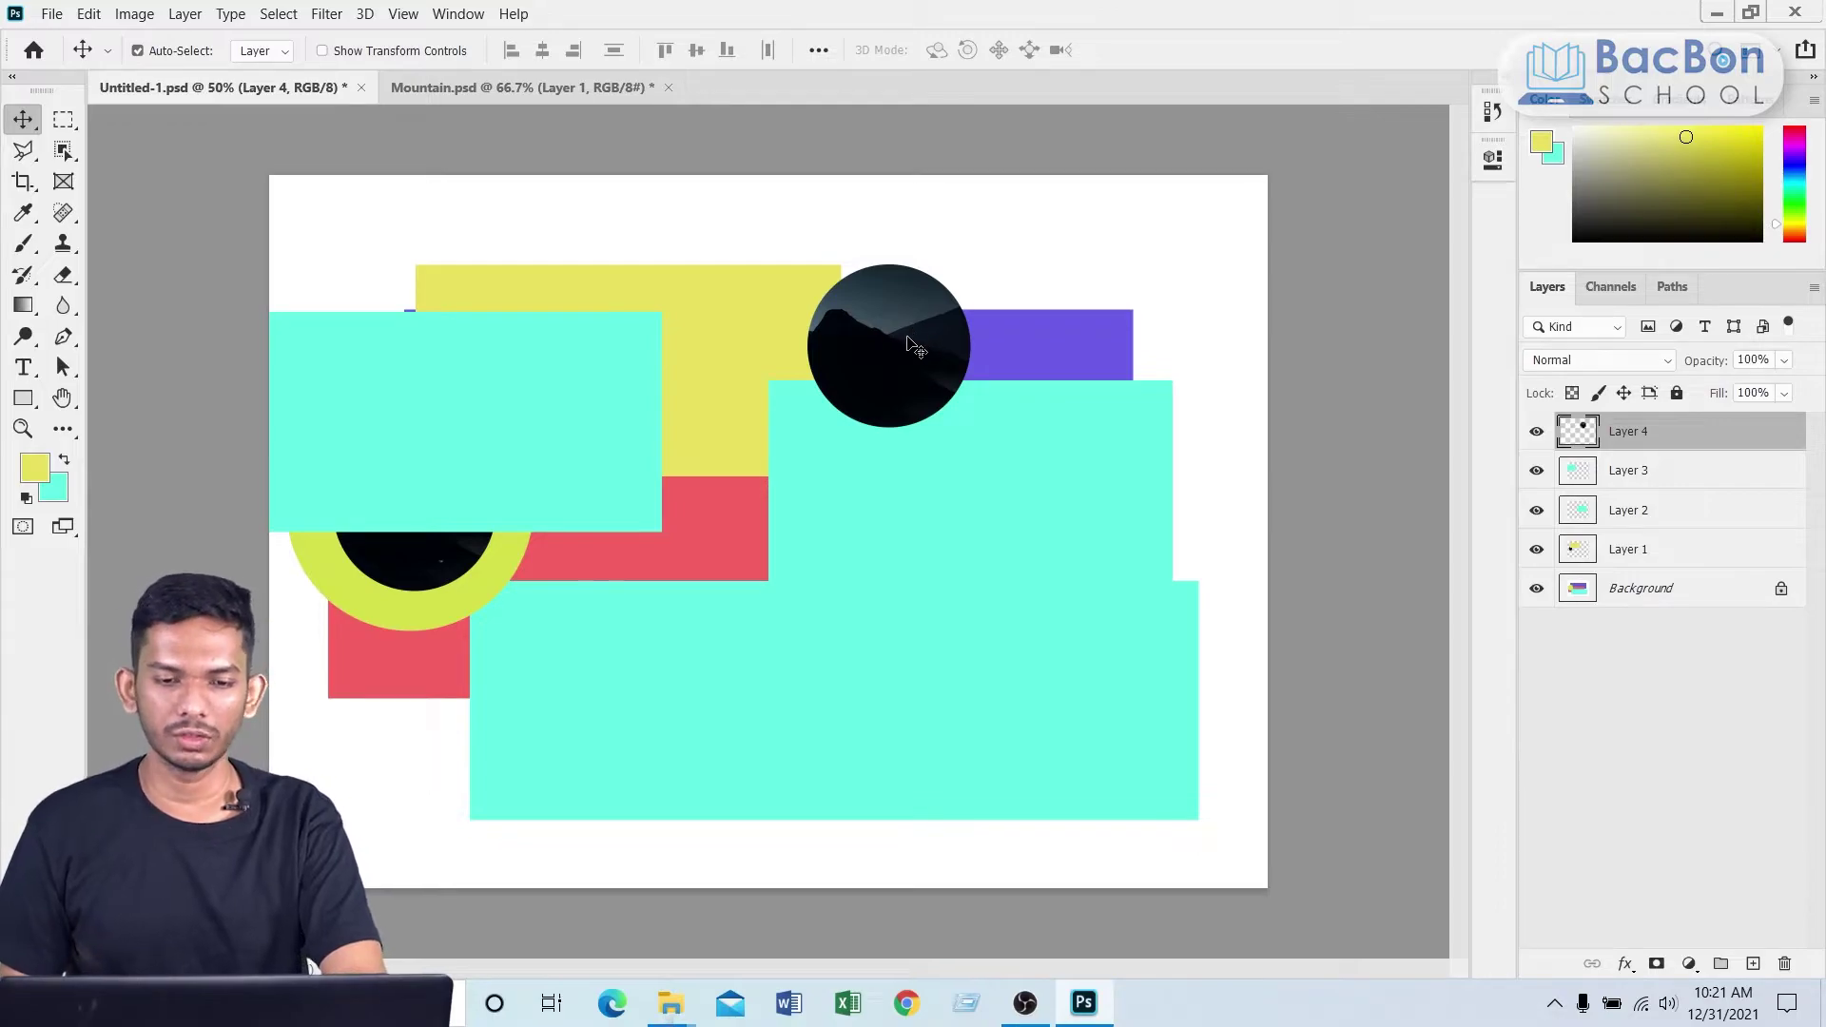
{"action": "mouse_move", "coordinate": [385, 405]}
{"action": "left_mouse_down"}
{"action": "mouse_move", "coordinate": [662, 556]}
{"action": "mouse_move", "coordinate": [497, 418]}
{"action": "mouse_move", "coordinate": [711, 367]}
{"action": "mouse_move", "coordinate": [719, 553]}
{"action": "mouse_move", "coordinate": [488, 469]}
{"action": "mouse_move", "coordinate": [544, 329]}
{"action": "left_mouse_up"}
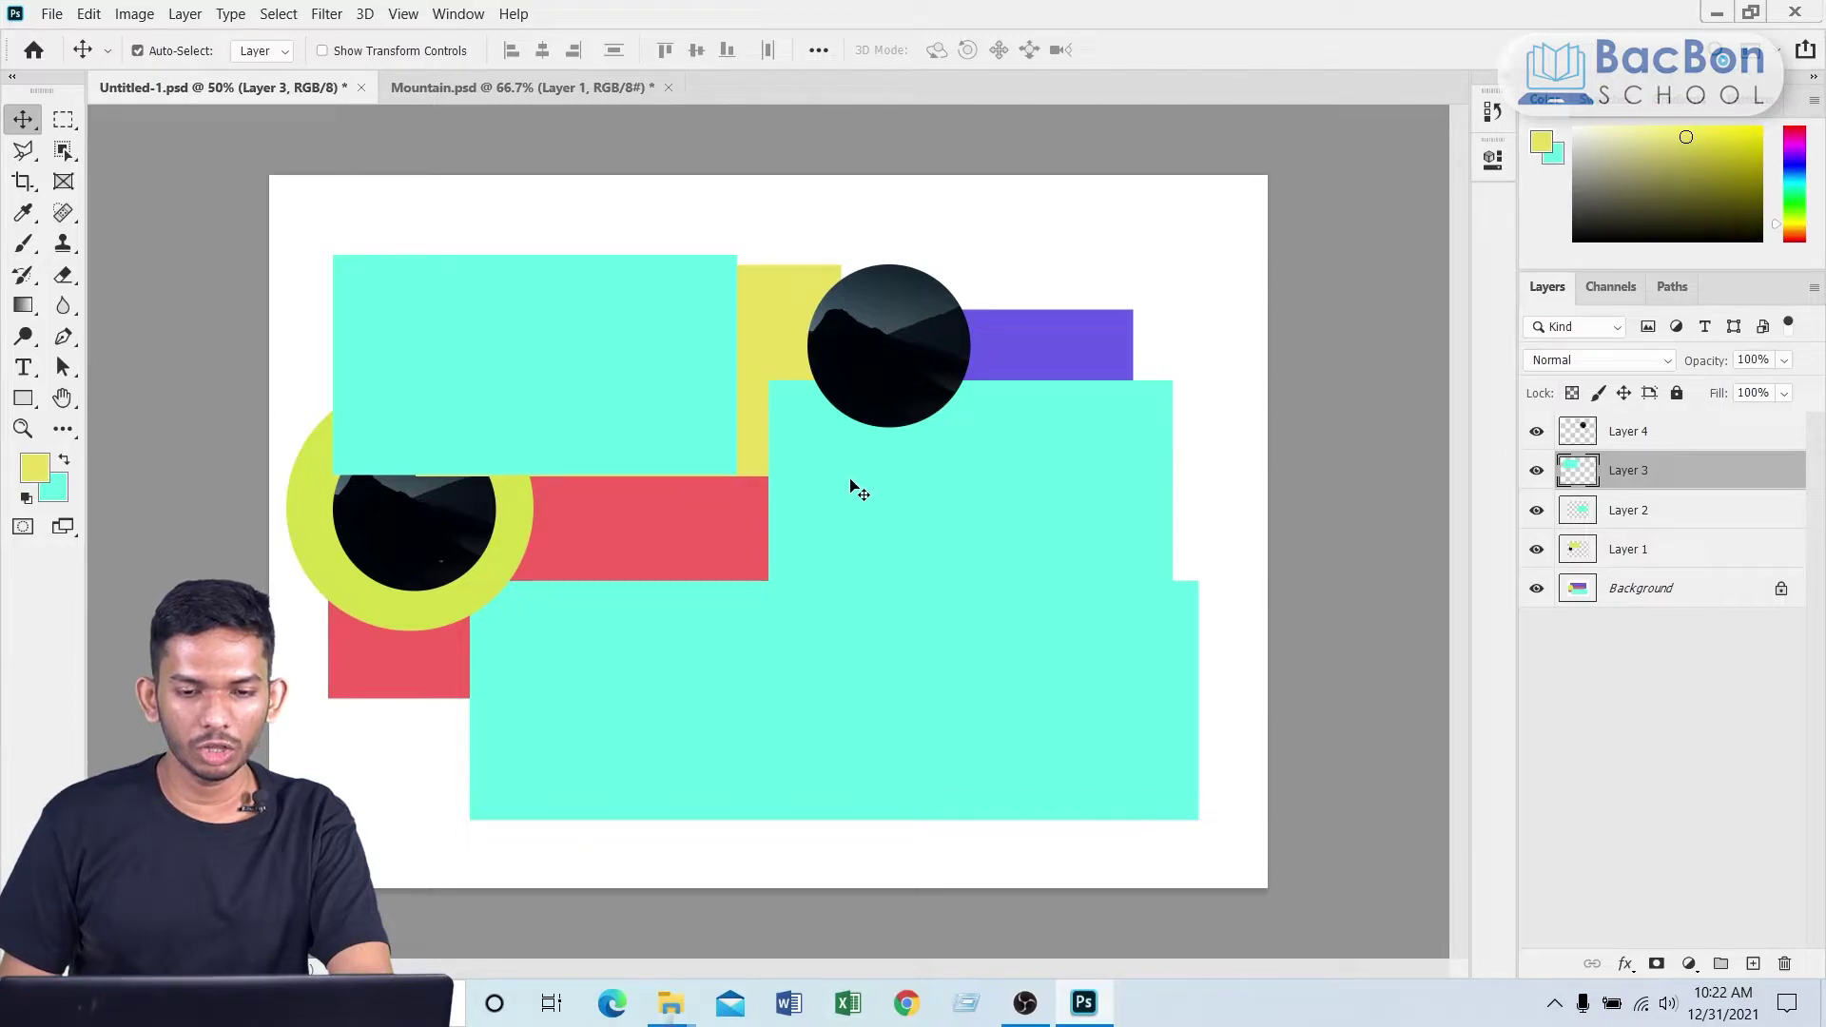
{"action": "left_click_drag", "start_coordinate": [853, 487], "coordinate": [927, 598]}
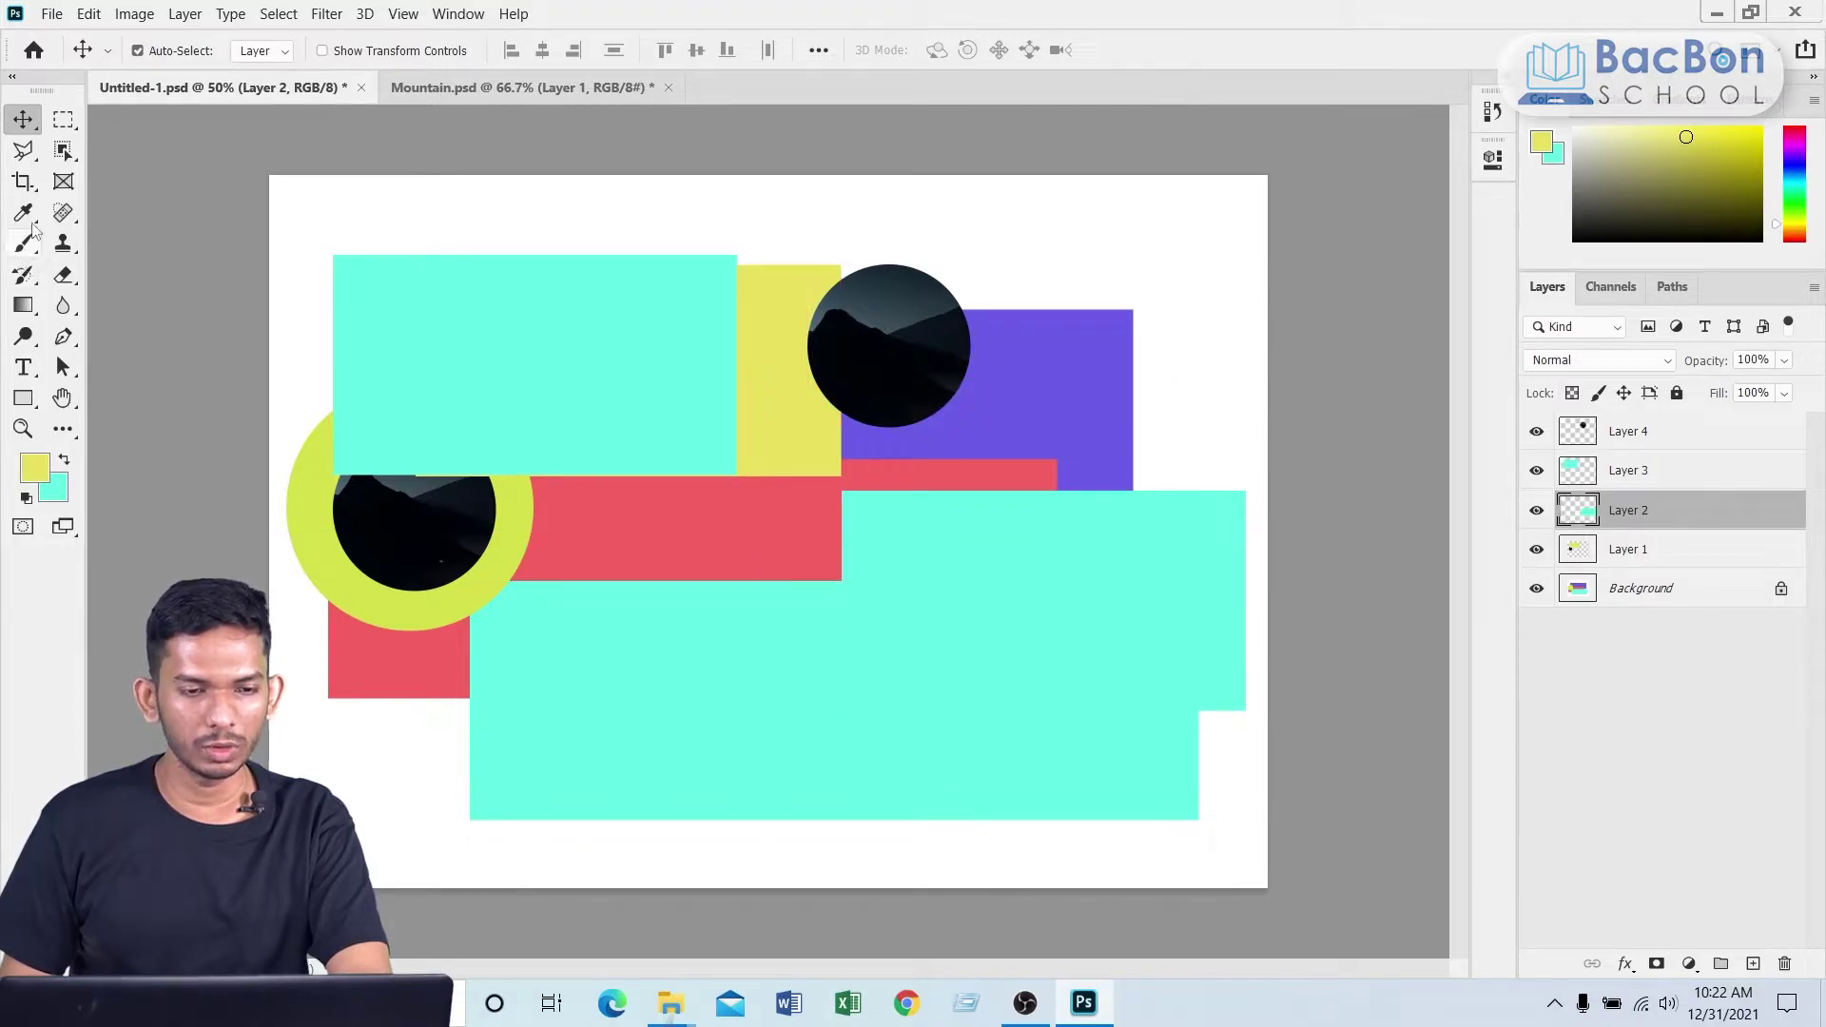
Step: Marquee the top of the upper cyan block on Layer 3 and cut it onto new Layer 5
{"action": "left_click", "coordinate": [61, 124]}
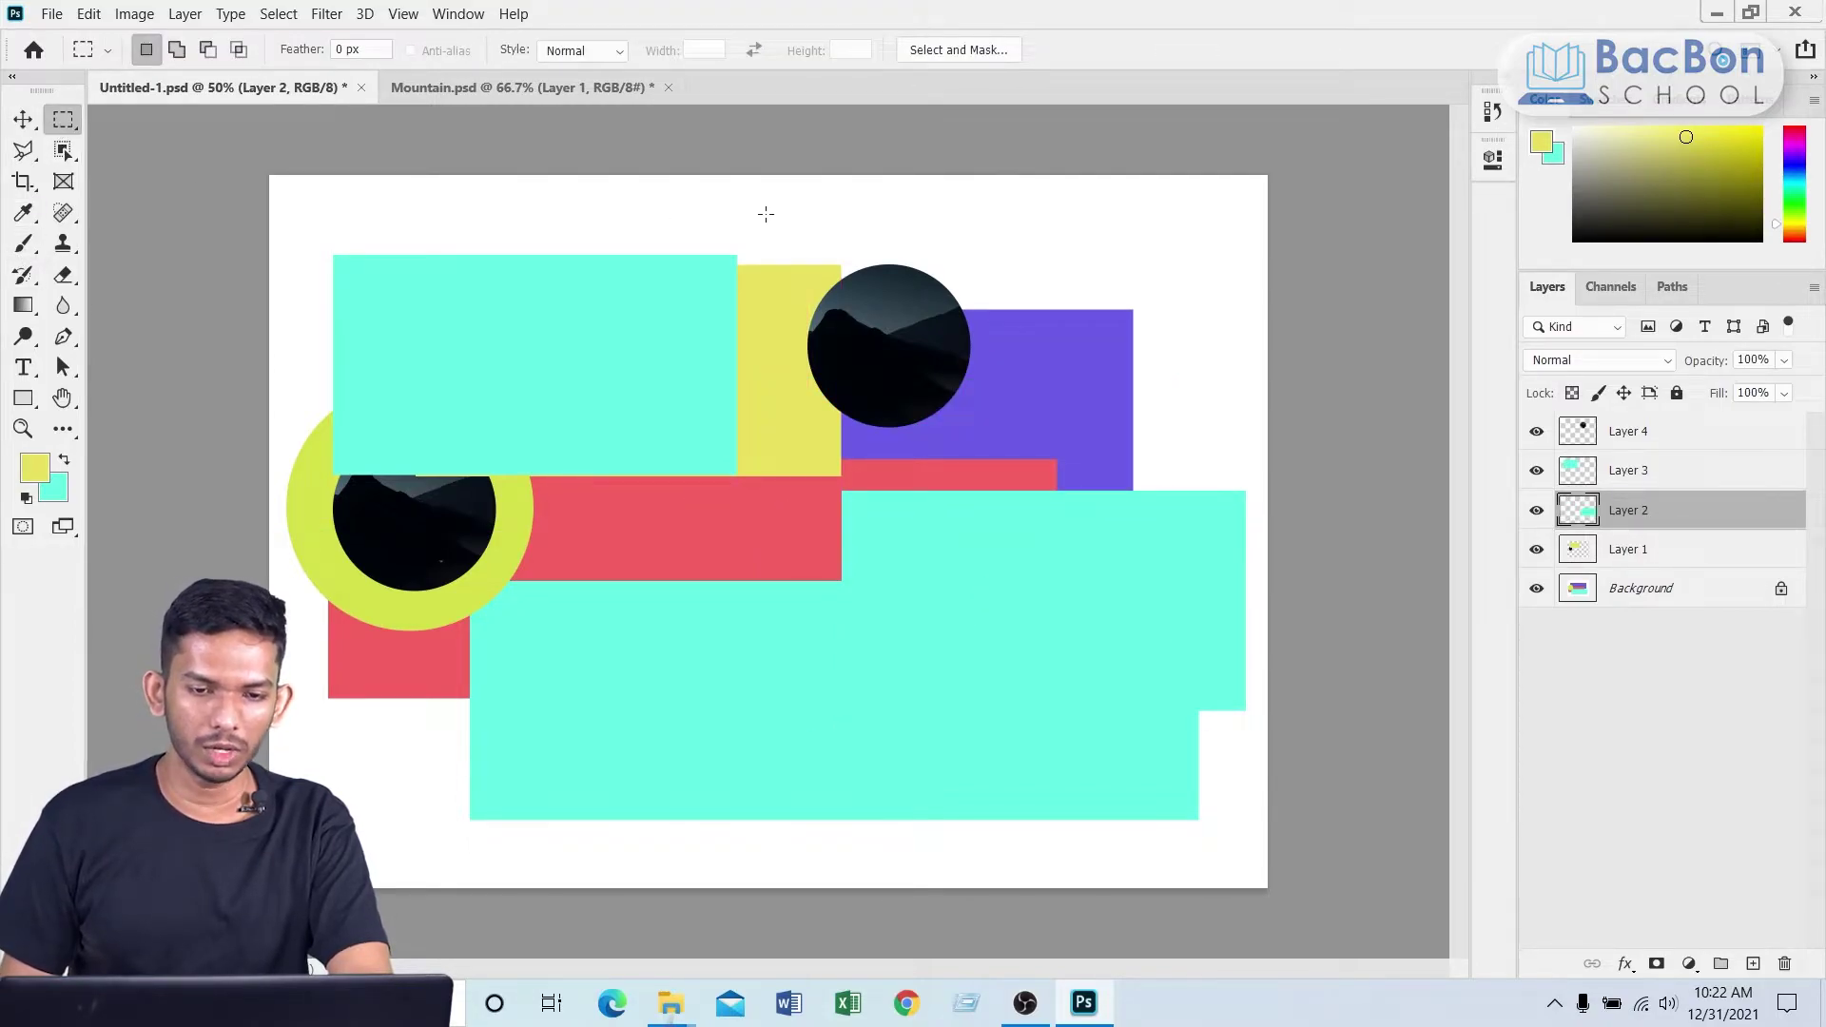
{"action": "left_click_drag", "start_coordinate": [765, 214], "coordinate": [539, 373]}
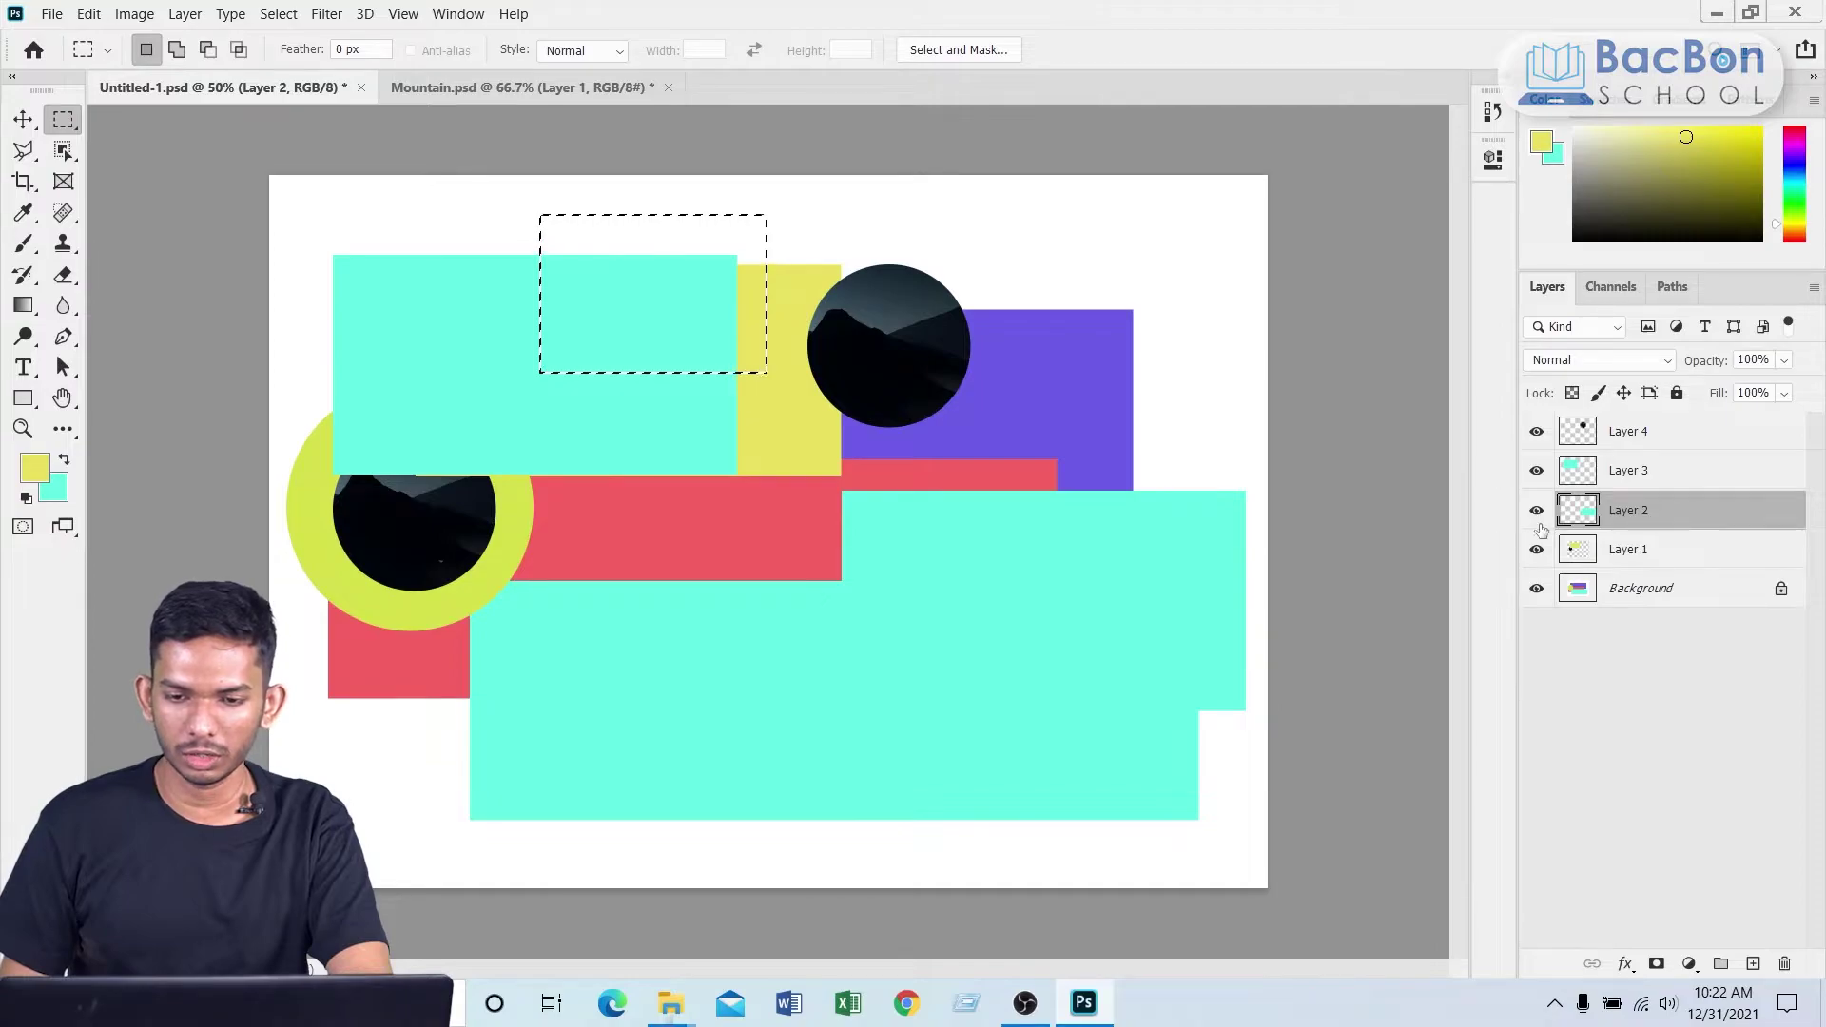
{"action": "left_click", "coordinate": [1535, 511]}
{"action": "left_click", "coordinate": [1635, 475]}
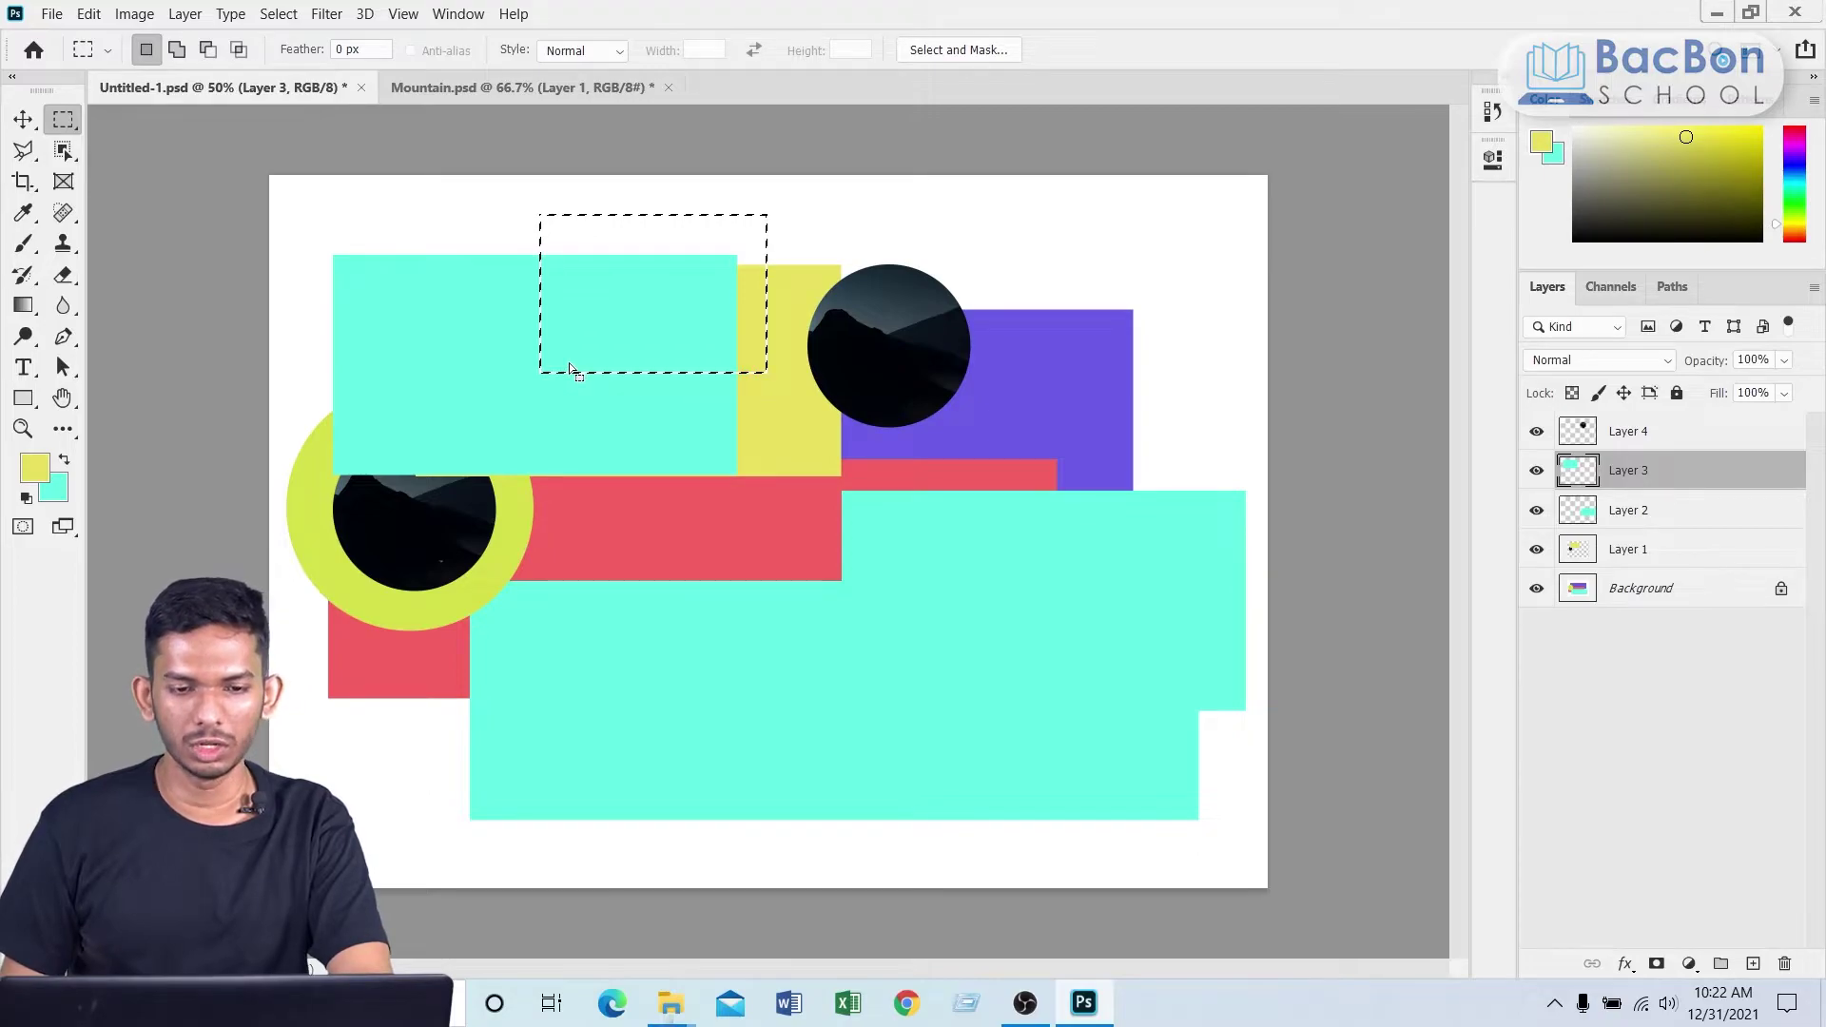
{"action": "right_click", "coordinate": [592, 308]}
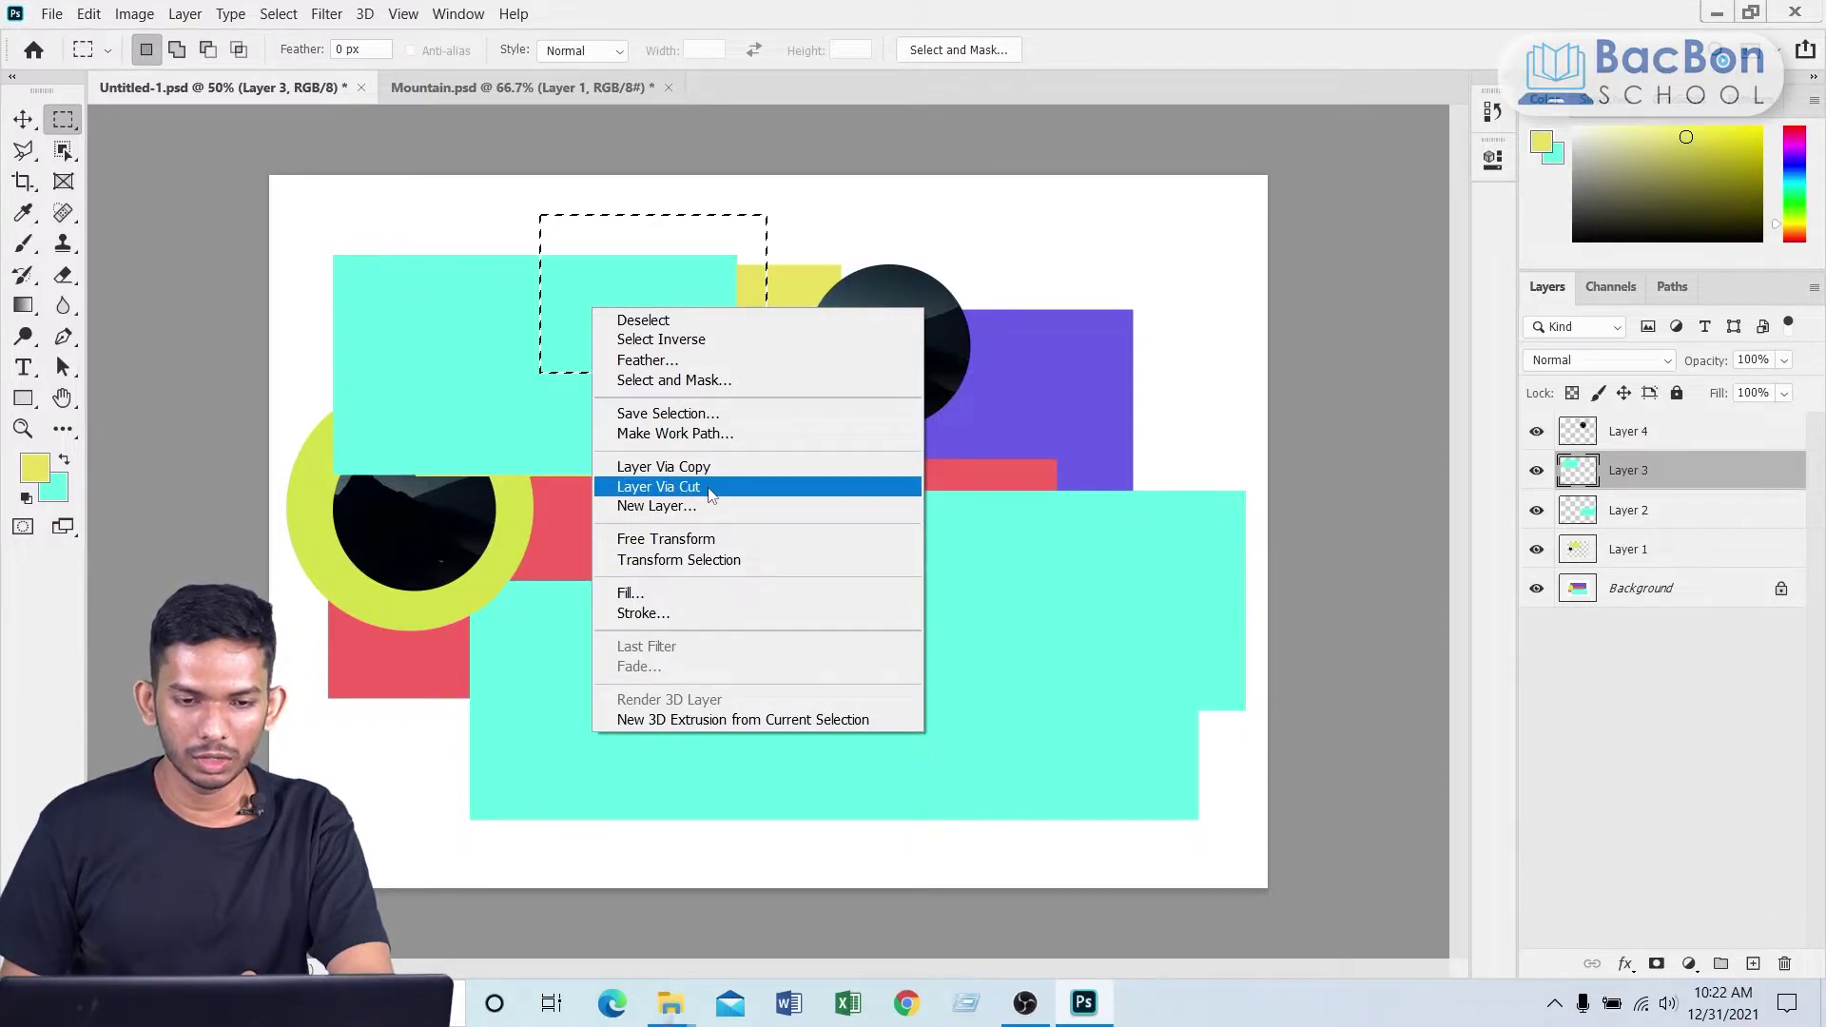
{"action": "left_click", "coordinate": [708, 491]}
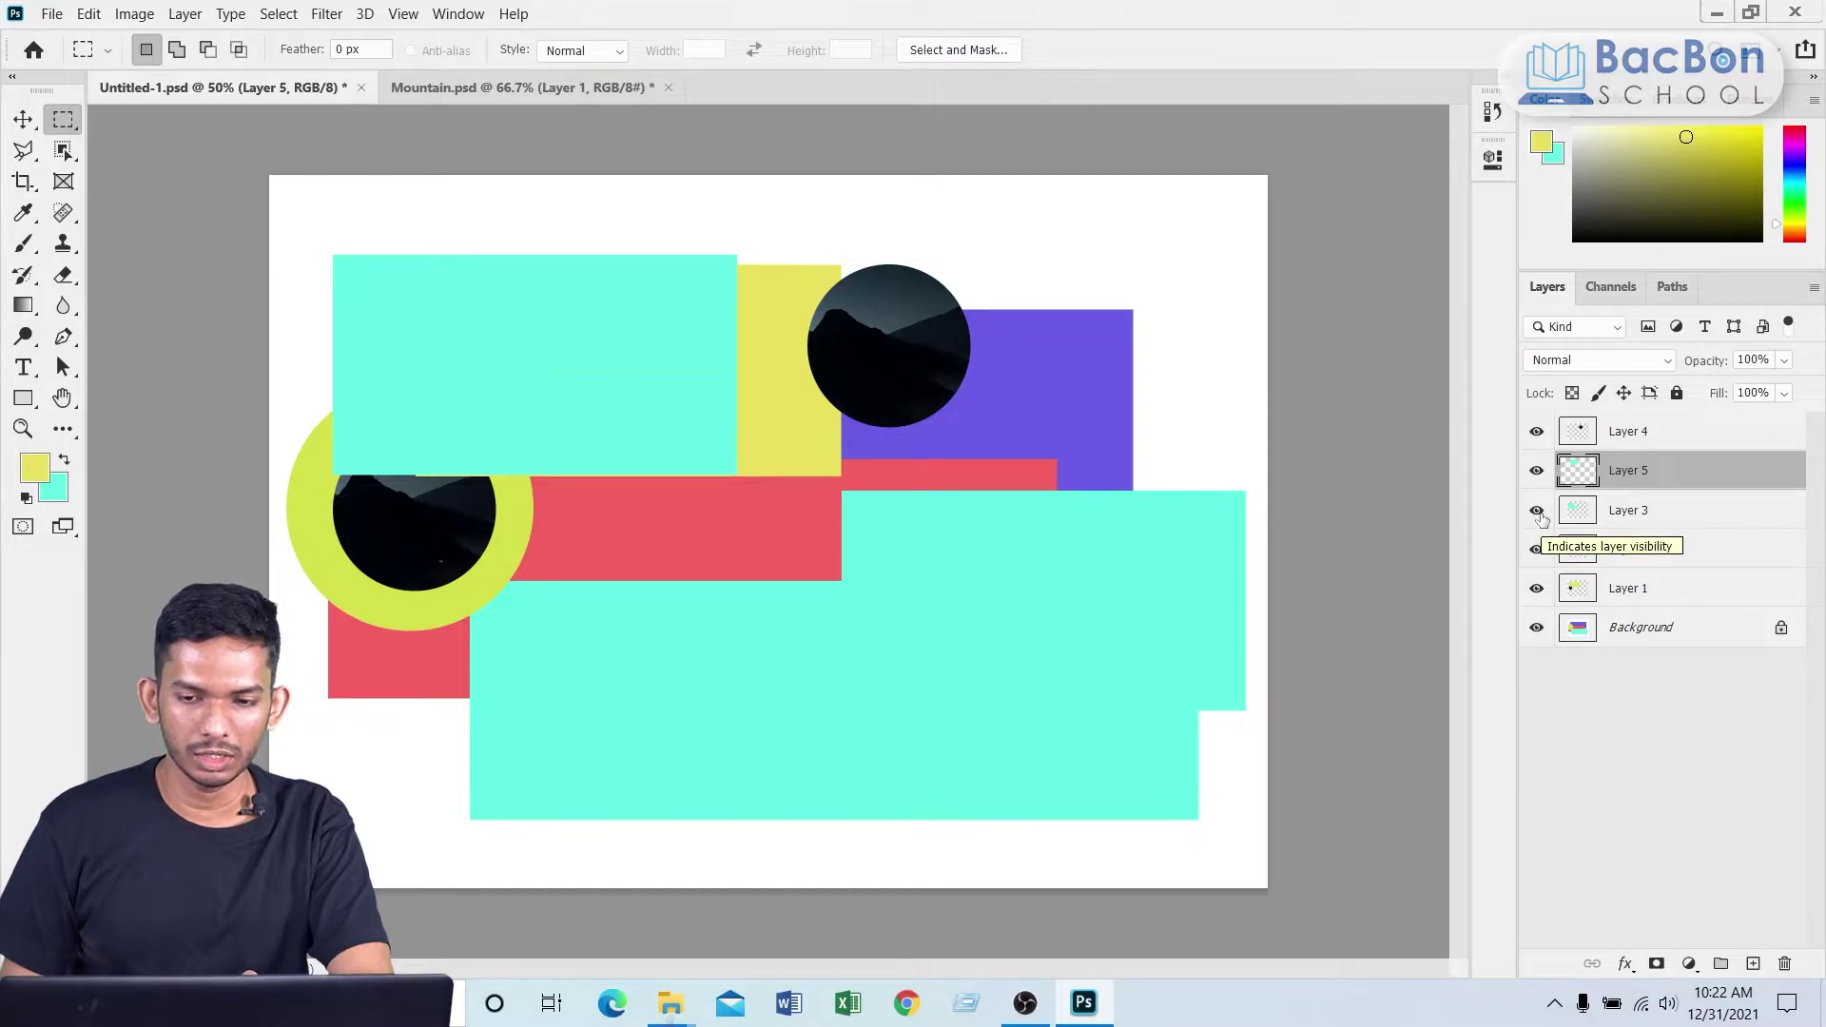
Step: Move the cut cyan piece up-right and the remaining cyan L-shape up-left, with Layer 3 visible
{"action": "left_click", "coordinate": [1537, 512]}
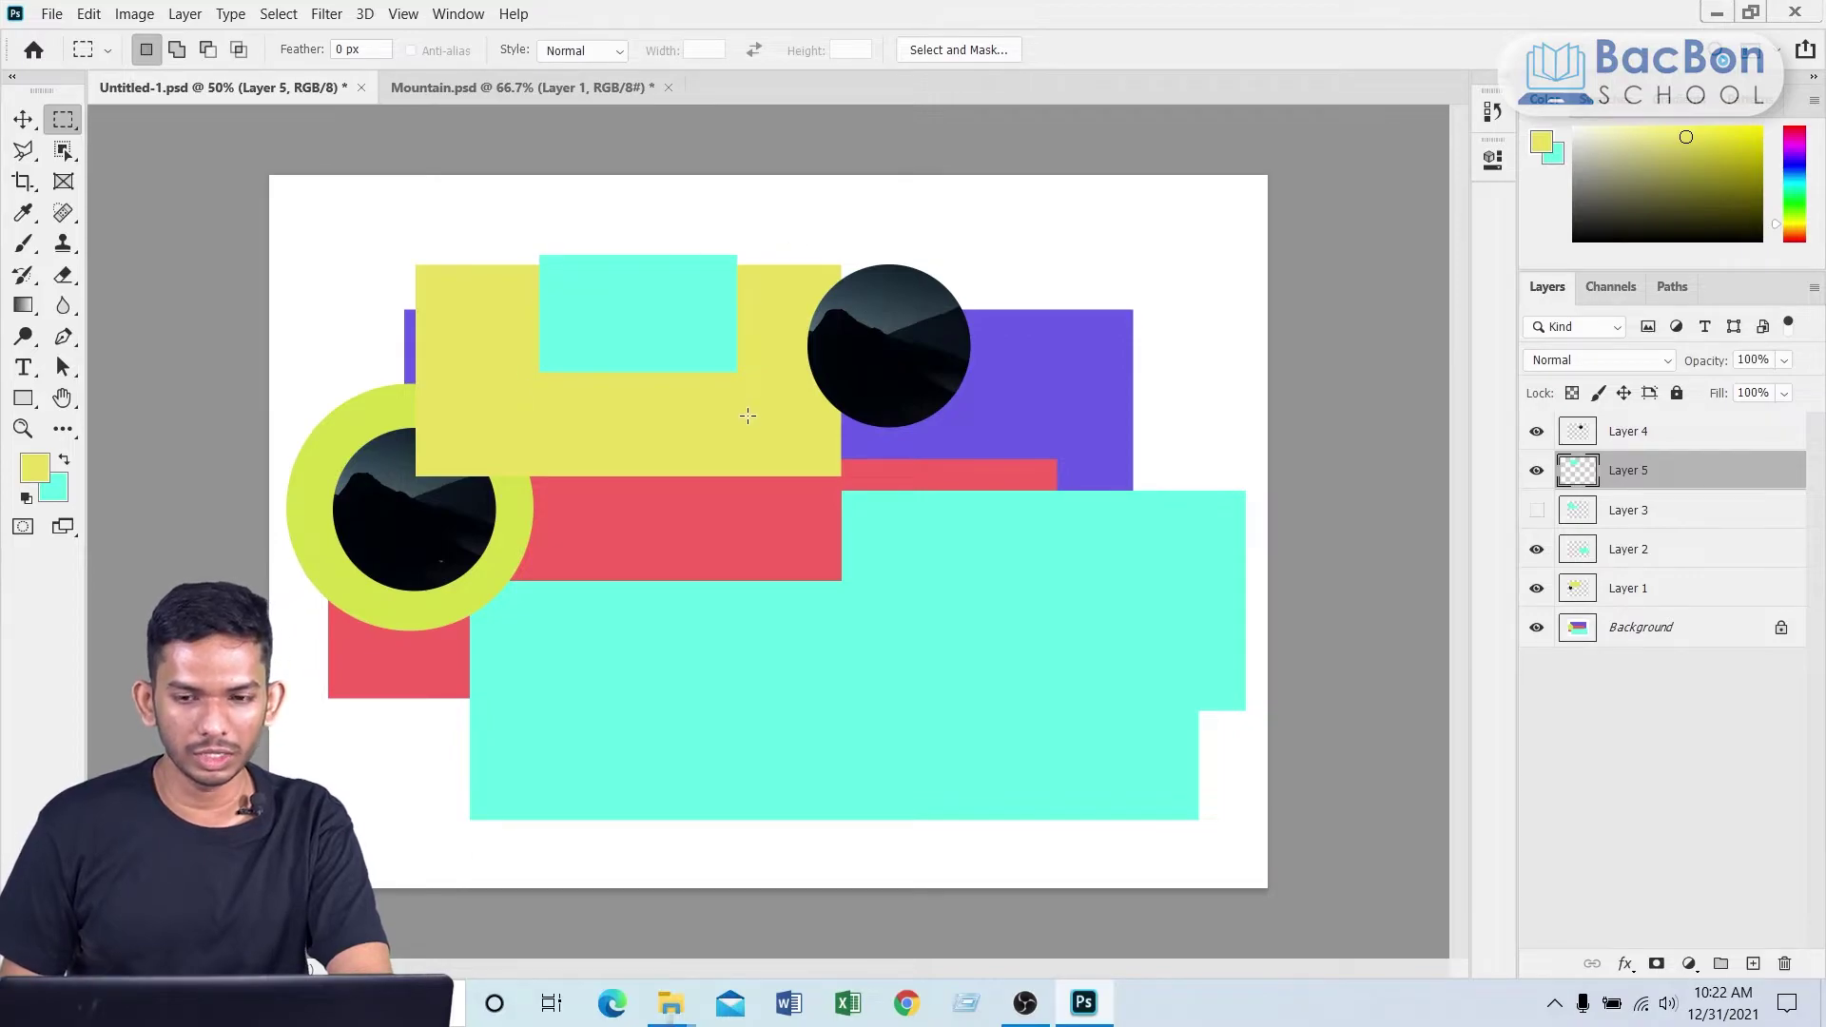
{"action": "key", "text": "v"}
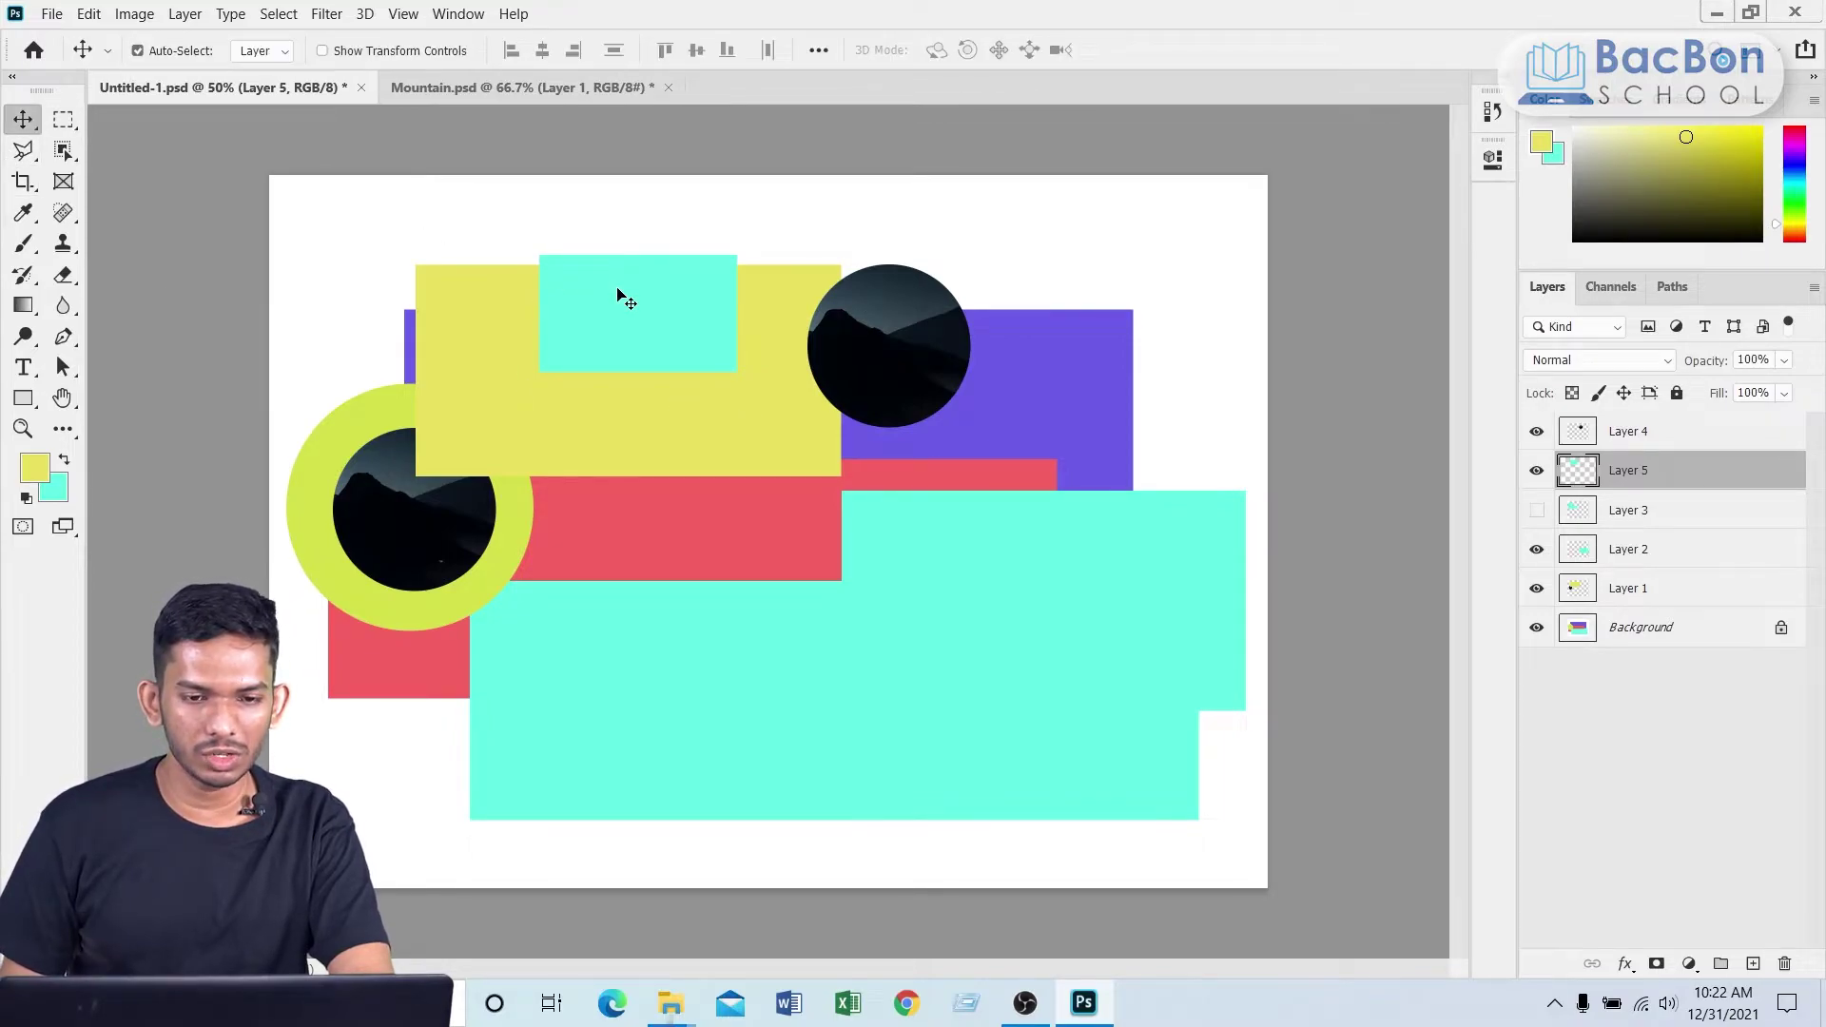
{"action": "left_click_drag", "start_coordinate": [623, 298], "coordinate": [695, 271]}
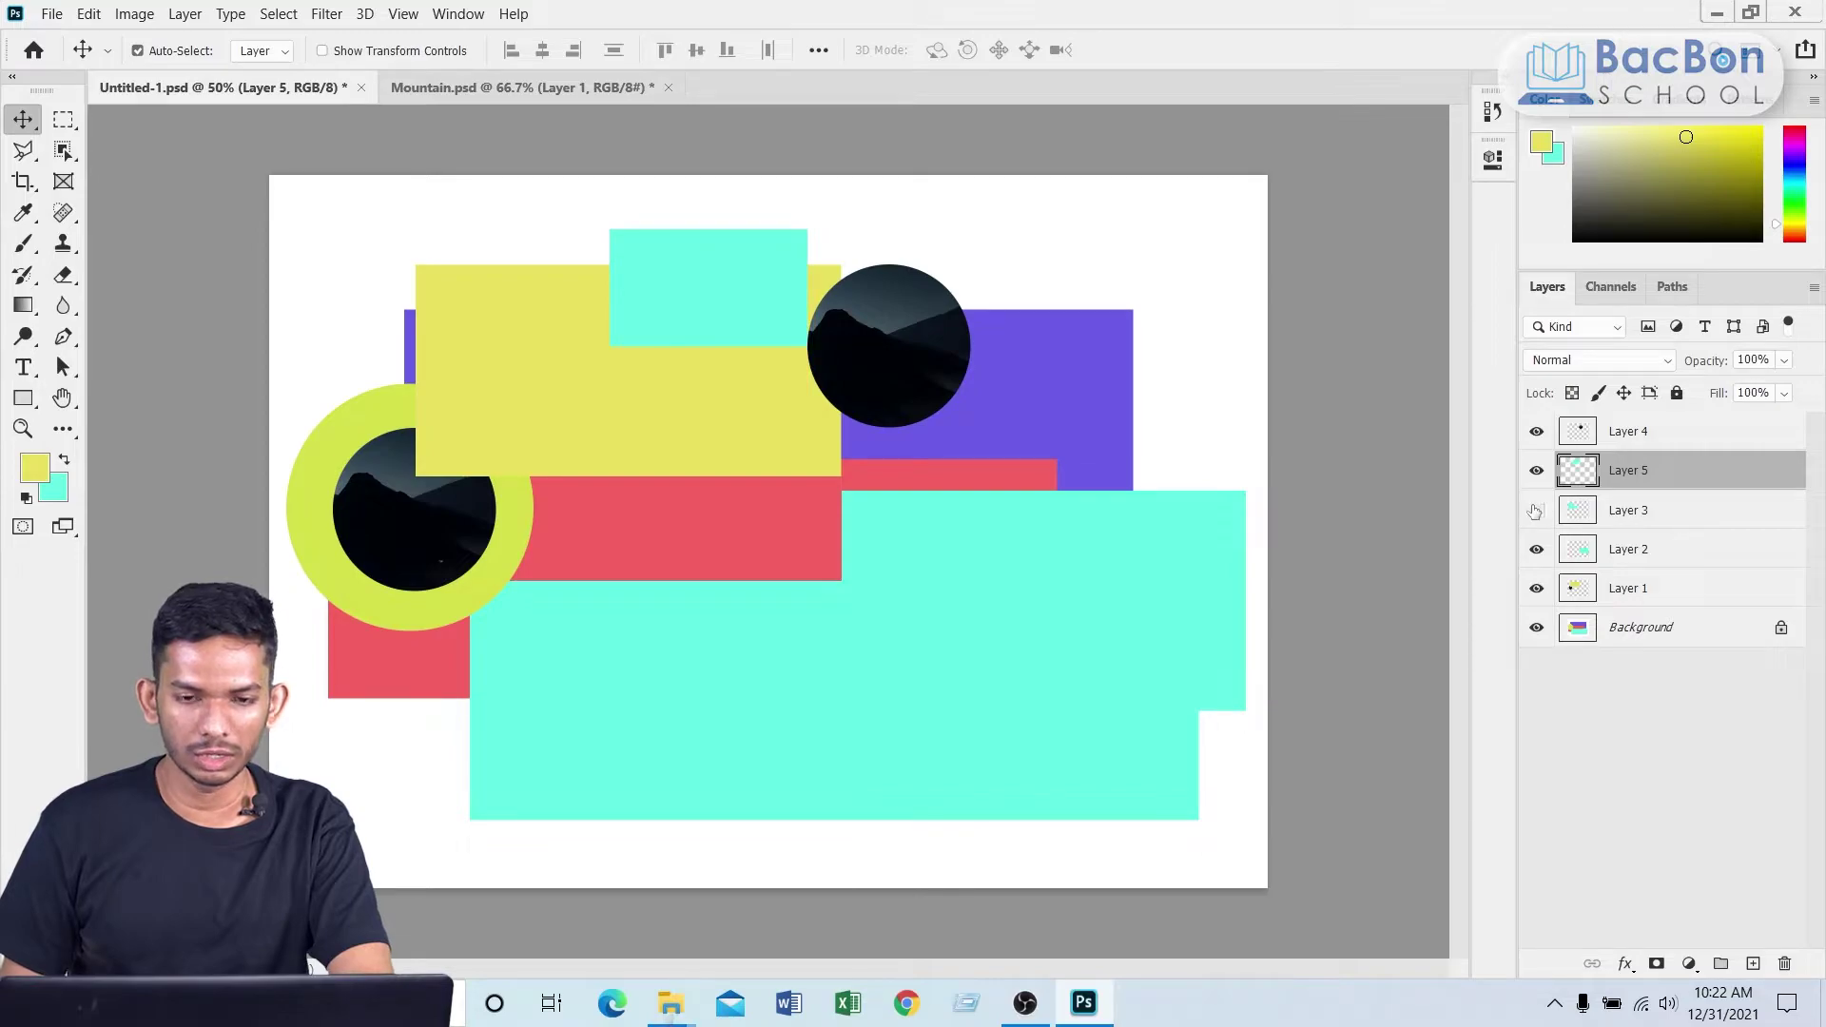
{"action": "left_click", "coordinate": [1535, 510]}
{"action": "left_click_drag", "start_coordinate": [632, 422], "coordinate": [579, 376]}
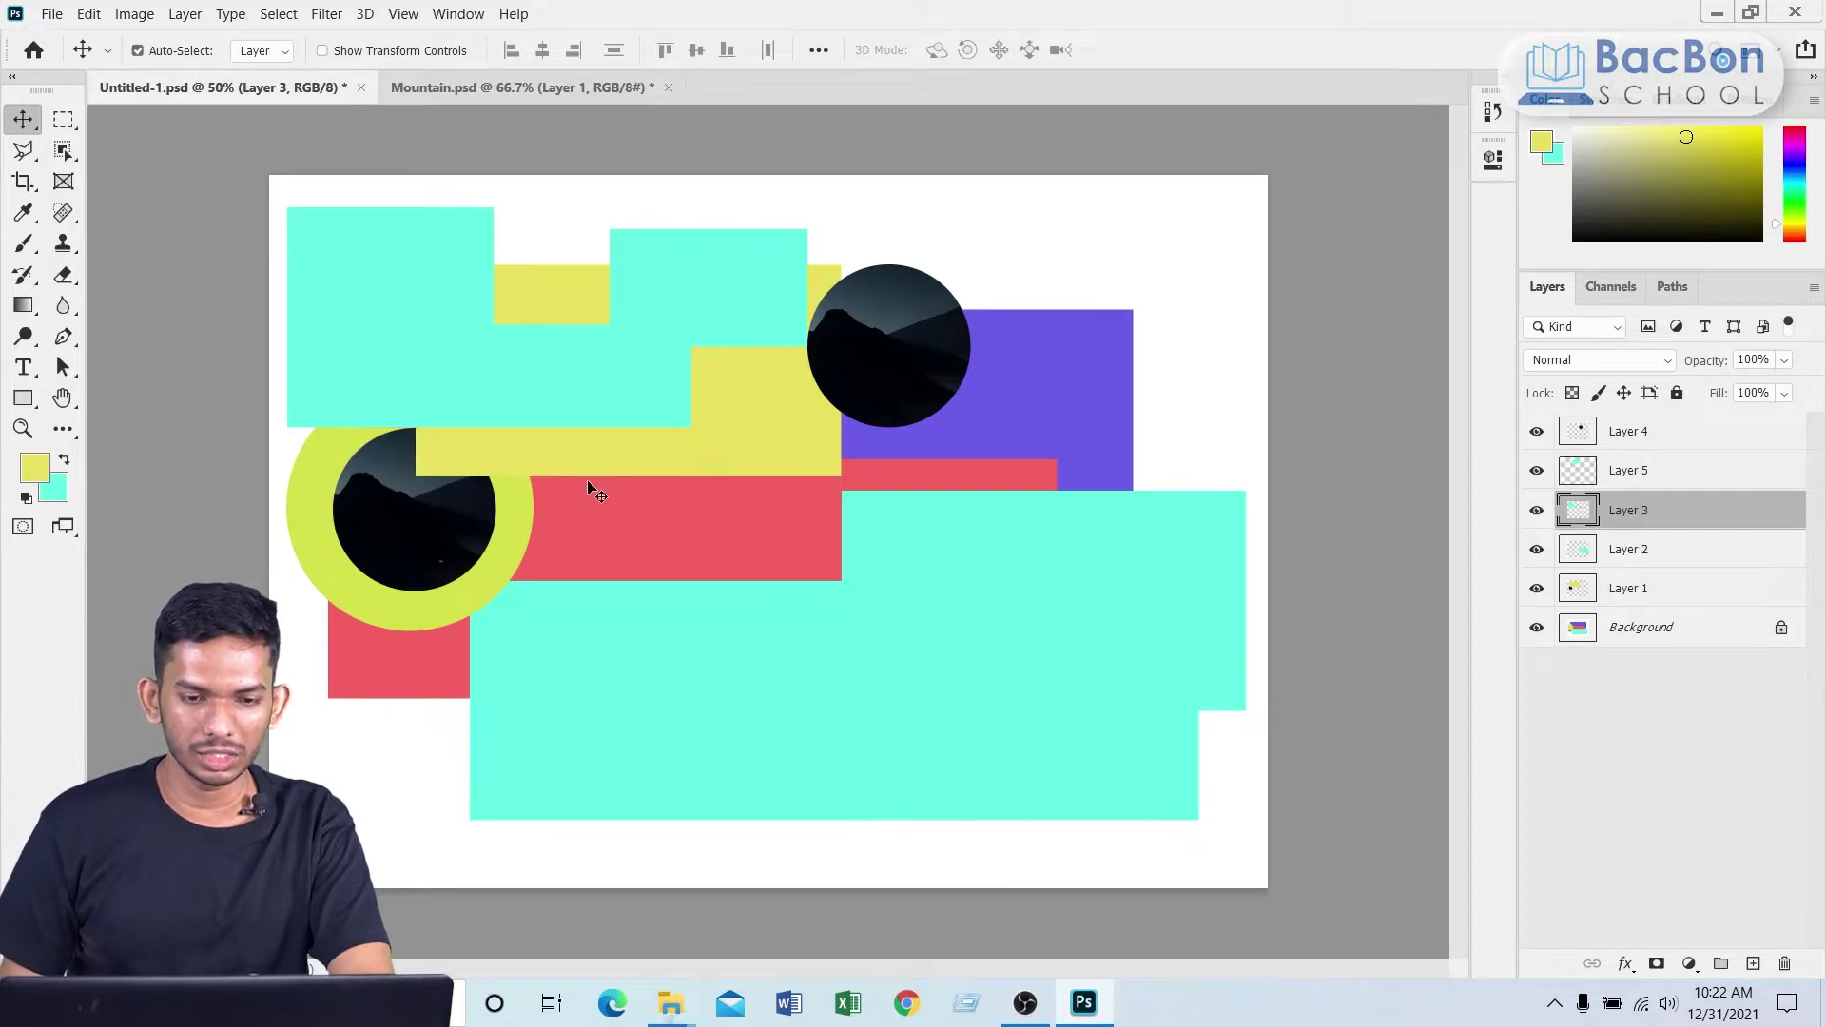
Step: Hide the background and arrange yellow block at top, small cyan block beneath, L-shape bottom-left
{"action": "left_click", "coordinate": [1536, 628]}
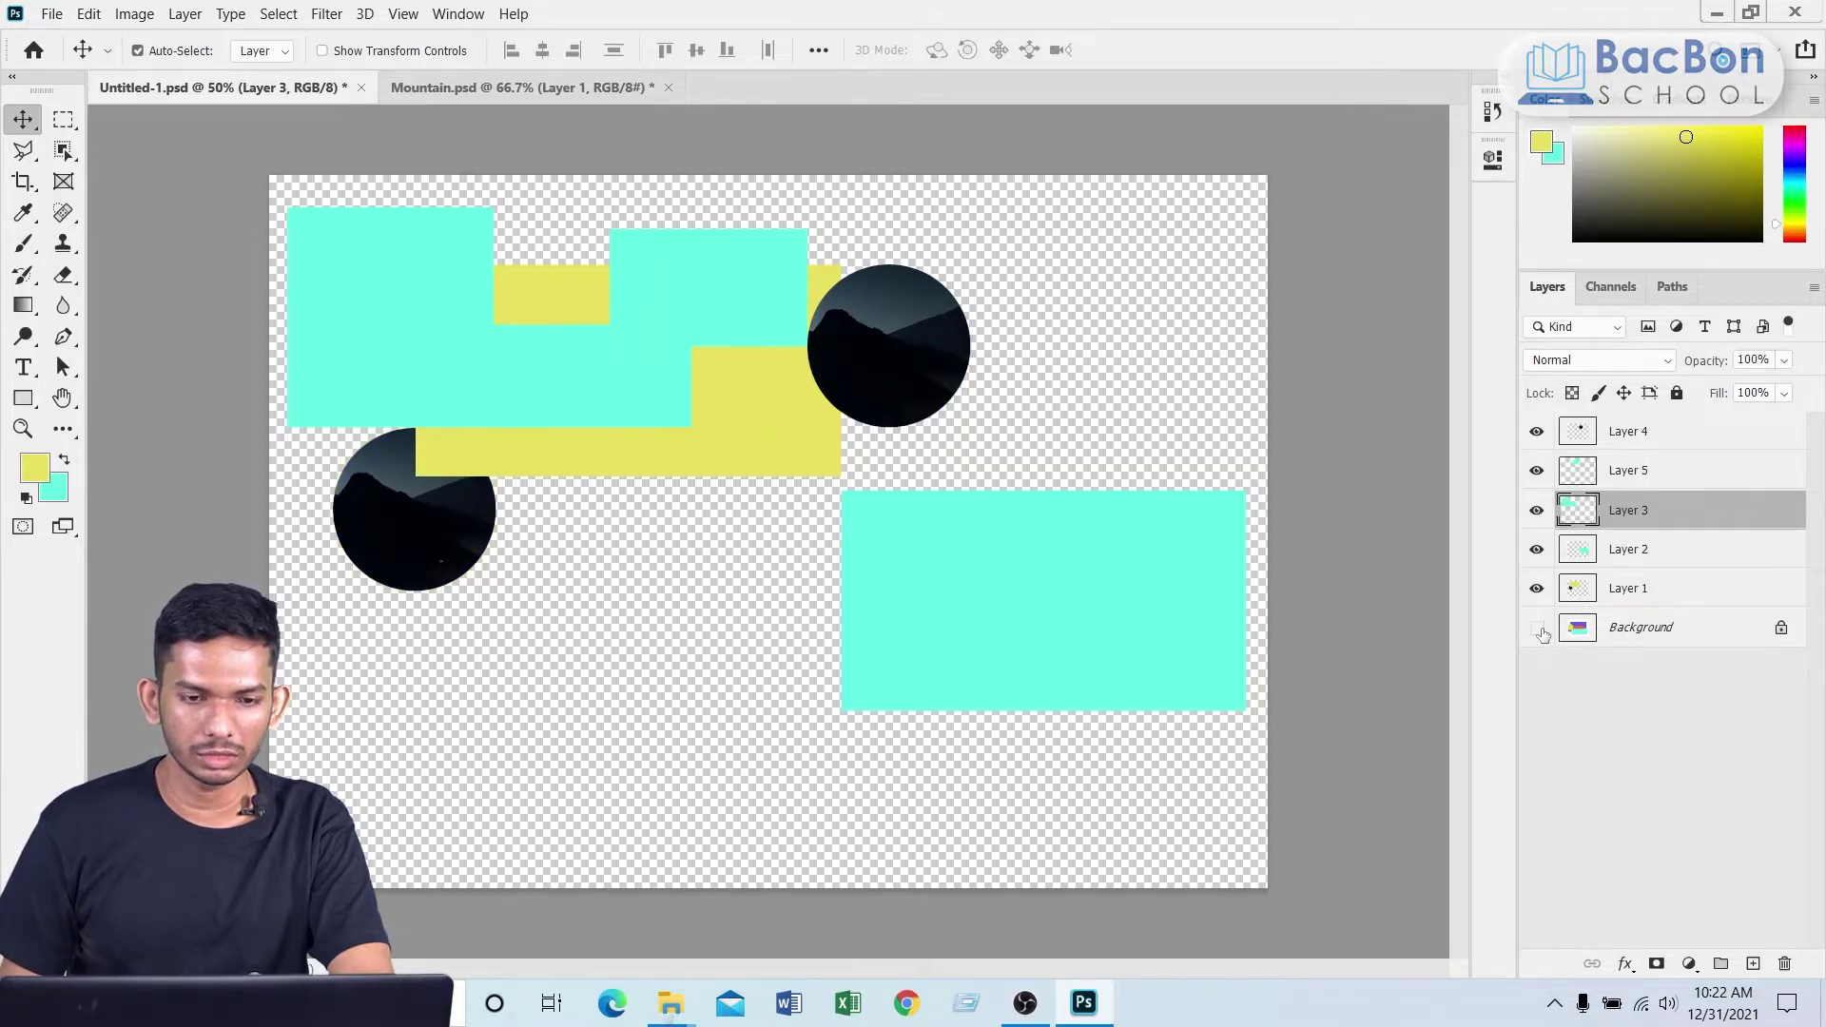
{"action": "left_click_drag", "start_coordinate": [644, 385], "coordinate": [632, 645]}
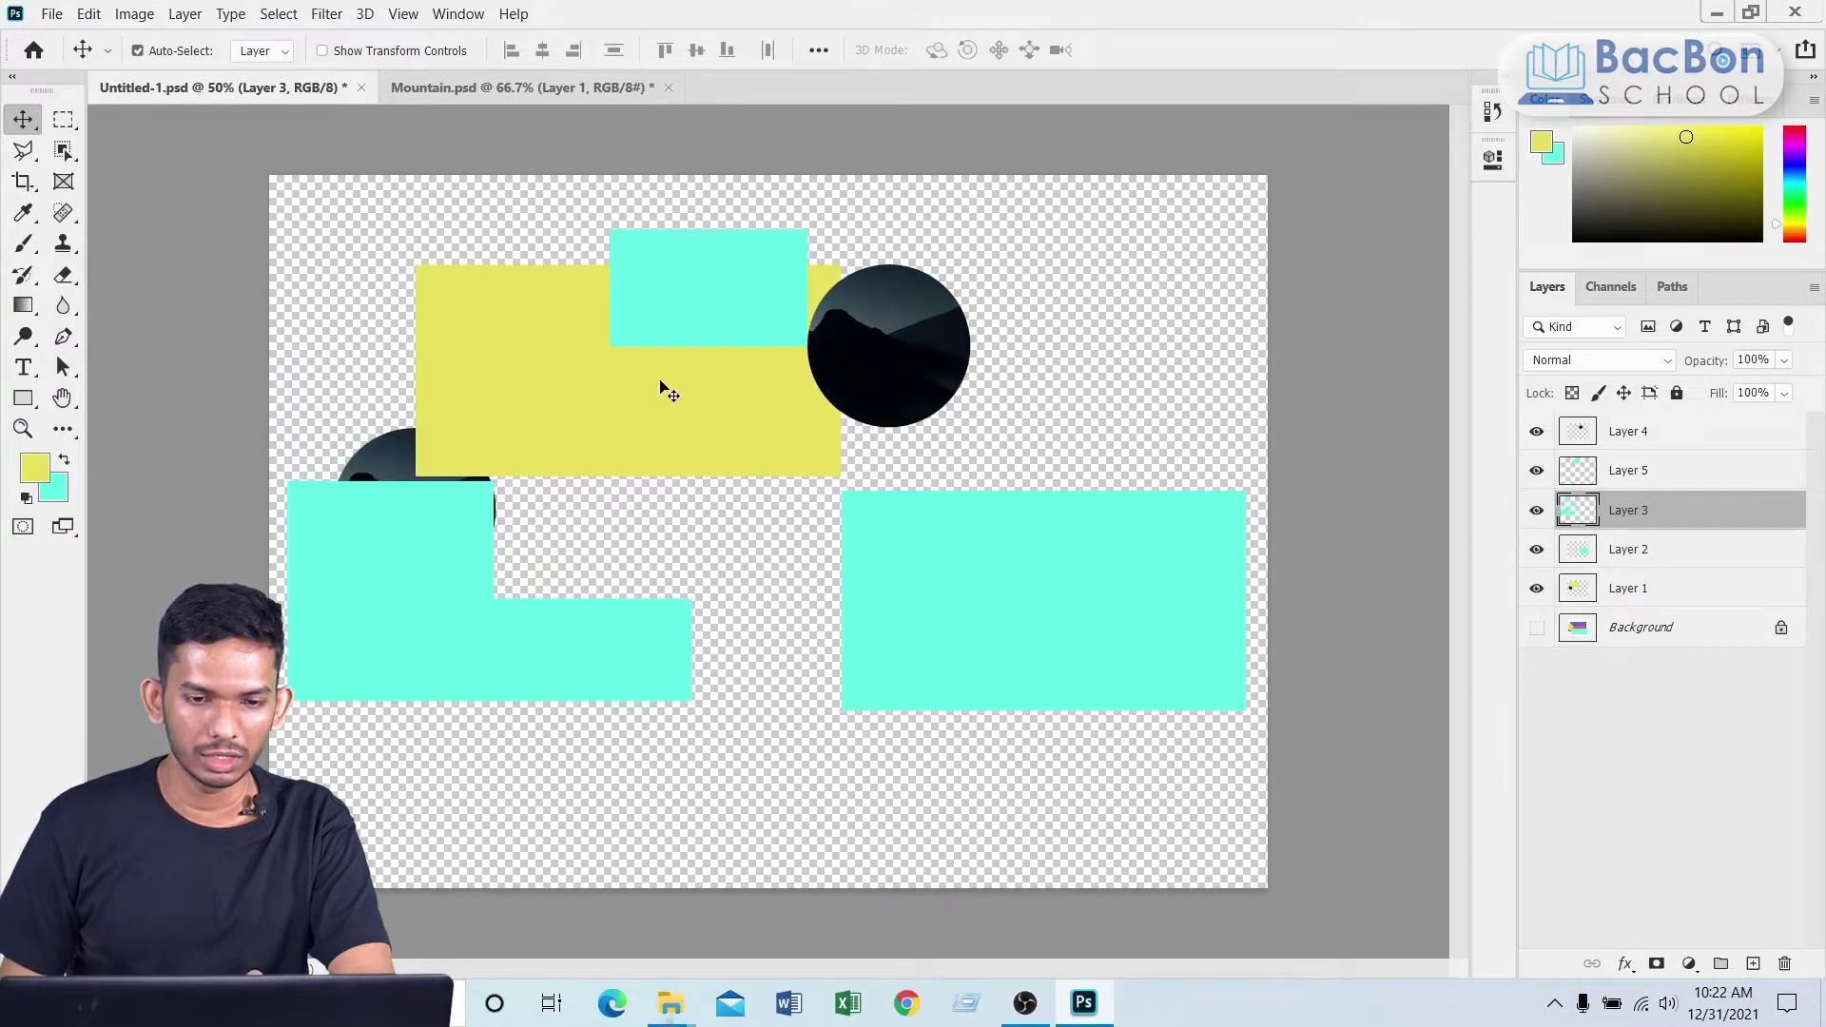
{"action": "left_click_drag", "start_coordinate": [696, 296], "coordinate": [699, 561]}
{"action": "left_click_drag", "start_coordinate": [614, 328], "coordinate": [568, 237]}
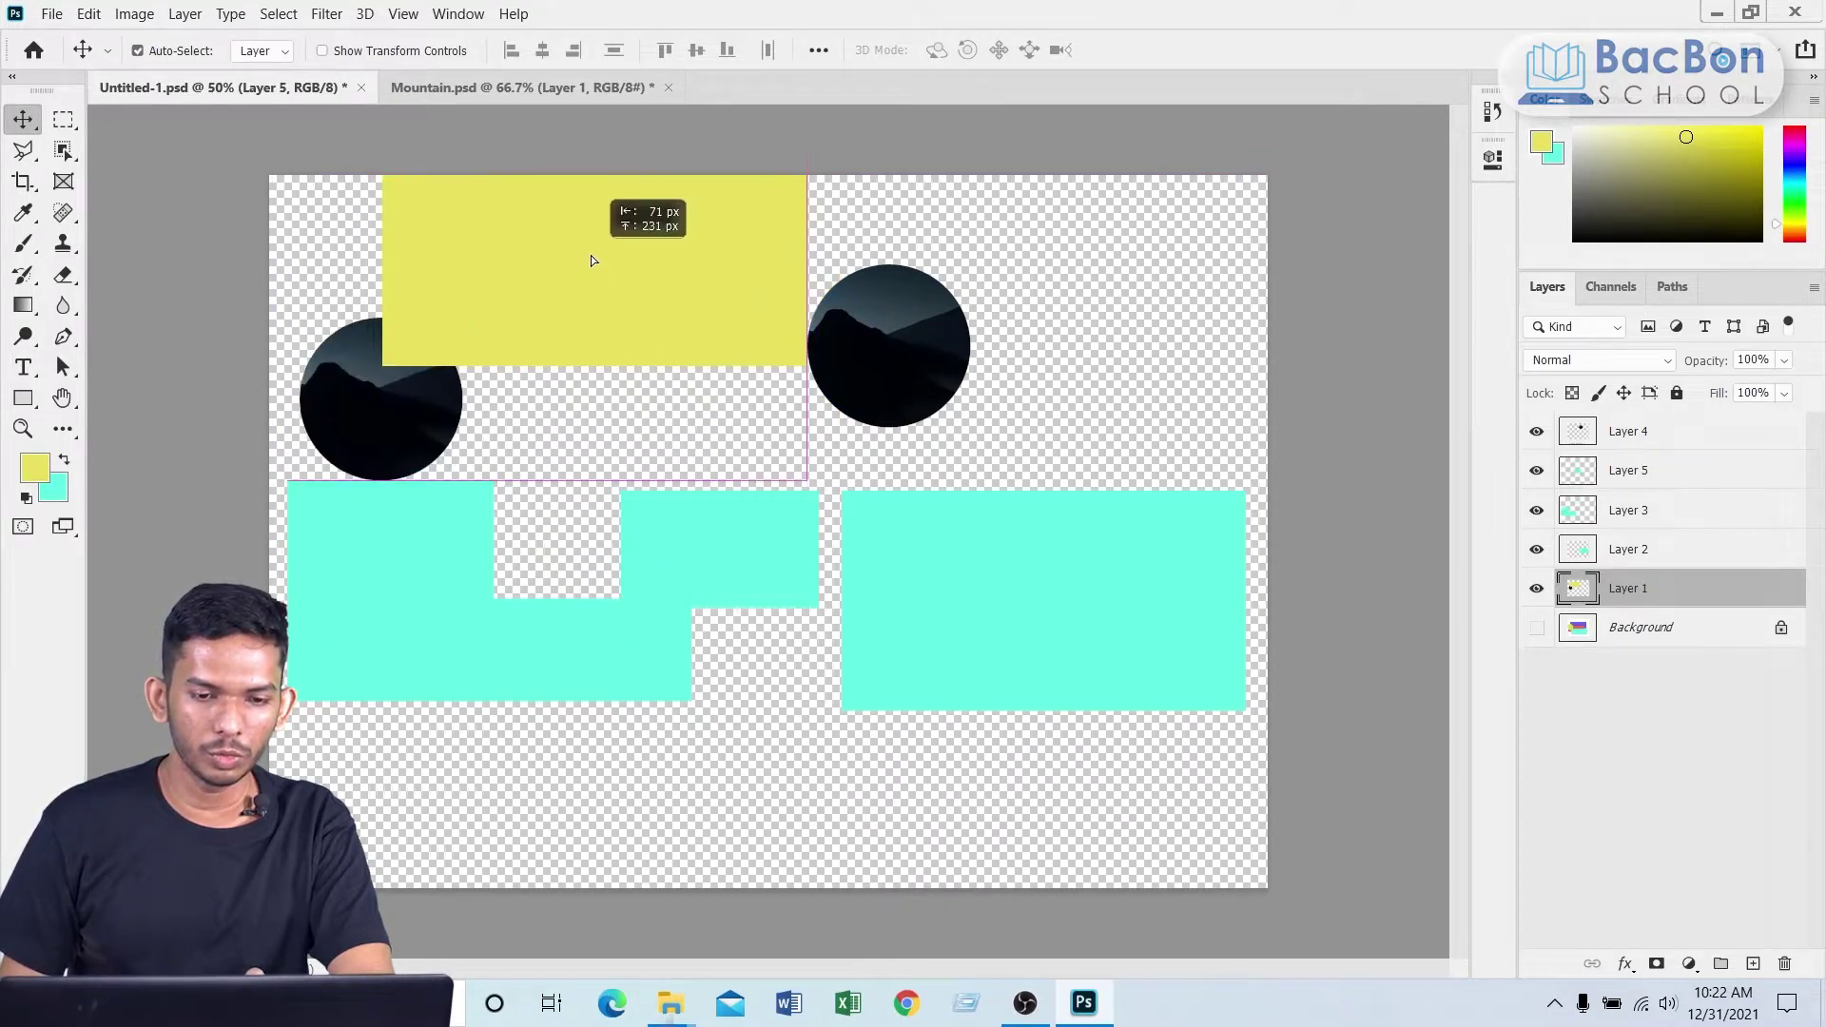
{"action": "left_click_drag", "start_coordinate": [711, 529], "coordinate": [586, 514]}
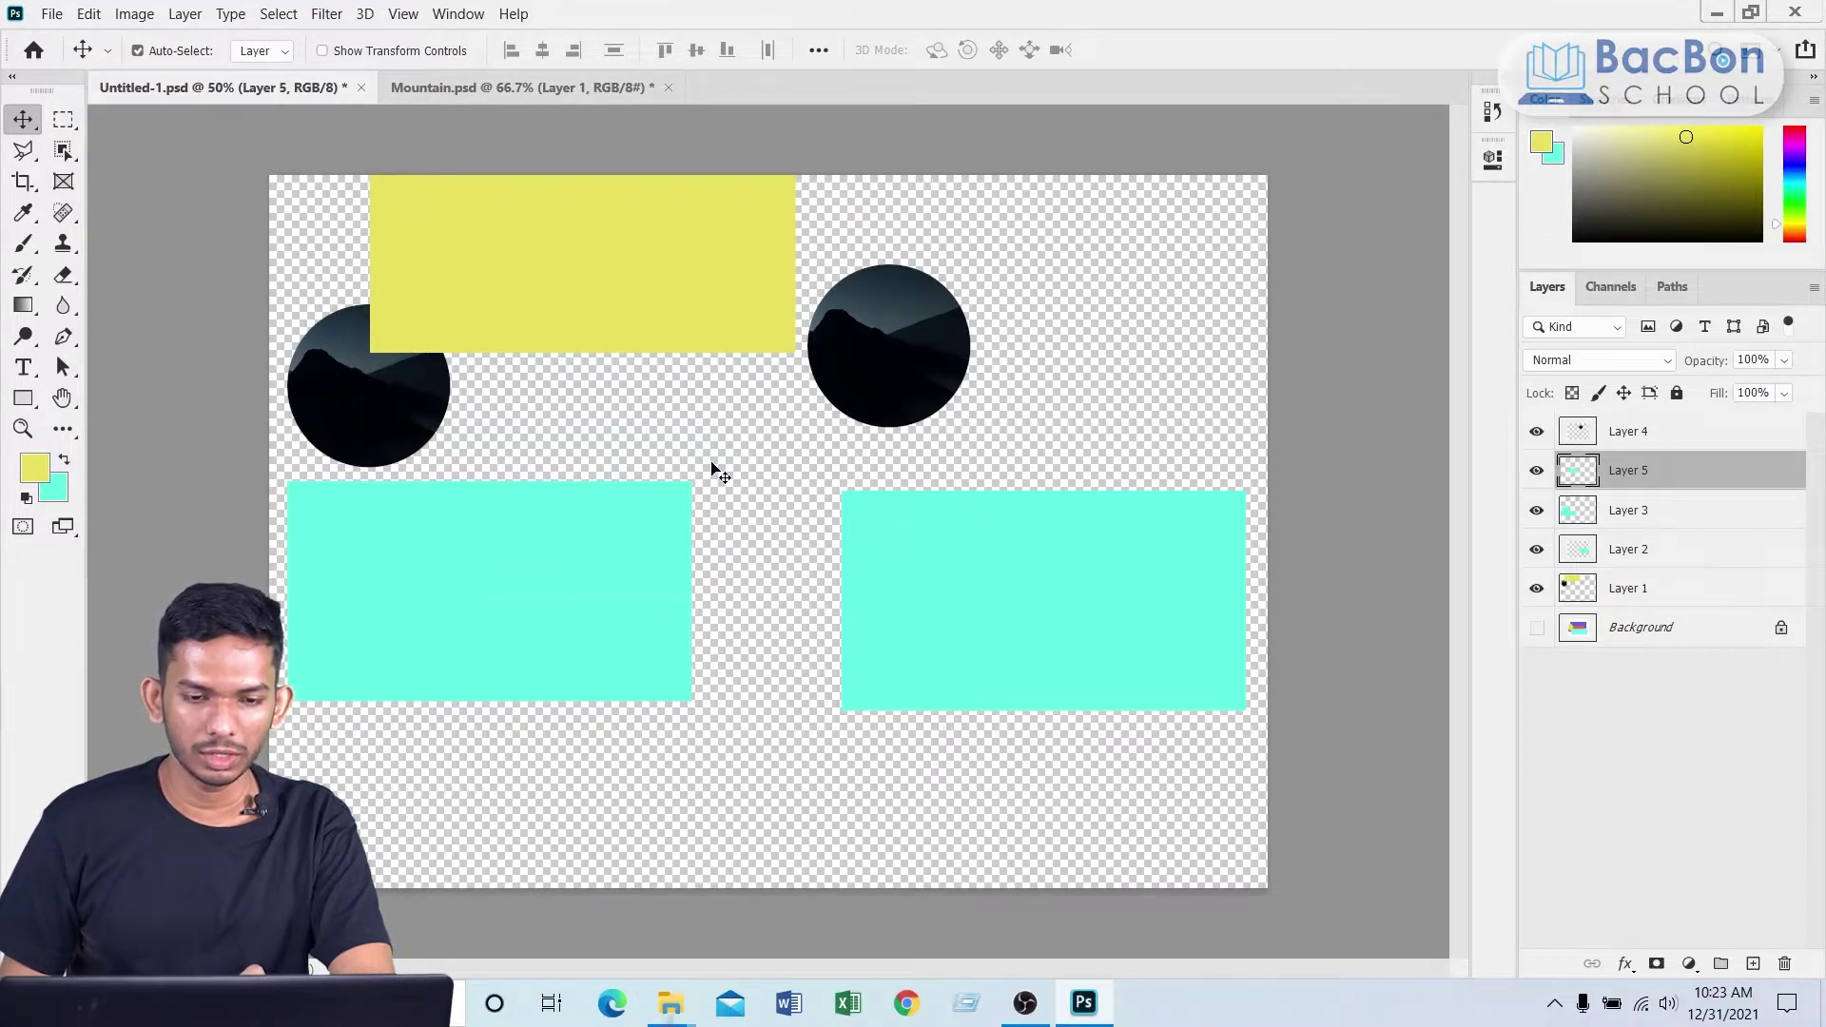
{"action": "left_click_drag", "start_coordinate": [576, 554], "coordinate": [624, 487]}
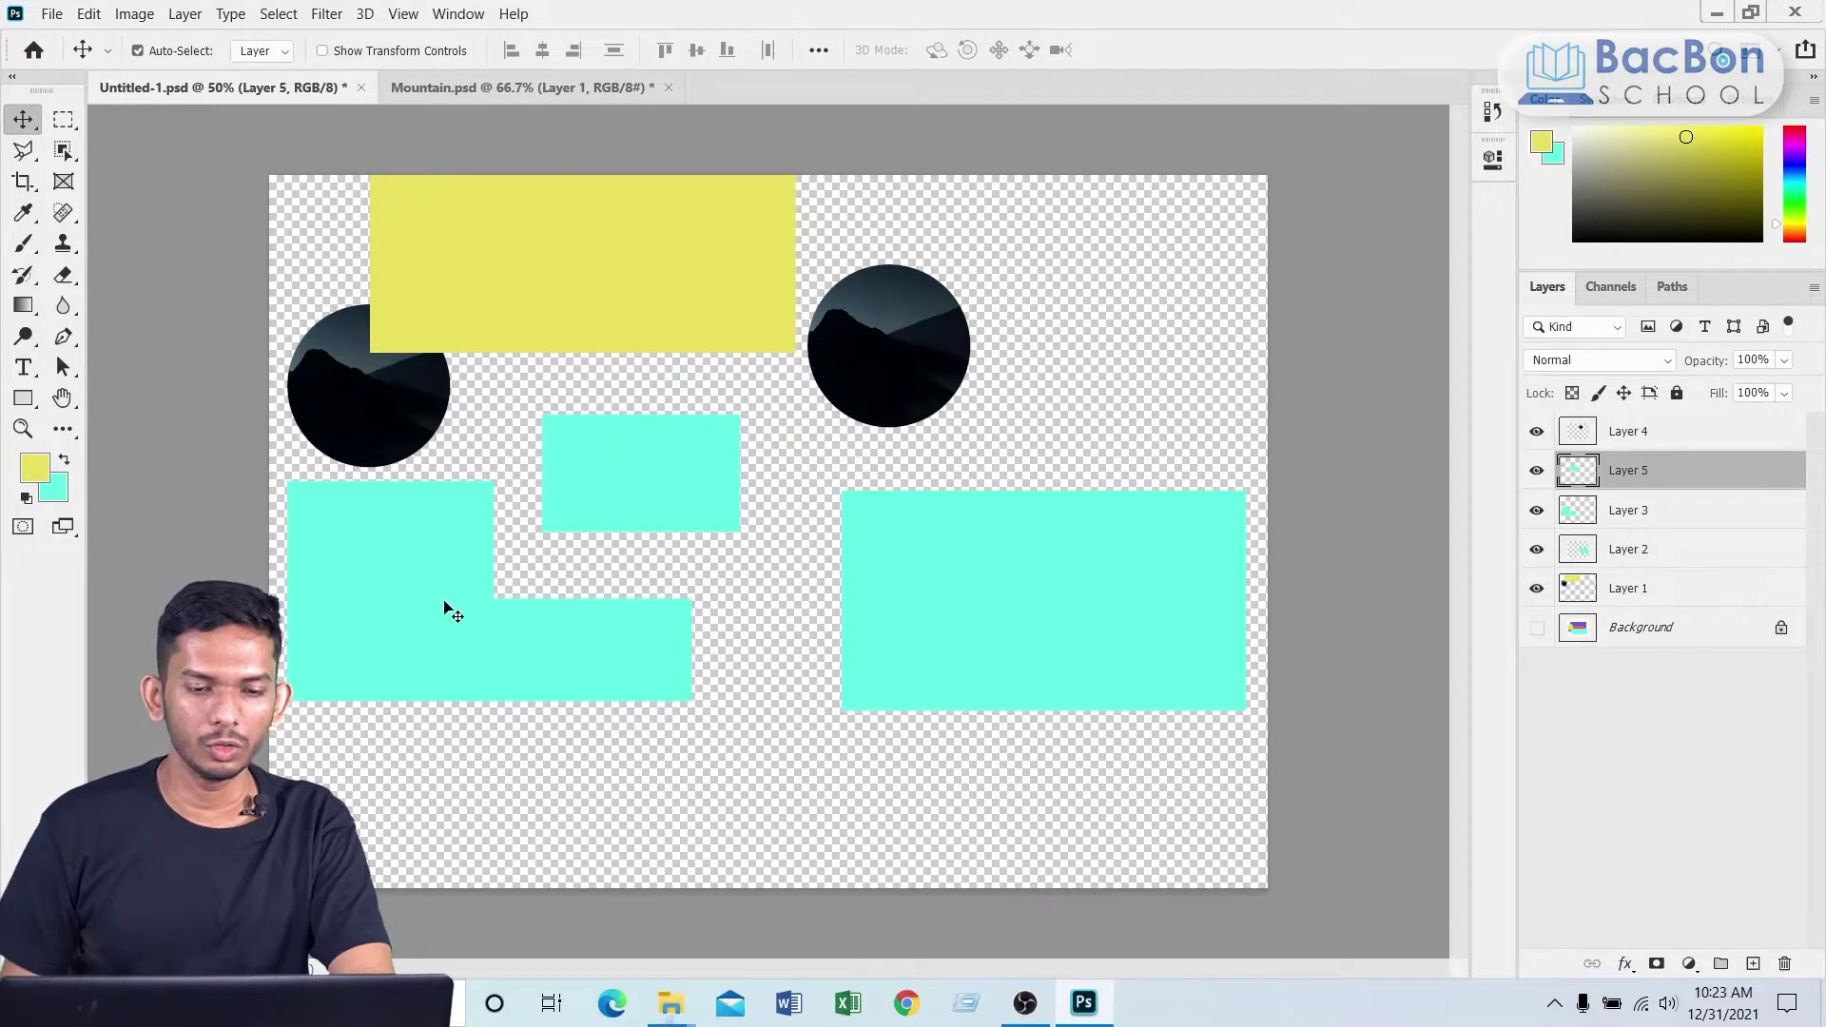
{"action": "left_click_drag", "start_coordinate": [444, 607], "coordinate": [443, 706]}
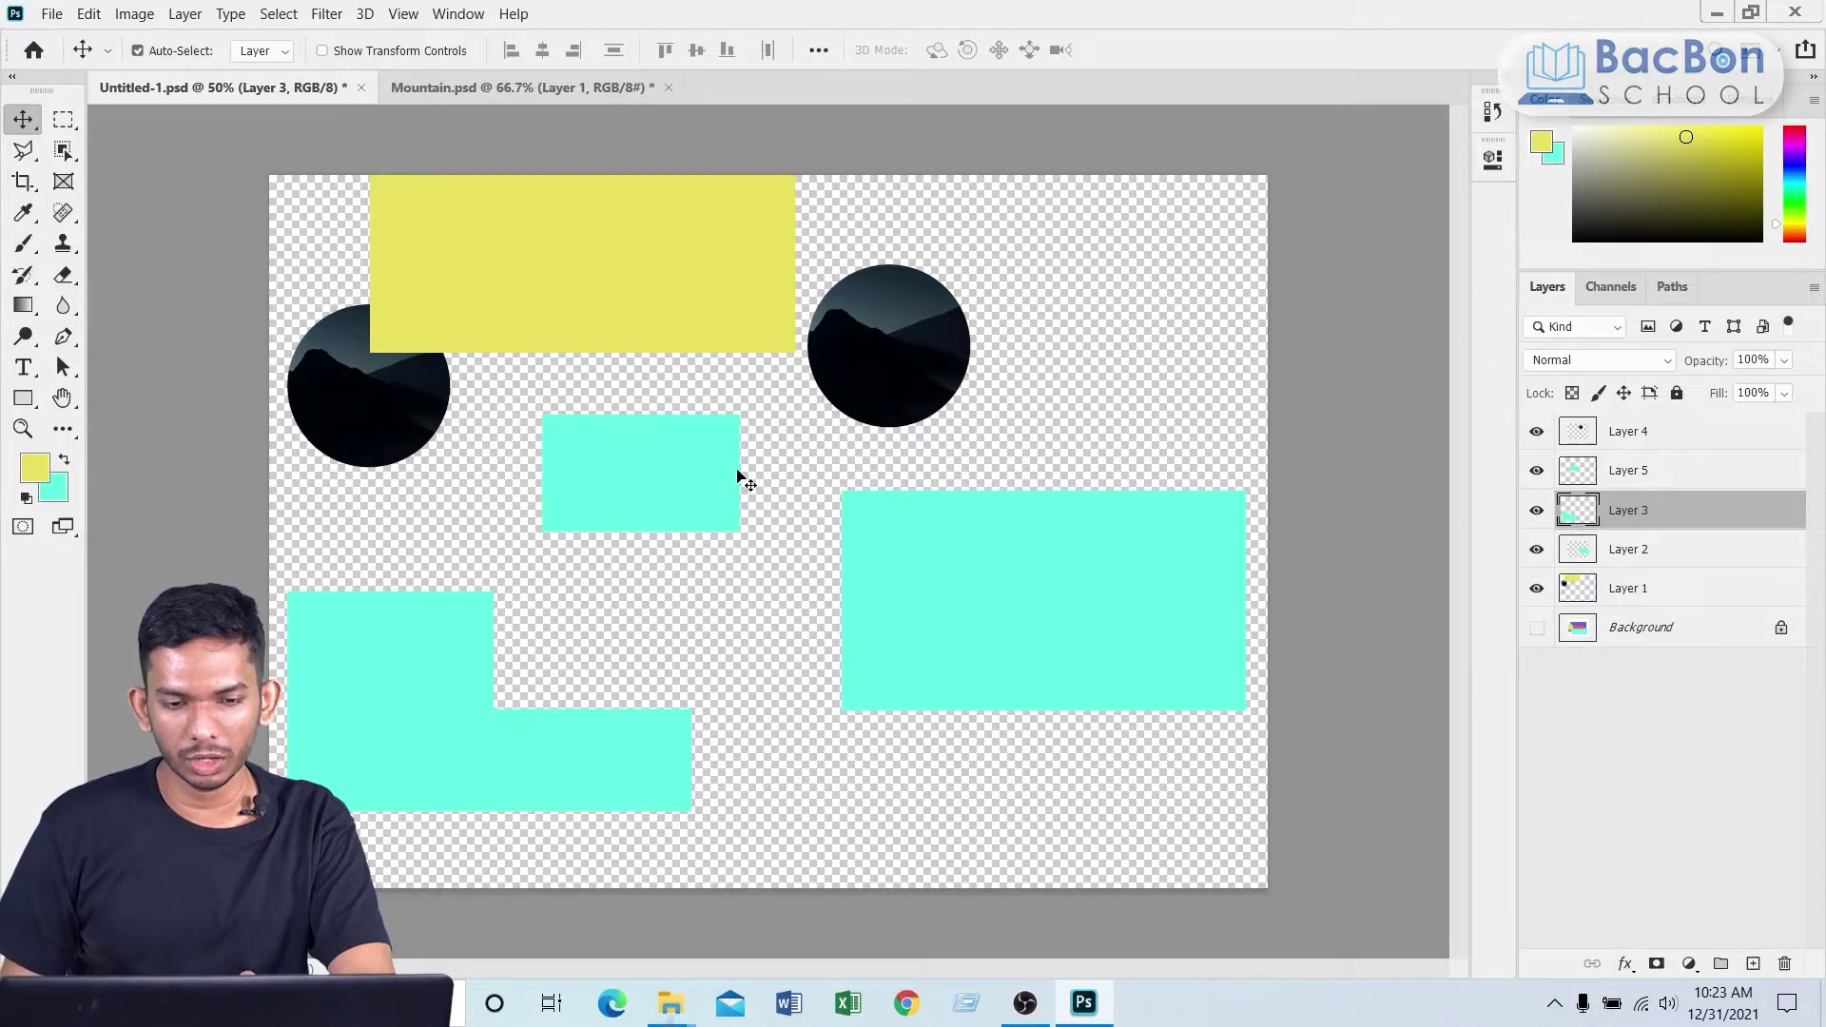
{"action": "left_click_drag", "start_coordinate": [624, 497], "coordinate": [524, 515]}
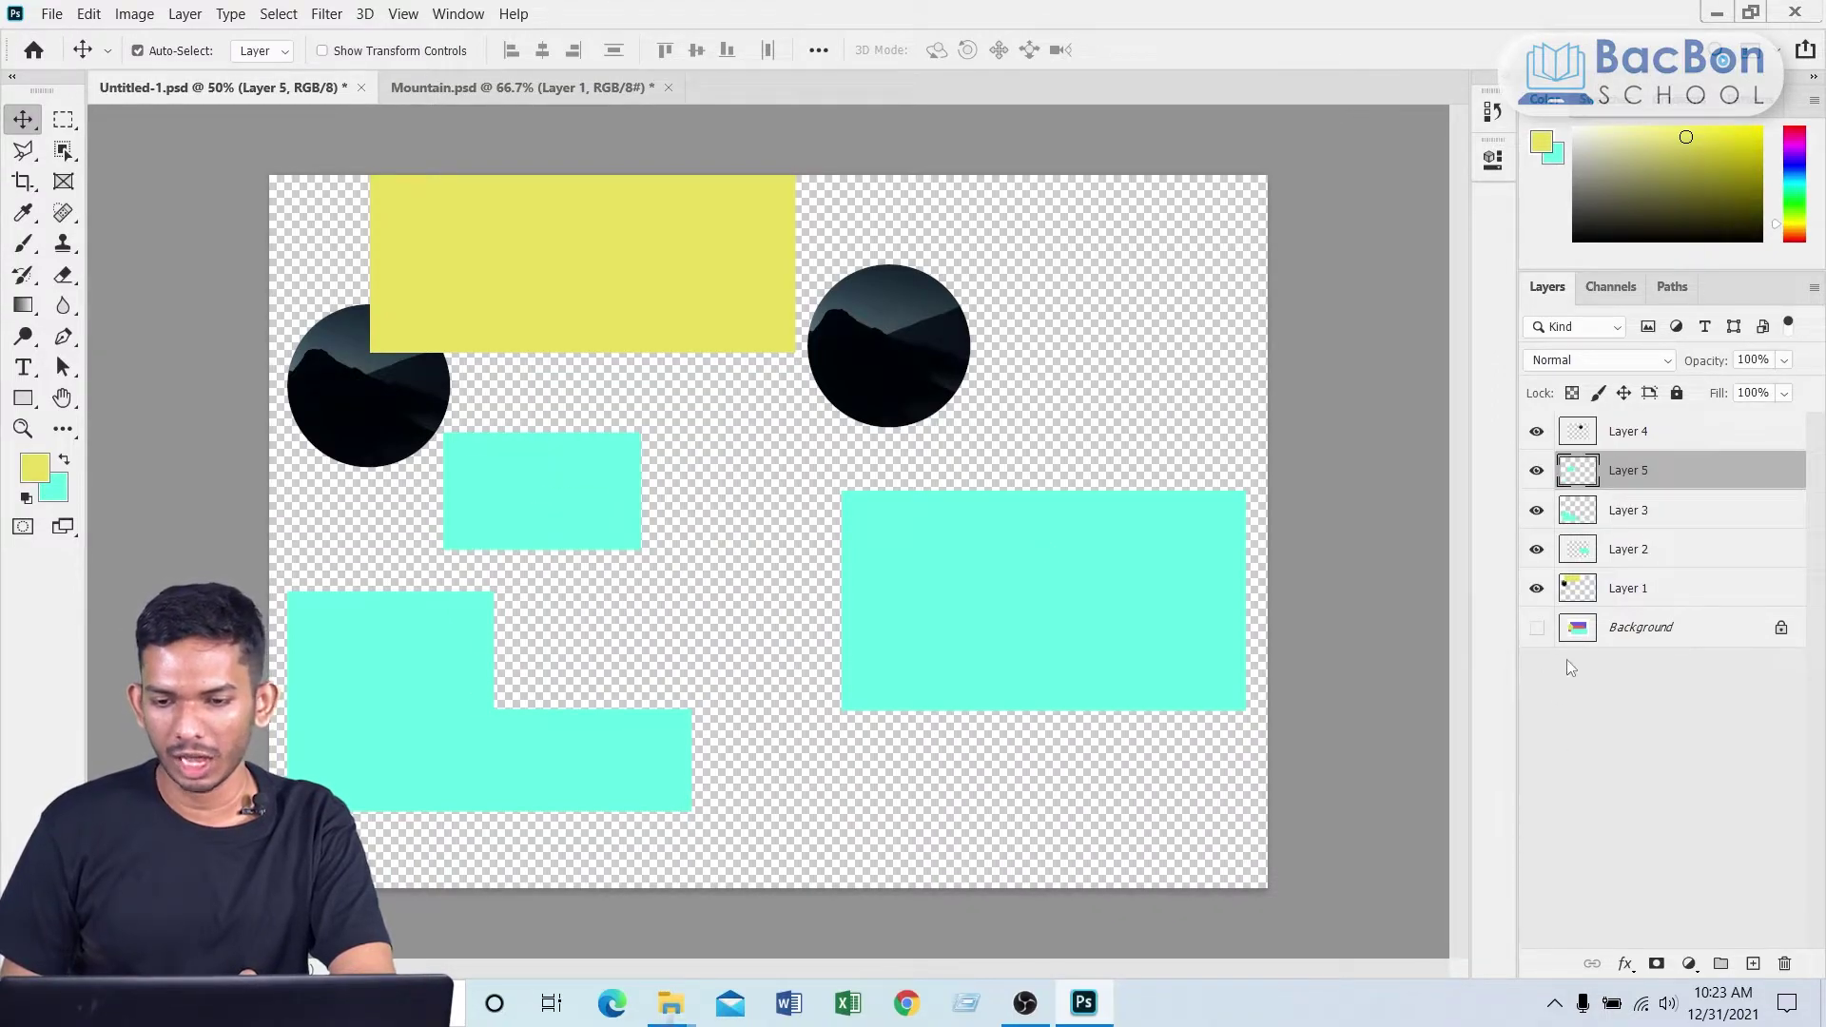
{"action": "left_click", "coordinate": [1630, 637]}
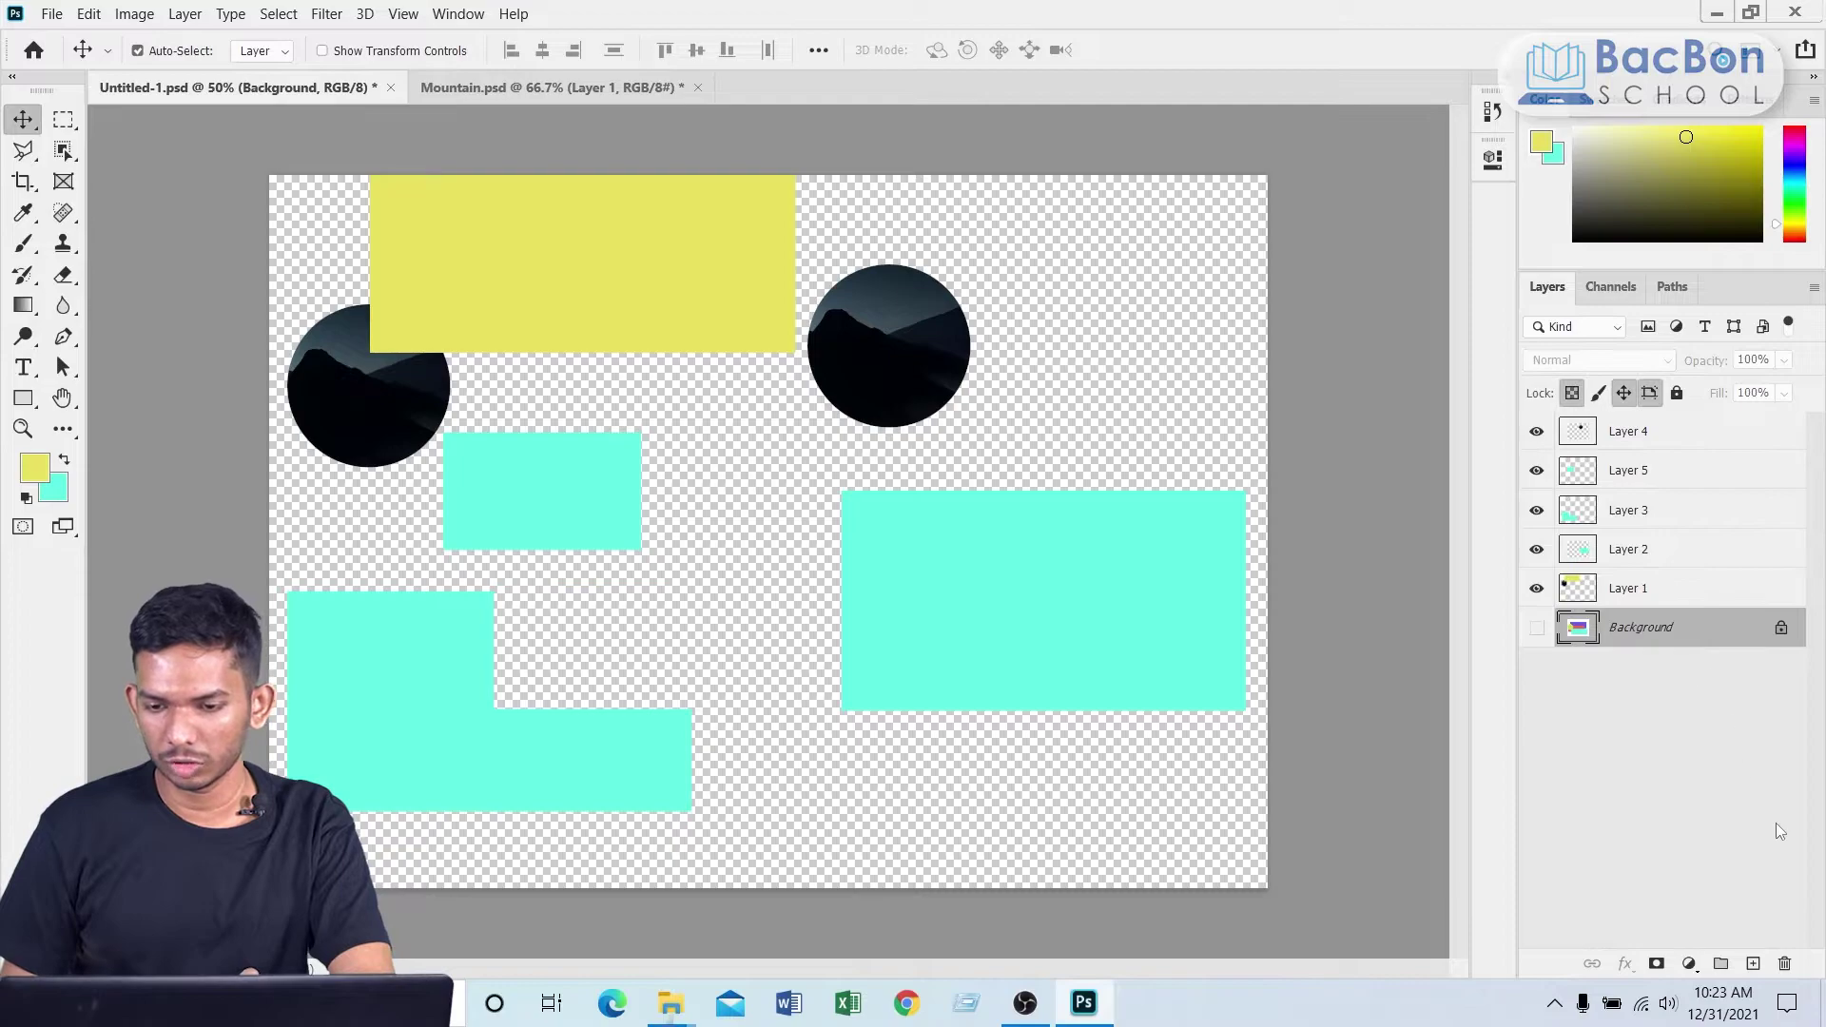
Step: Add a white #ffffff Solid Color fill layer behind the shapes and shift Layer 2's cyan rectangle left
{"action": "left_click", "coordinate": [1754, 964]}
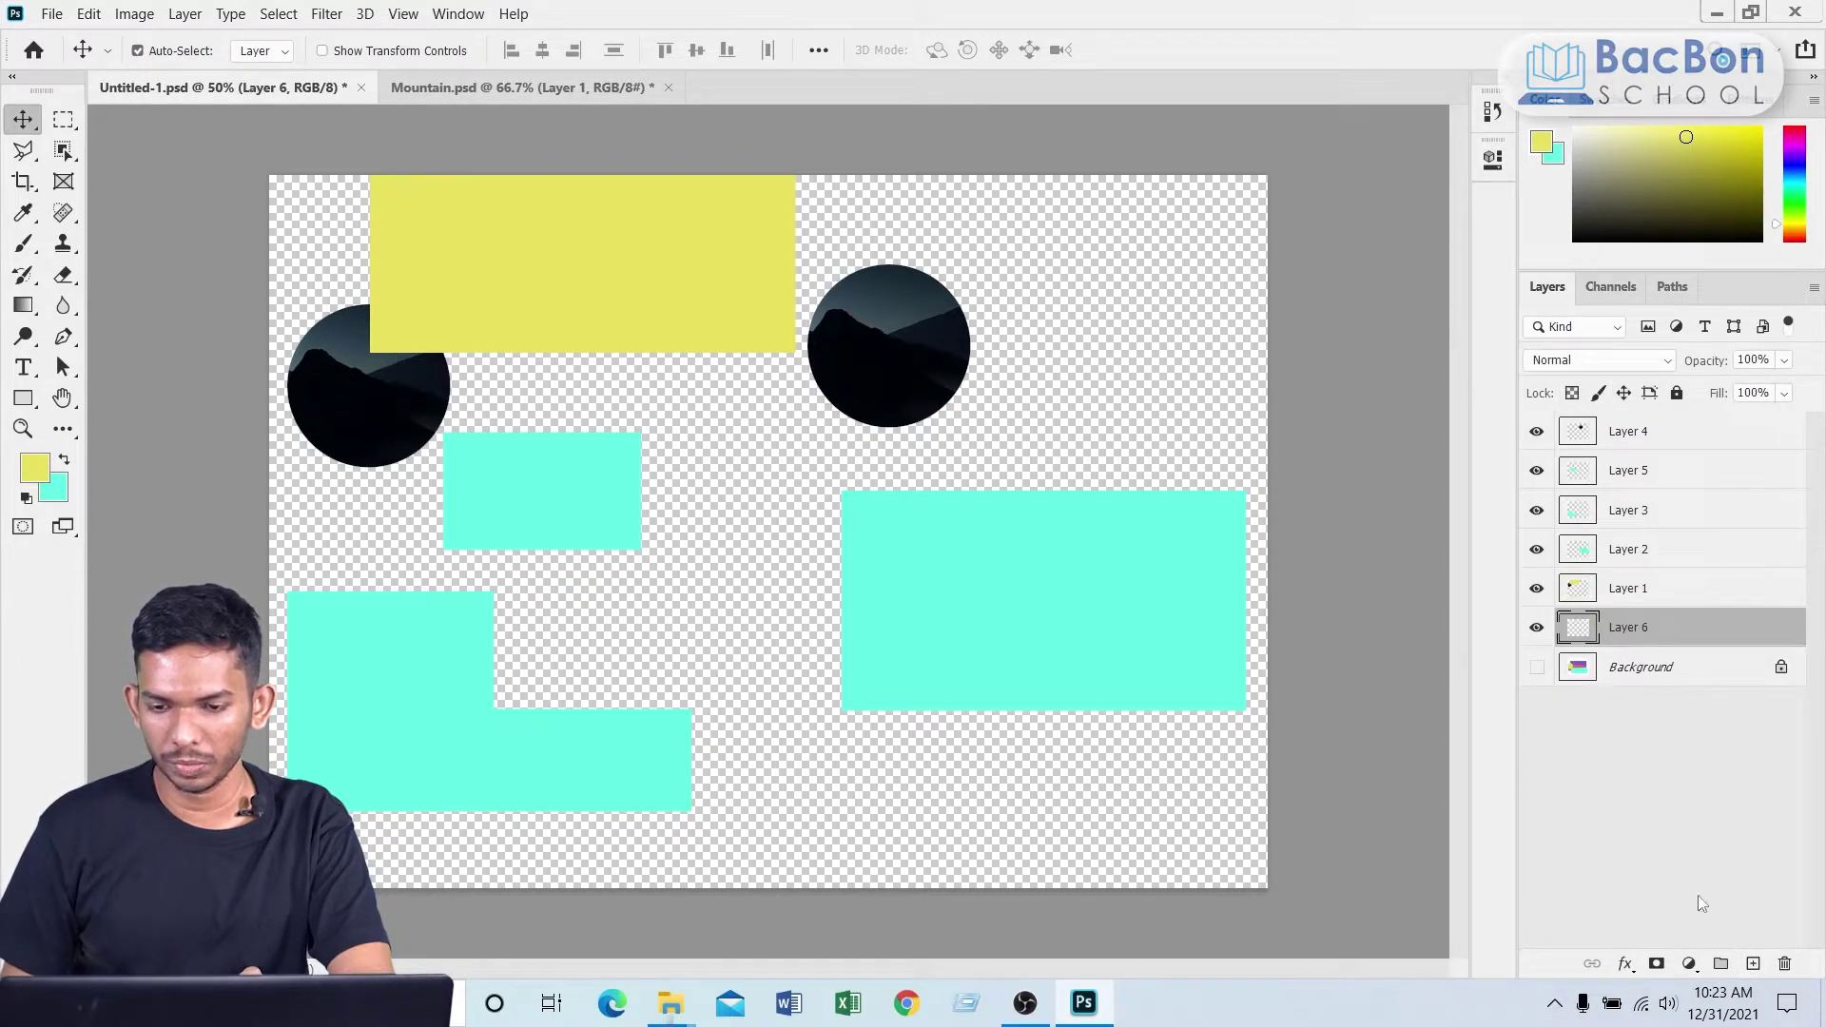
{"action": "left_click", "coordinate": [1690, 964]}
{"action": "left_click", "coordinate": [1677, 549]}
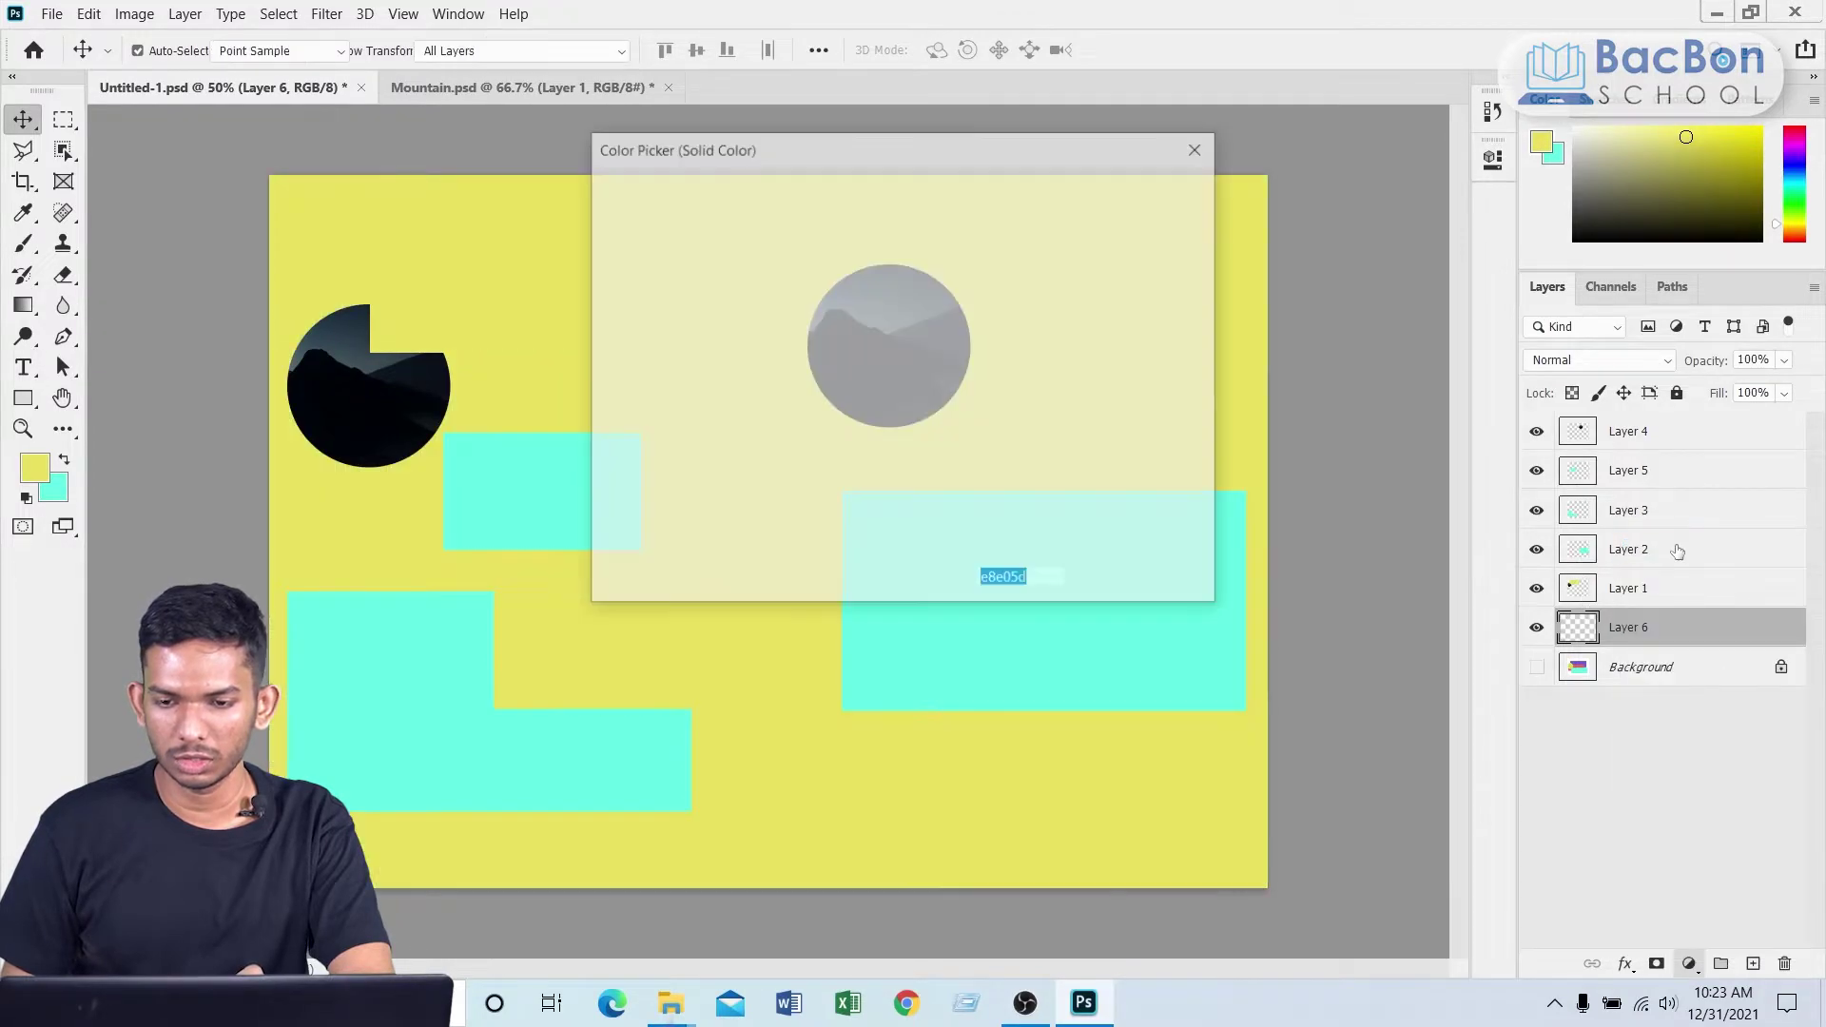
{"action": "left_click_drag", "start_coordinate": [760, 285], "coordinate": [578, 196]}
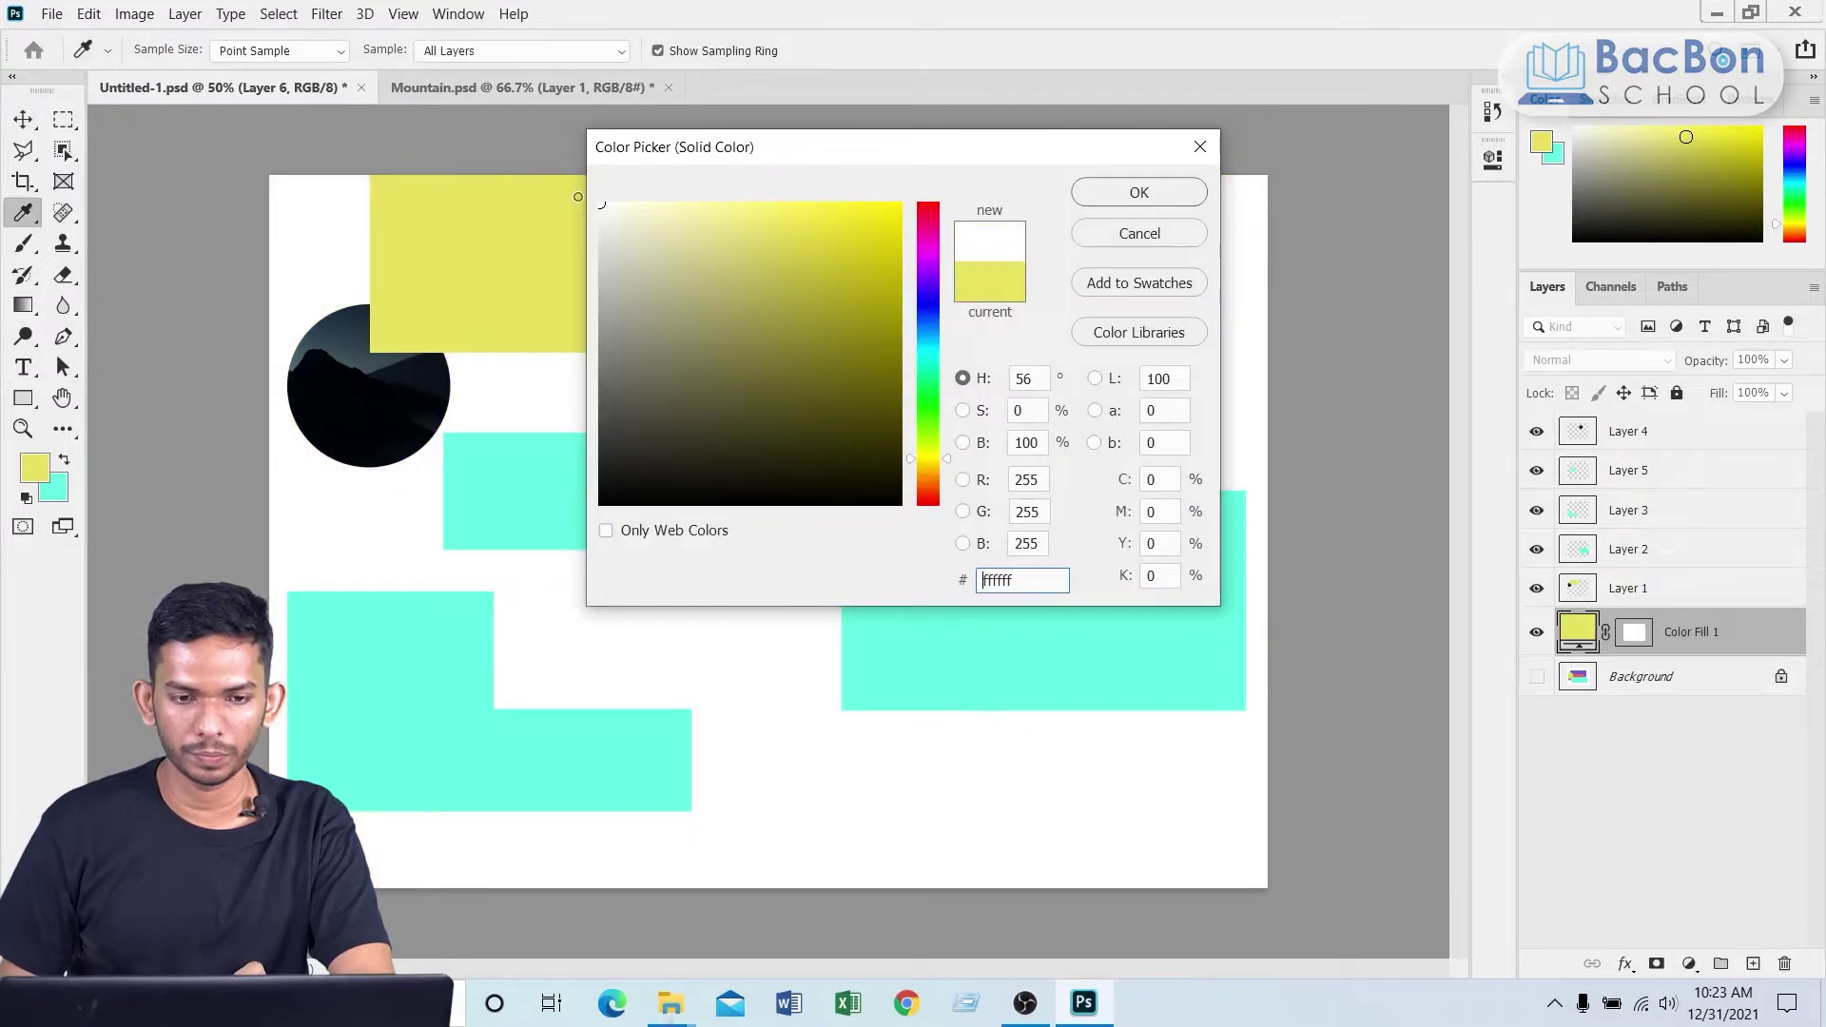
{"action": "left_click", "coordinate": [1090, 195]}
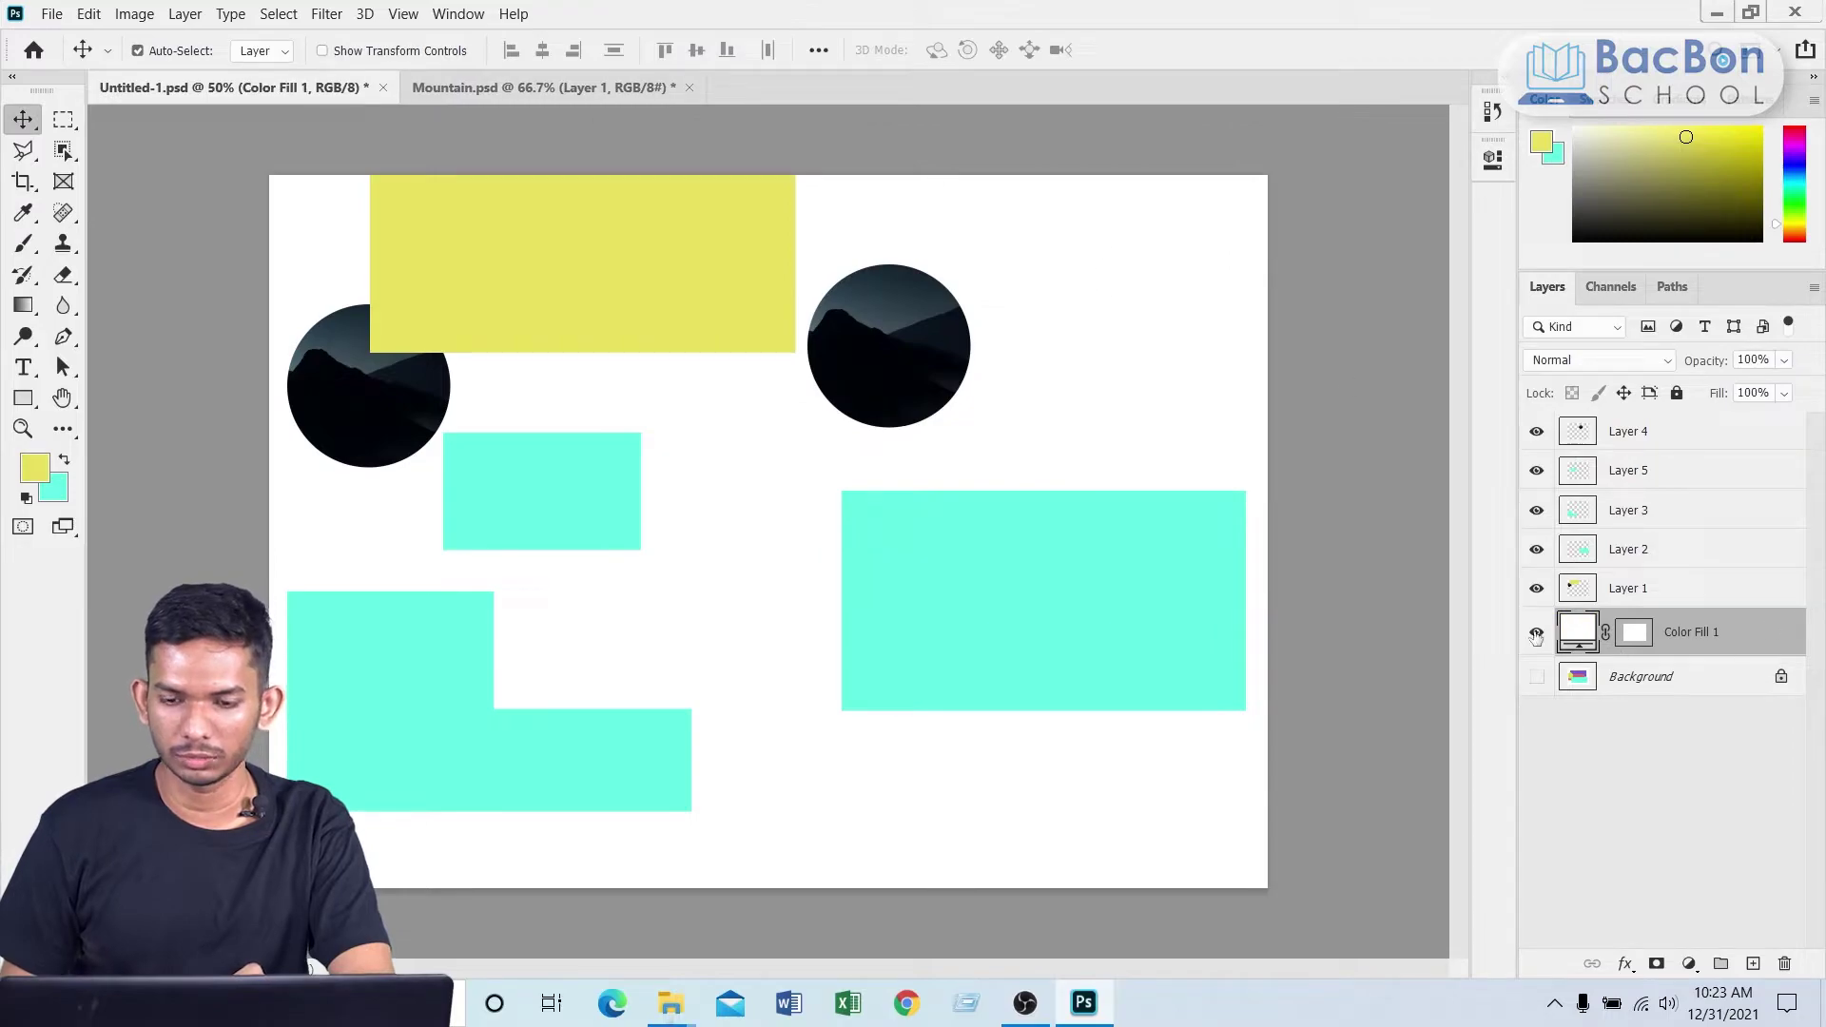
{"action": "left_click_drag", "start_coordinate": [1002, 511], "coordinate": [867, 506]}
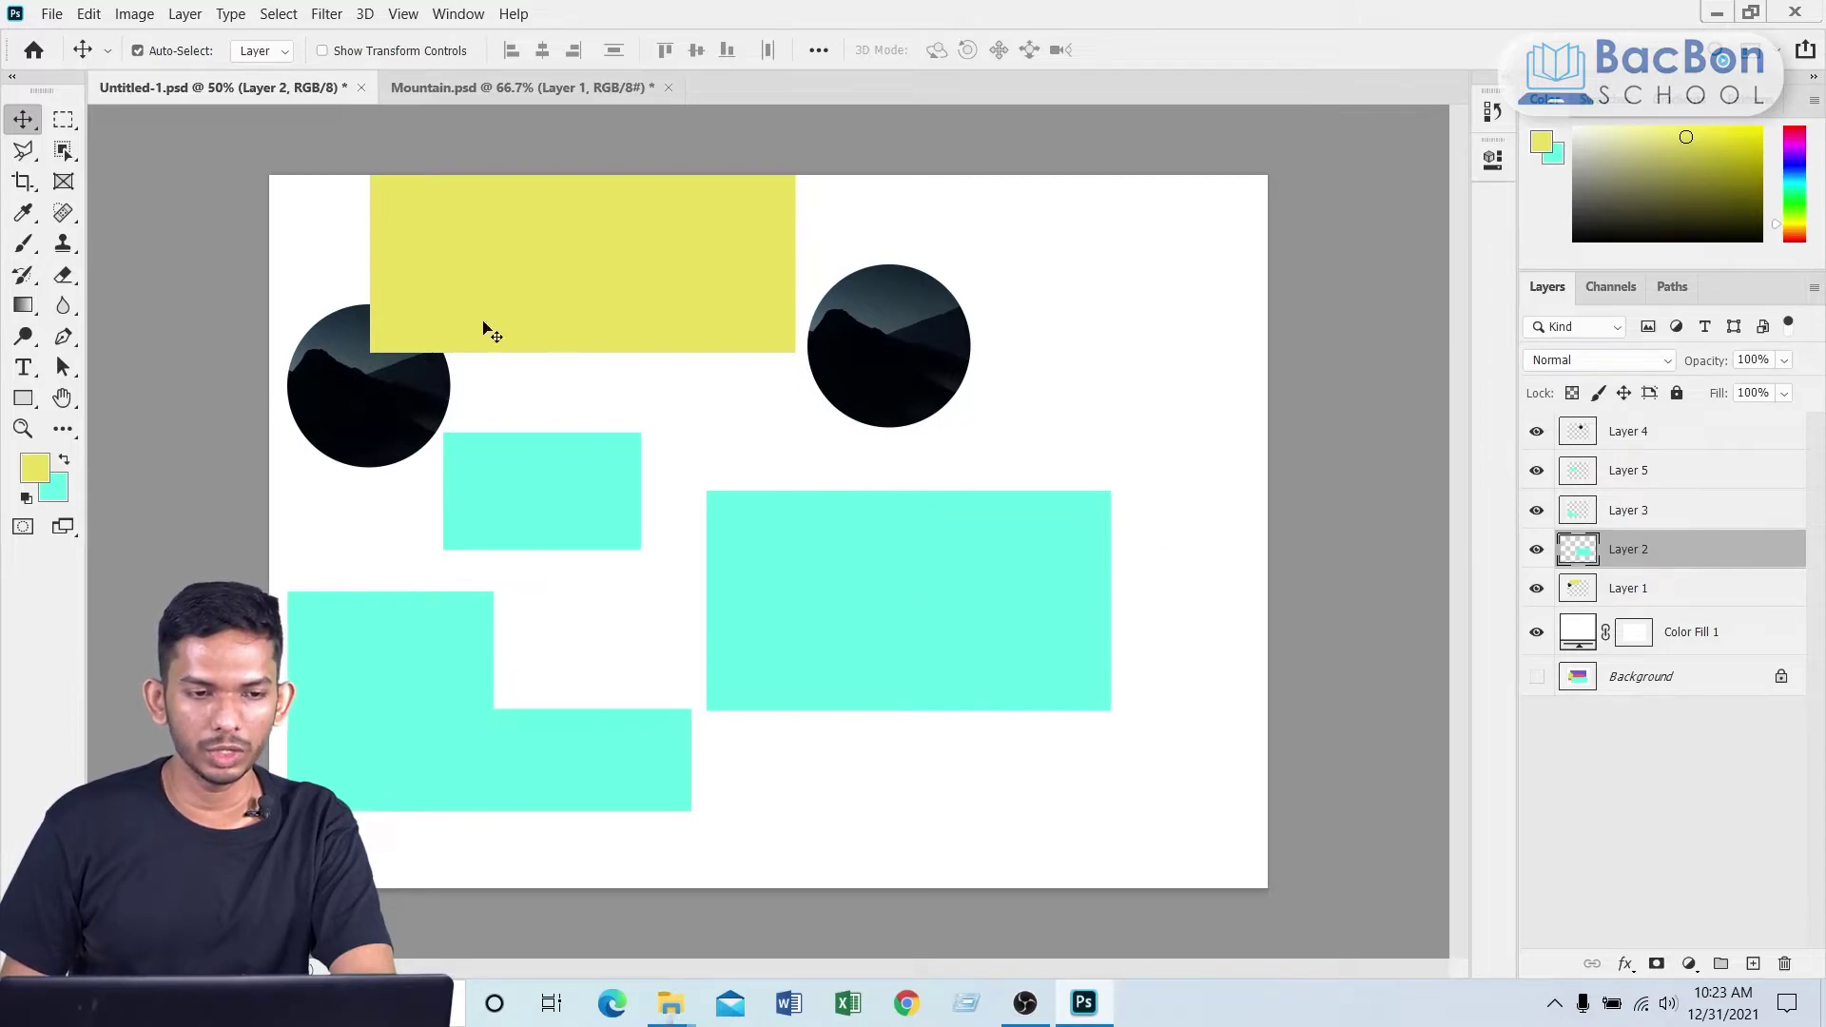
Step: Marquee the right part of Layer 2's cyan rectangle and copy it to new Layer 6 via Layer Via Copy
{"action": "left_click", "coordinate": [61, 120]}
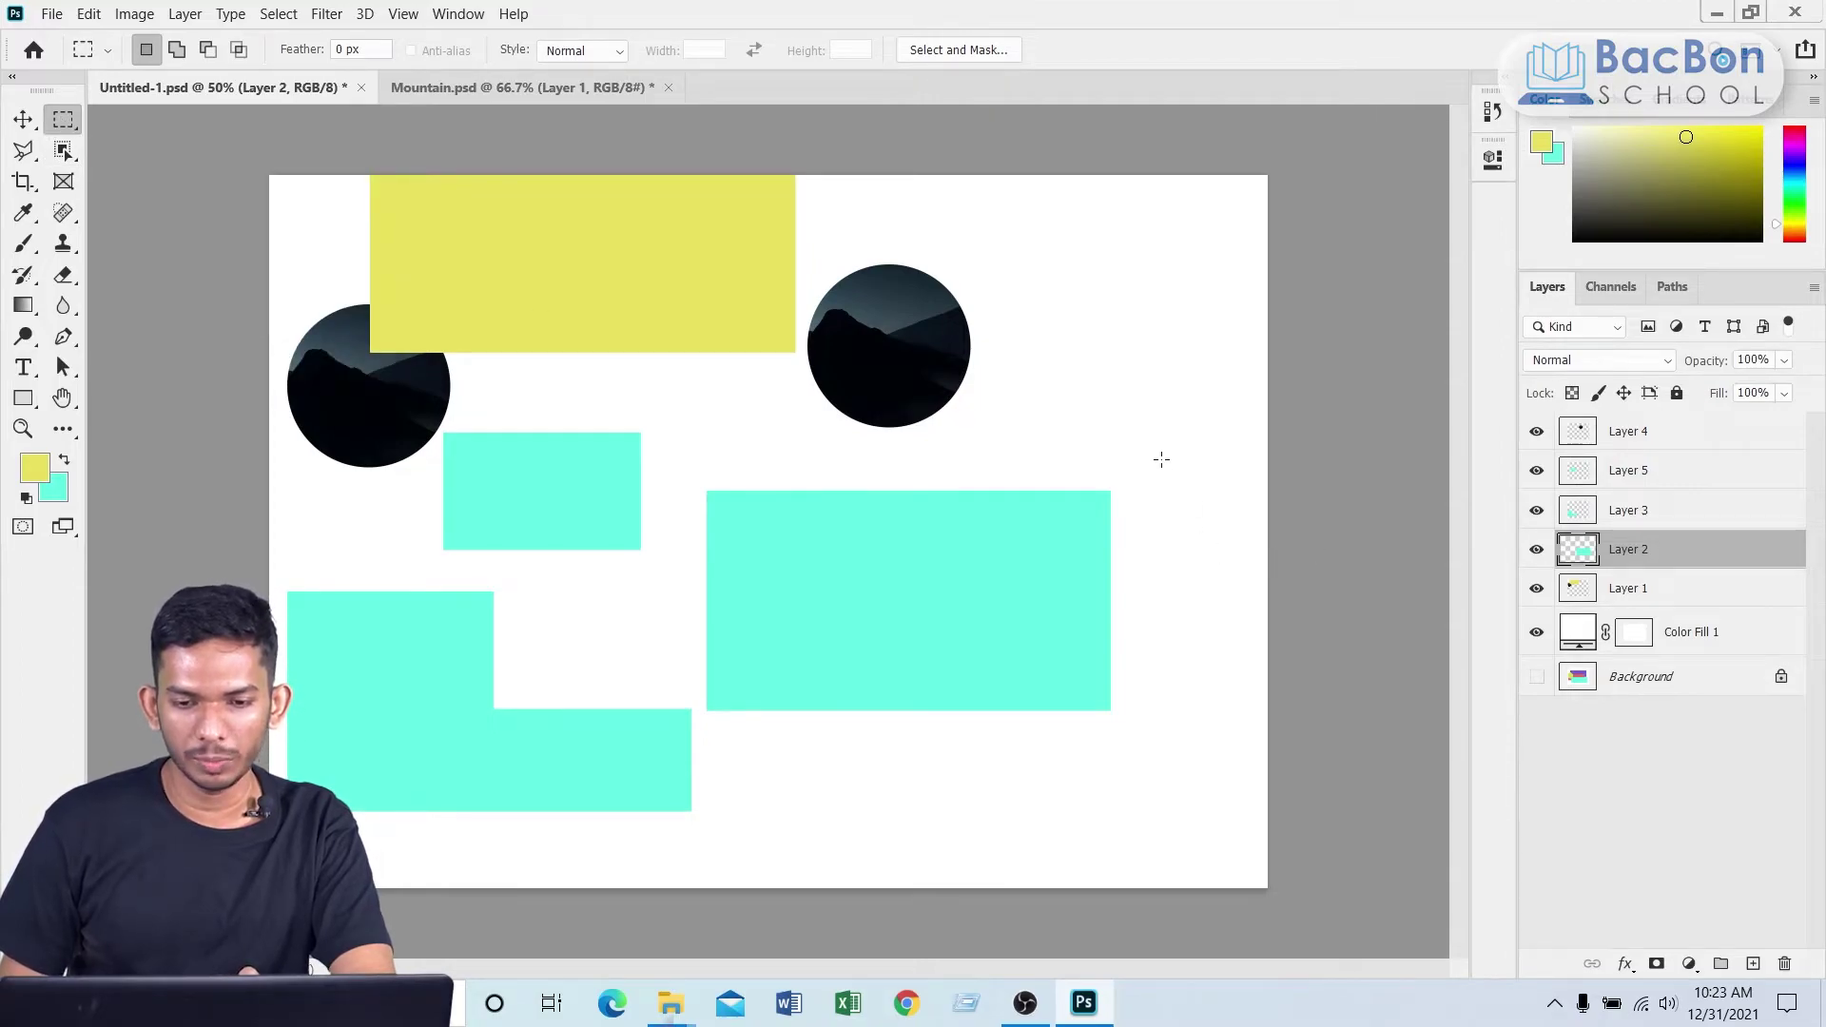
{"action": "left_click_drag", "start_coordinate": [1161, 459], "coordinate": [918, 646]}
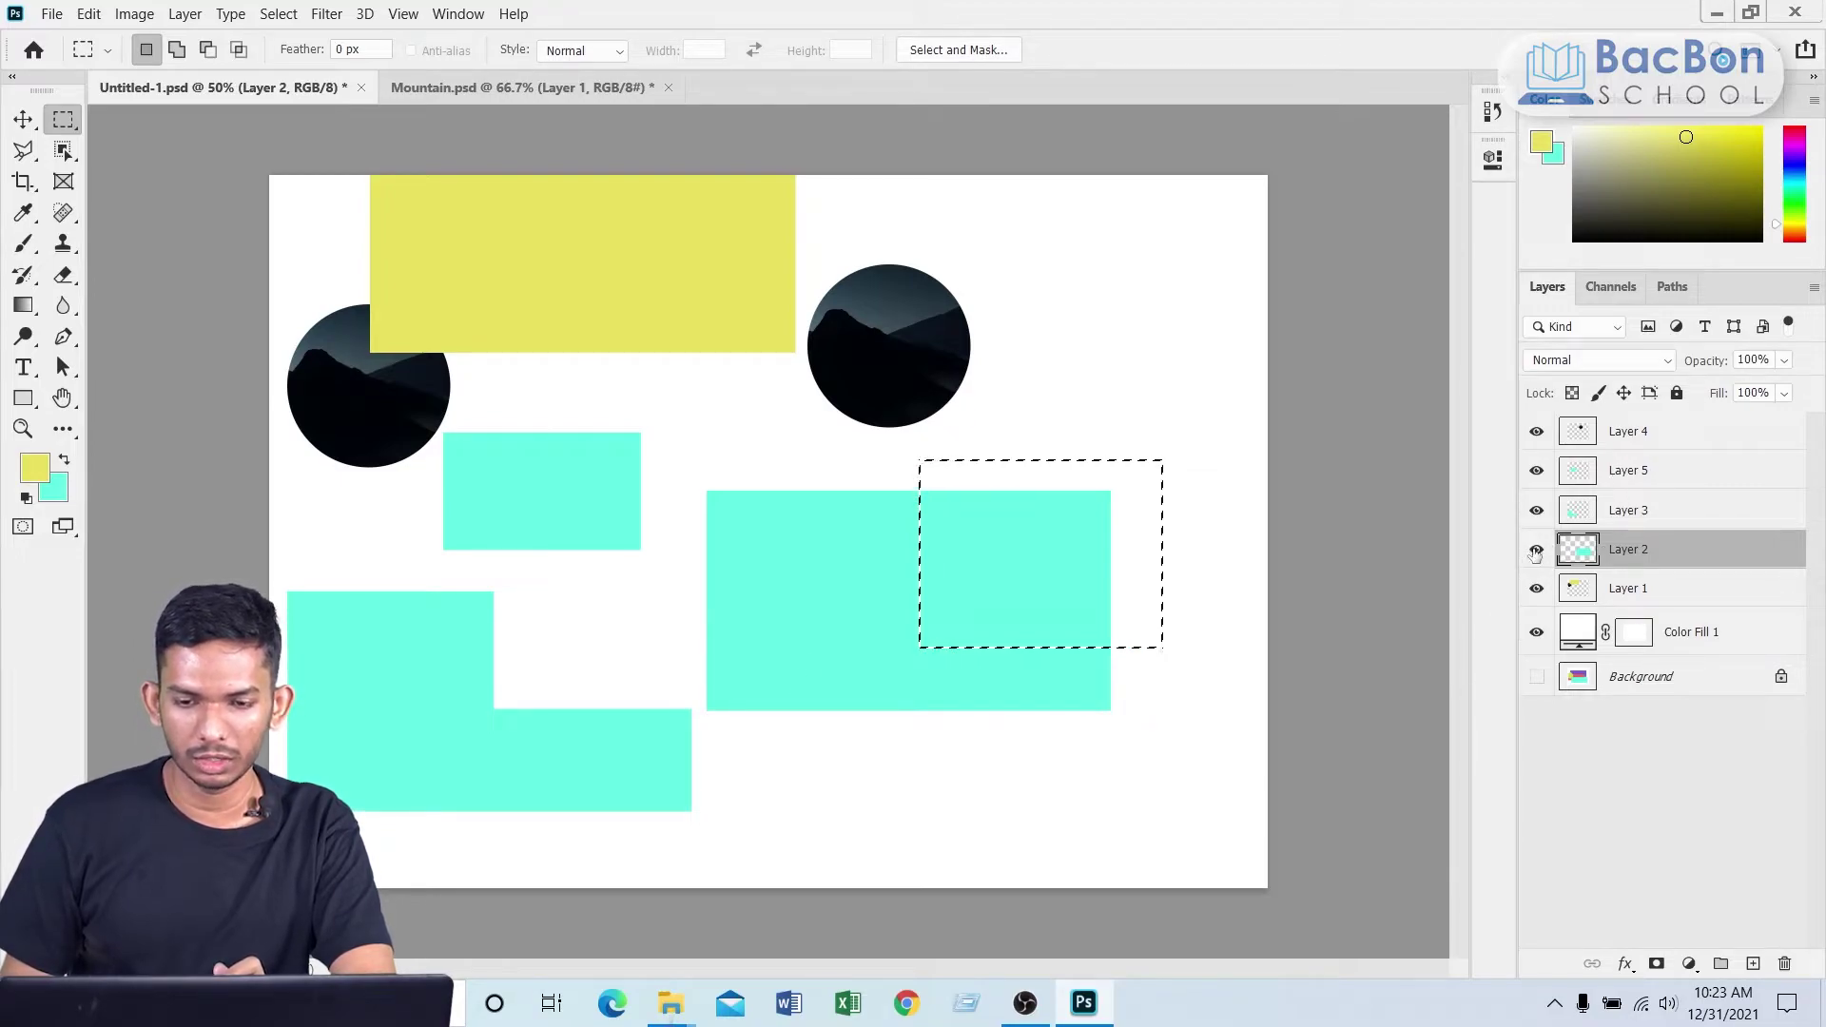
{"action": "left_click", "coordinate": [1535, 550]}
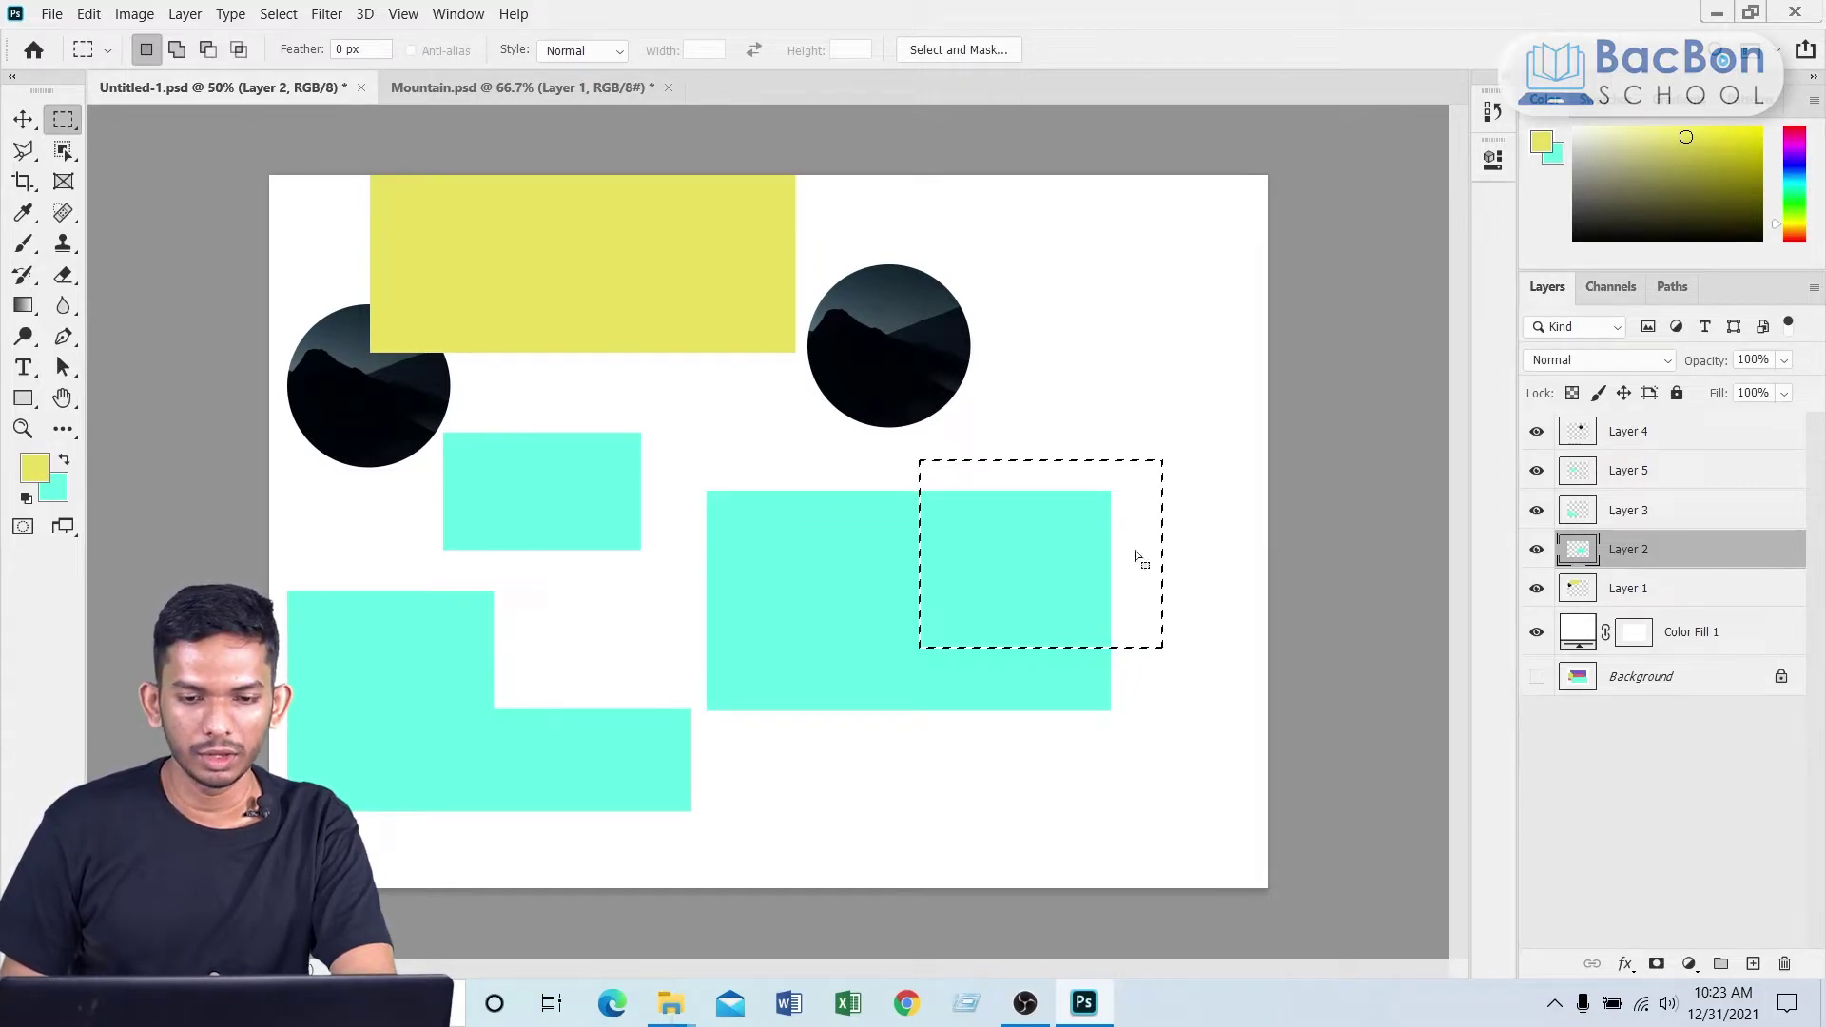
{"action": "right_click", "coordinate": [1024, 556]}
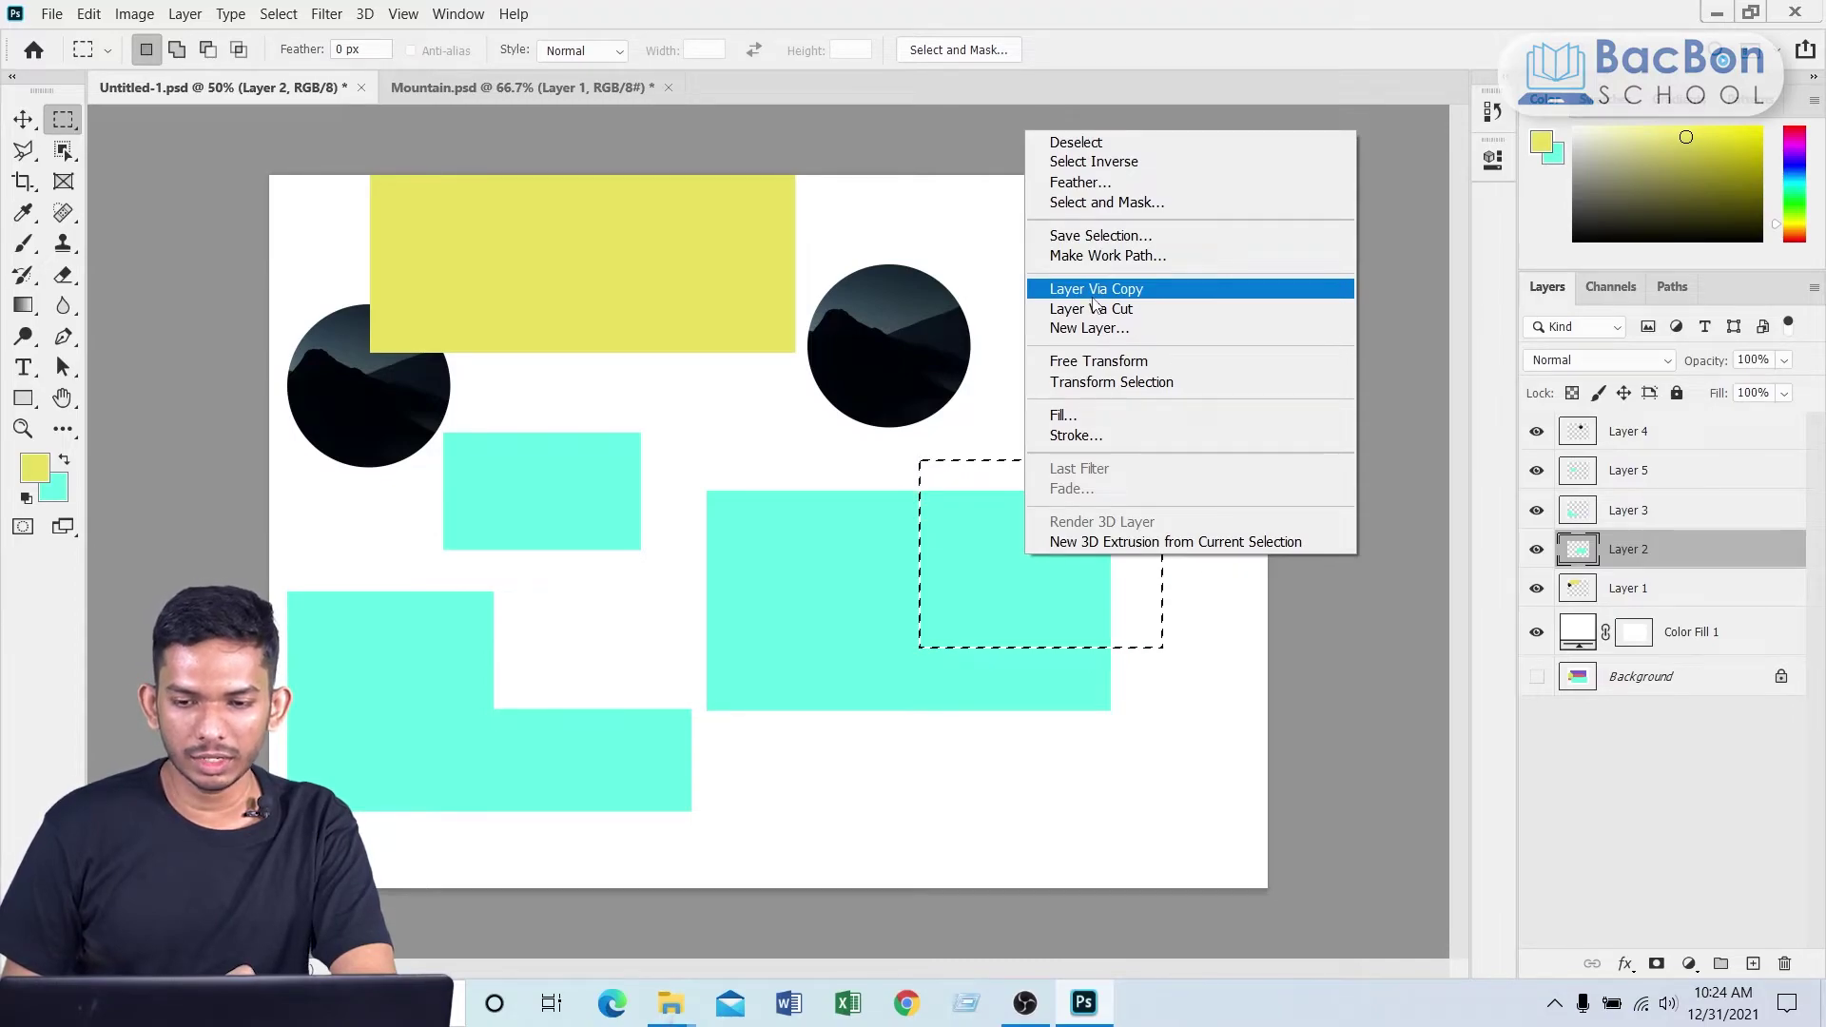
{"action": "left_click", "coordinate": [1092, 289]}
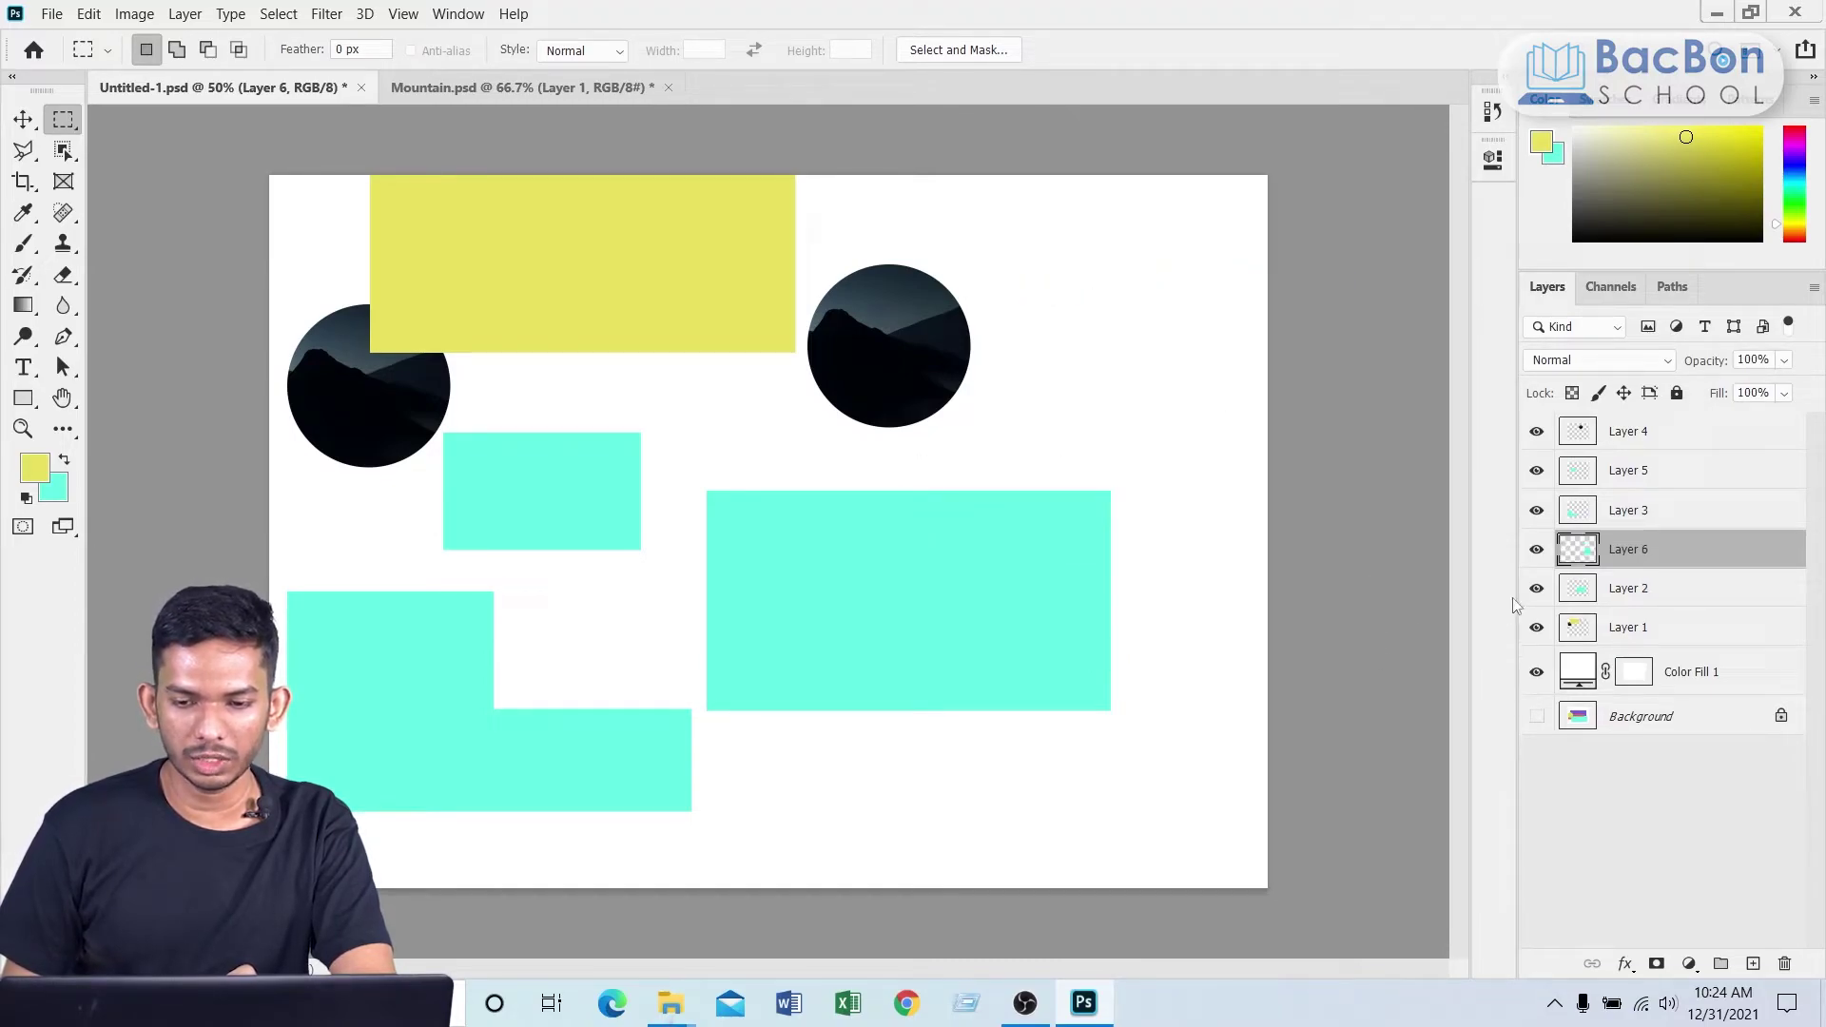
Step: Place Layer 6 at upper right, nudge the other cyan blocks right, and marquee just inside the page edges
{"action": "left_click", "coordinate": [14, 119]}
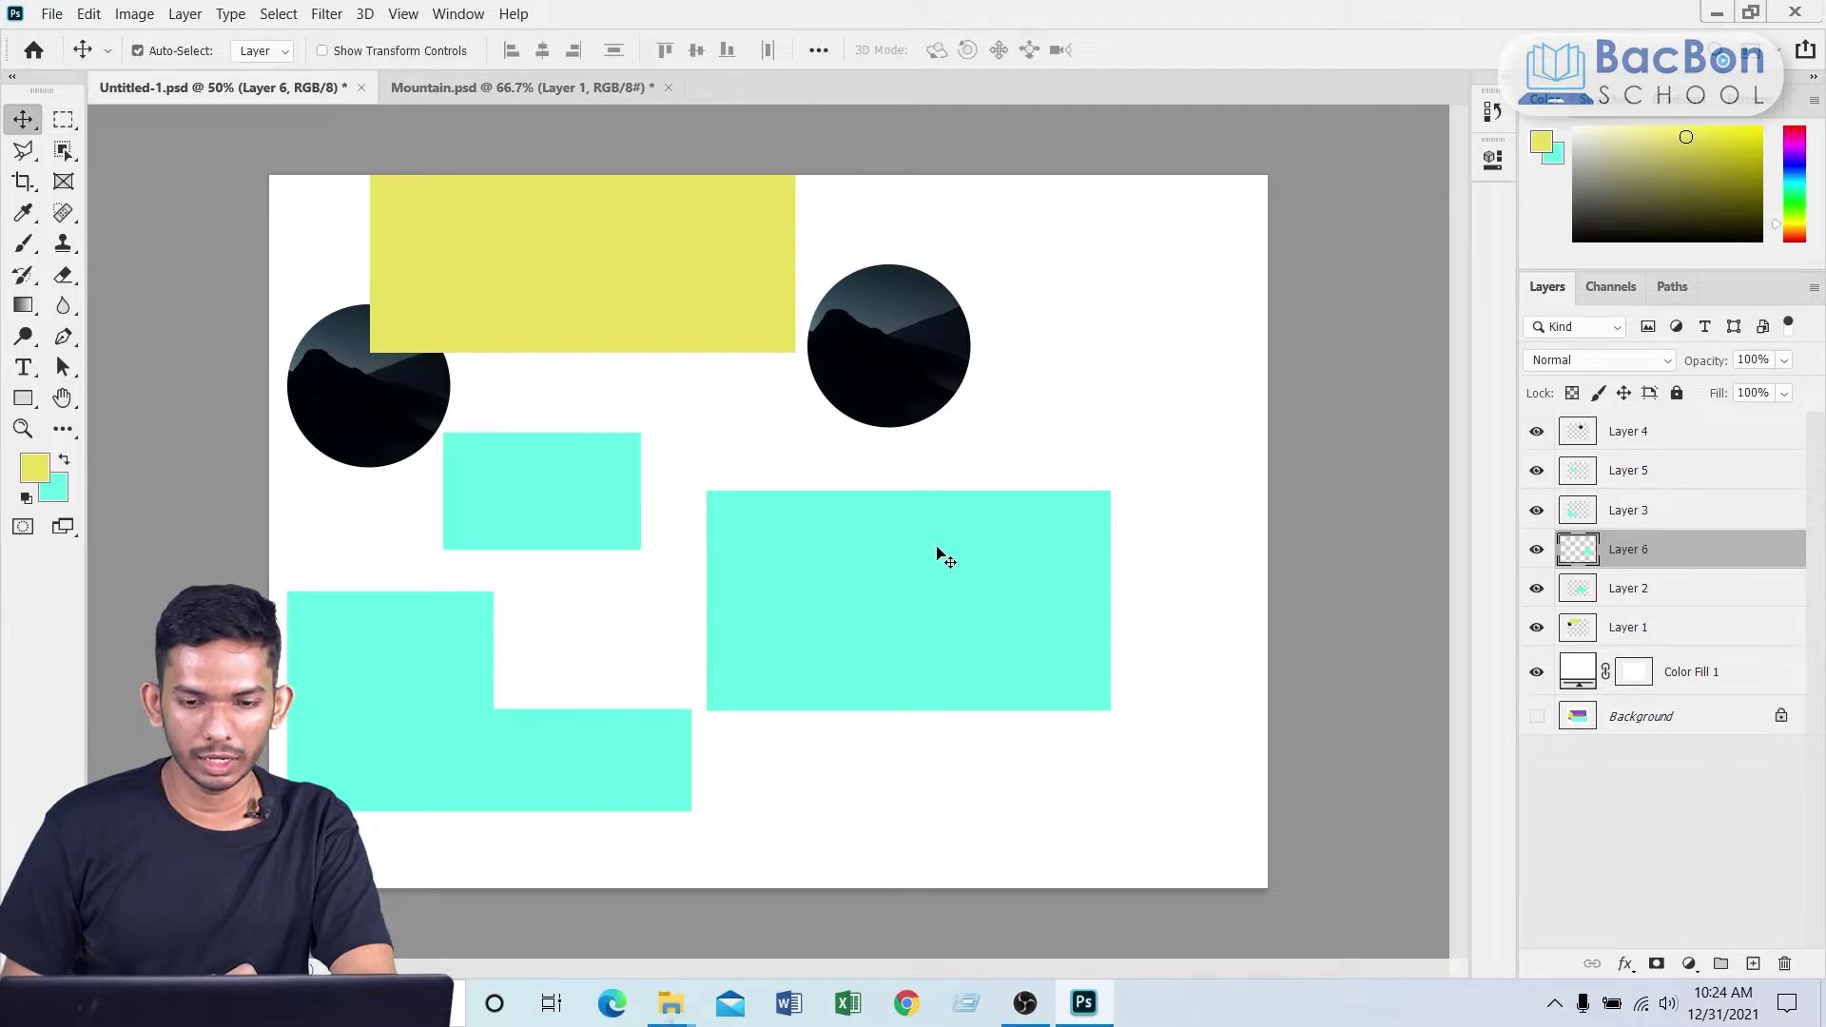
{"action": "left_click_drag", "start_coordinate": [937, 552], "coordinate": [1084, 321]}
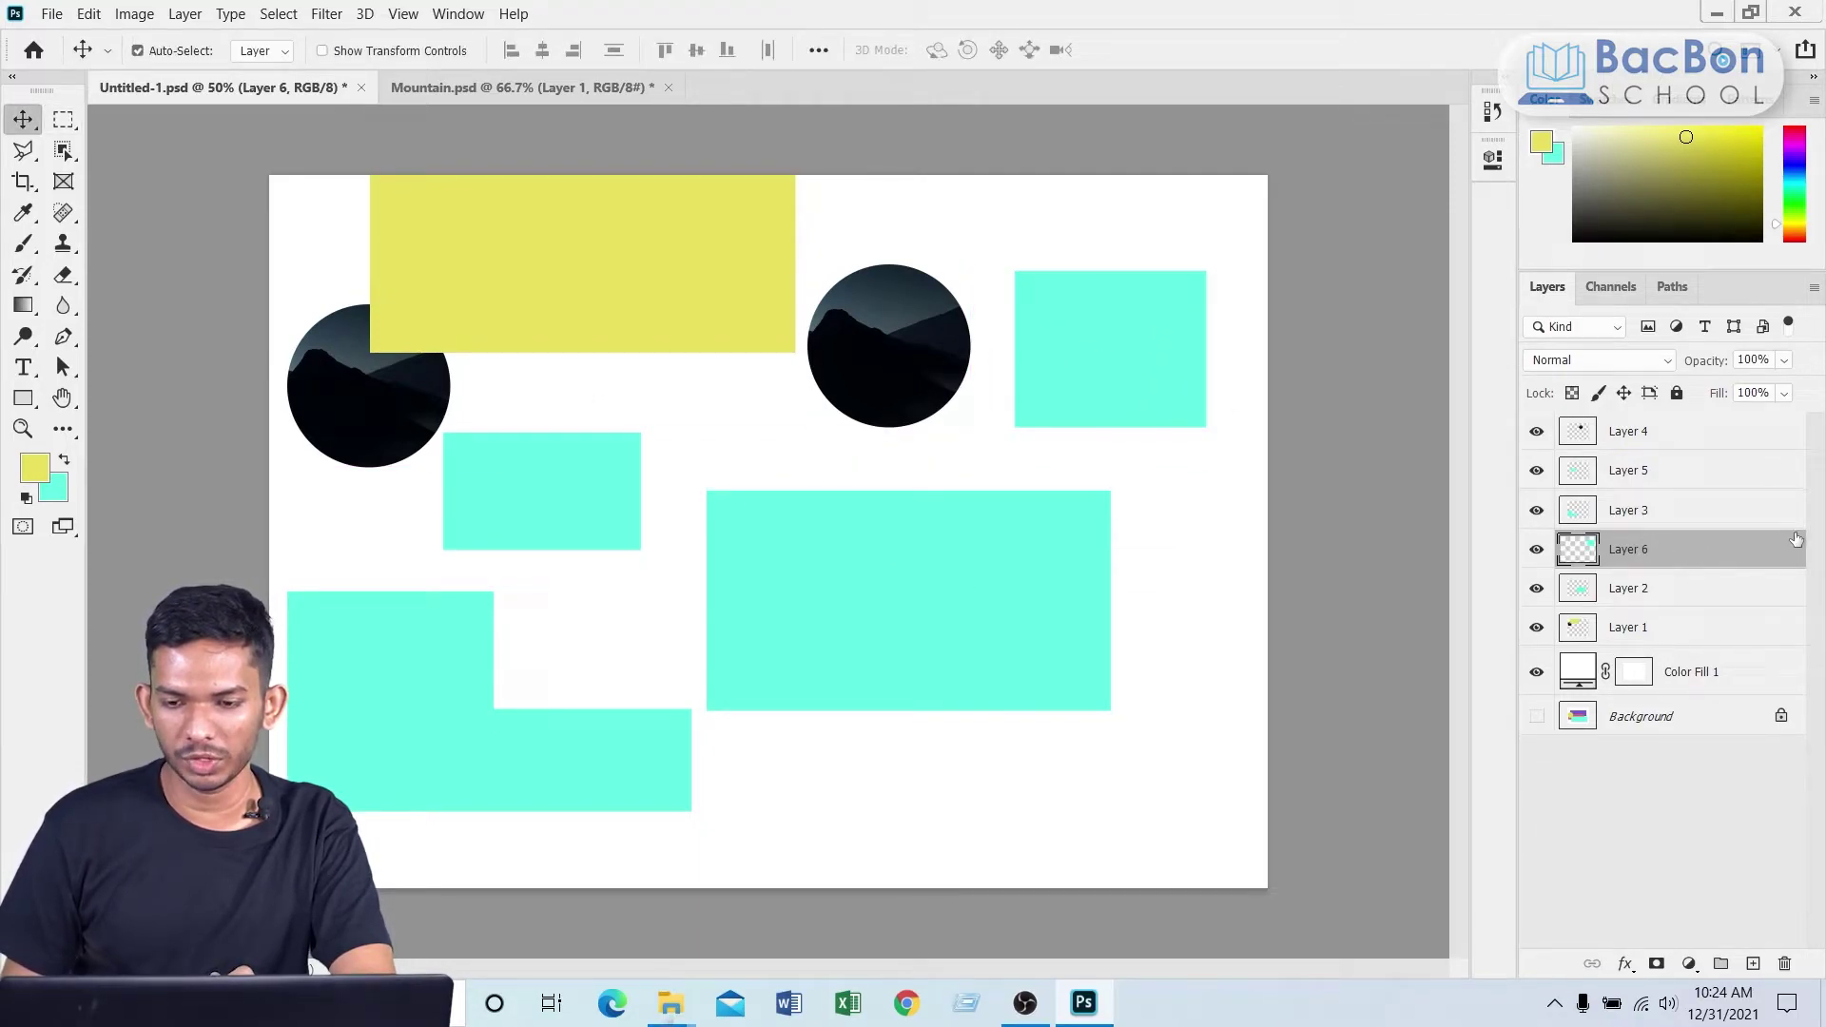
{"action": "left_click_drag", "start_coordinate": [919, 561], "coordinate": [994, 605]}
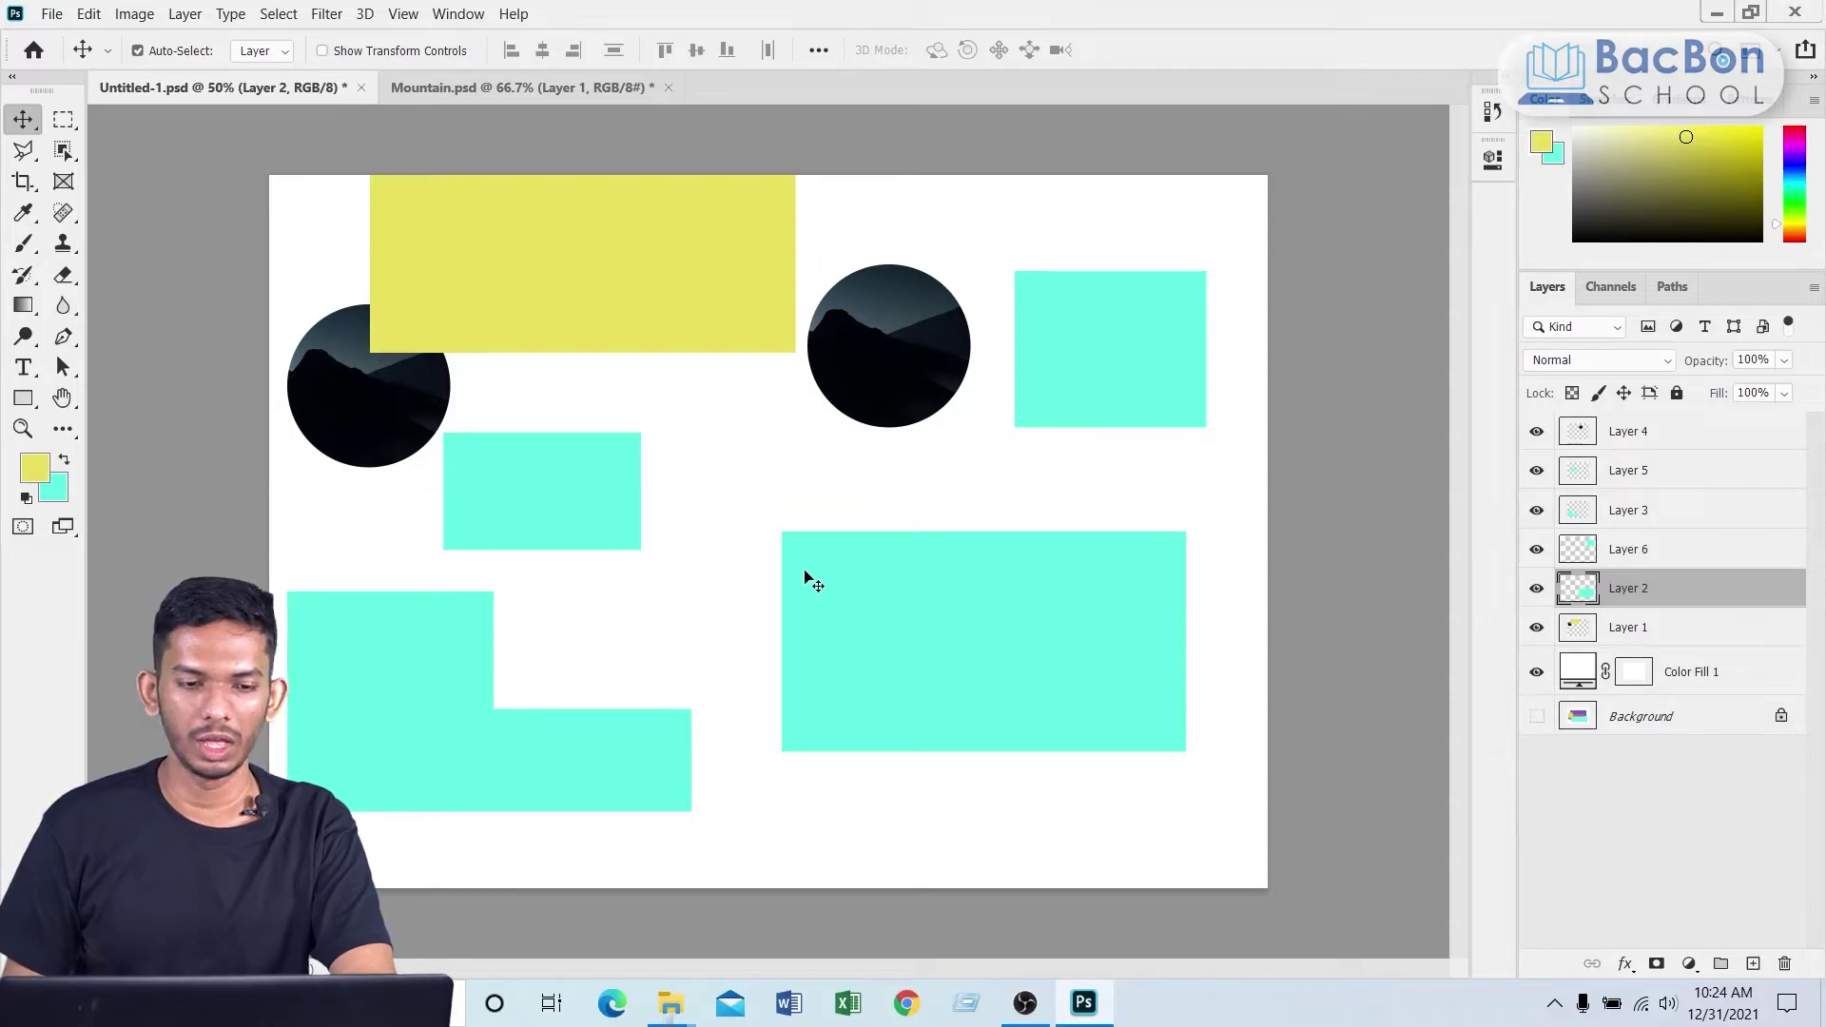
{"action": "left_click_drag", "start_coordinate": [551, 501], "coordinate": [567, 535]}
{"action": "left_click_drag", "start_coordinate": [1120, 640], "coordinate": [1103, 601]}
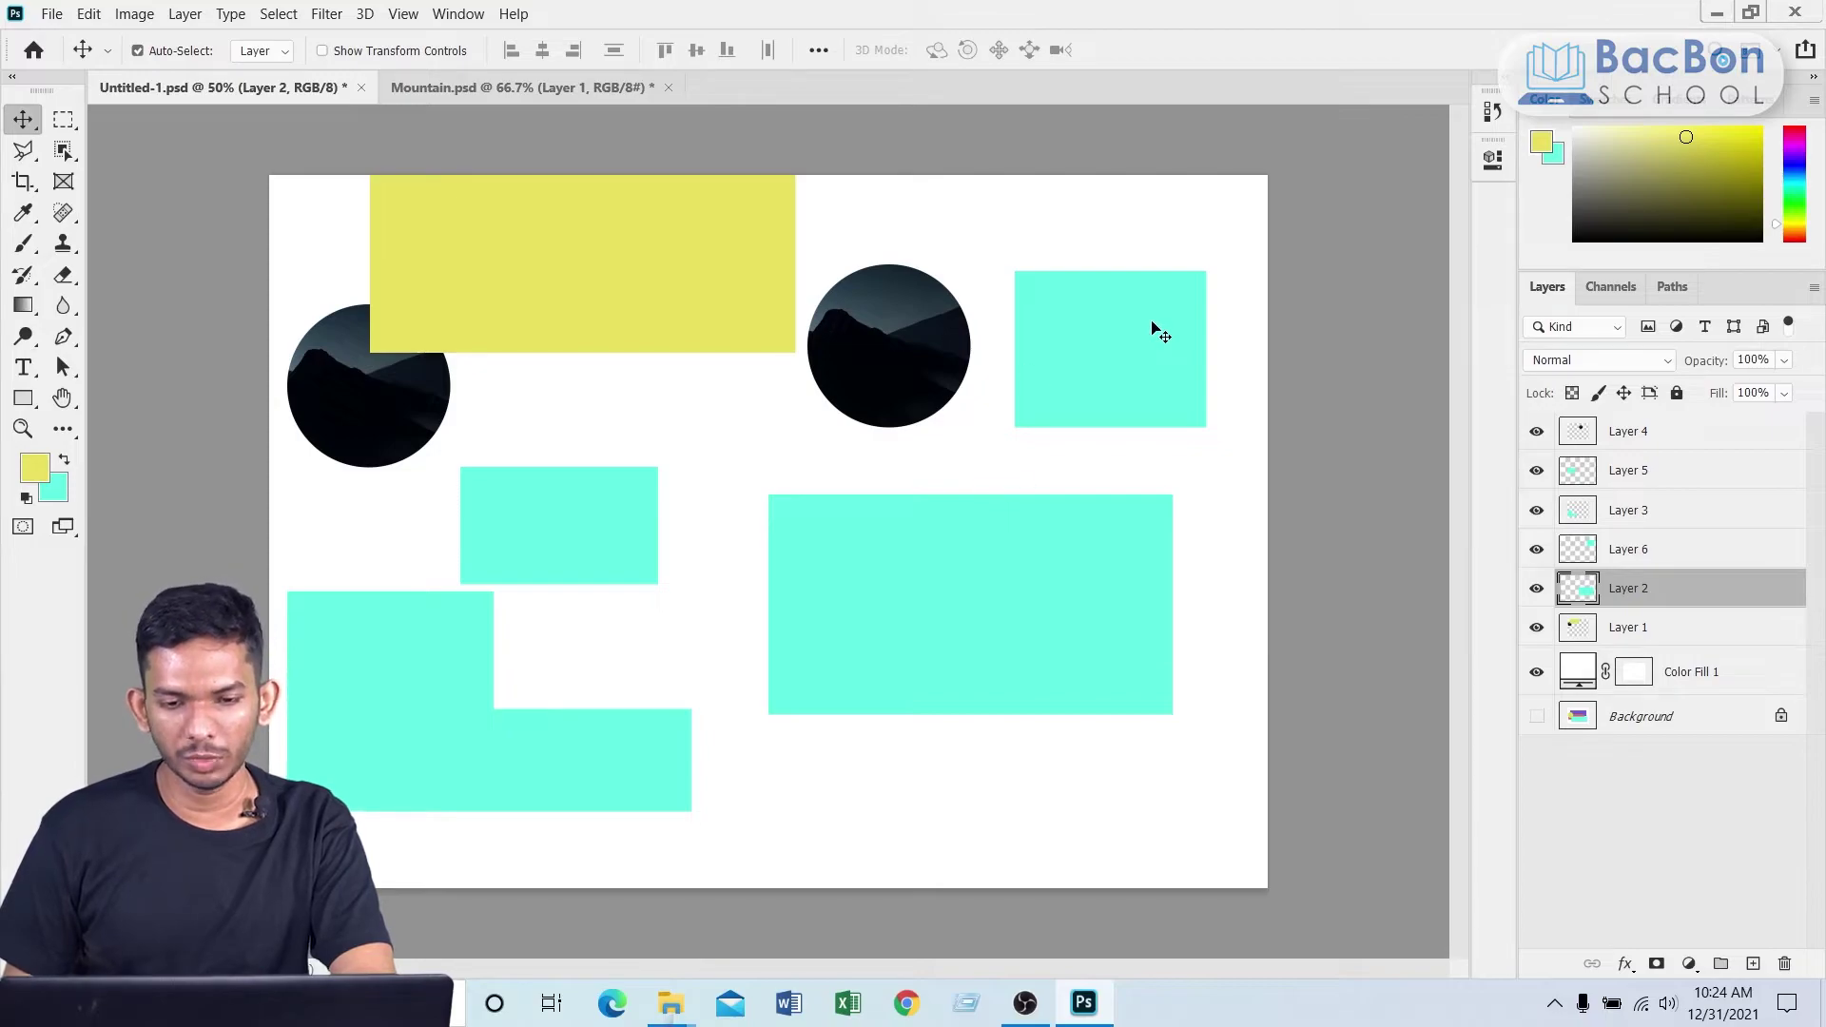
{"action": "left_click_drag", "start_coordinate": [415, 683], "coordinate": [492, 696]}
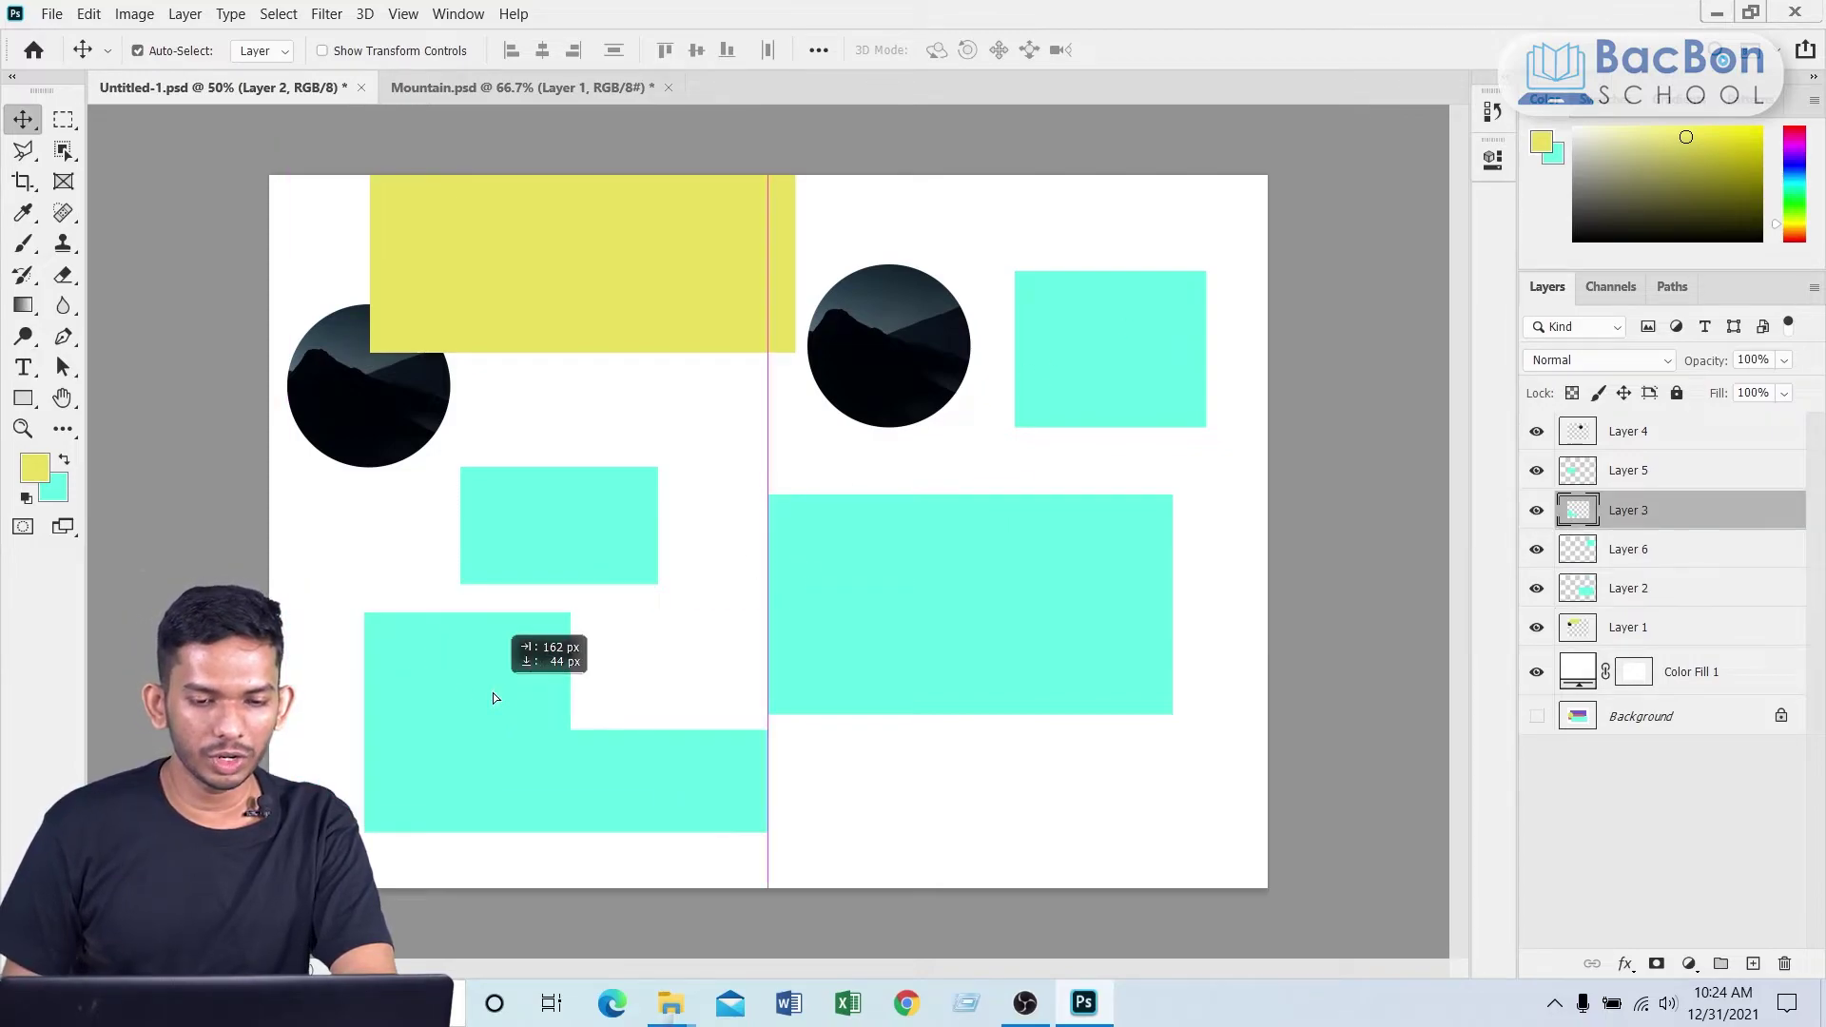
{"action": "left_click", "coordinate": [63, 122]}
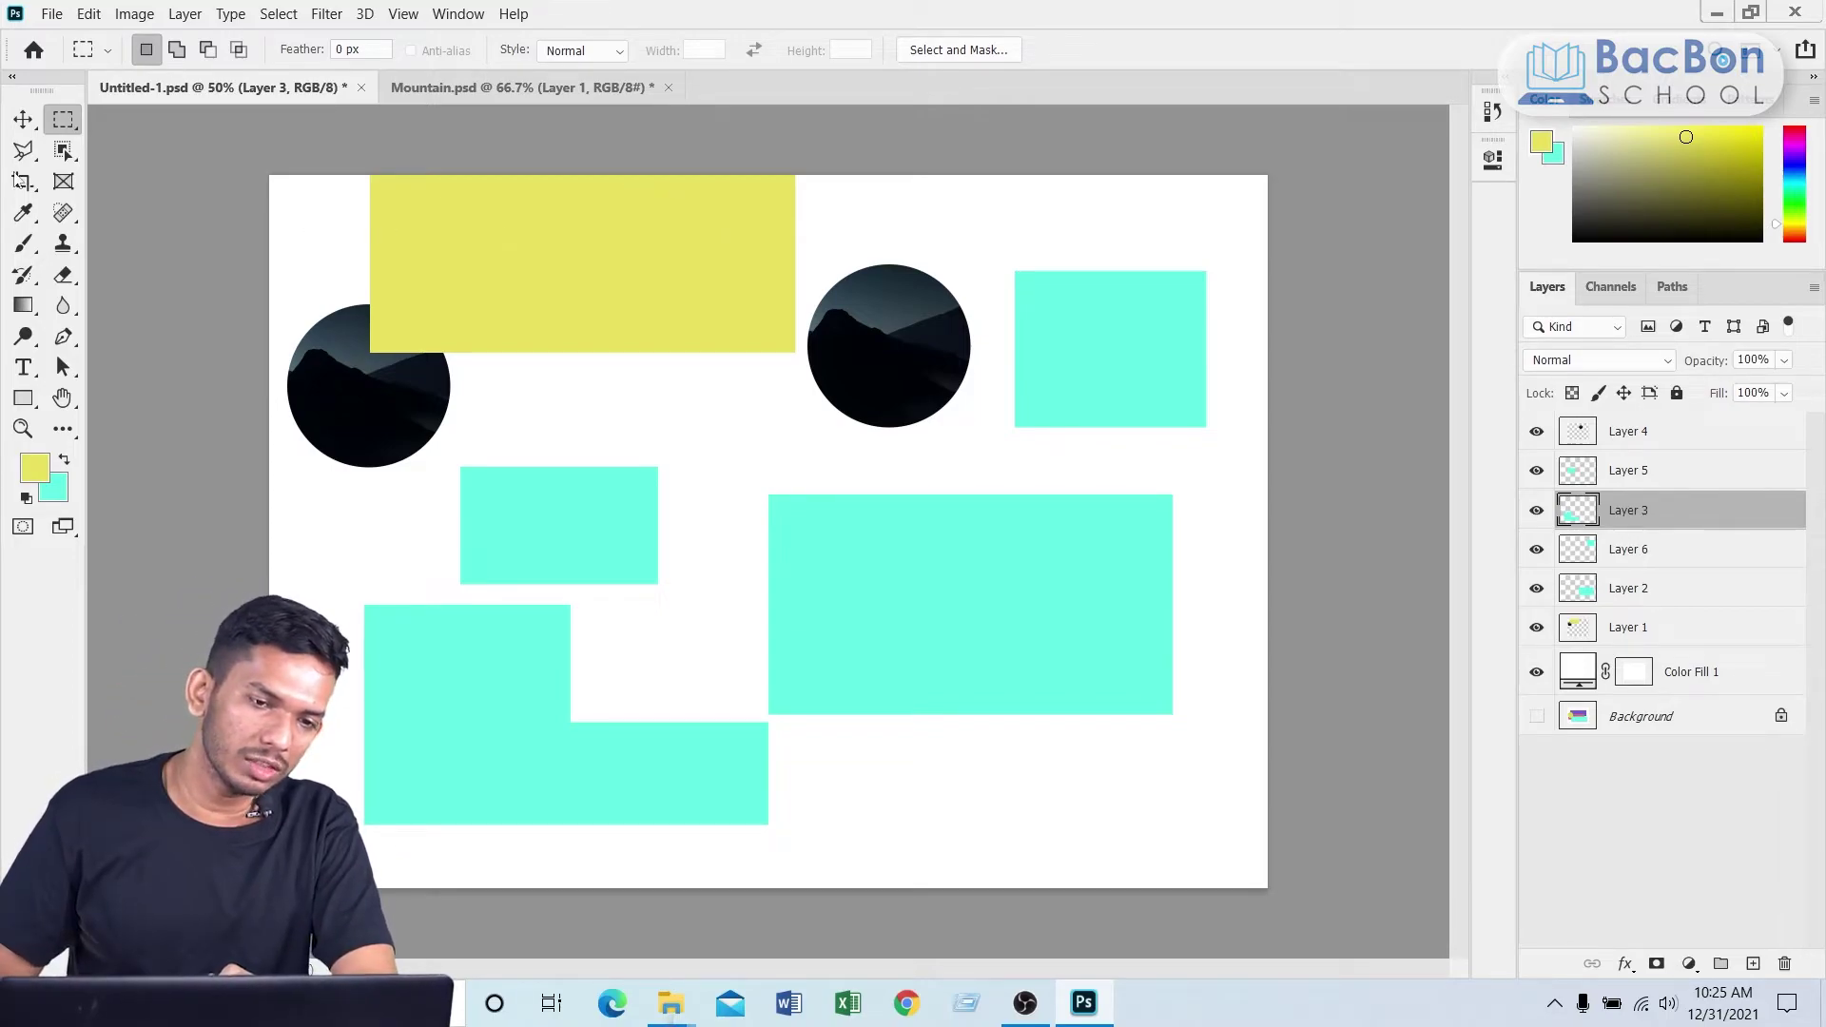
{"action": "left_click_drag", "start_coordinate": [297, 201], "coordinate": [1238, 865]}
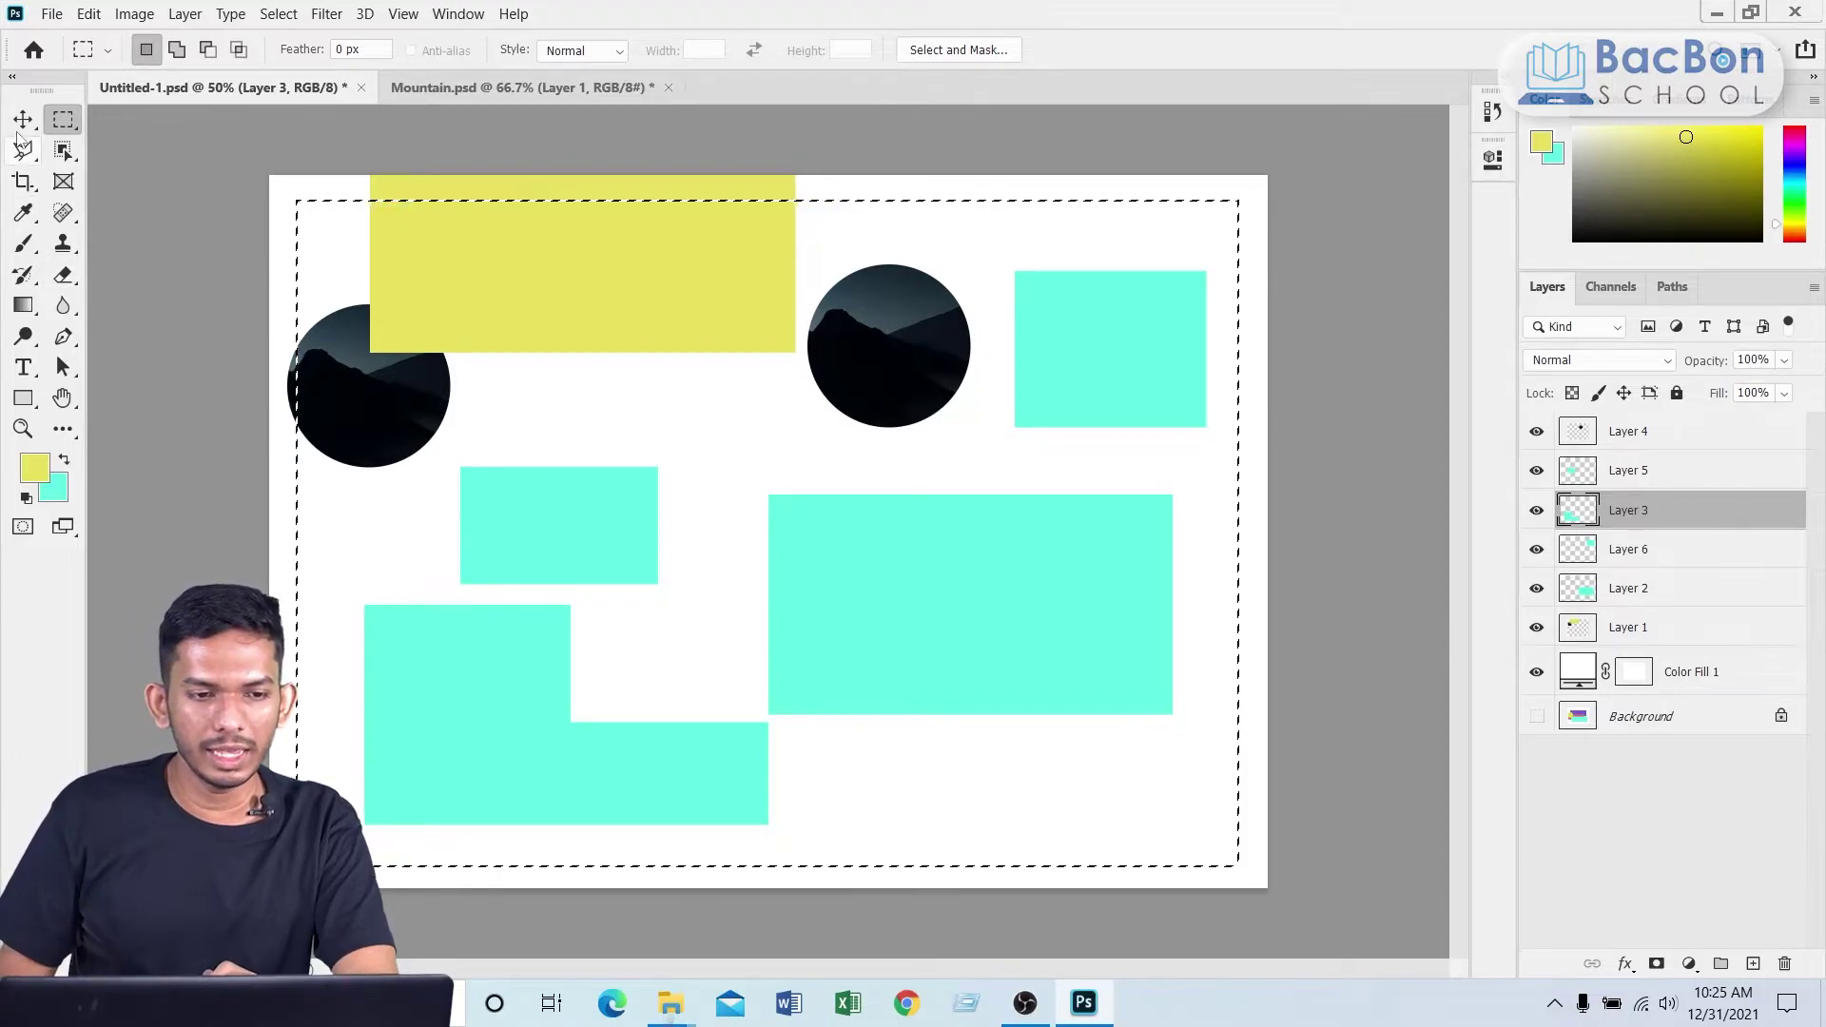
Step: Return to the Move tool and deselect everything with Ctrl+D
{"action": "left_click", "coordinate": [21, 123]}
{"action": "left_click", "coordinate": [1141, 187]}
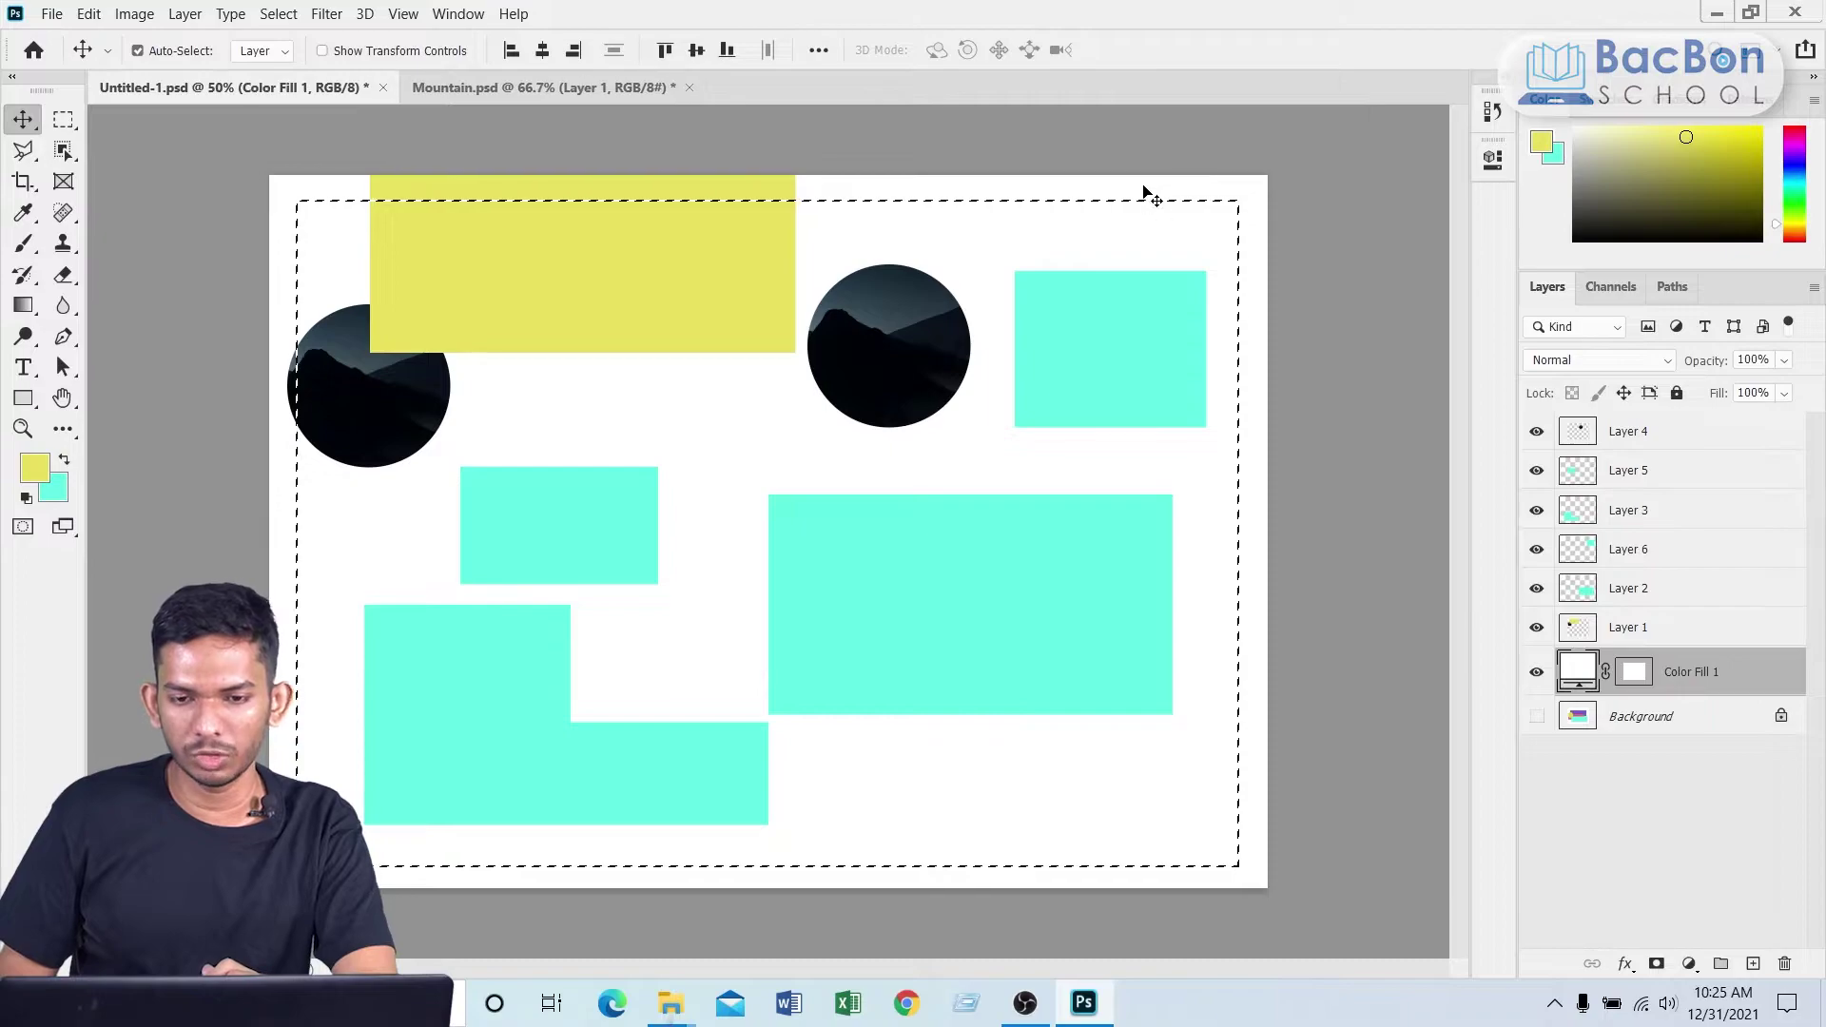
{"action": "key", "text": "ctrl+d"}
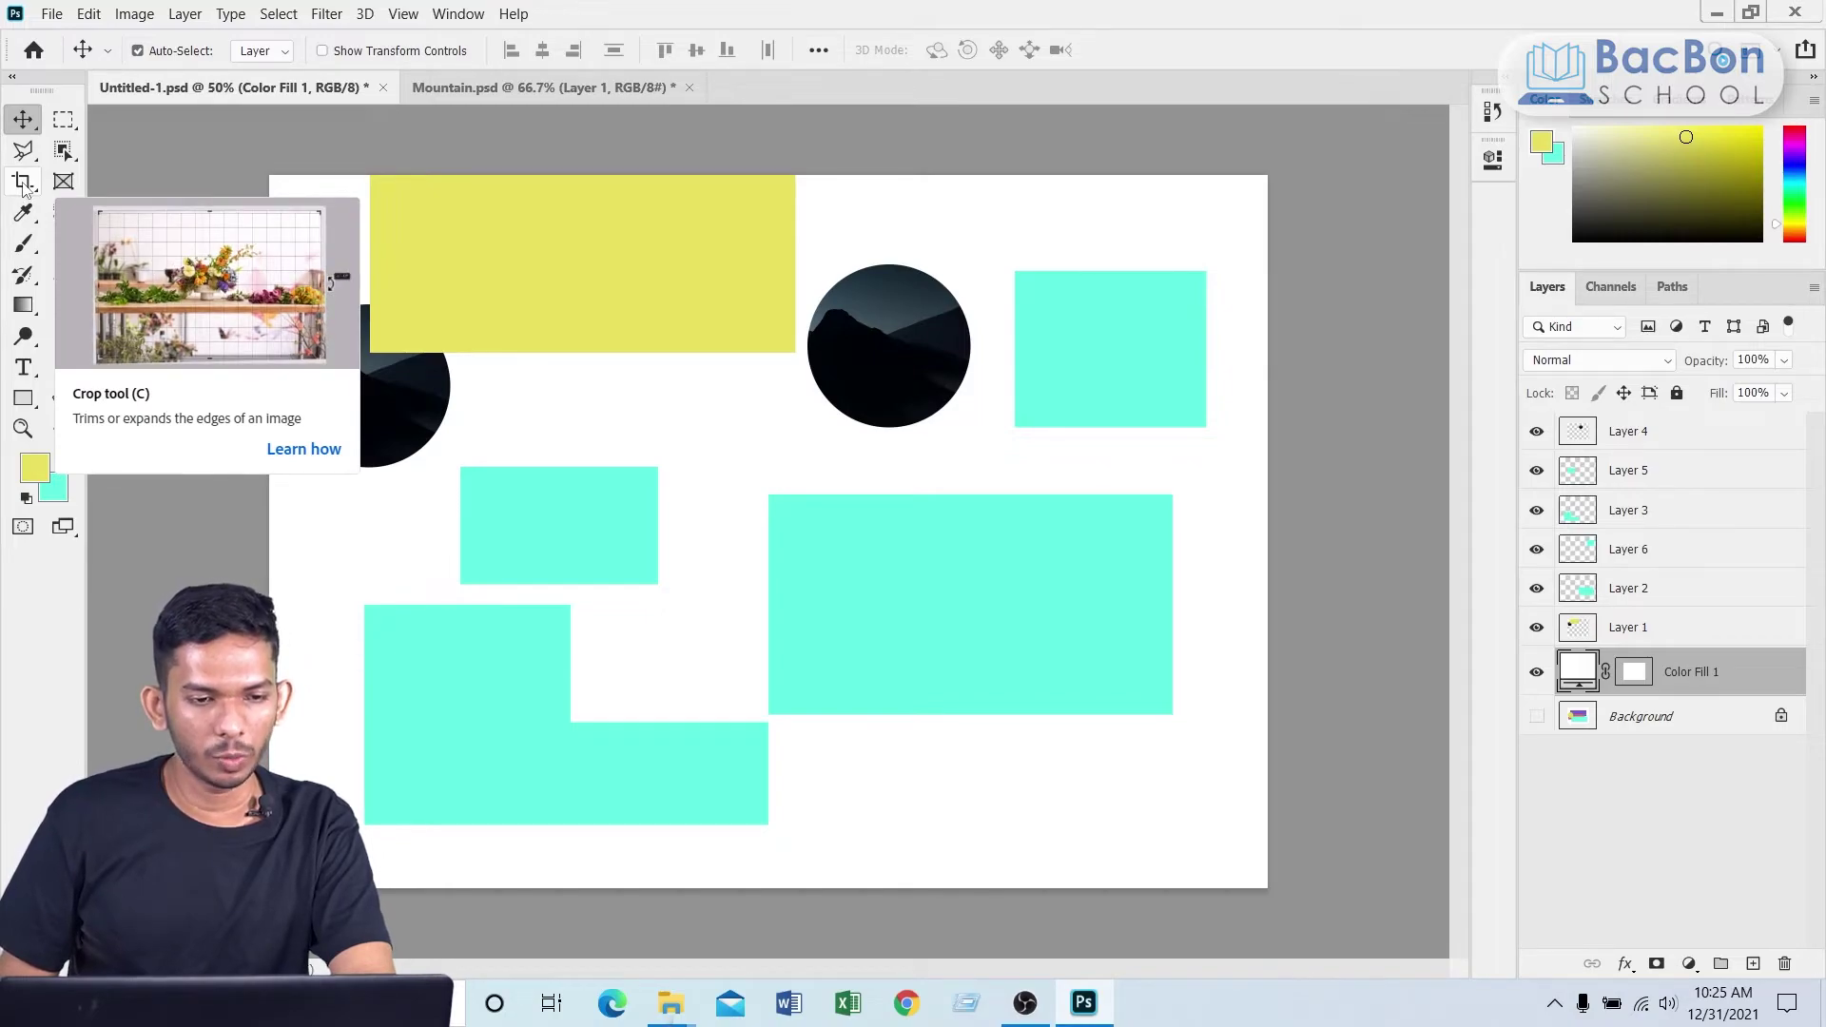
Step: Crop the canvas slightly inward at the top-left and bottom-right corners
{"action": "left_click", "coordinate": [24, 182]}
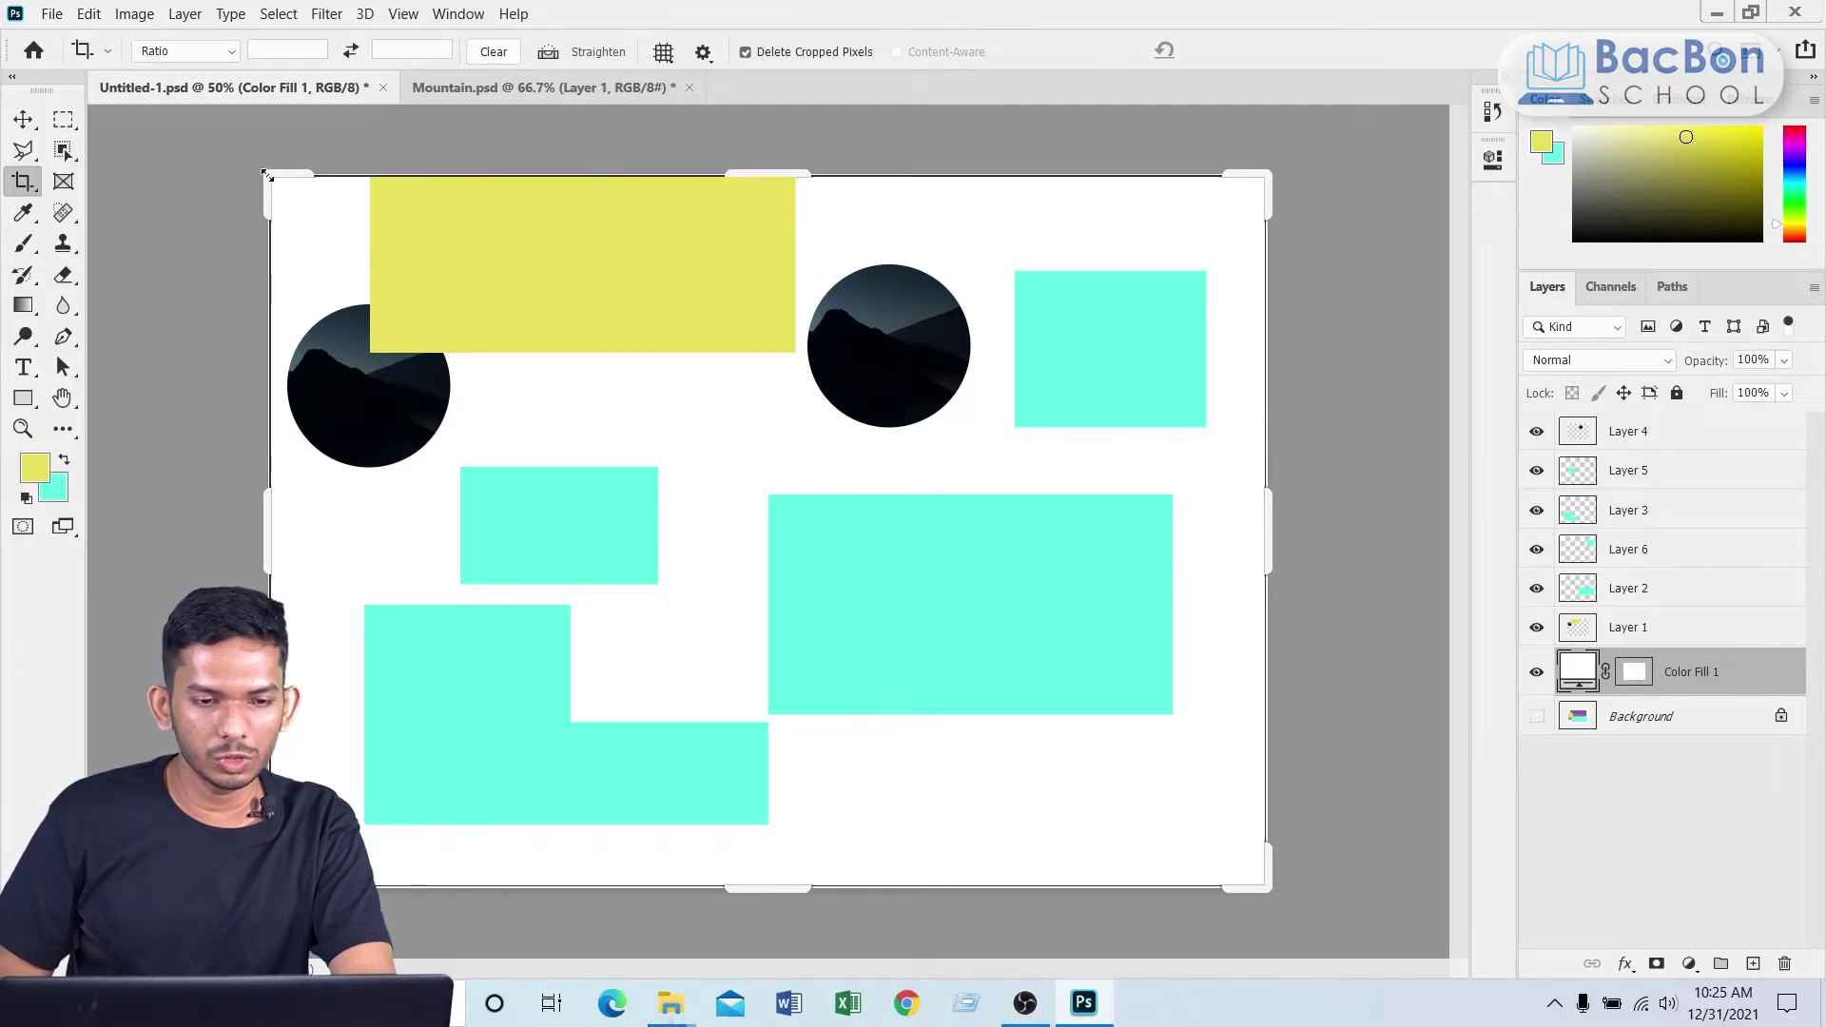
{"action": "left_click_drag", "start_coordinate": [267, 174], "coordinate": [281, 161]}
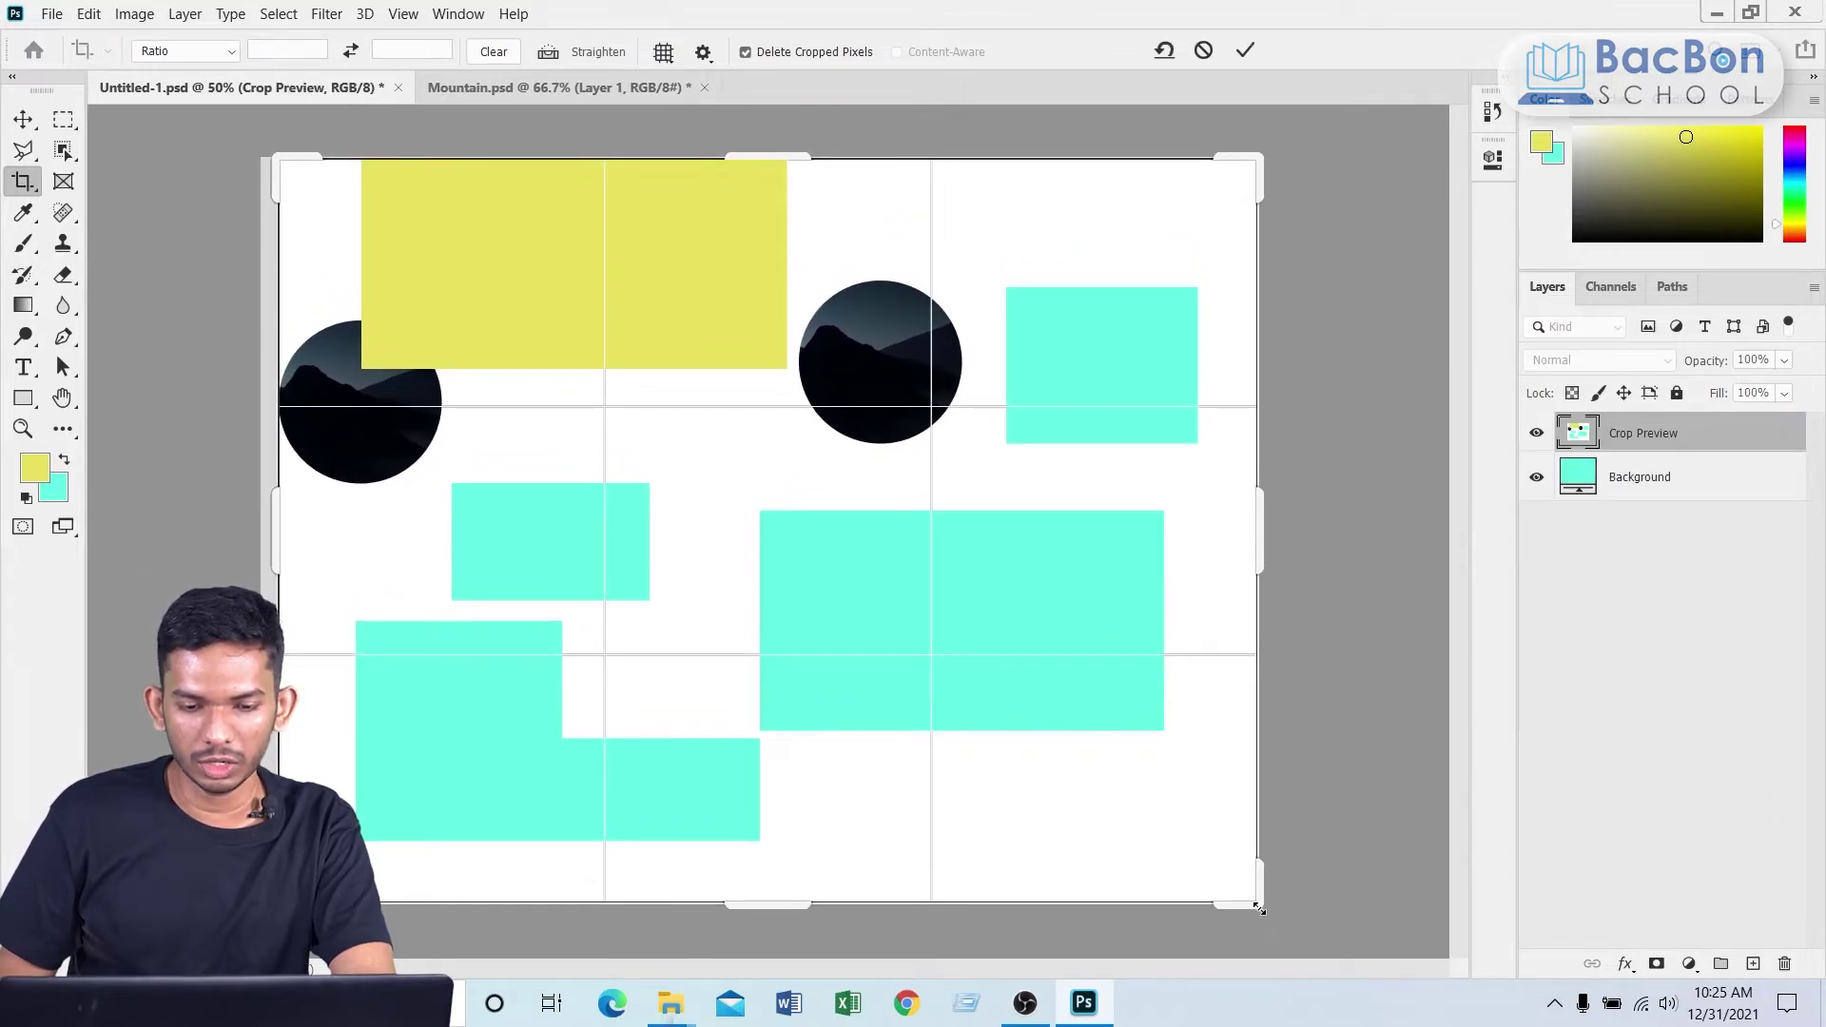
{"action": "left_click_drag", "start_coordinate": [1236, 905], "coordinate": [1243, 888]}
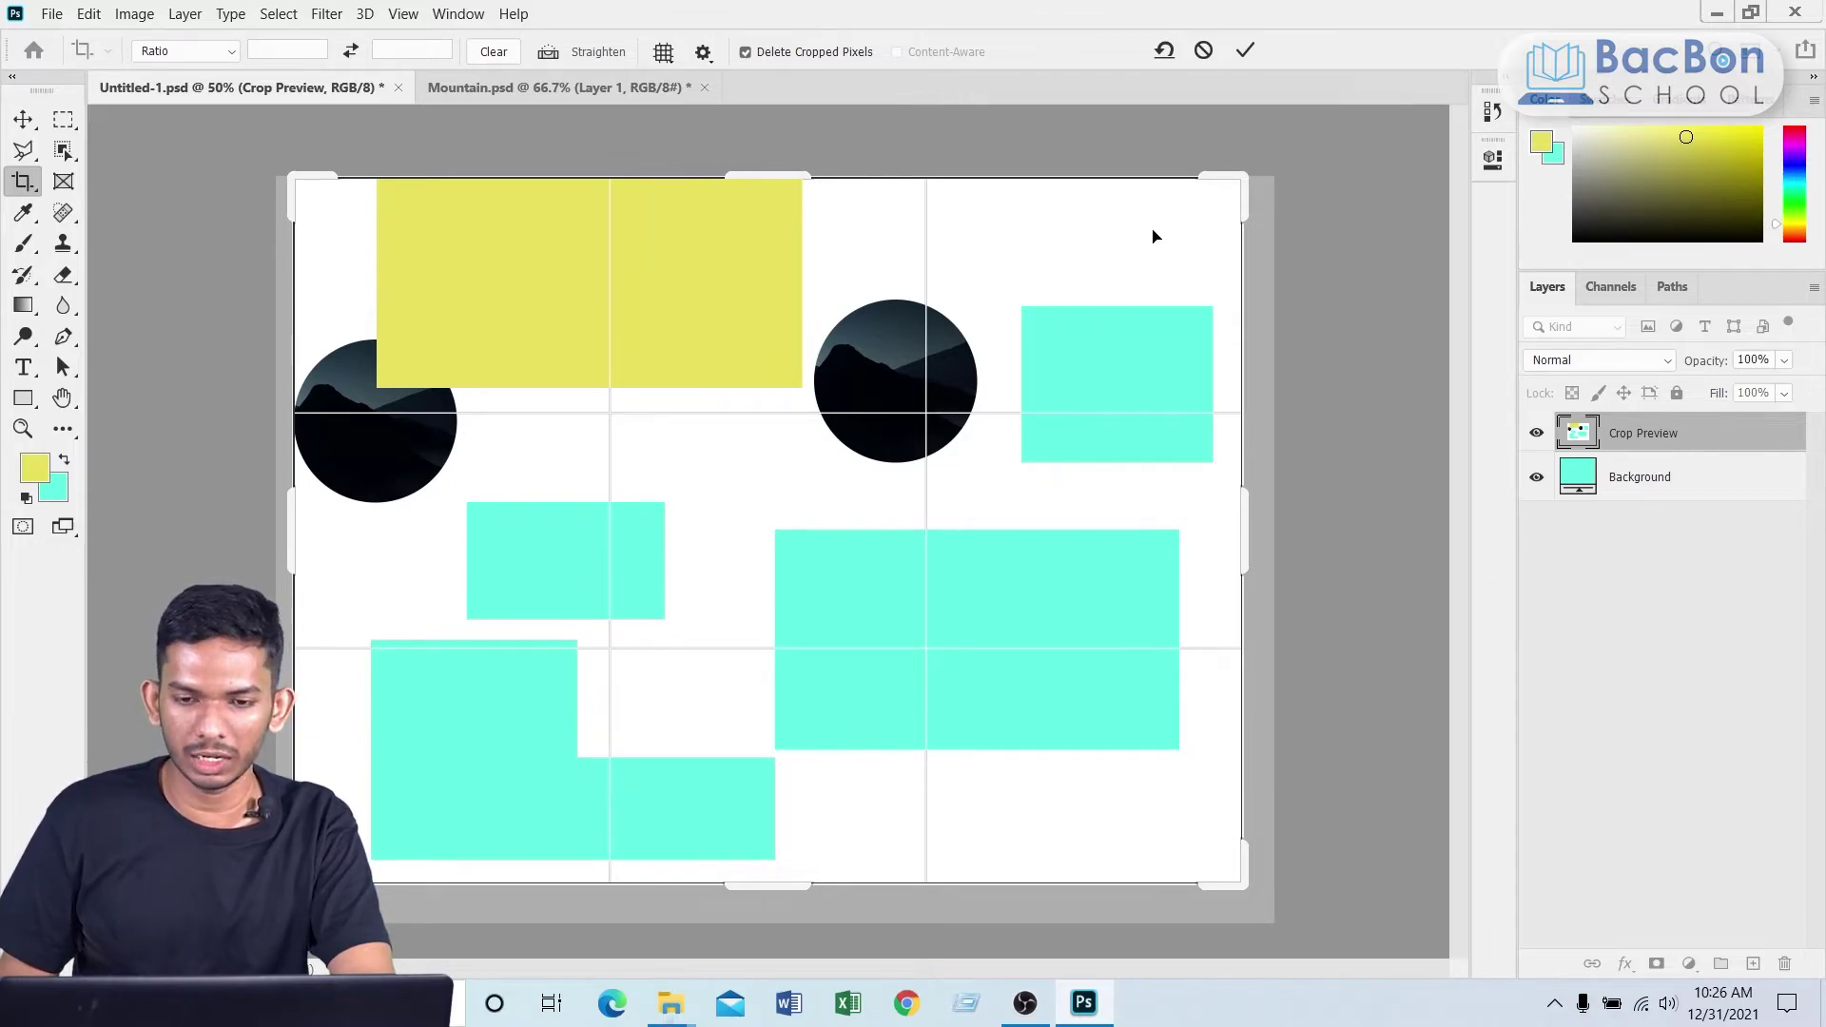
{"action": "left_click", "coordinate": [1243, 52]}
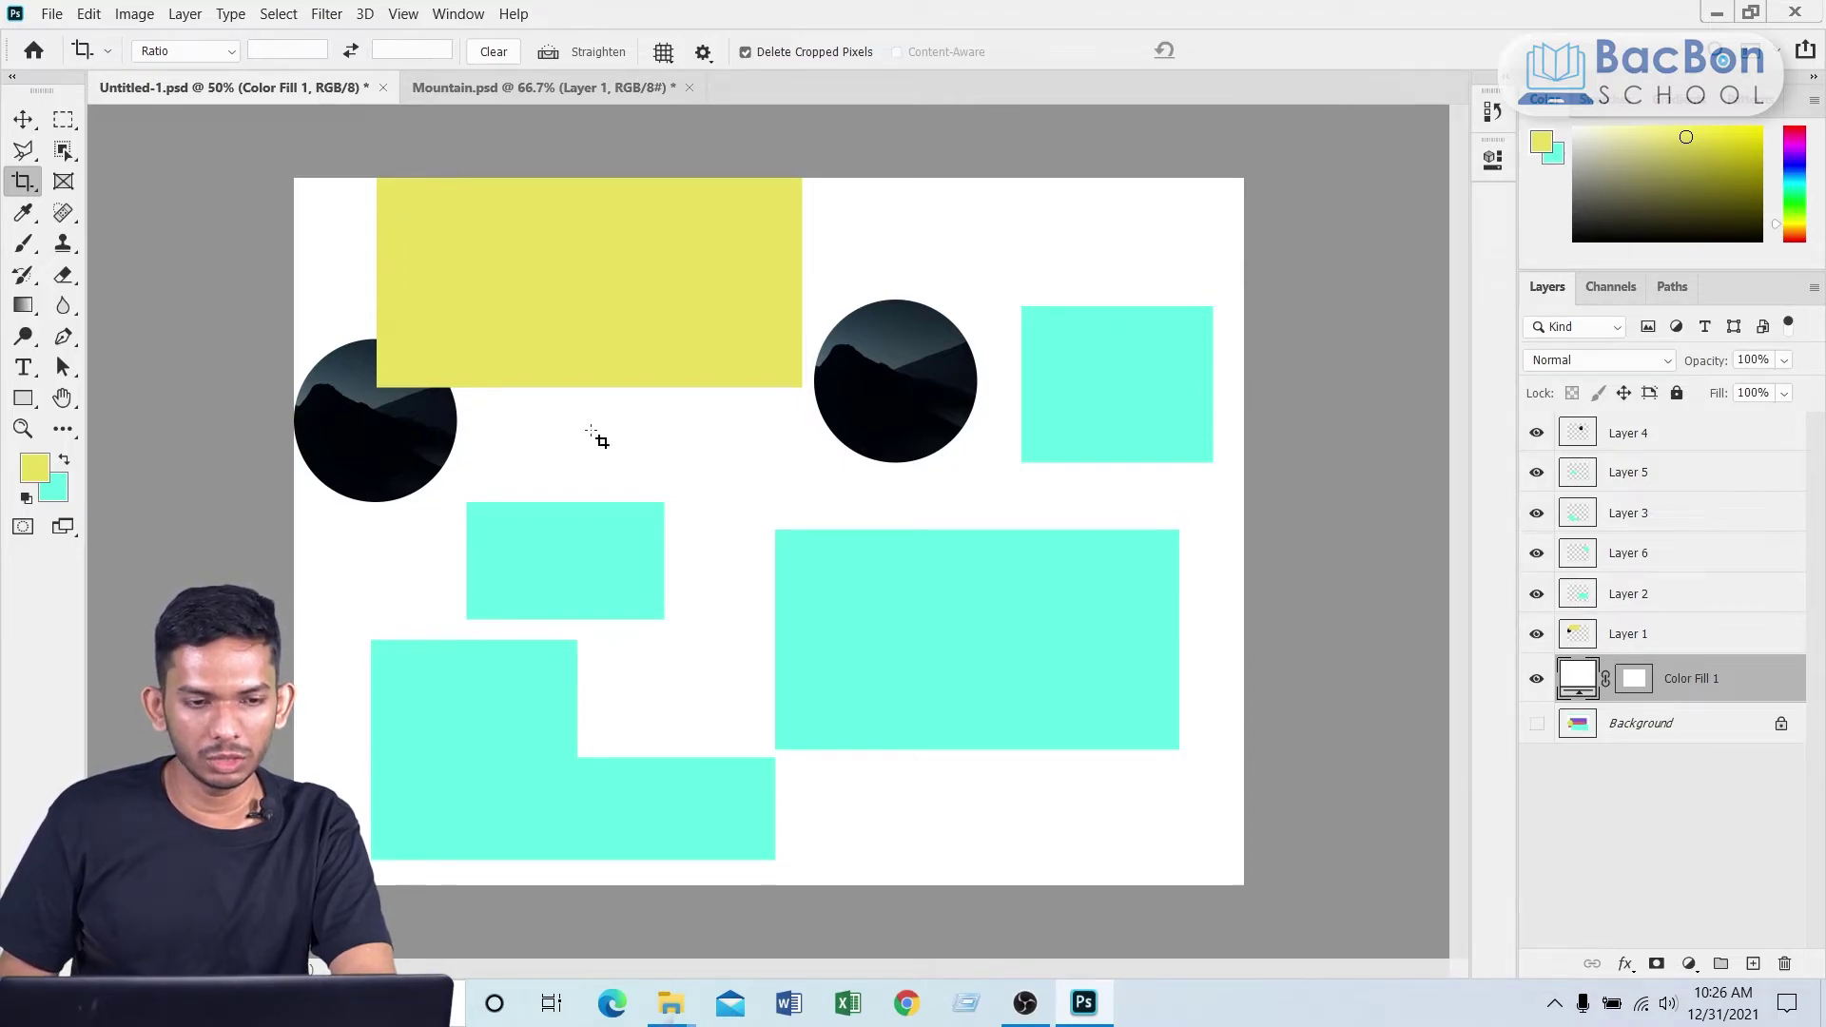
Step: Crop the canvas's right edge slightly inward, retrying once after a cancelled attempt
{"action": "left_click", "coordinate": [11, 174]}
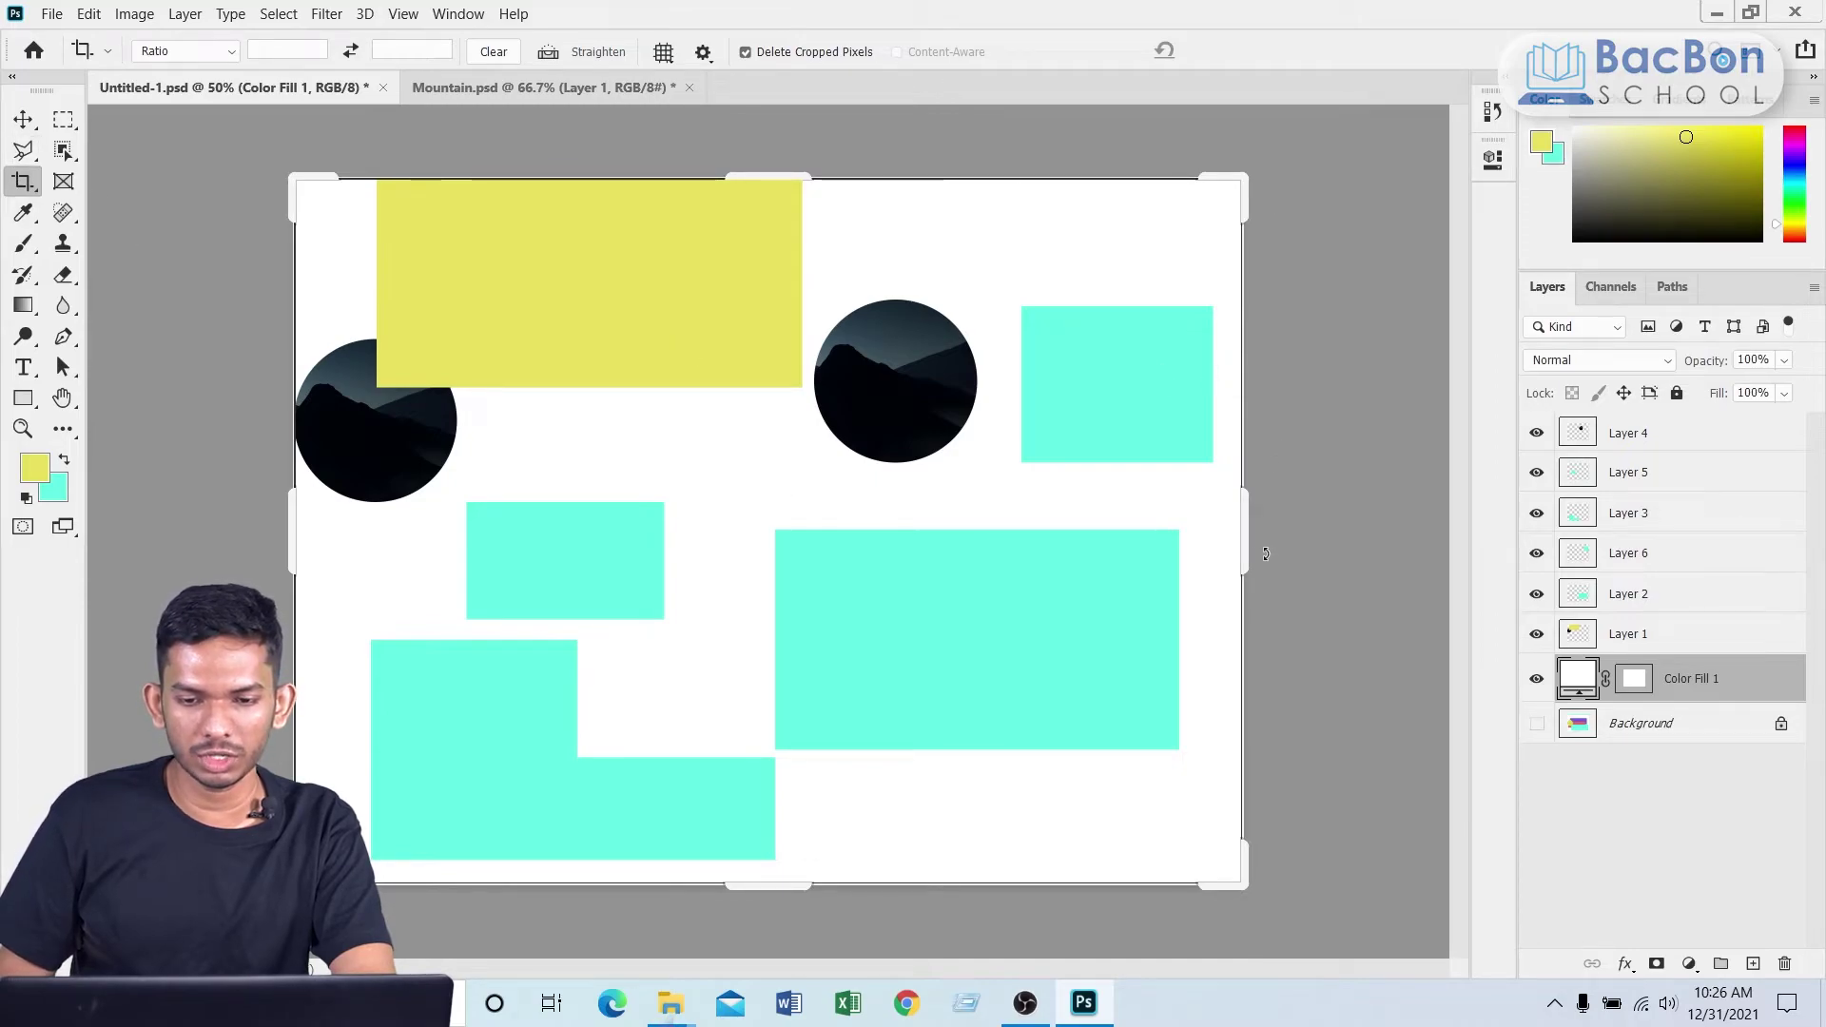
{"action": "left_click_drag", "start_coordinate": [1250, 530], "coordinate": [1210, 536]}
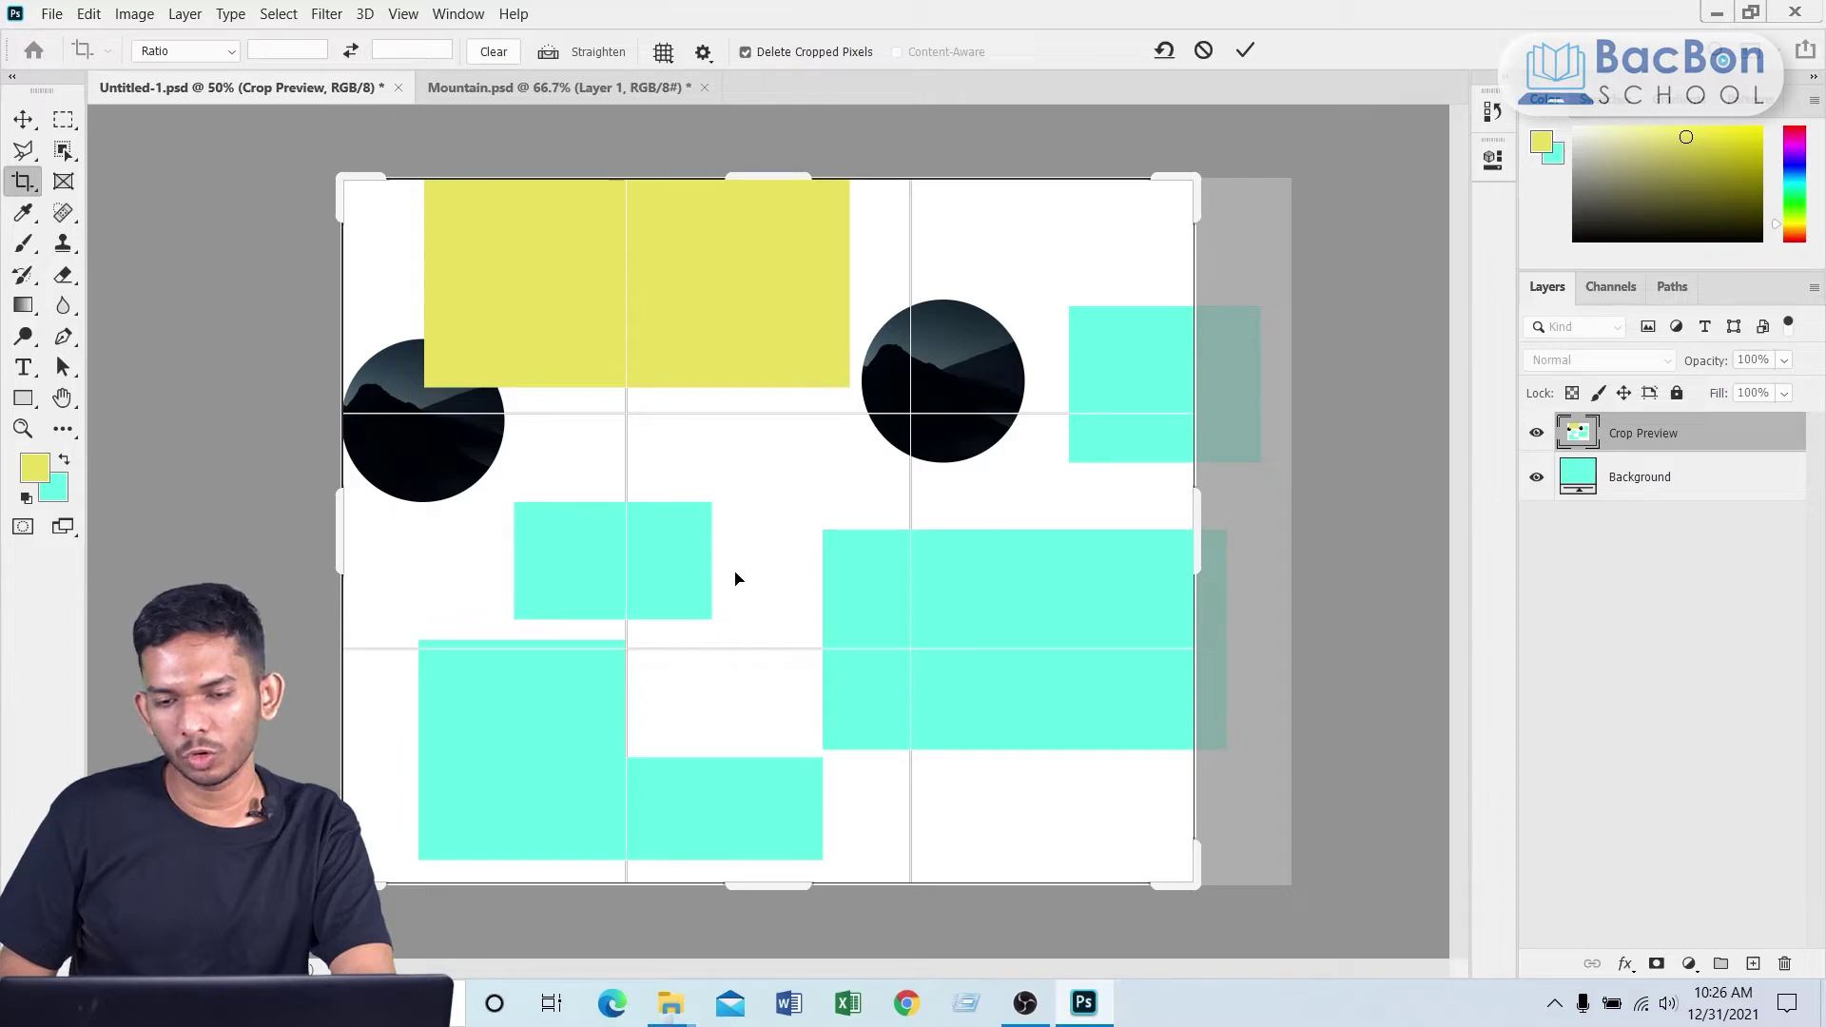
{"action": "left_click", "coordinate": [1205, 51]}
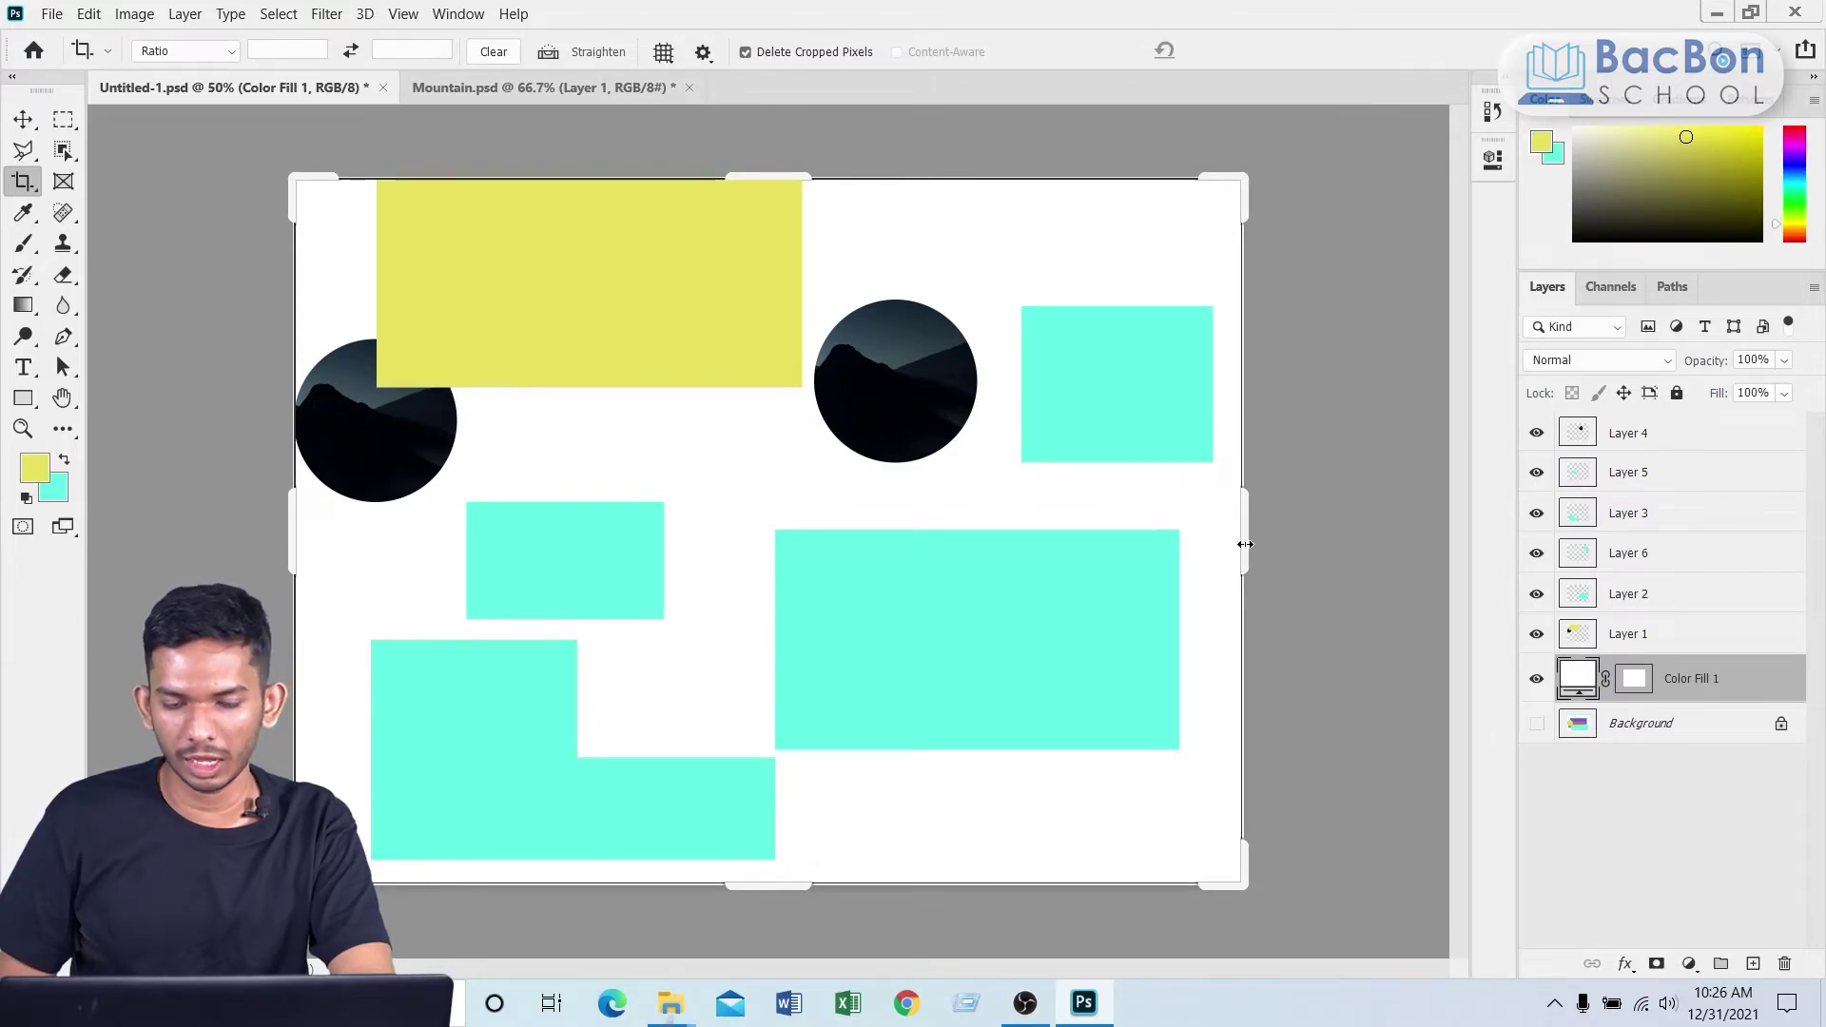
{"action": "left_click_drag", "start_coordinate": [1245, 544], "coordinate": [1235, 542]}
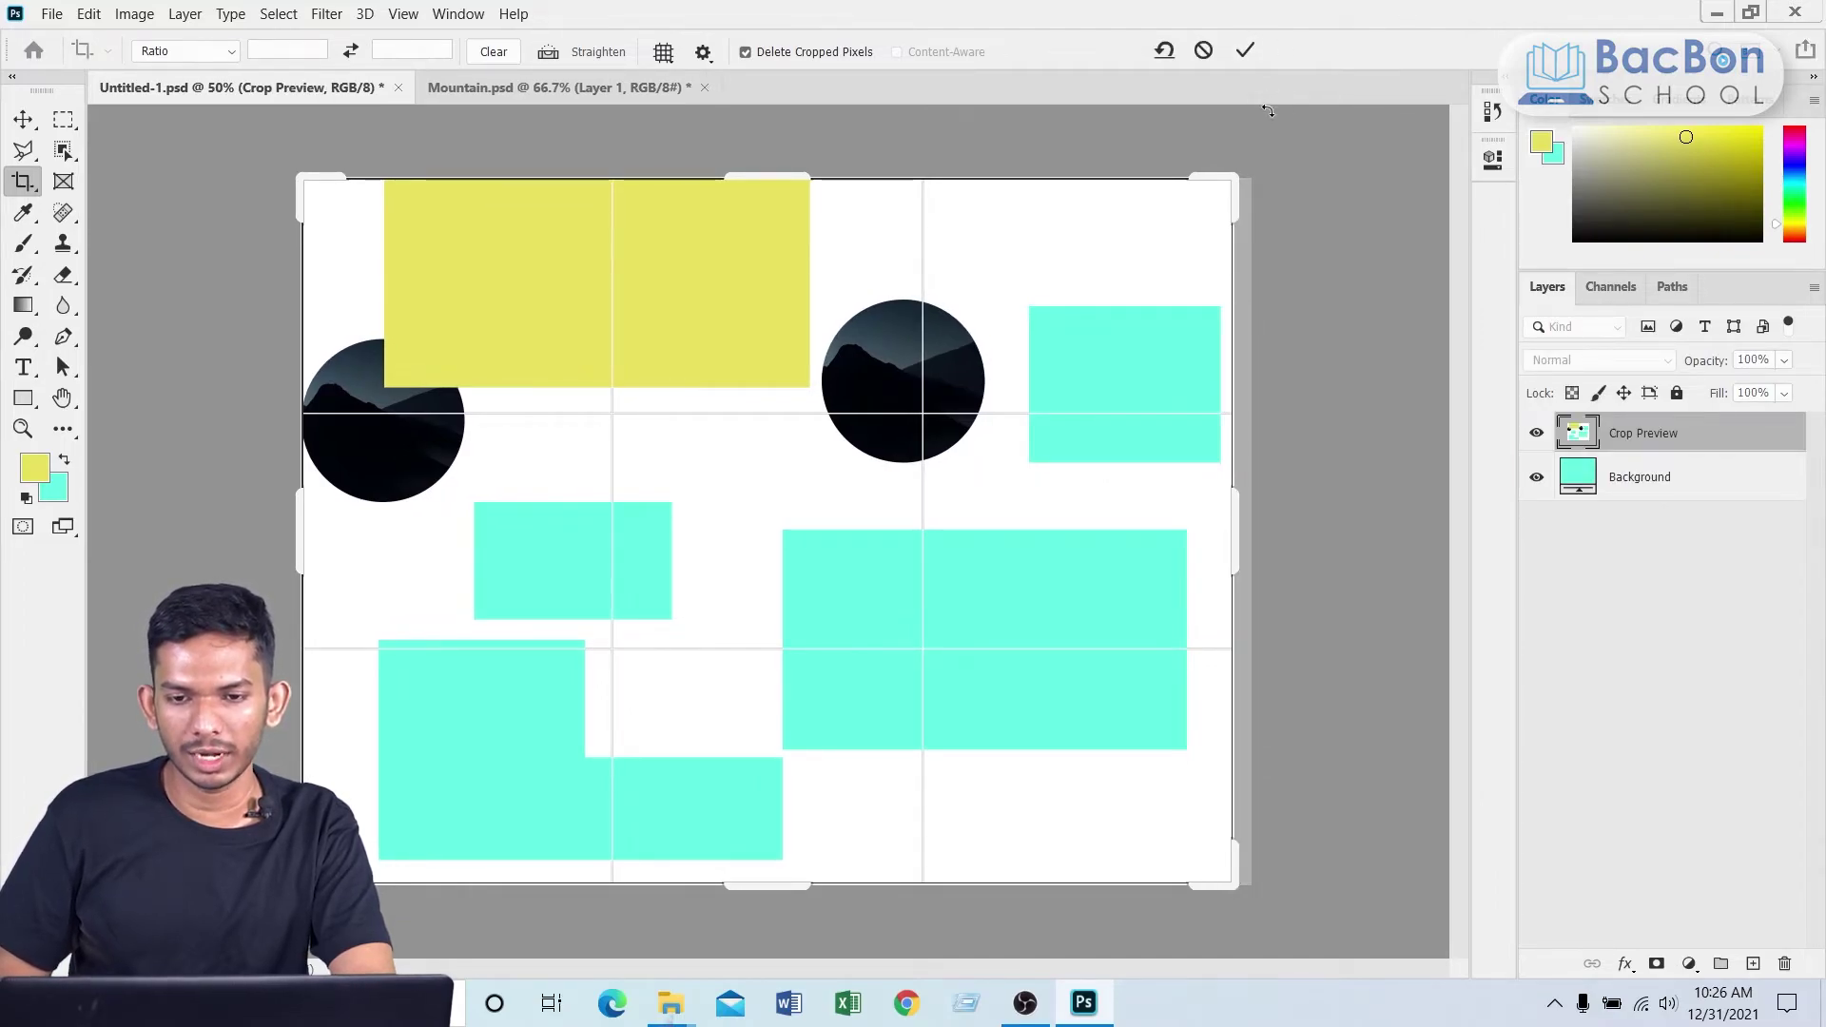
{"action": "left_click", "coordinate": [1245, 51]}
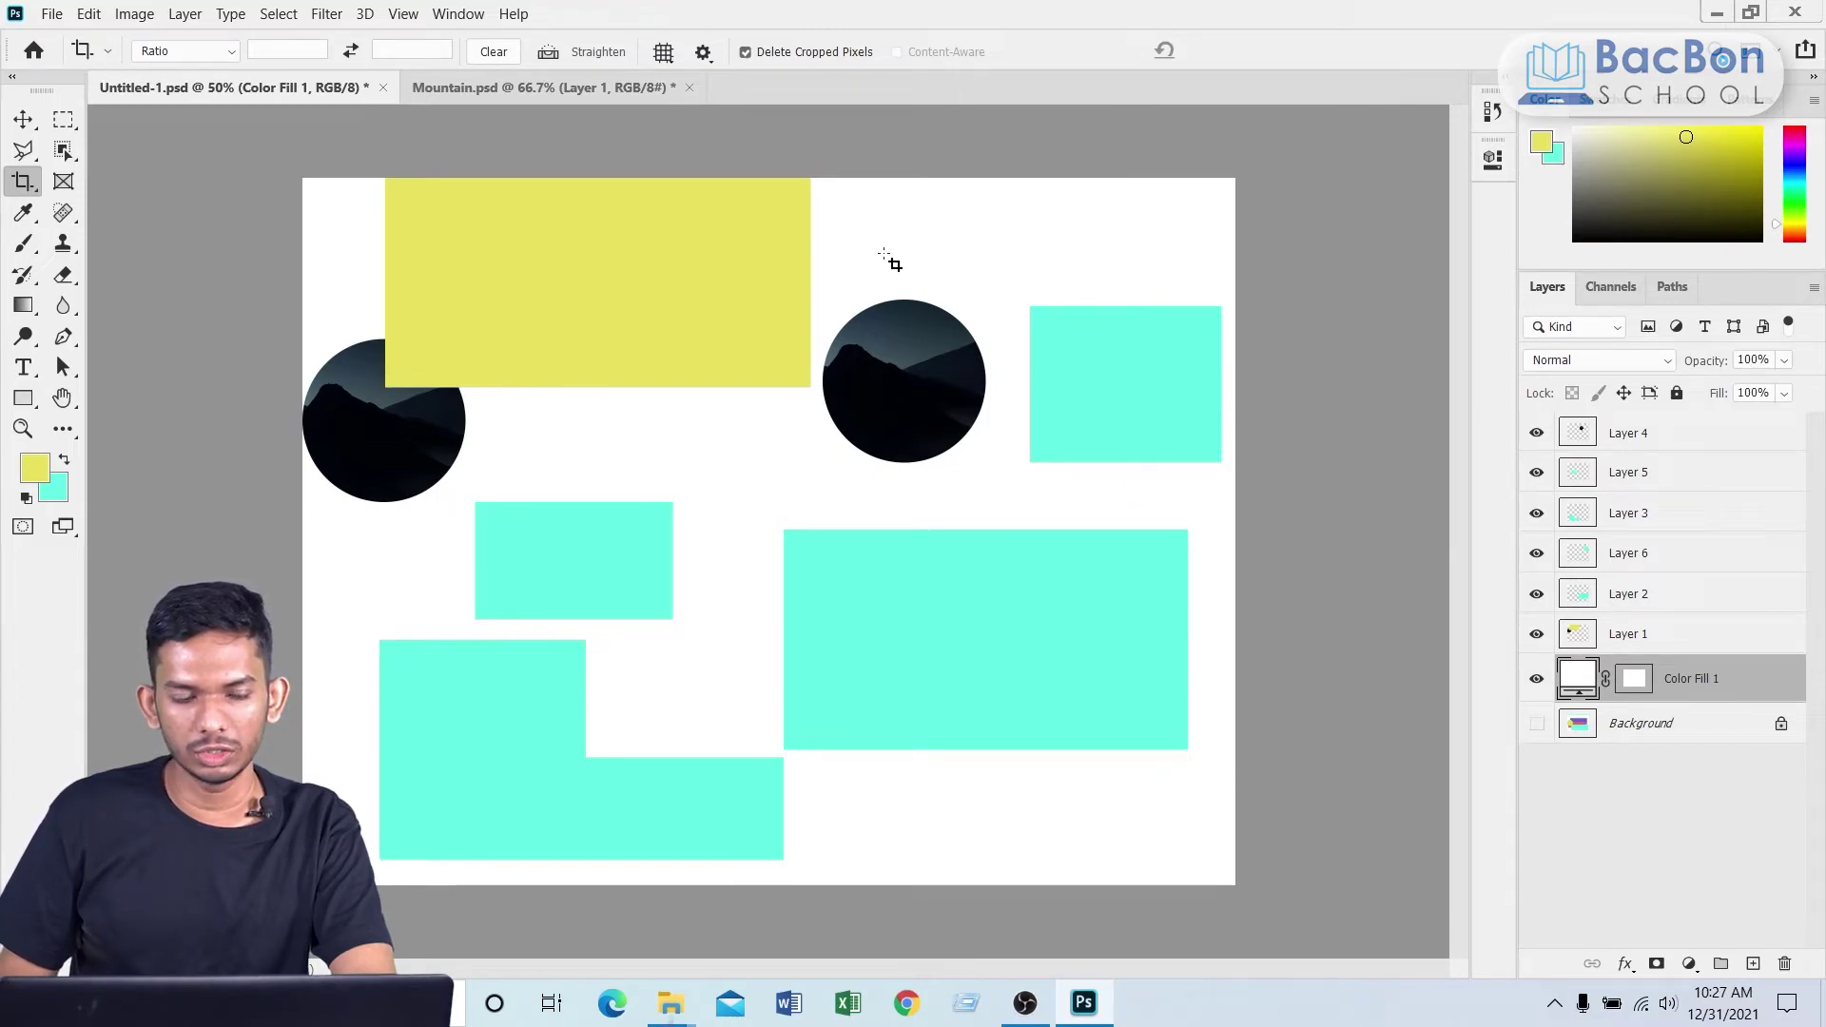
Step: Crop the right edge further so the cyan blocks run flush to it
{"action": "left_click", "coordinate": [24, 180]}
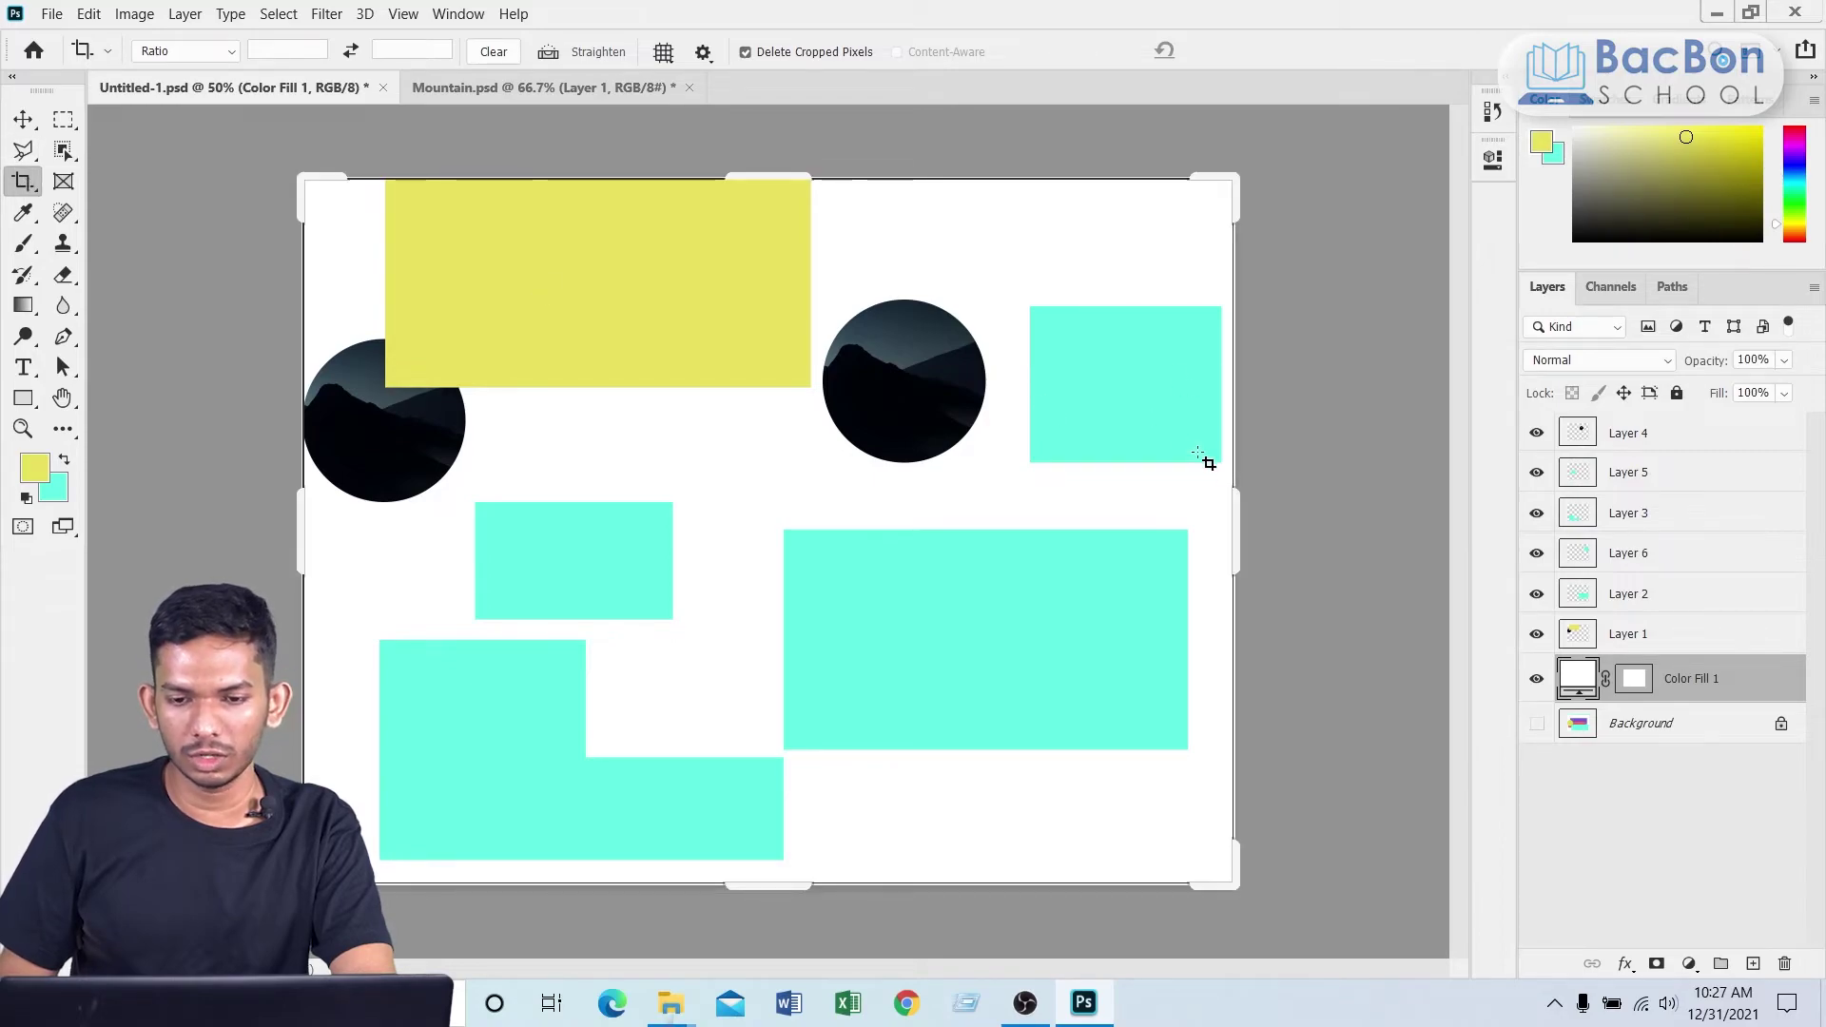
{"action": "left_click_drag", "start_coordinate": [1237, 500], "coordinate": [1212, 495]}
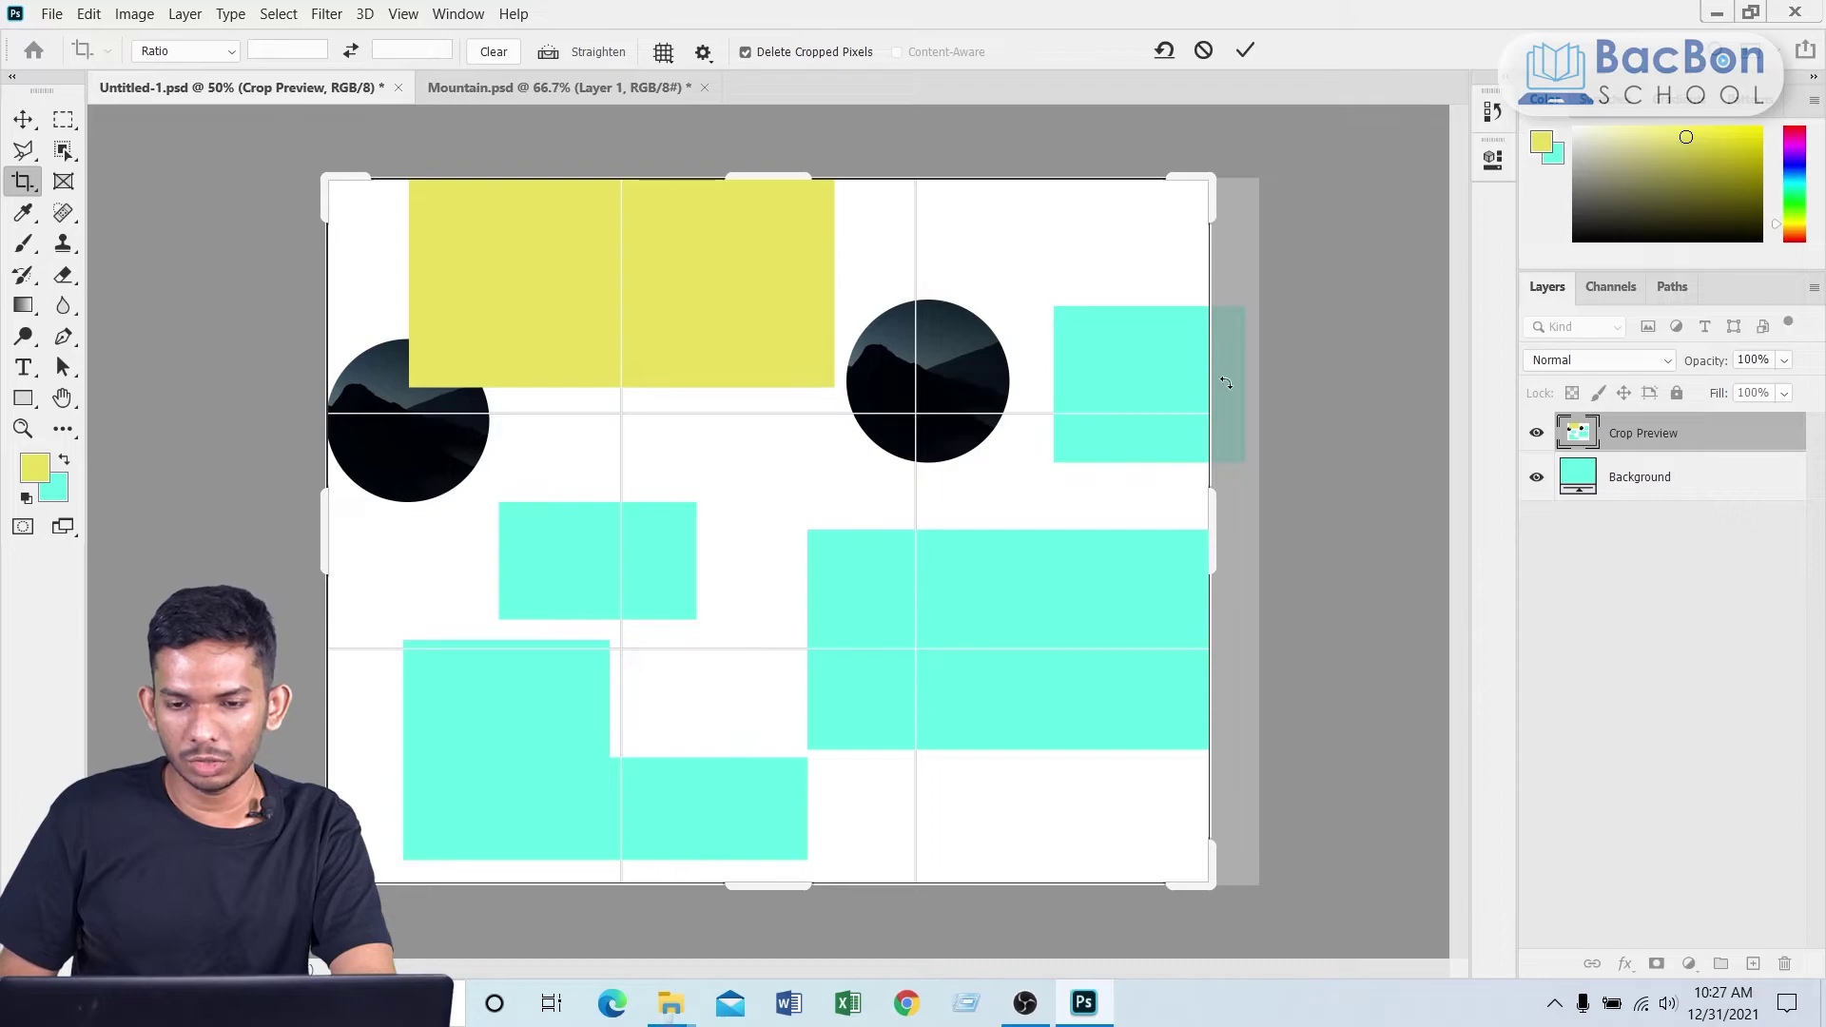
{"action": "left_click", "coordinate": [1247, 53]}
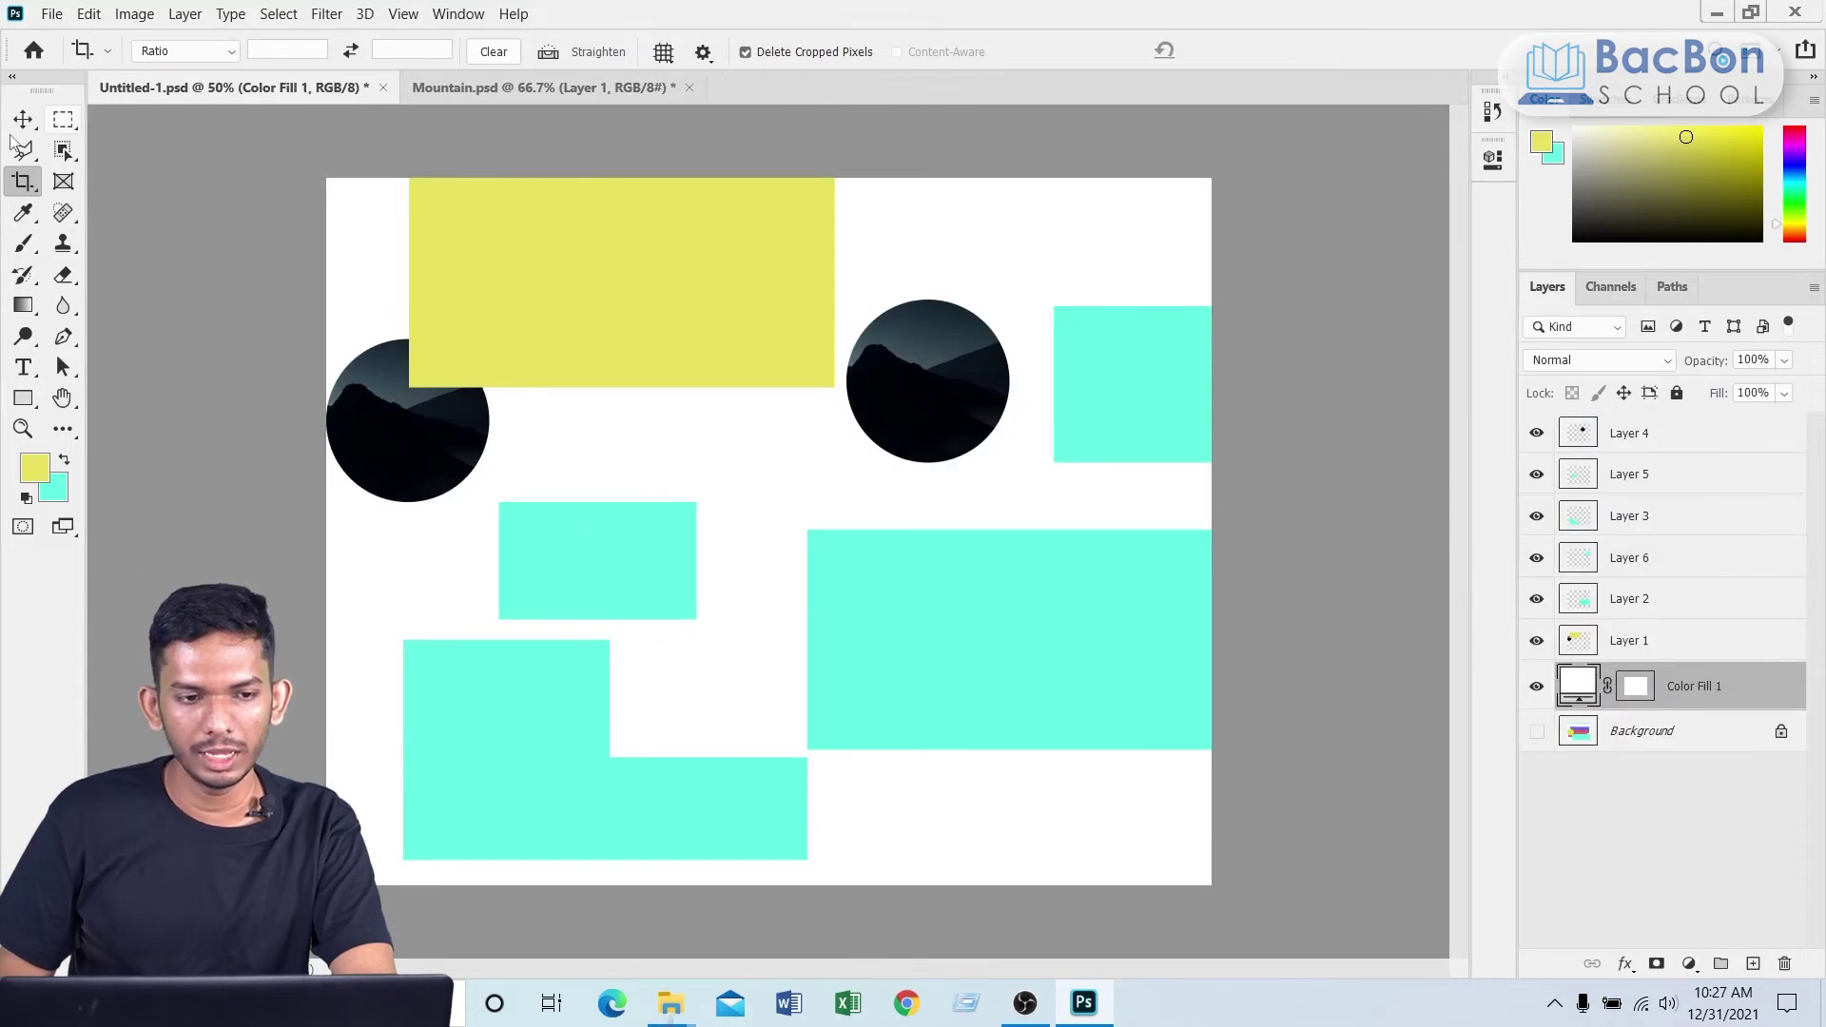
Step: Move the small Layer 6 cyan rectangle beside the right mountain circle
{"action": "left_click", "coordinate": [22, 119]}
{"action": "left_click_drag", "start_coordinate": [1144, 422], "coordinate": [1054, 394]}
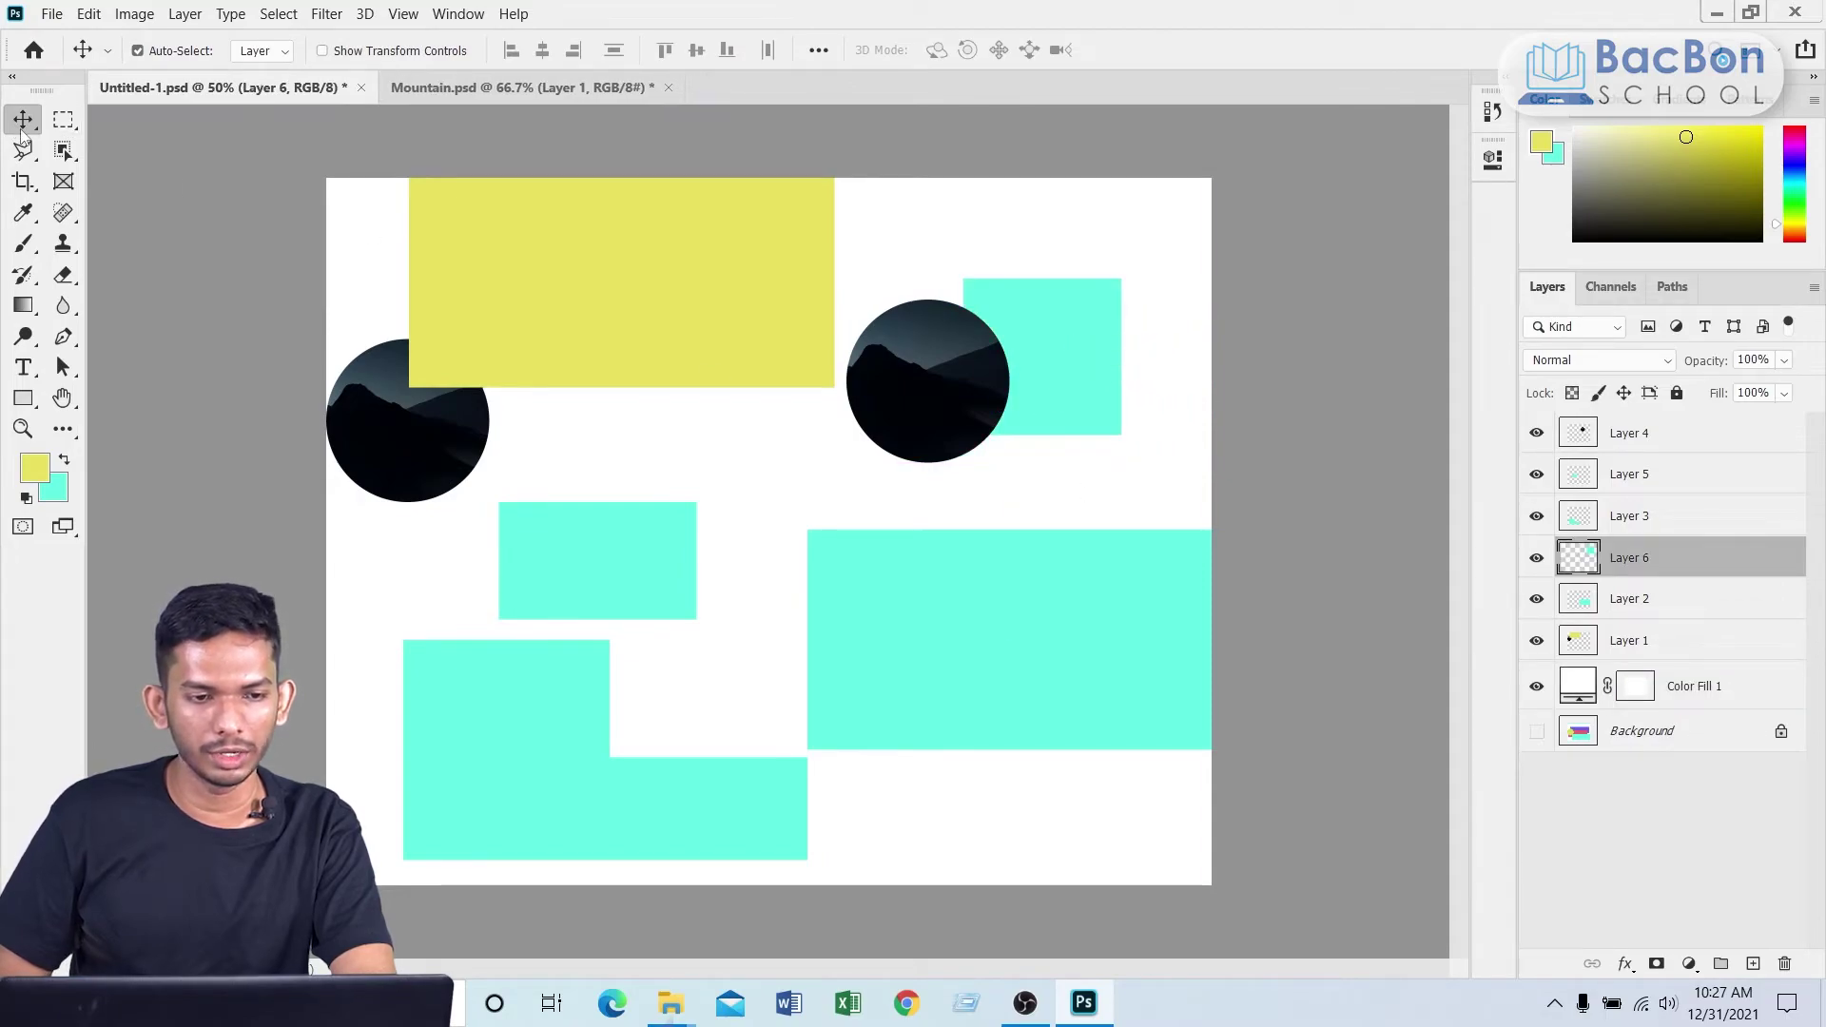
{"action": "left_click_drag", "start_coordinate": [1052, 354], "coordinate": [1066, 266]}
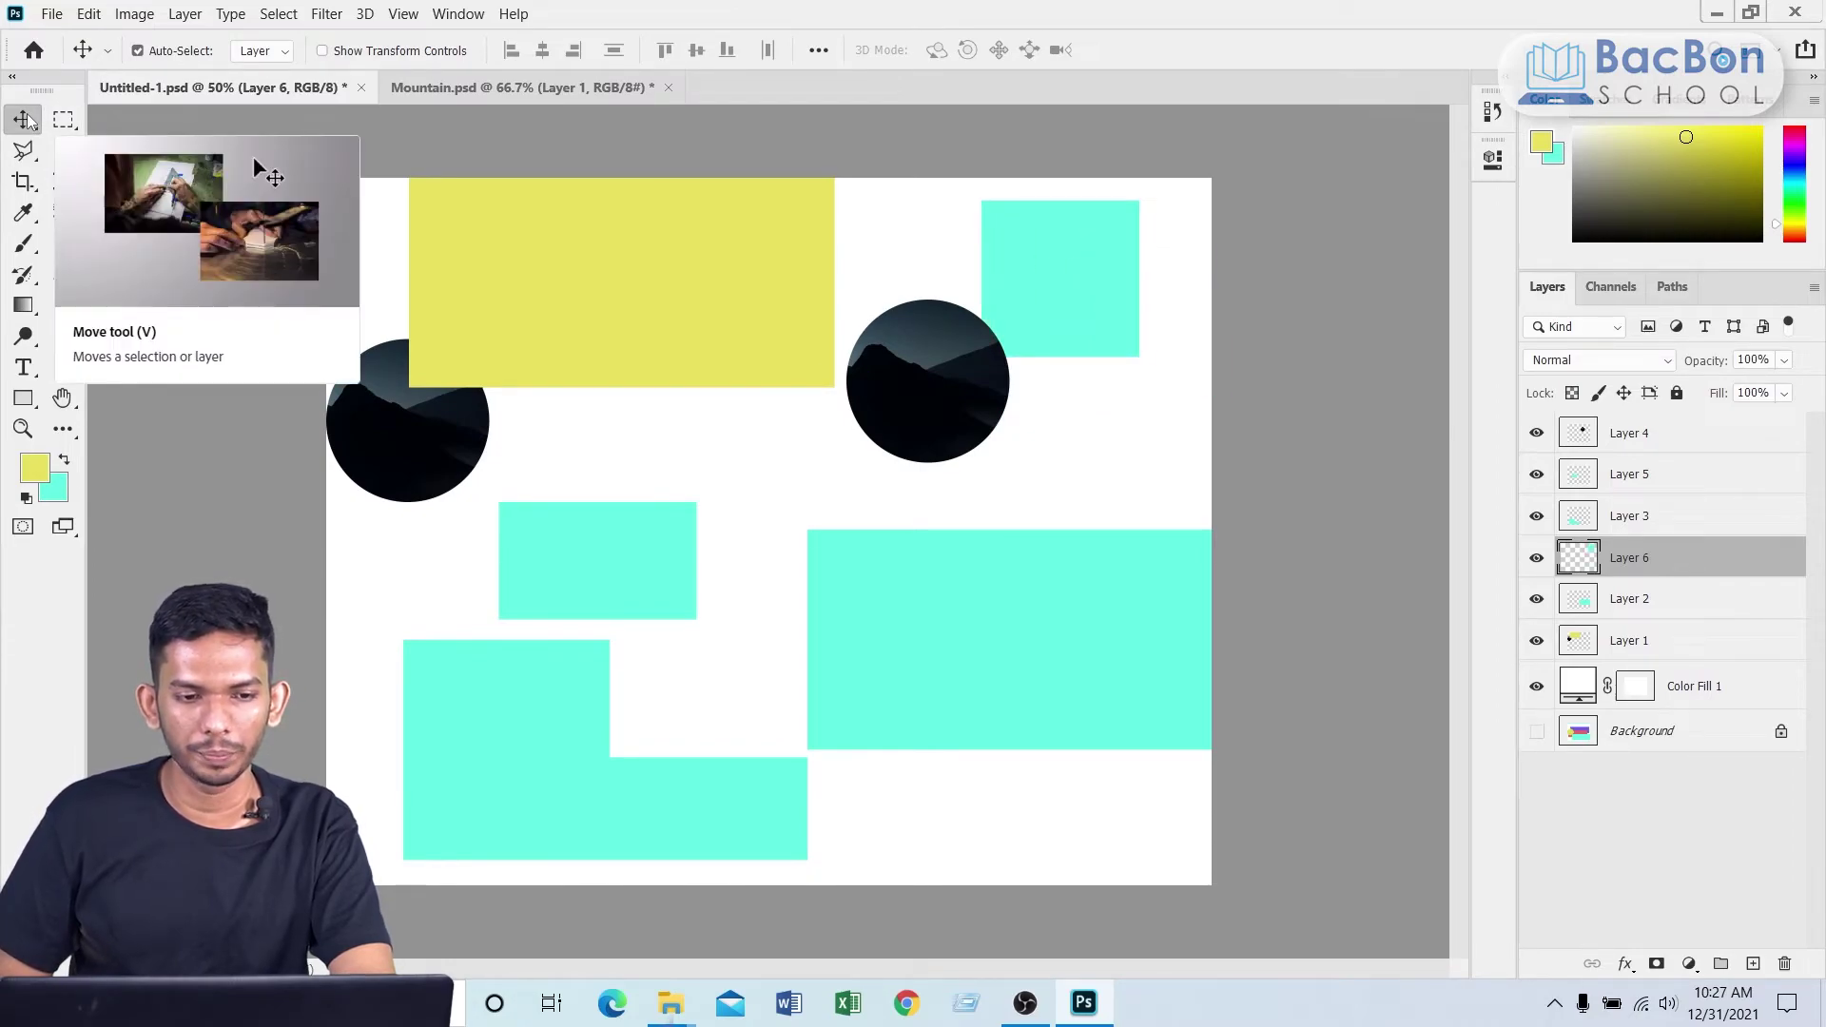
{"action": "mouse_move", "coordinate": [1073, 251]}
{"action": "left_mouse_down"}
{"action": "mouse_move", "coordinate": [1195, 272]}
{"action": "mouse_move", "coordinate": [1123, 342]}
{"action": "left_mouse_up"}
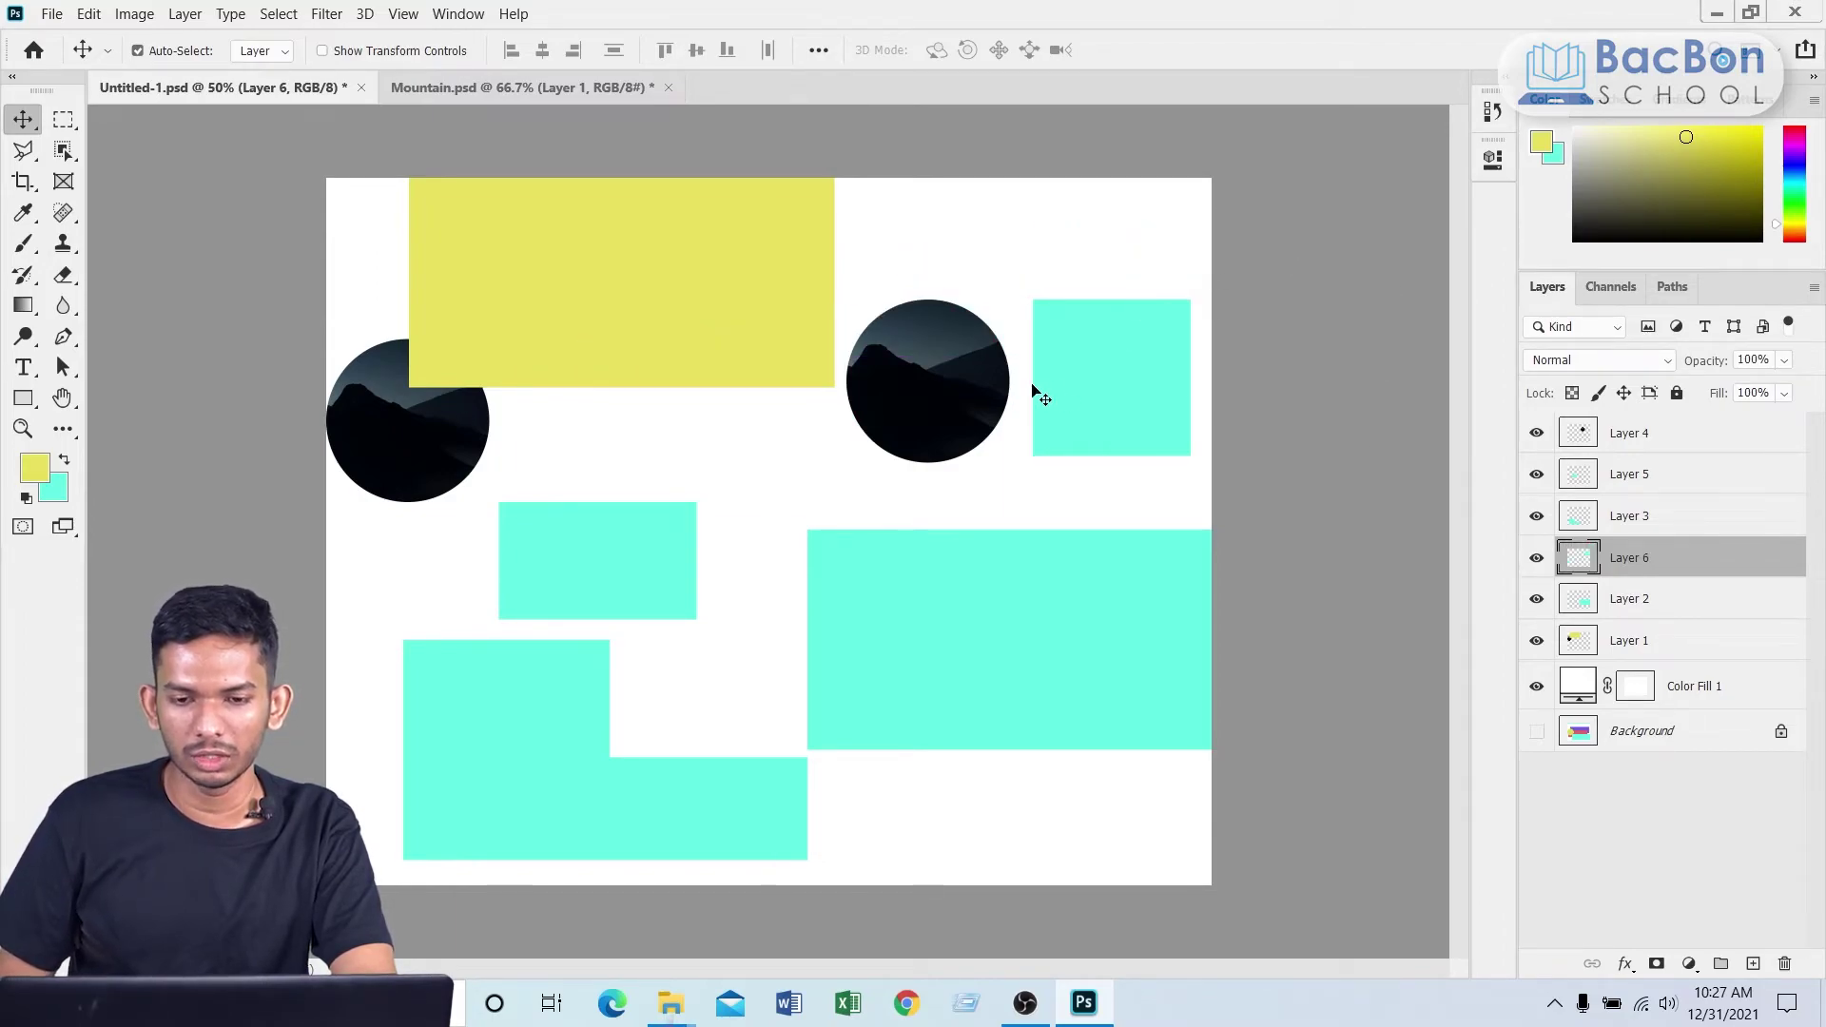
{"action": "mouse_move", "coordinate": [1084, 384]}
{"action": "left_mouse_down"}
{"action": "mouse_move", "coordinate": [1090, 333]}
{"action": "mouse_move", "coordinate": [848, 396]}
{"action": "left_mouse_up"}
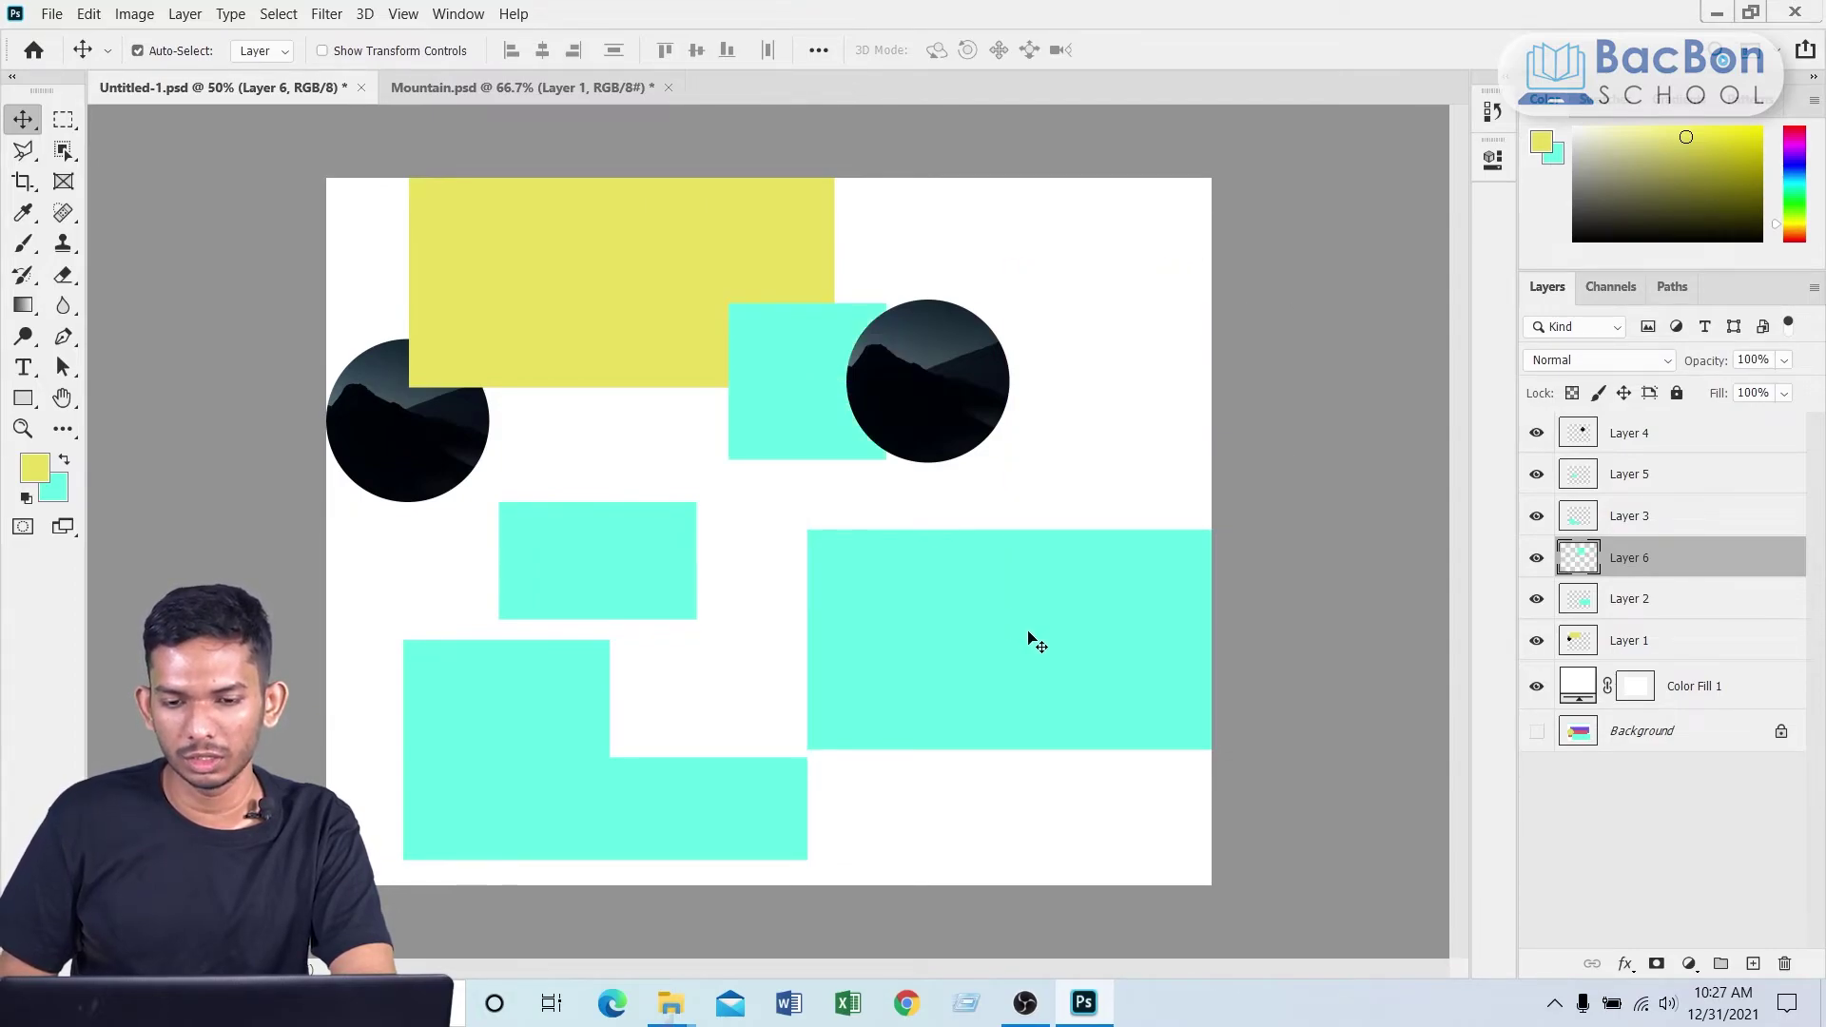
Step: Reposition the large cyan rectangle left toward the centre of the canvas
{"action": "left_click", "coordinate": [1179, 582]}
{"action": "left_click_drag", "start_coordinate": [1167, 575], "coordinate": [1149, 573]}
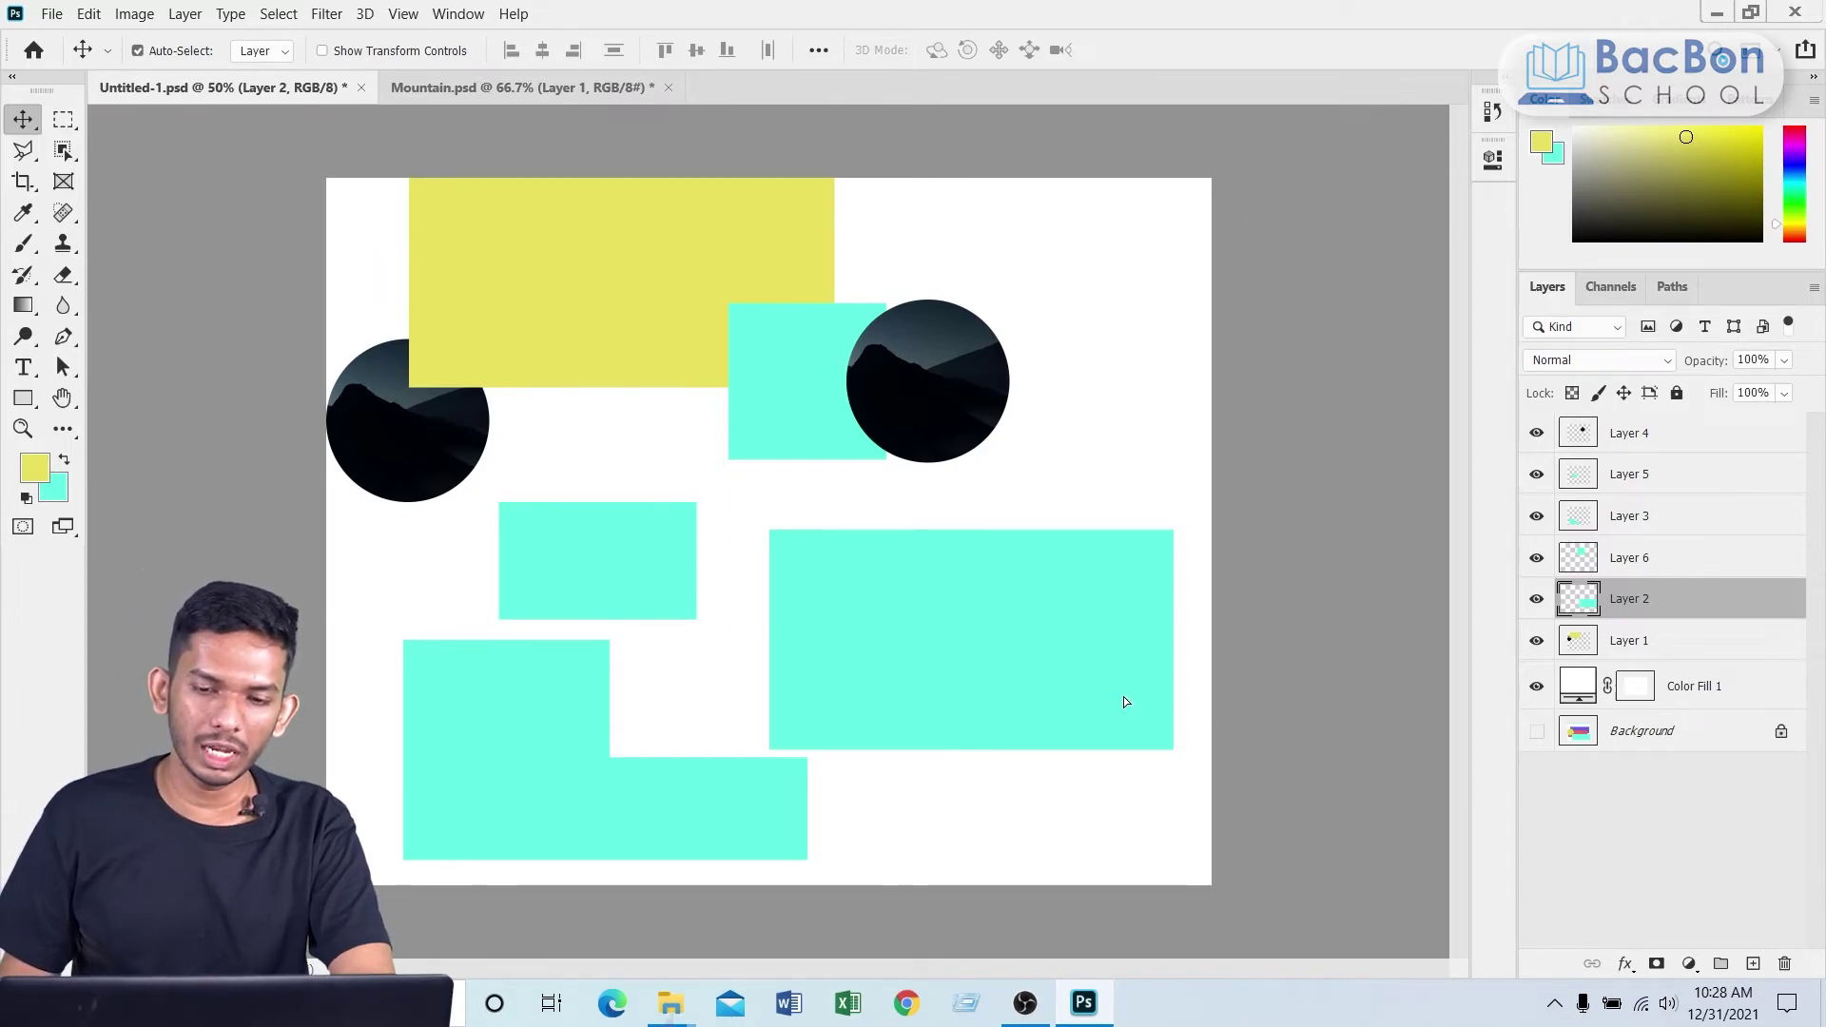
{"action": "mouse_move", "coordinate": [1122, 699]}
{"action": "left_mouse_down"}
{"action": "mouse_move", "coordinate": [1091, 575]}
{"action": "mouse_move", "coordinate": [914, 666]}
{"action": "left_mouse_up"}
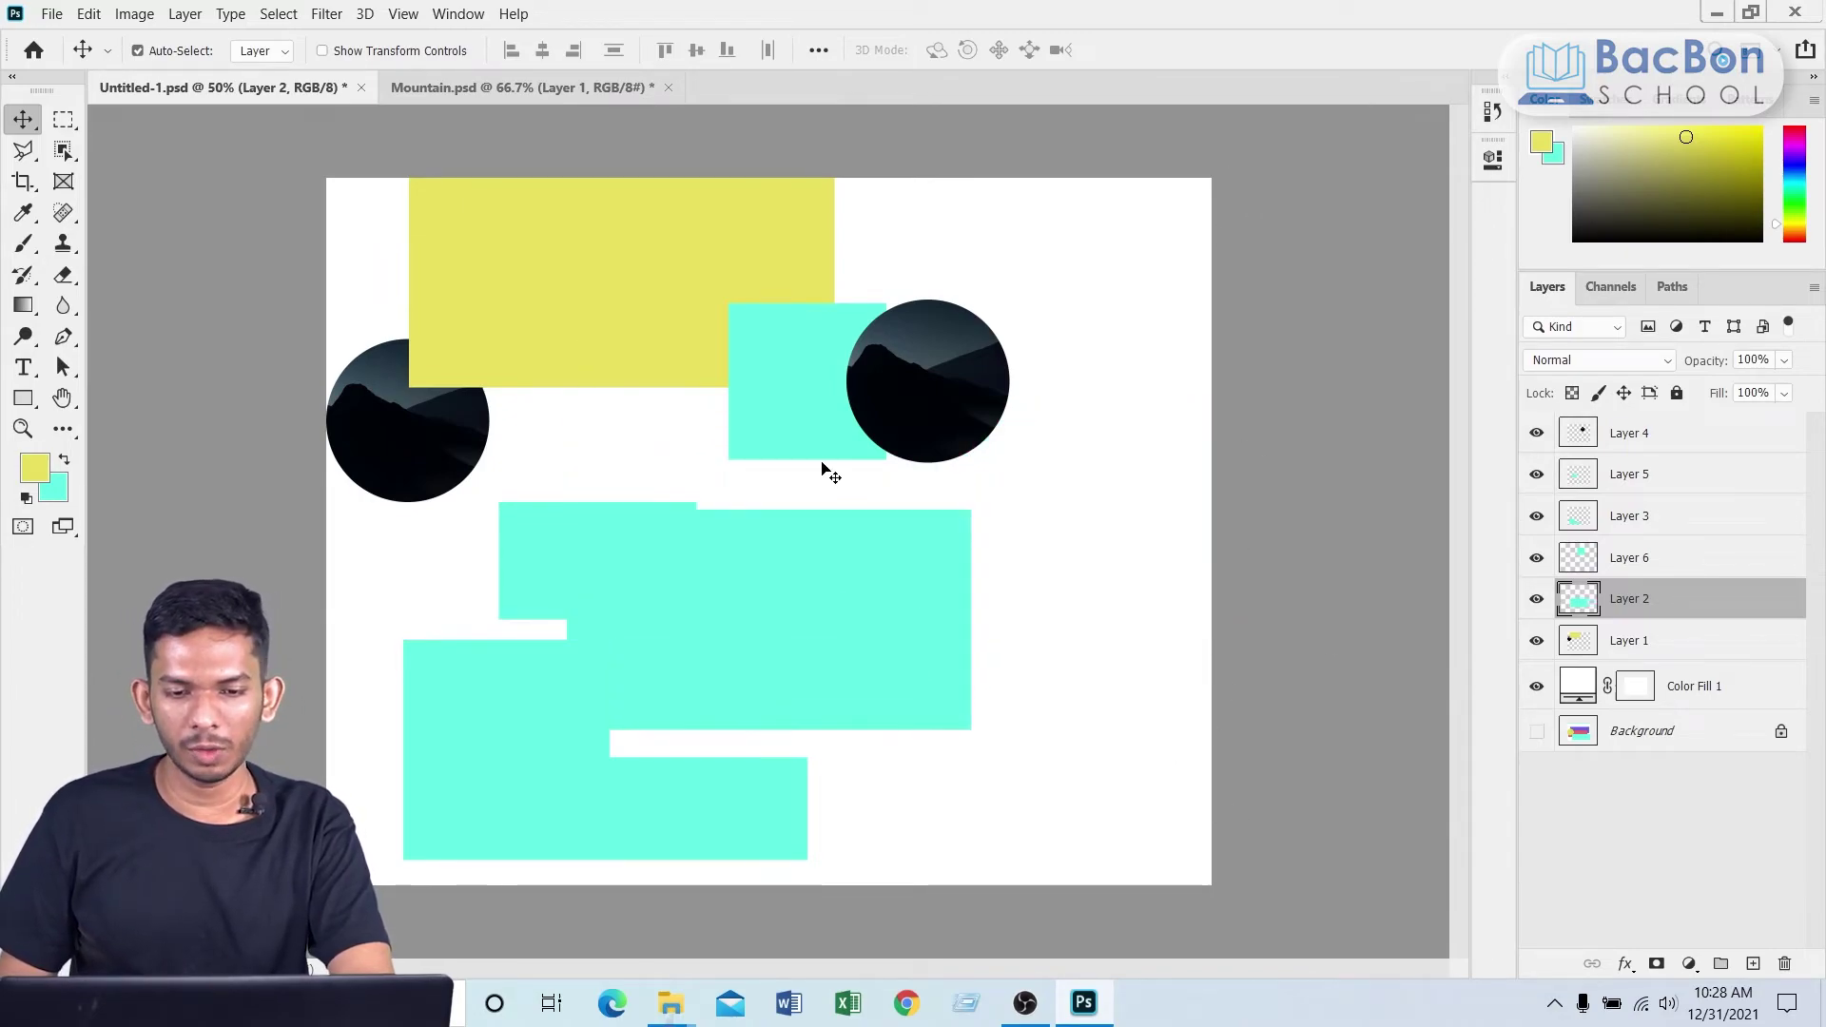
{"action": "mouse_move", "coordinate": [824, 455]}
{"action": "left_mouse_down"}
{"action": "mouse_move", "coordinate": [816, 559]}
{"action": "mouse_move", "coordinate": [1098, 521]}
{"action": "mouse_move", "coordinate": [857, 283]}
{"action": "mouse_move", "coordinate": [567, 442]}
{"action": "mouse_move", "coordinate": [1019, 466]}
{"action": "mouse_move", "coordinate": [1068, 503]}
{"action": "left_mouse_up"}
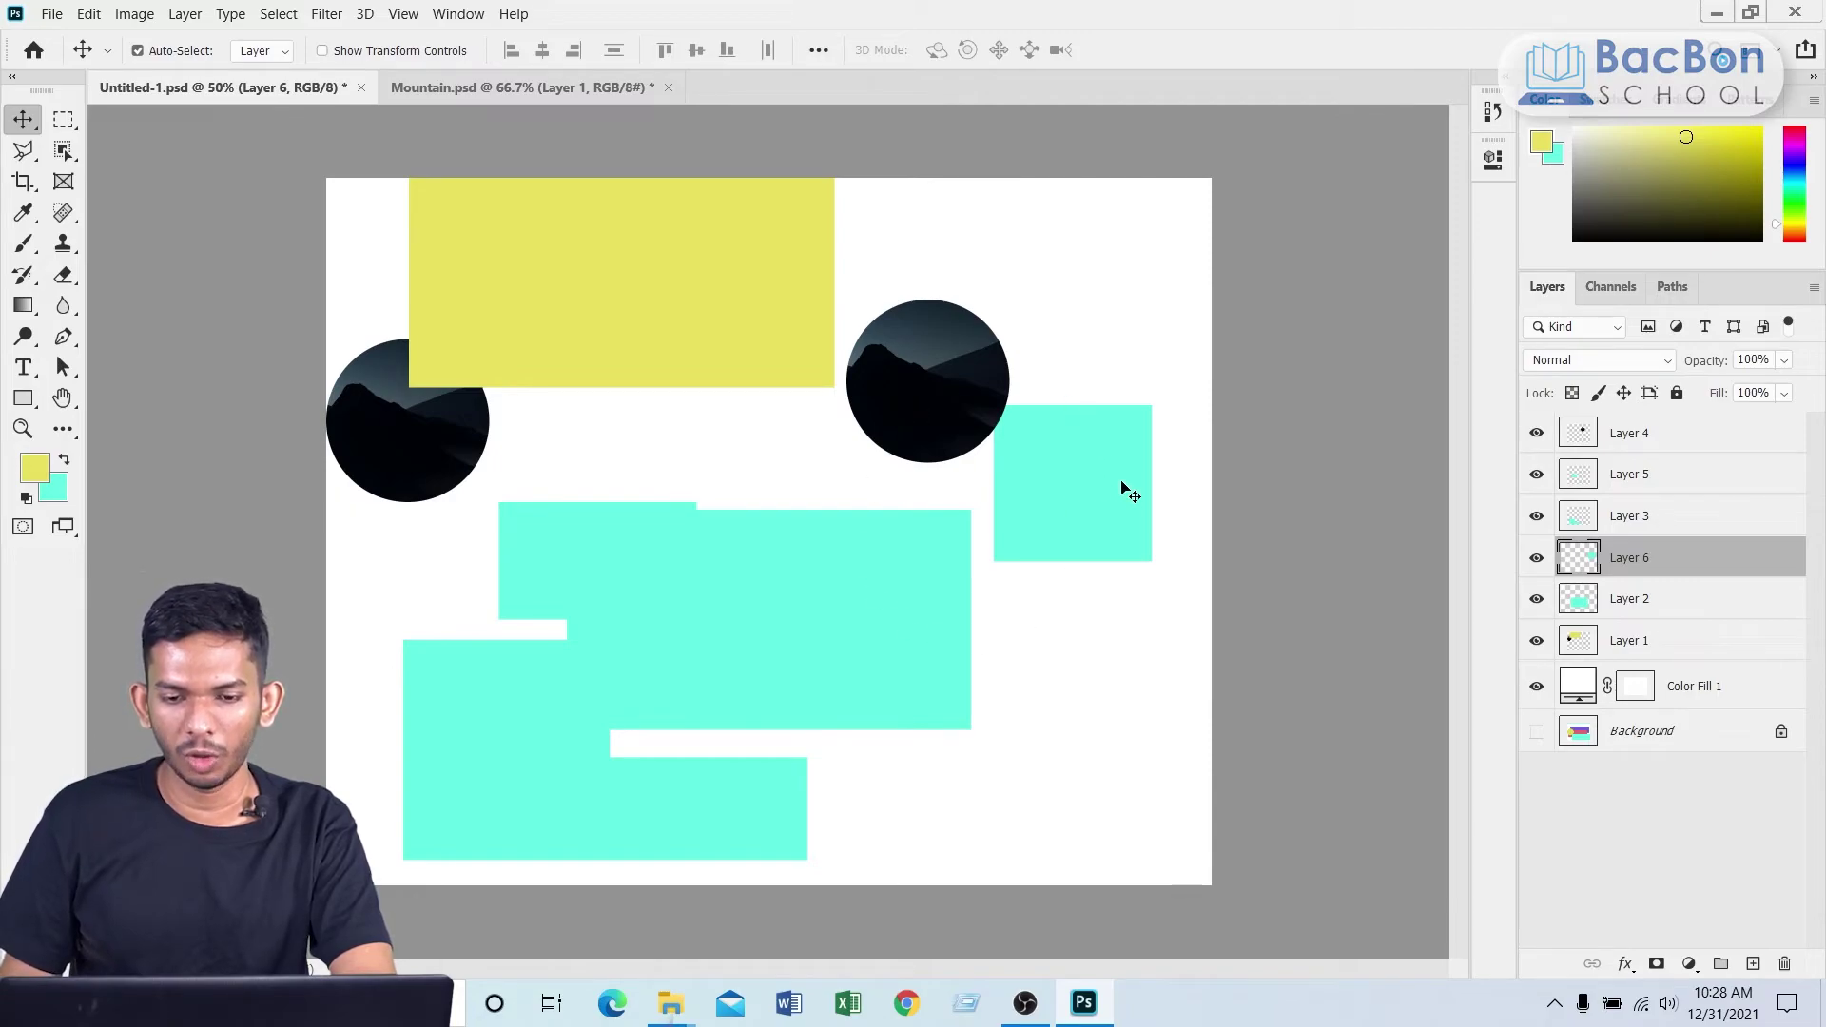
Step: Settle the small cyan rectangle beside the right circle and shift the yellow block down slightly
{"action": "left_click_drag", "start_coordinate": [1061, 512], "coordinate": [924, 549]}
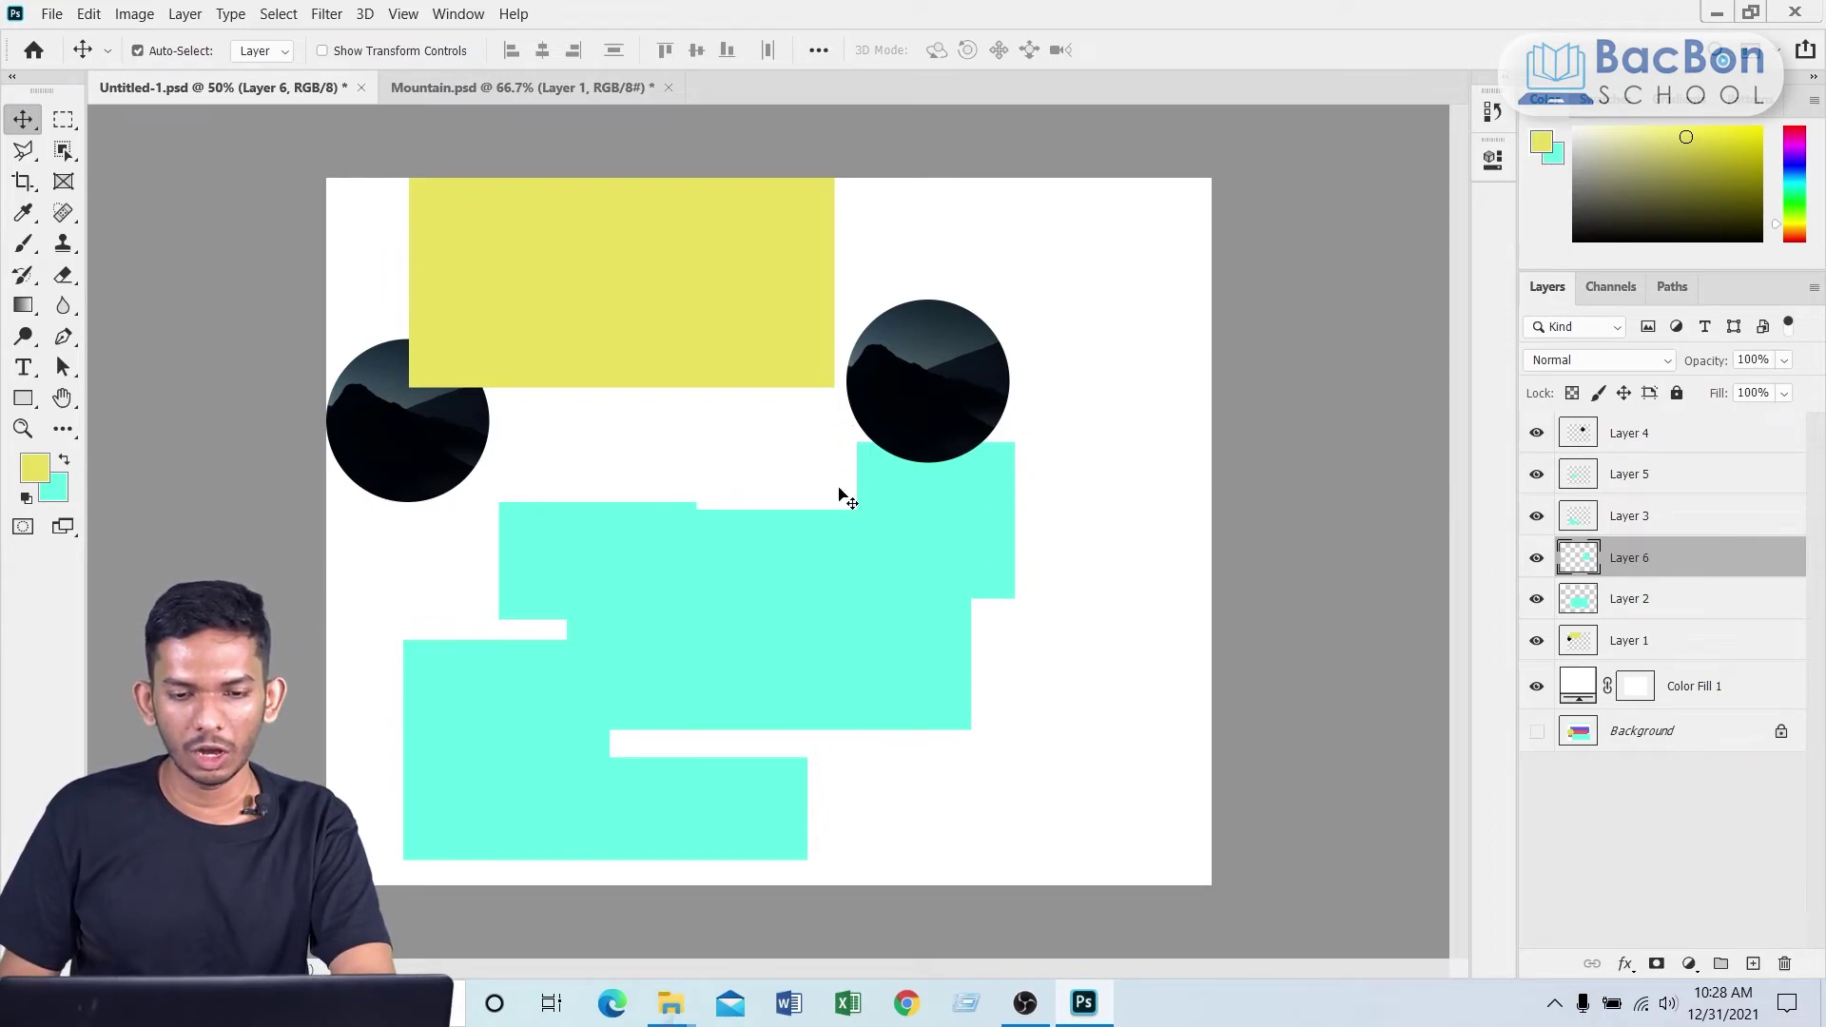
{"action": "left_click_drag", "start_coordinate": [937, 518], "coordinate": [1084, 451]}
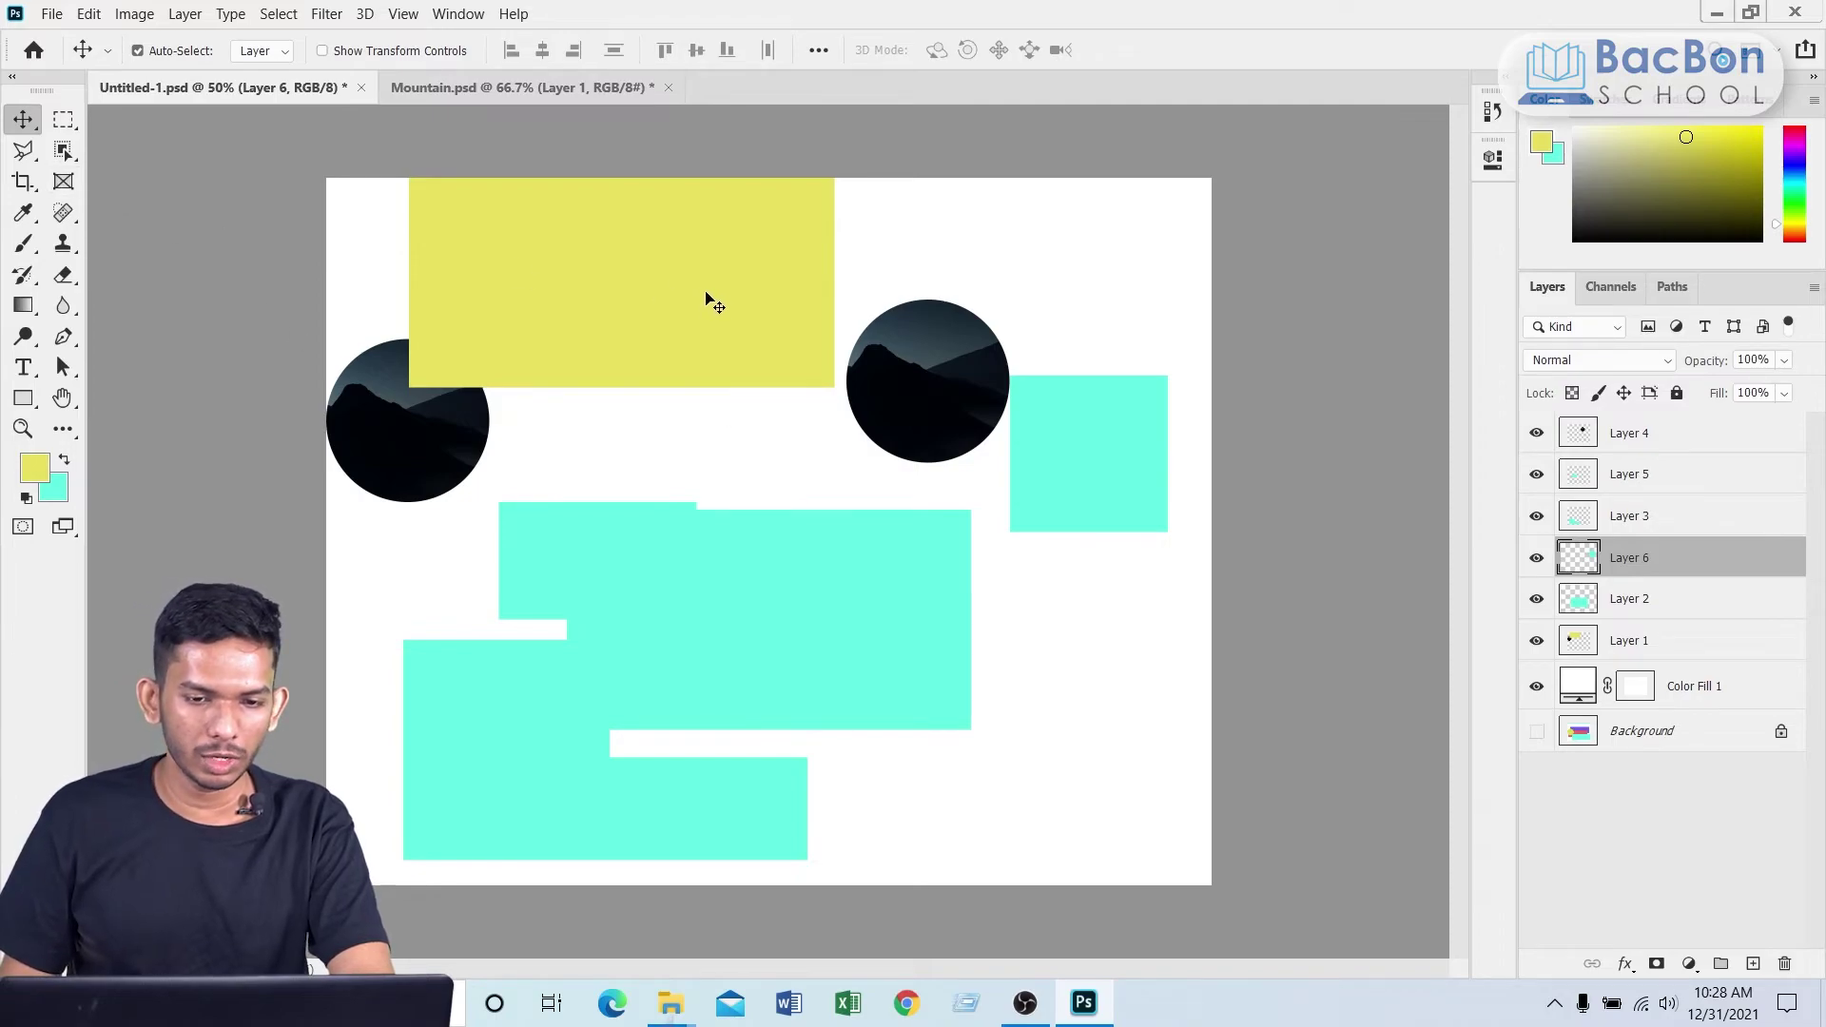
{"action": "left_click_drag", "start_coordinate": [711, 302], "coordinate": [724, 361]}
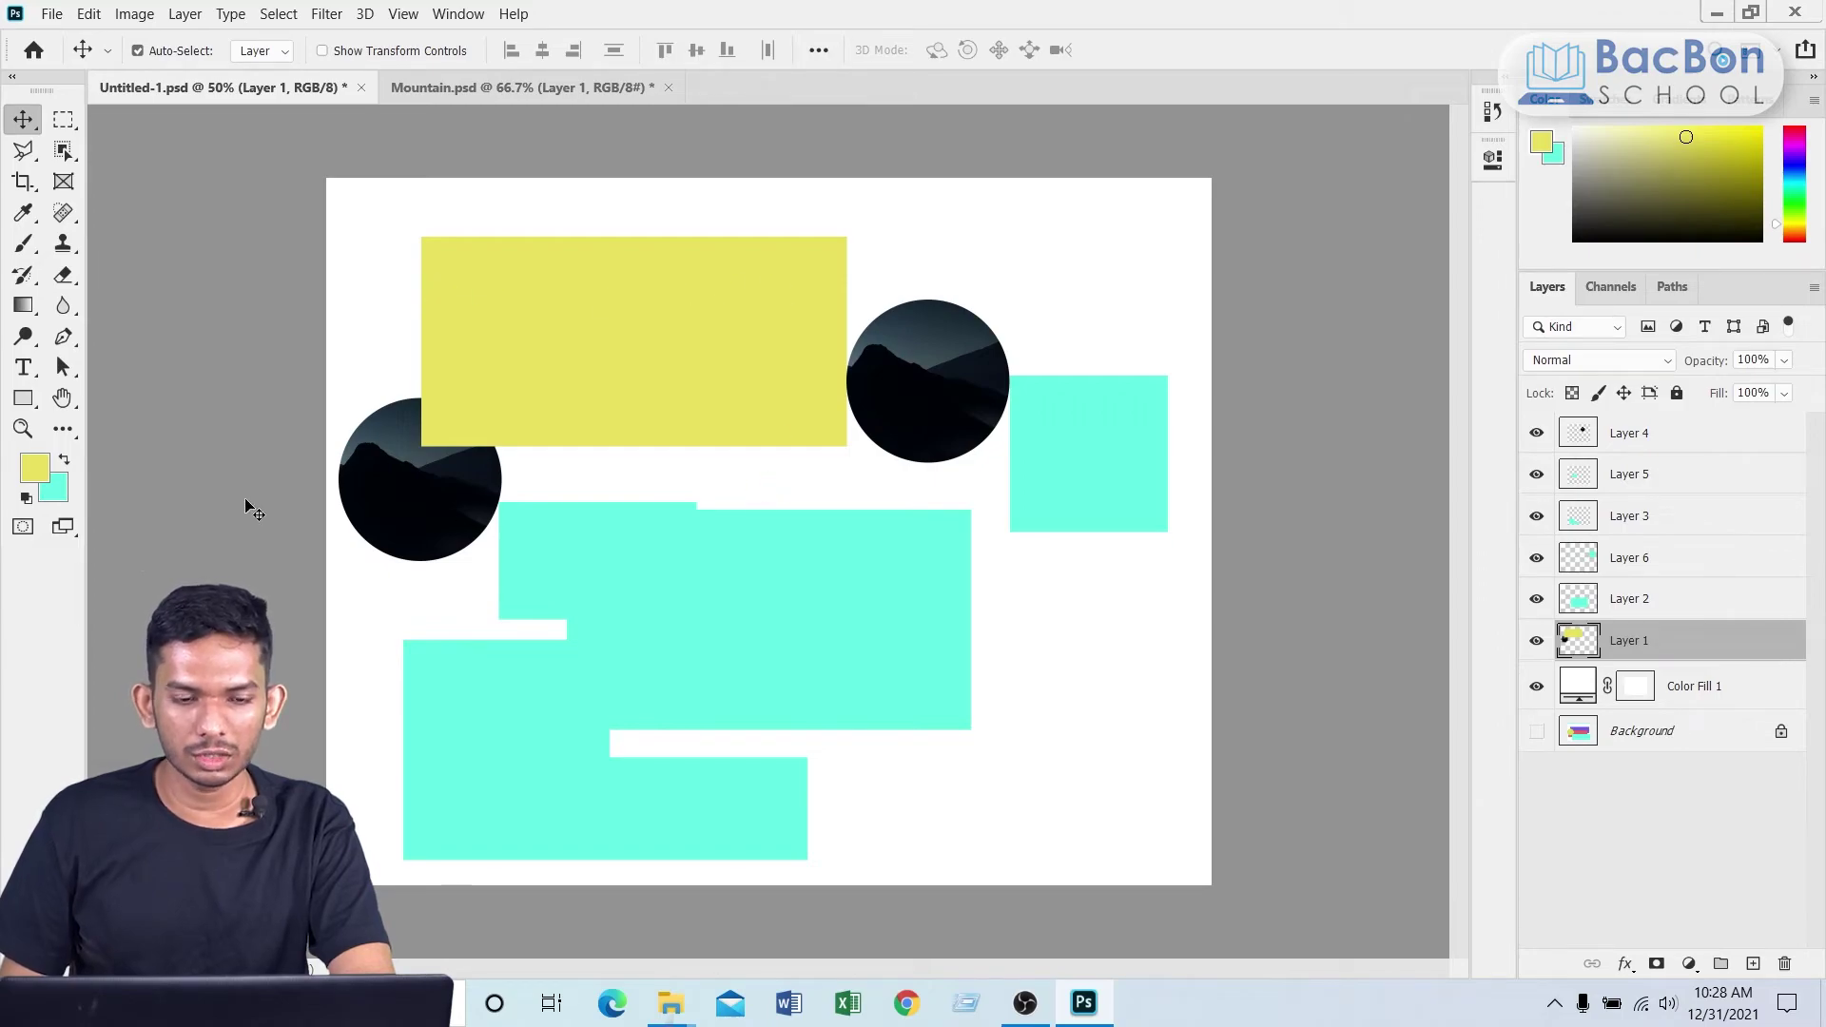
Step: Erase curved loops and a short stroke through Layer 1's yellow rectangle
{"action": "left_click", "coordinate": [64, 275]}
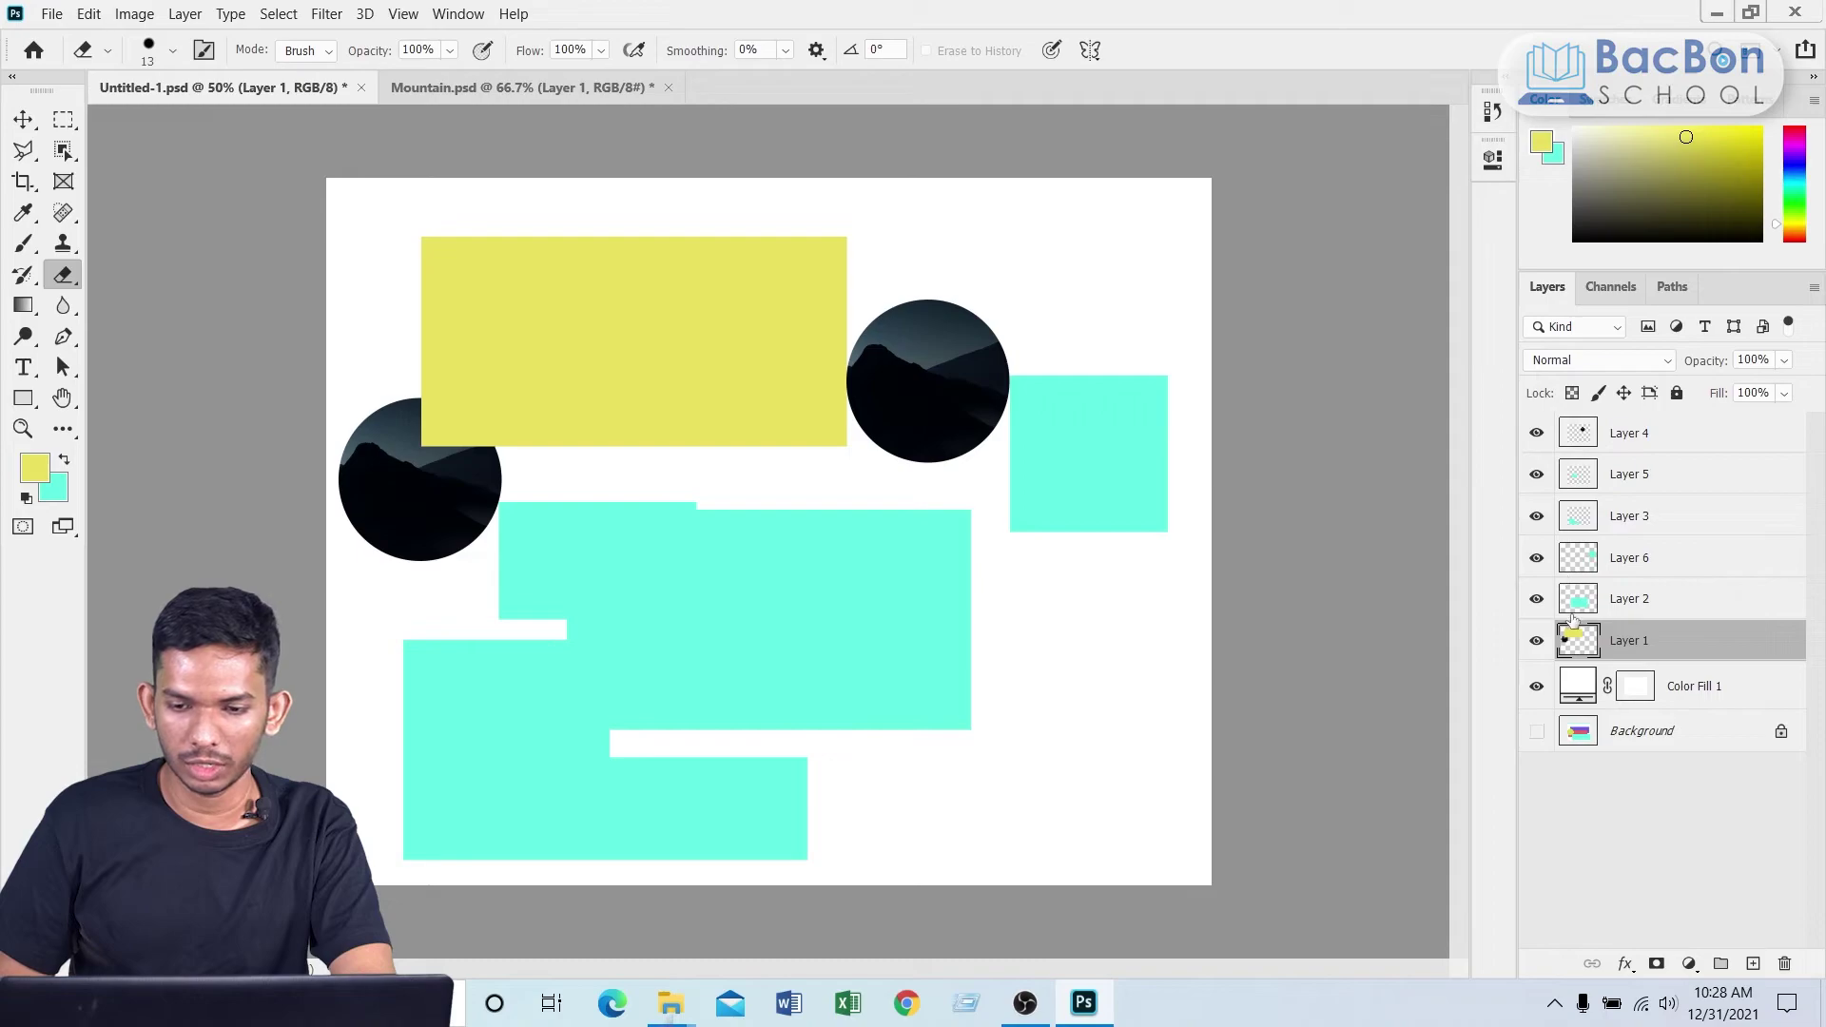
{"action": "left_click", "coordinate": [1536, 640]}
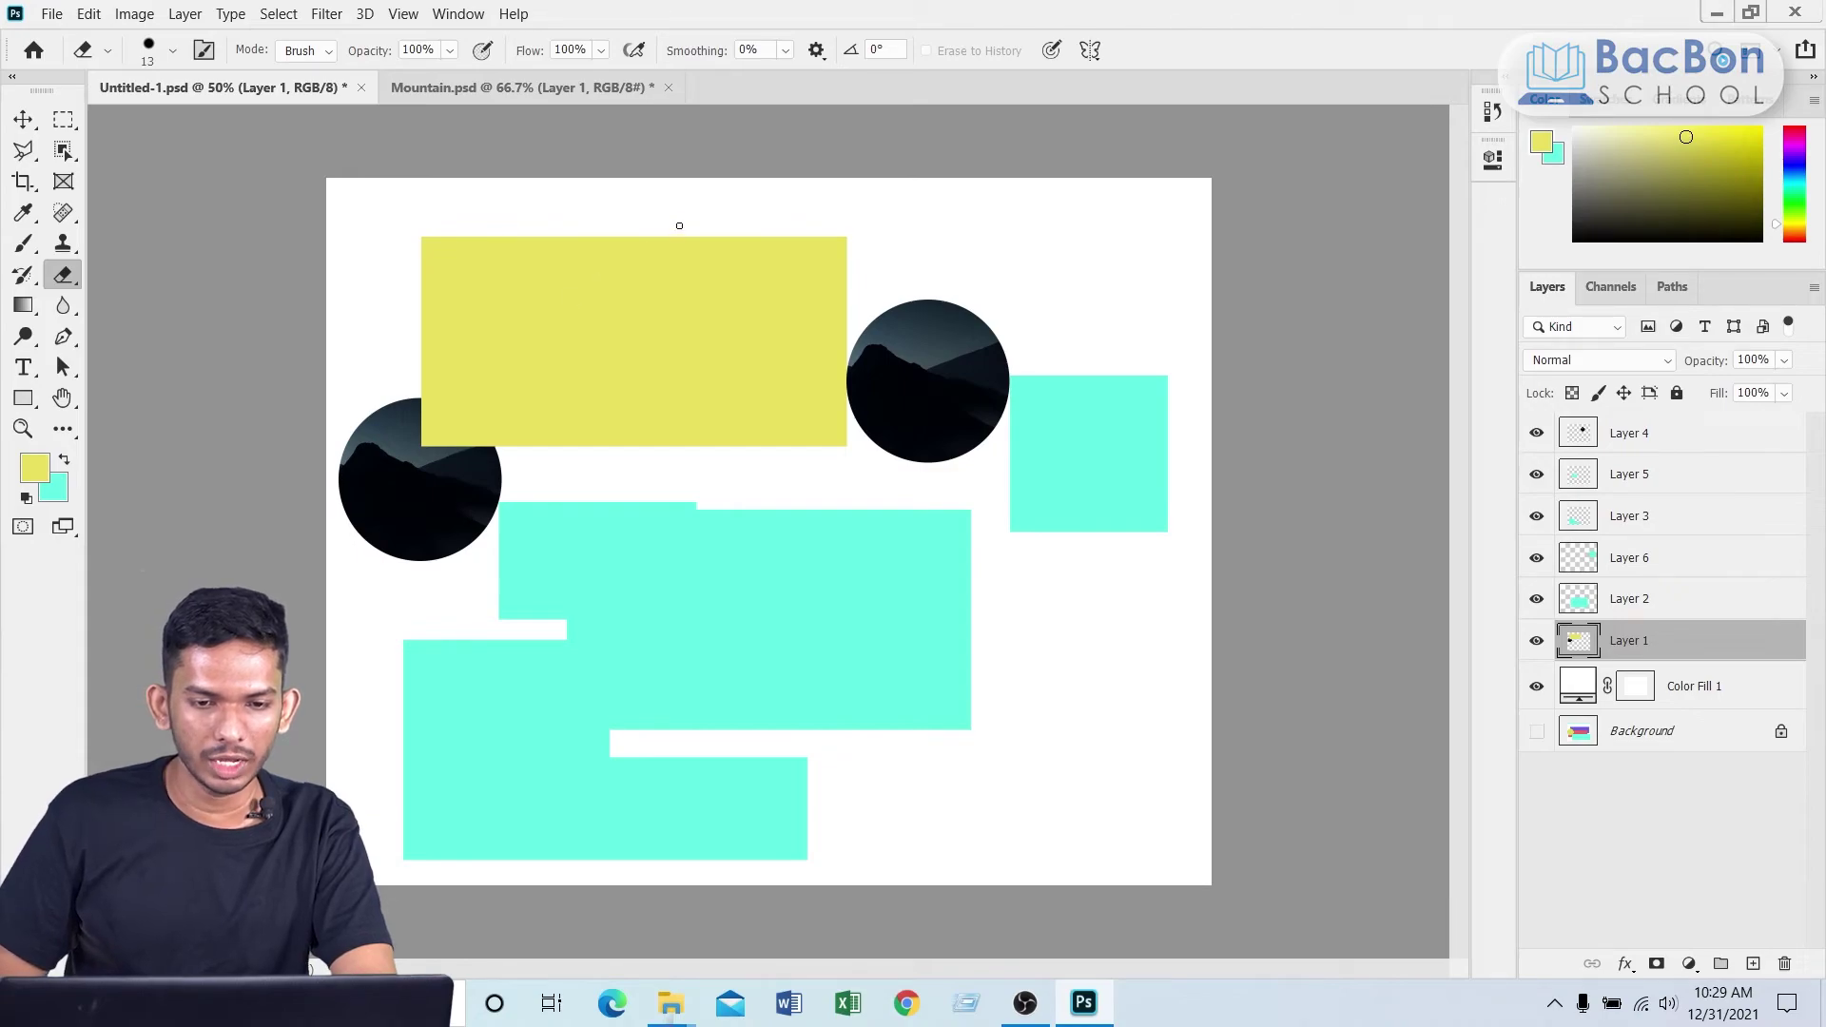
{"action": "left_click_drag", "start_coordinate": [595, 318], "coordinate": [530, 372]}
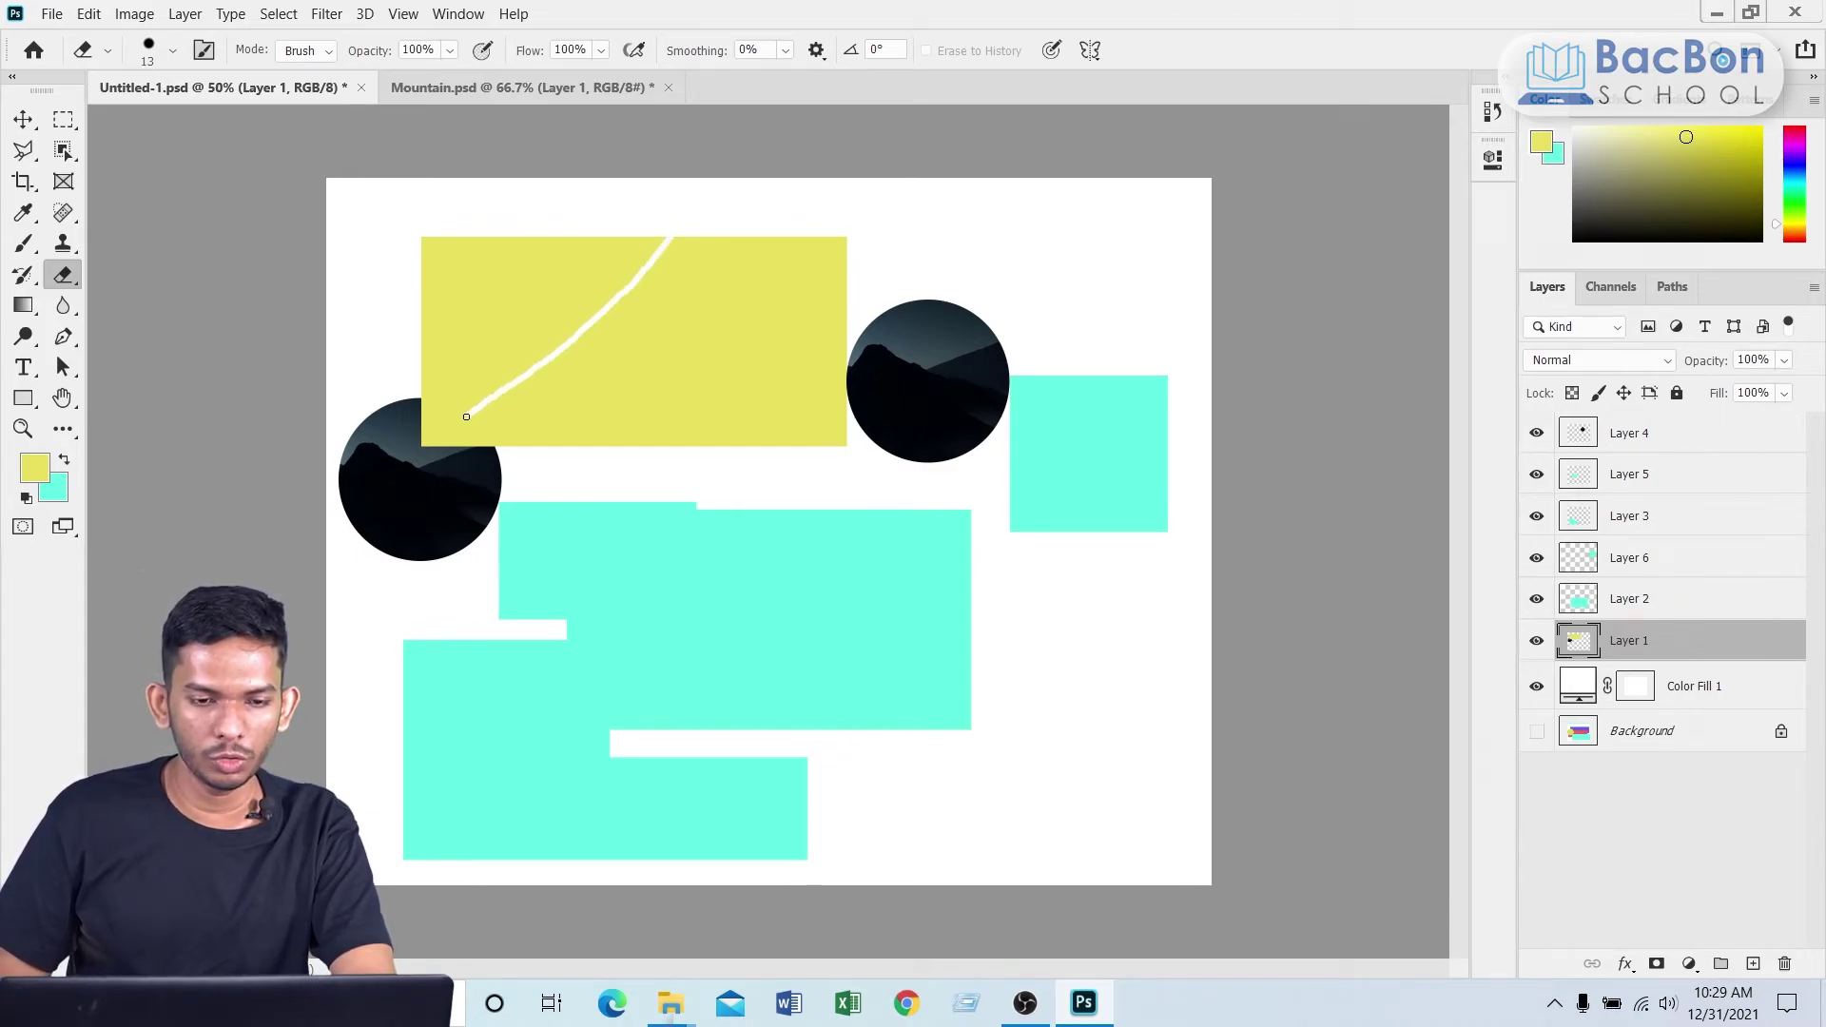
{"action": "mouse_move", "coordinate": [512, 430]}
{"action": "left_mouse_down"}
{"action": "mouse_move", "coordinate": [577, 394]}
{"action": "mouse_move", "coordinate": [497, 353]}
{"action": "left_mouse_up"}
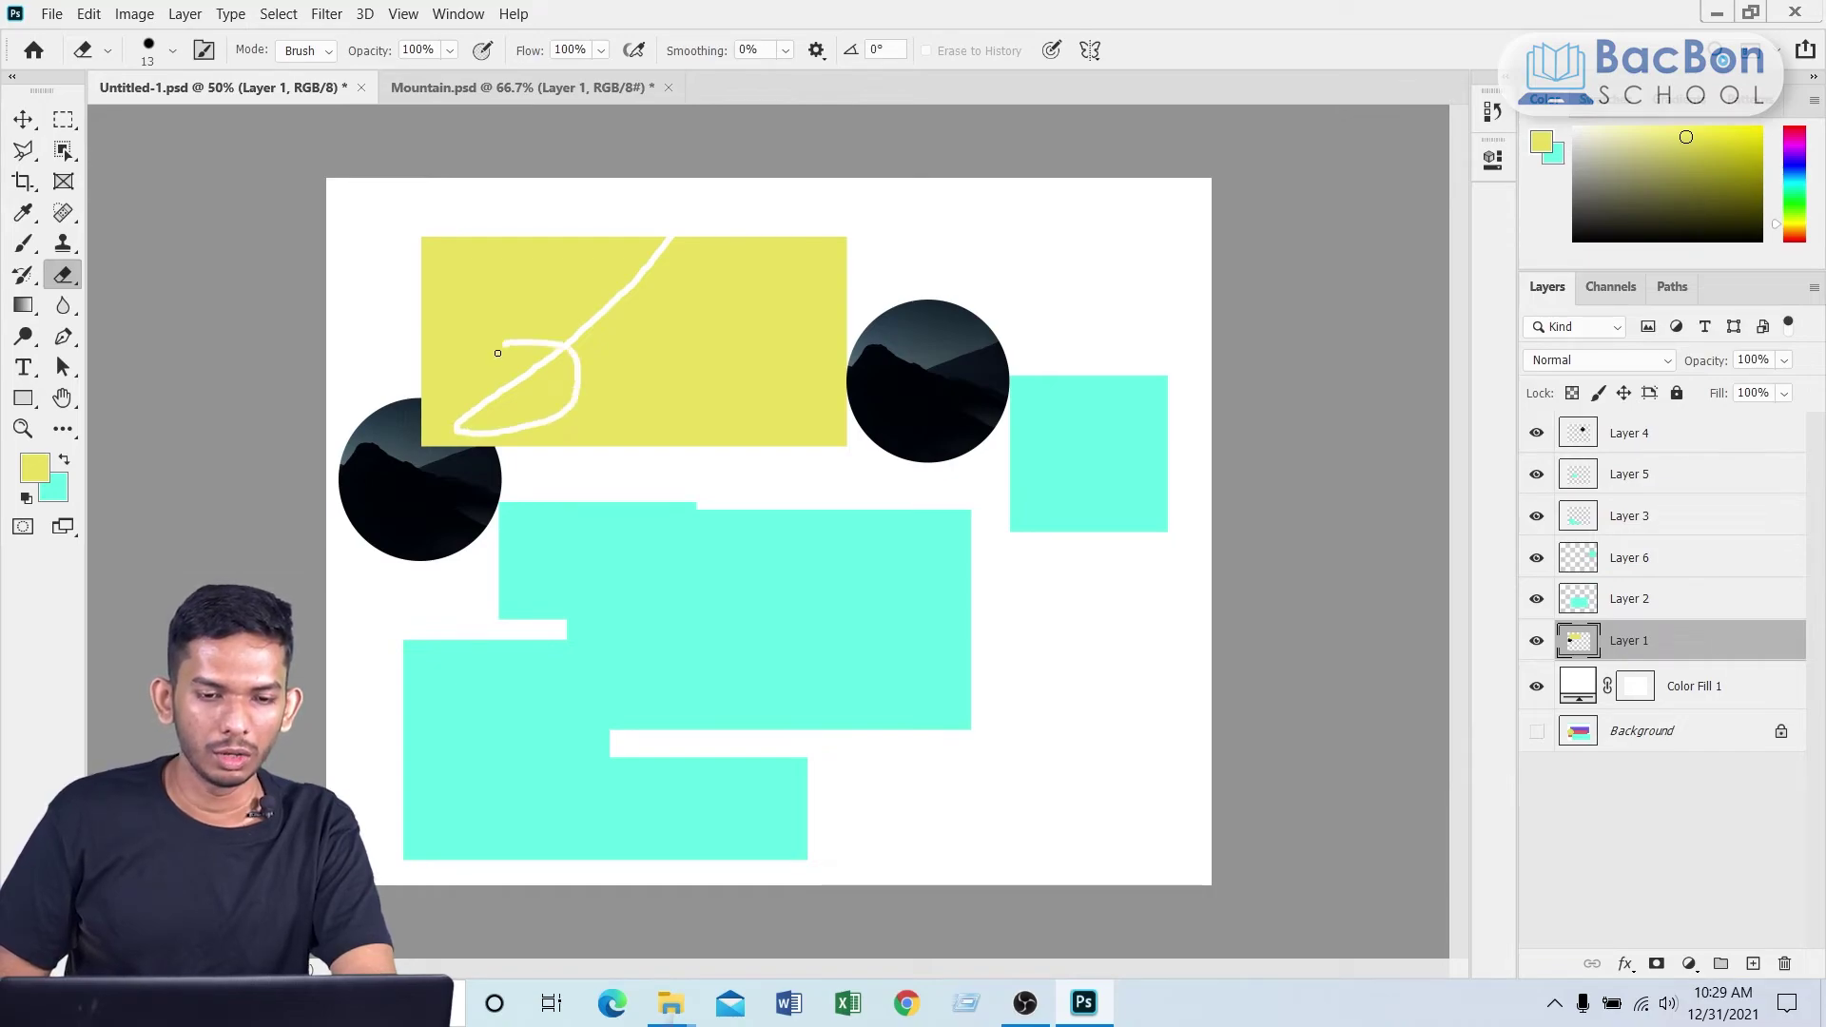
{"action": "mouse_move", "coordinate": [637, 352]}
{"action": "left_mouse_down"}
{"action": "mouse_move", "coordinate": [628, 426]}
{"action": "mouse_move", "coordinate": [623, 376]}
{"action": "mouse_move", "coordinate": [701, 342]}
{"action": "mouse_move", "coordinate": [632, 318]}
{"action": "left_mouse_up"}
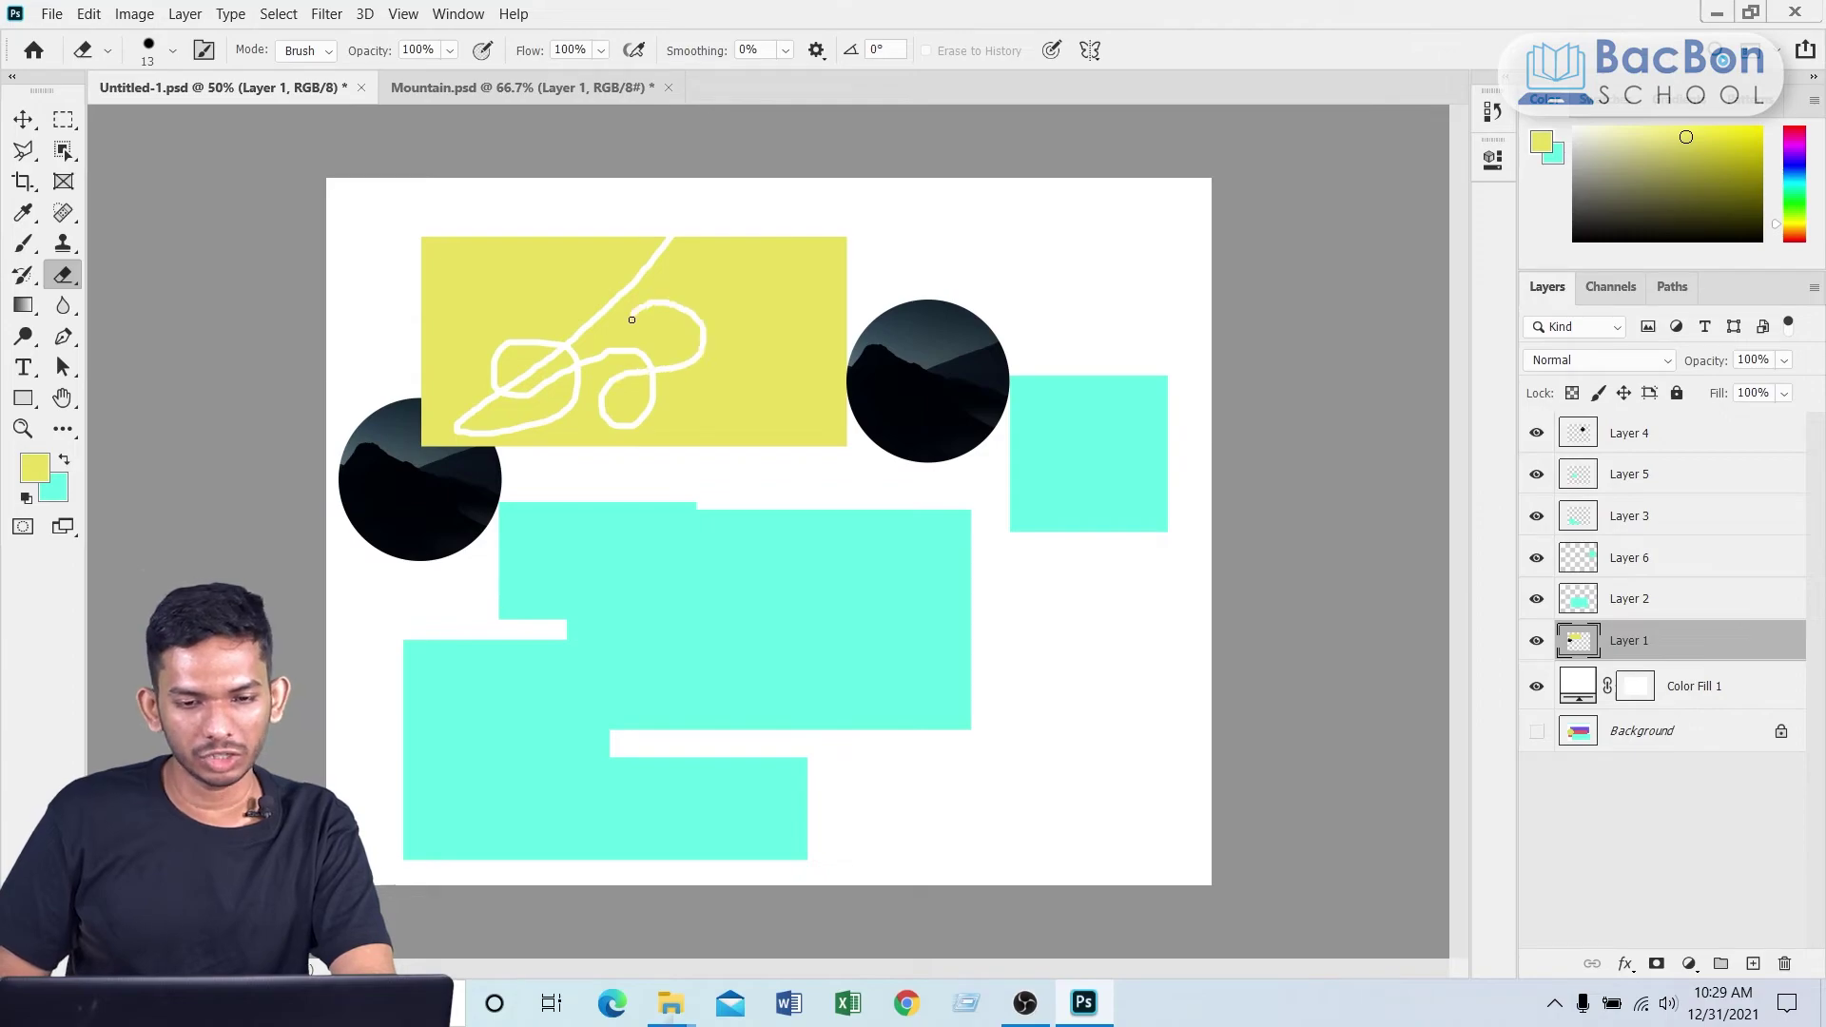
{"action": "left_click_drag", "start_coordinate": [734, 263], "coordinate": [754, 323]}
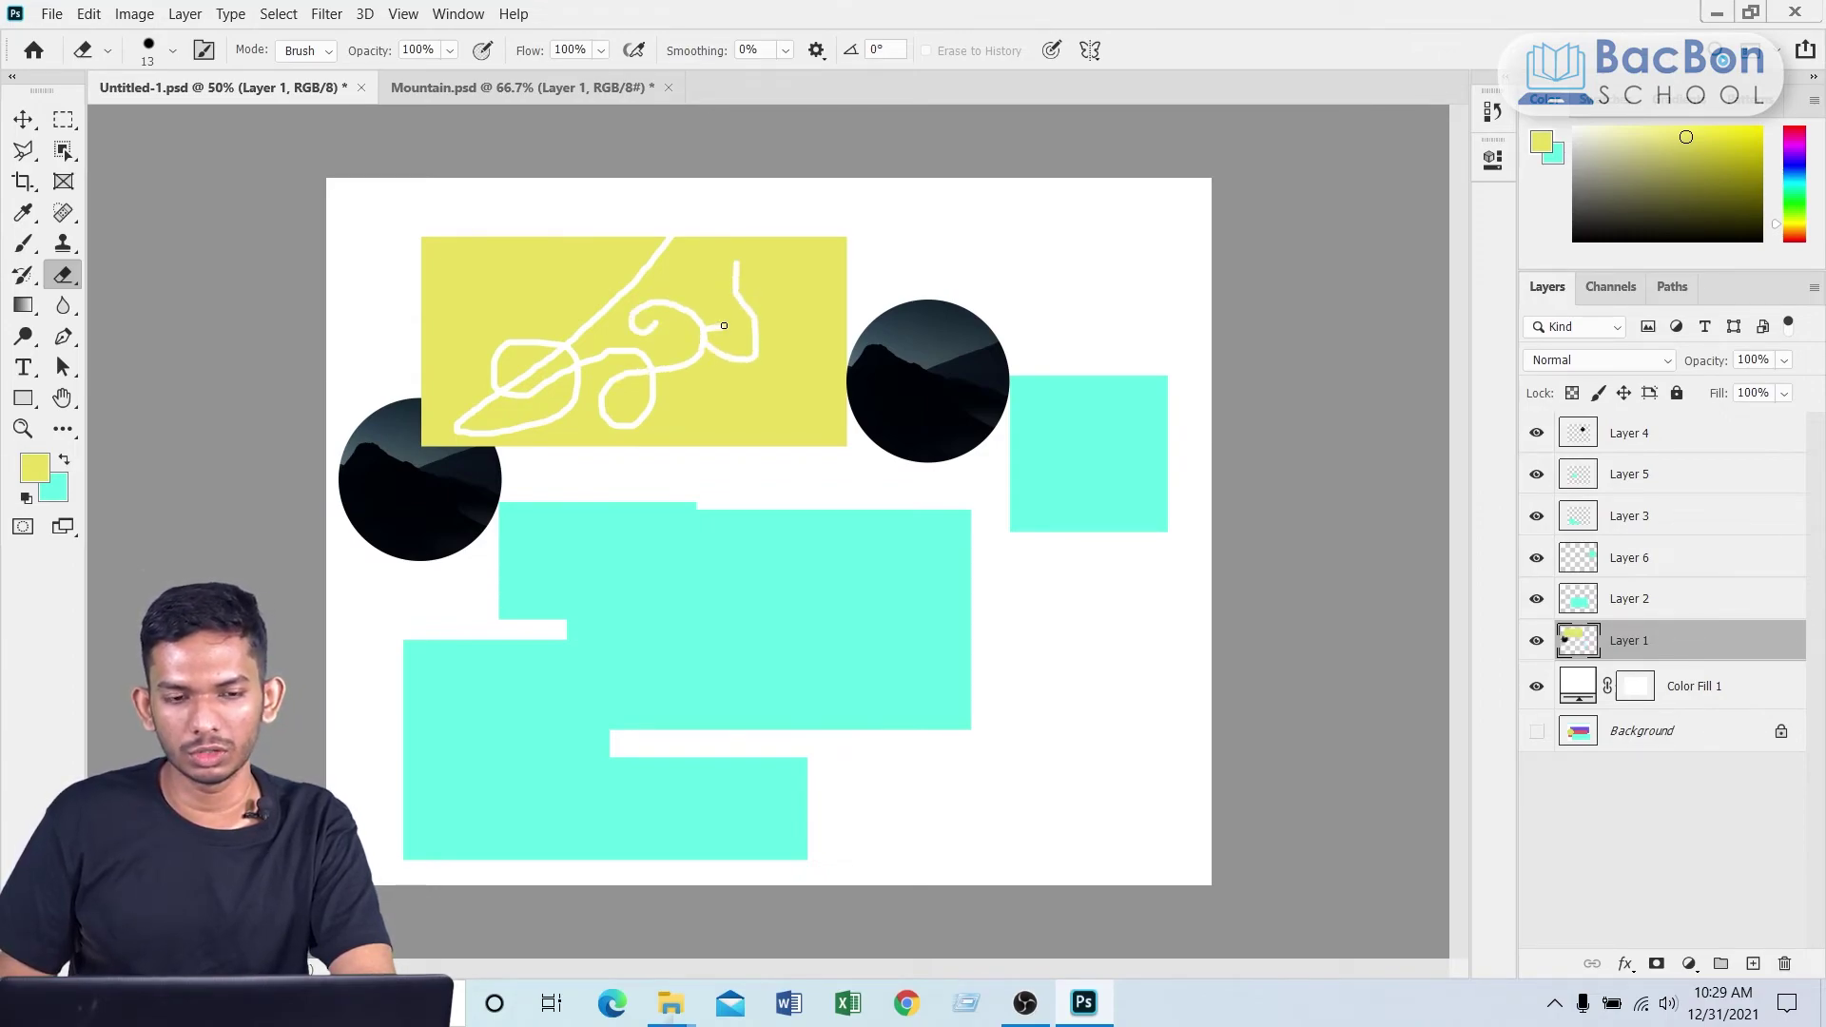
Step: Set the Color Fill 1 layer's colour to red
{"action": "double_click", "coordinate": [1578, 684]}
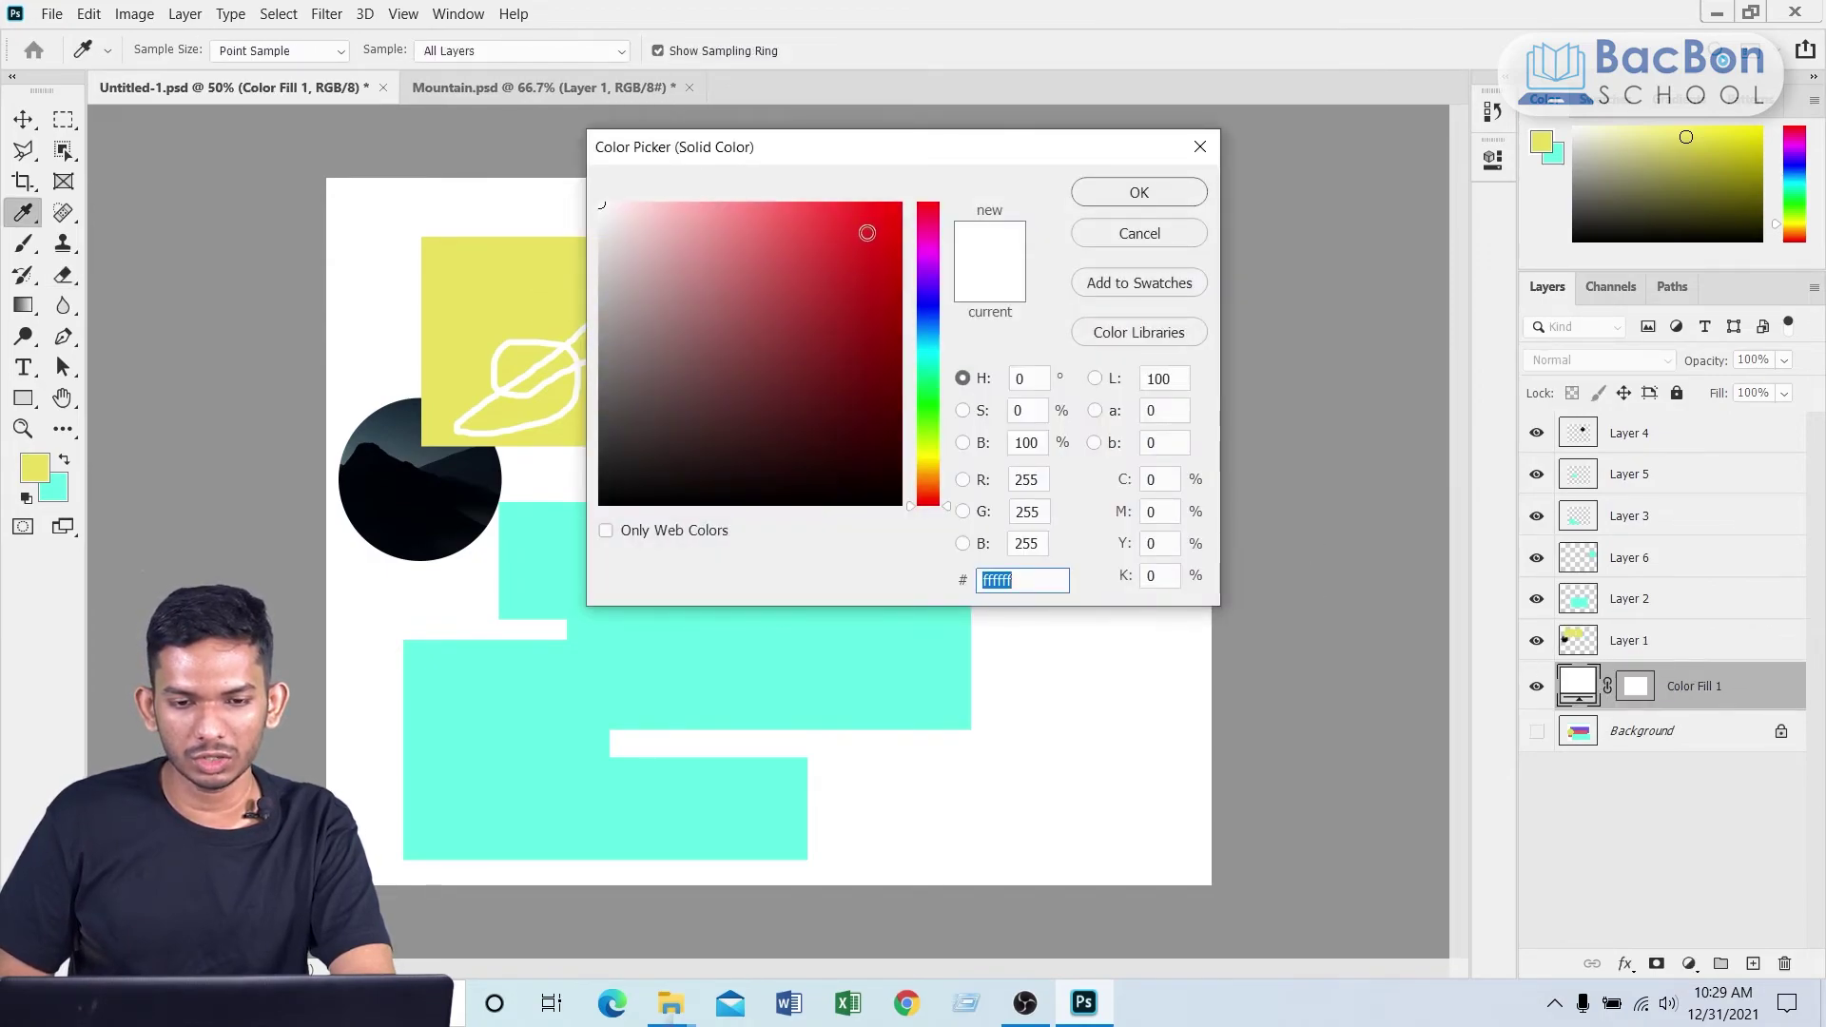
{"action": "left_click", "coordinate": [866, 233]}
{"action": "left_click", "coordinate": [1139, 192]}
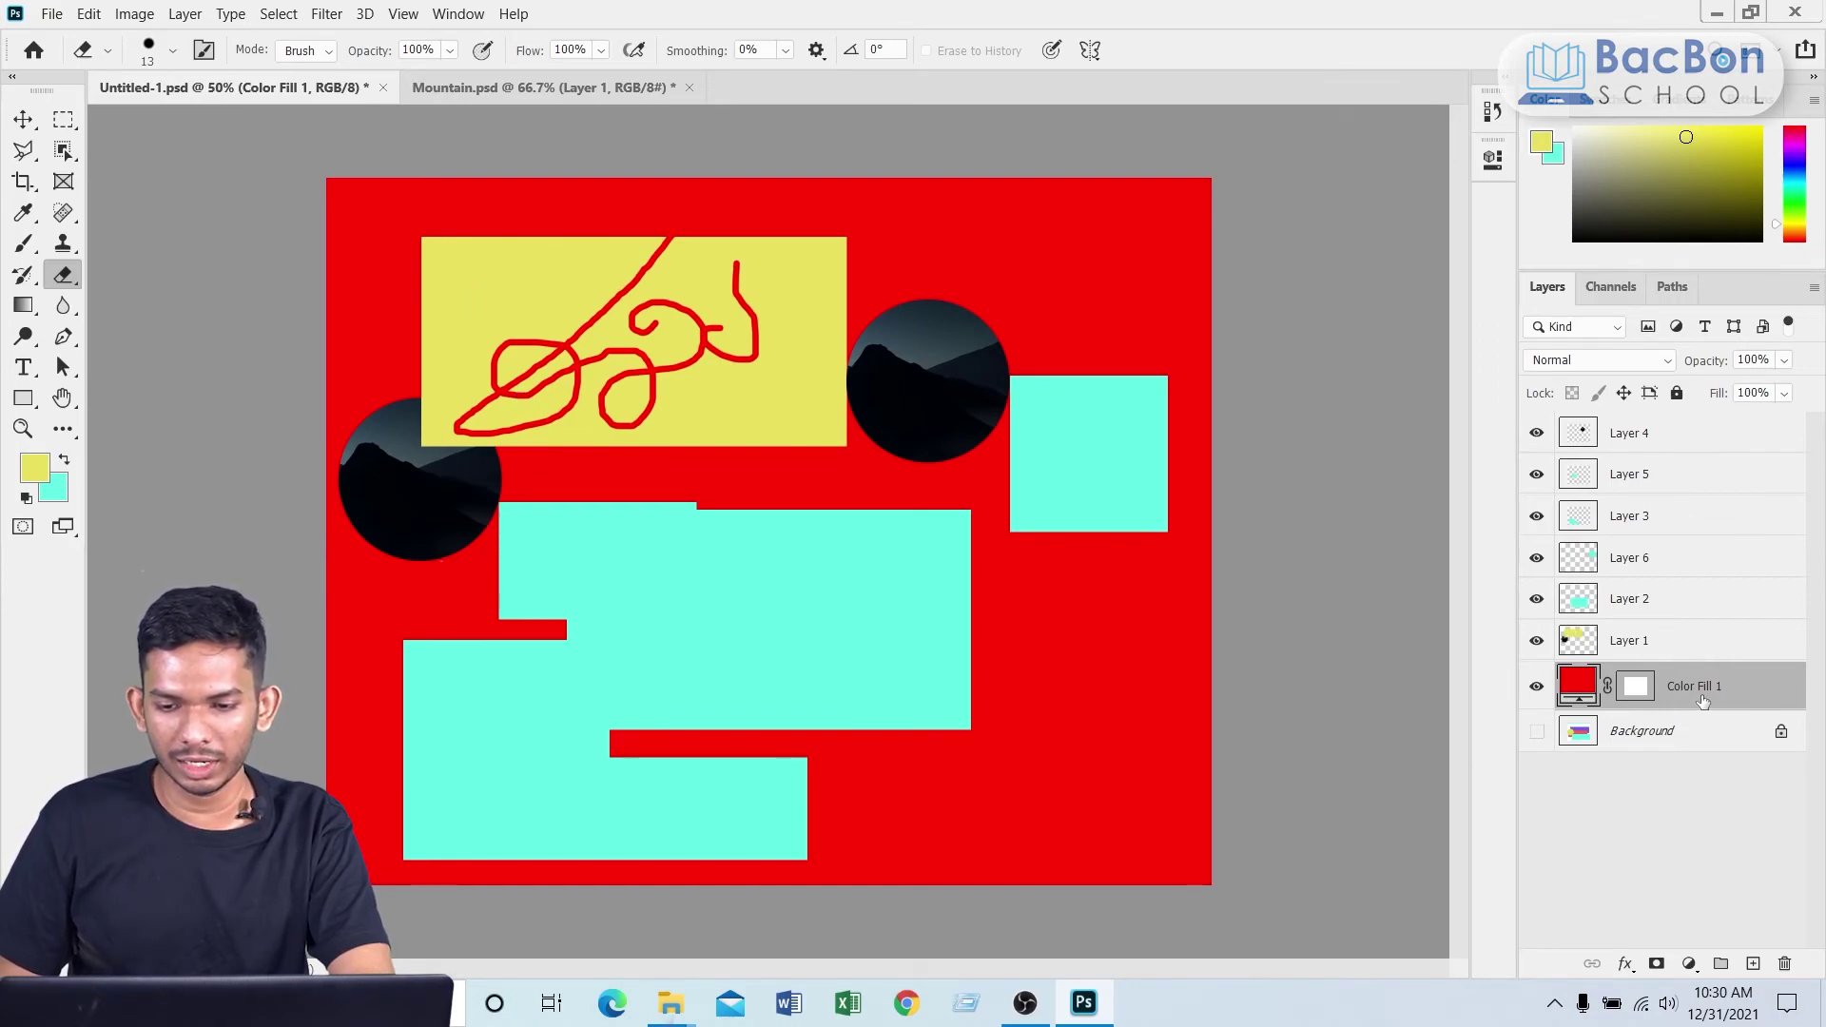
Step: On Layer 1, erase an L-shaped stroke and looping strokes through the yellow block
{"action": "left_click", "coordinate": [1670, 651]}
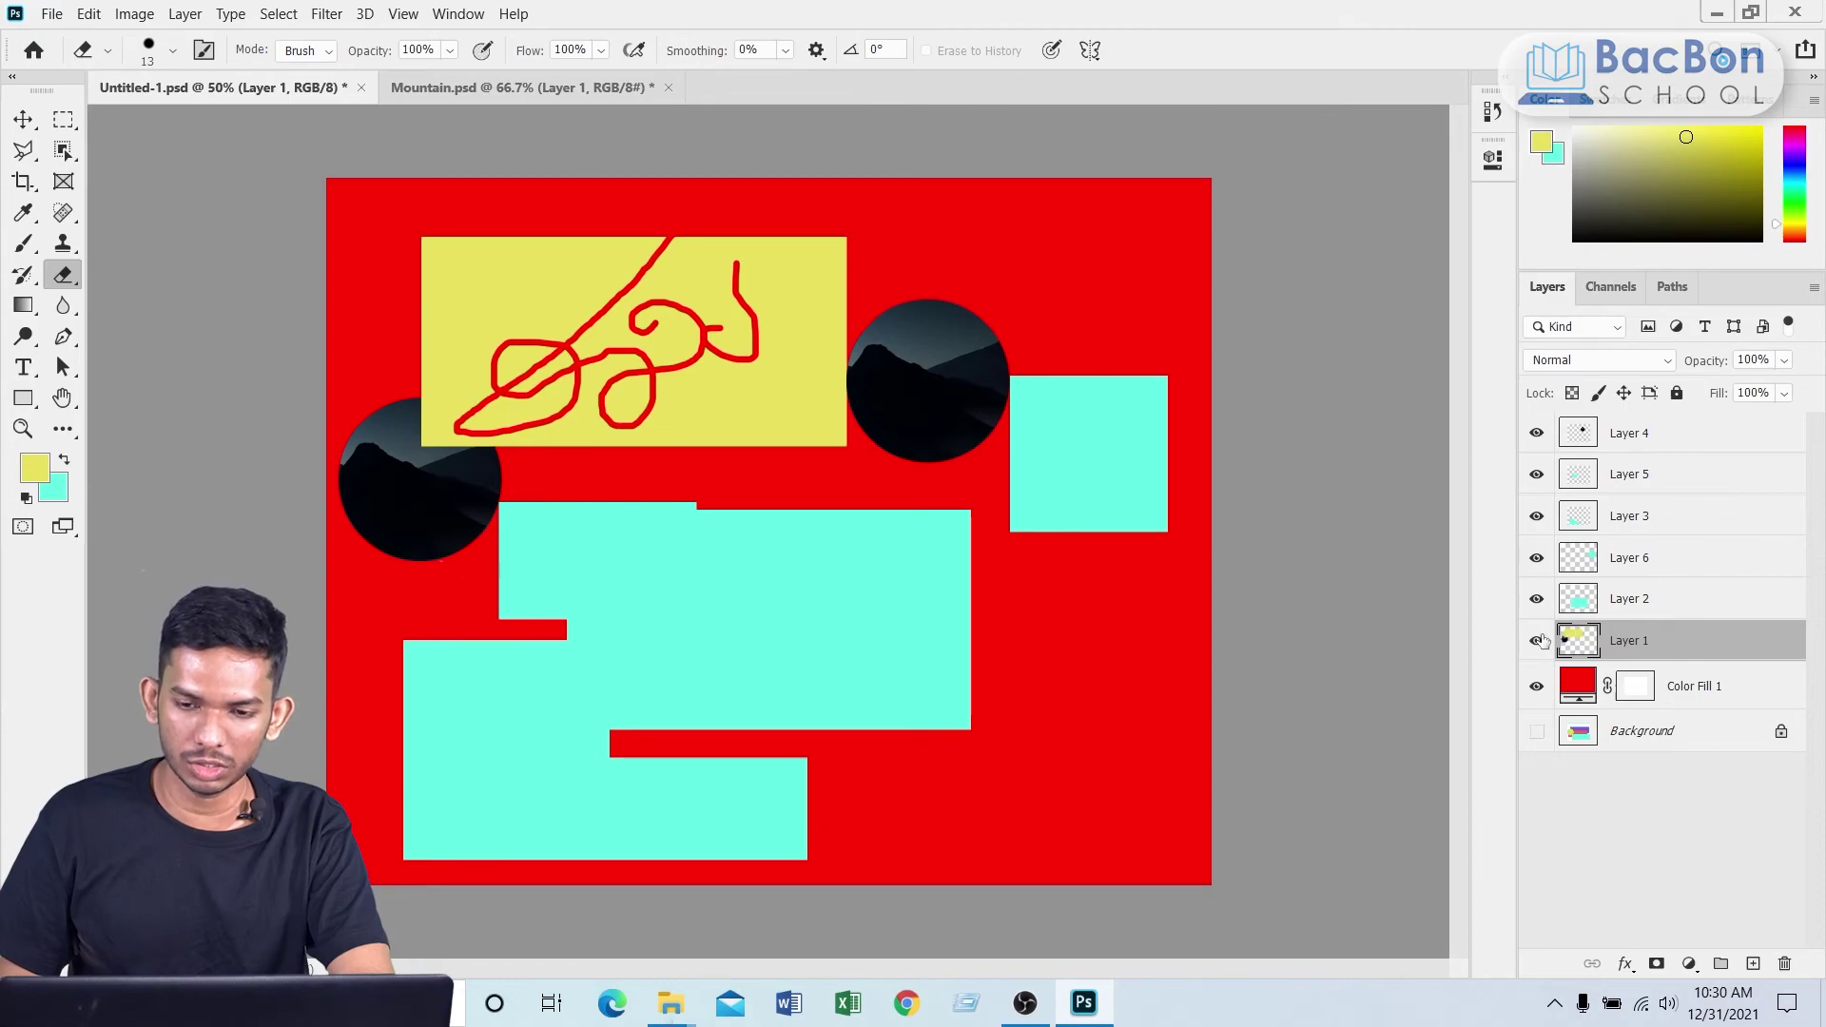
{"action": "left_click", "coordinate": [1535, 642]}
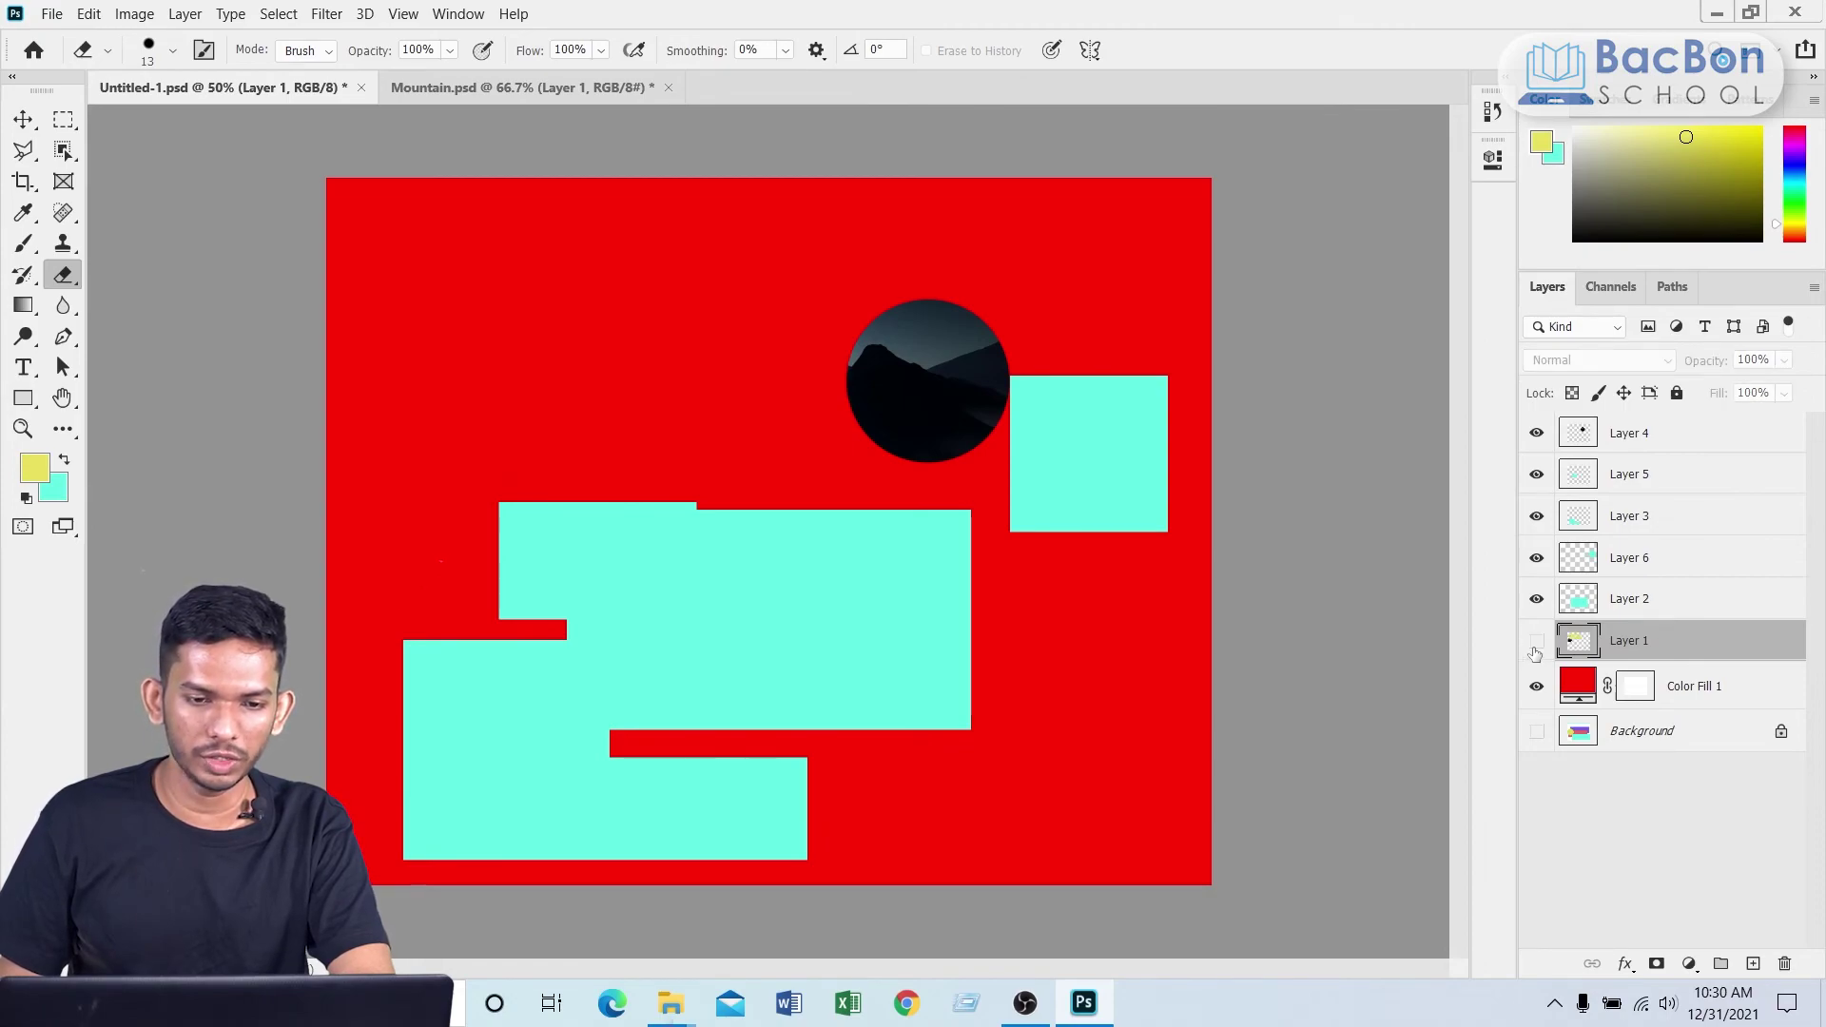
{"action": "left_click", "coordinate": [1536, 642]}
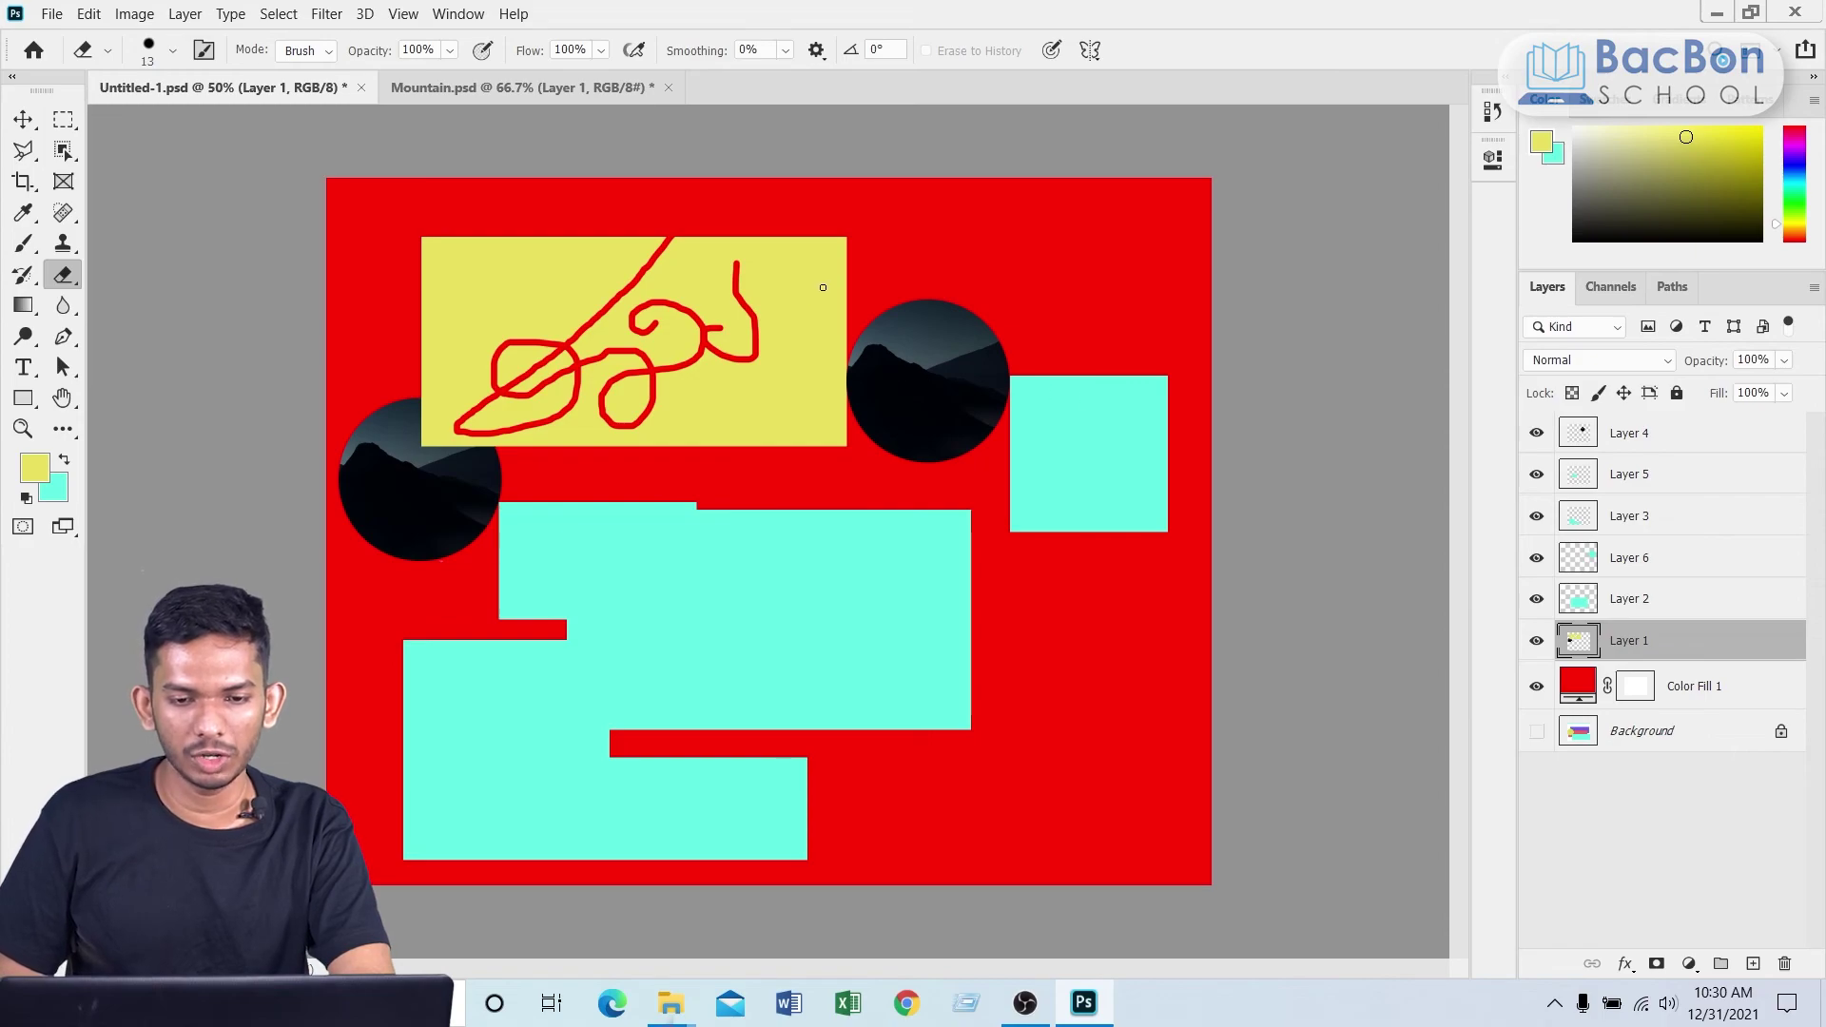
{"action": "mouse_move", "coordinate": [823, 288]}
{"action": "left_mouse_down"}
{"action": "mouse_move", "coordinate": [762, 385]}
{"action": "mouse_move", "coordinate": [855, 387]}
{"action": "left_mouse_up"}
{"action": "left_click_drag", "start_coordinate": [761, 331], "coordinate": [762, 423]}
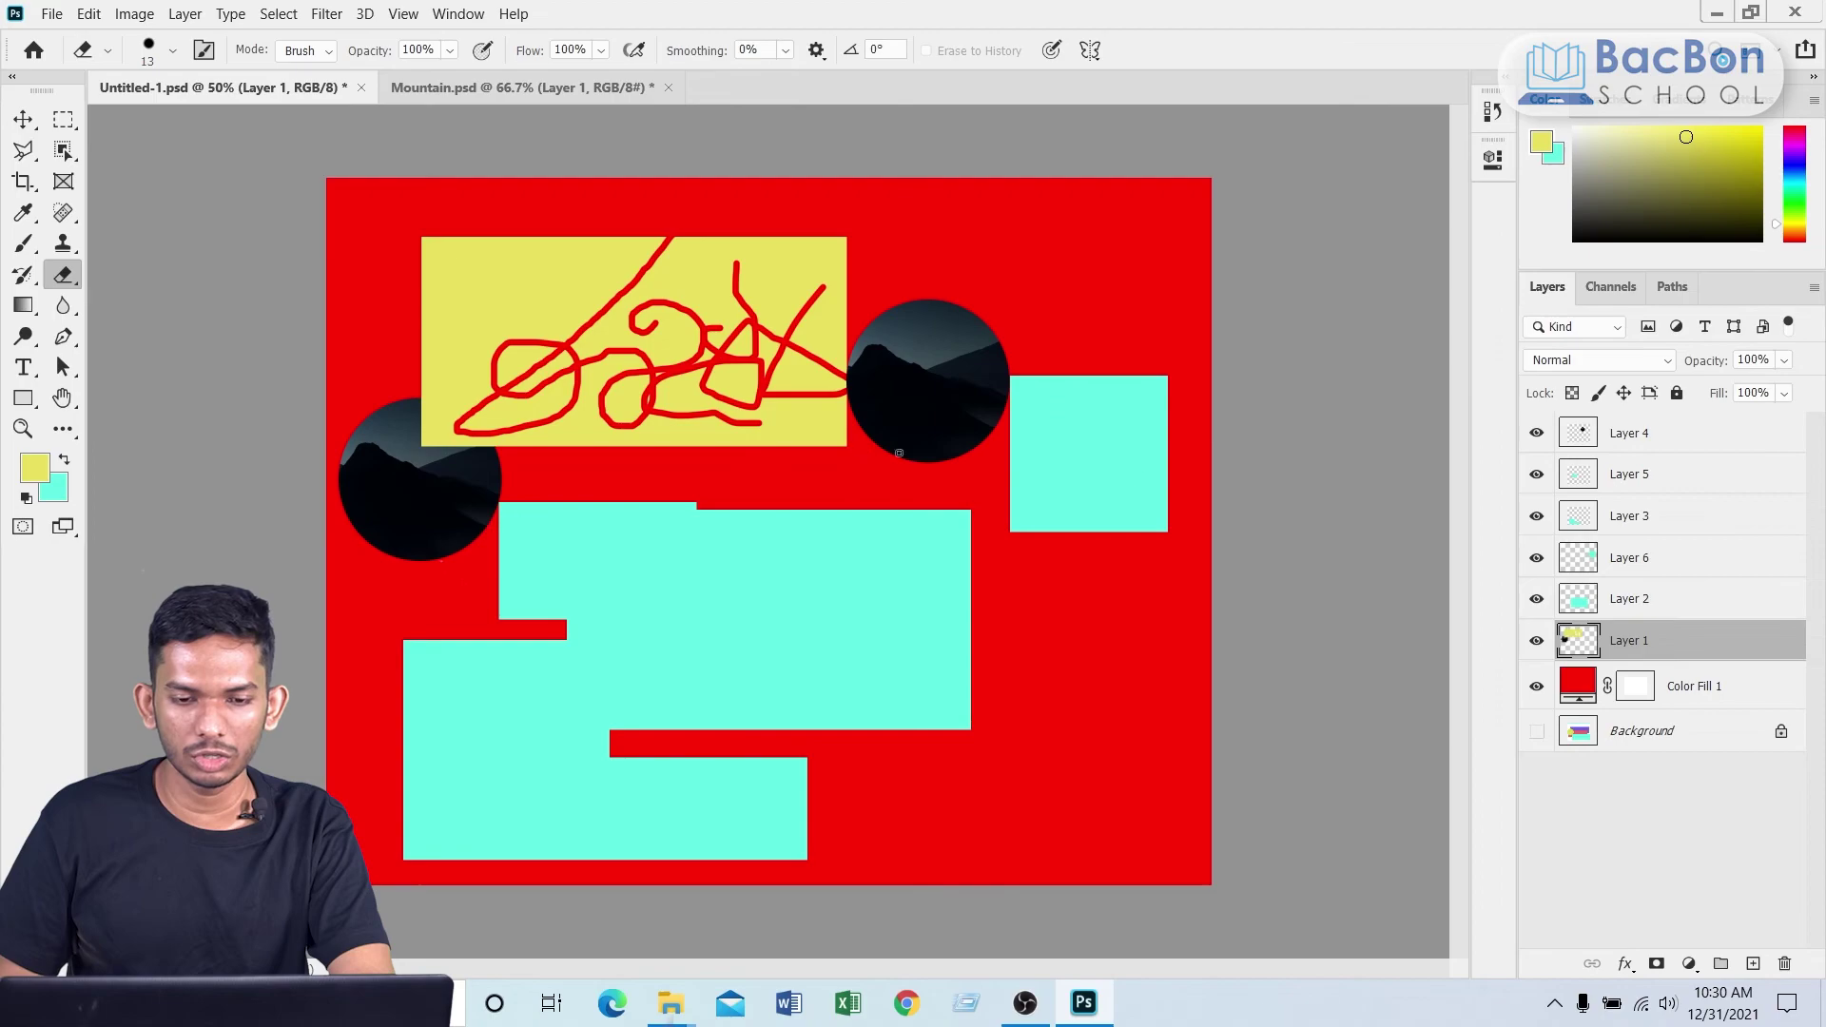
Step: Move the yellow block over the right circle and place Layer 4 beneath Layer 1
{"action": "left_click", "coordinate": [29, 119]}
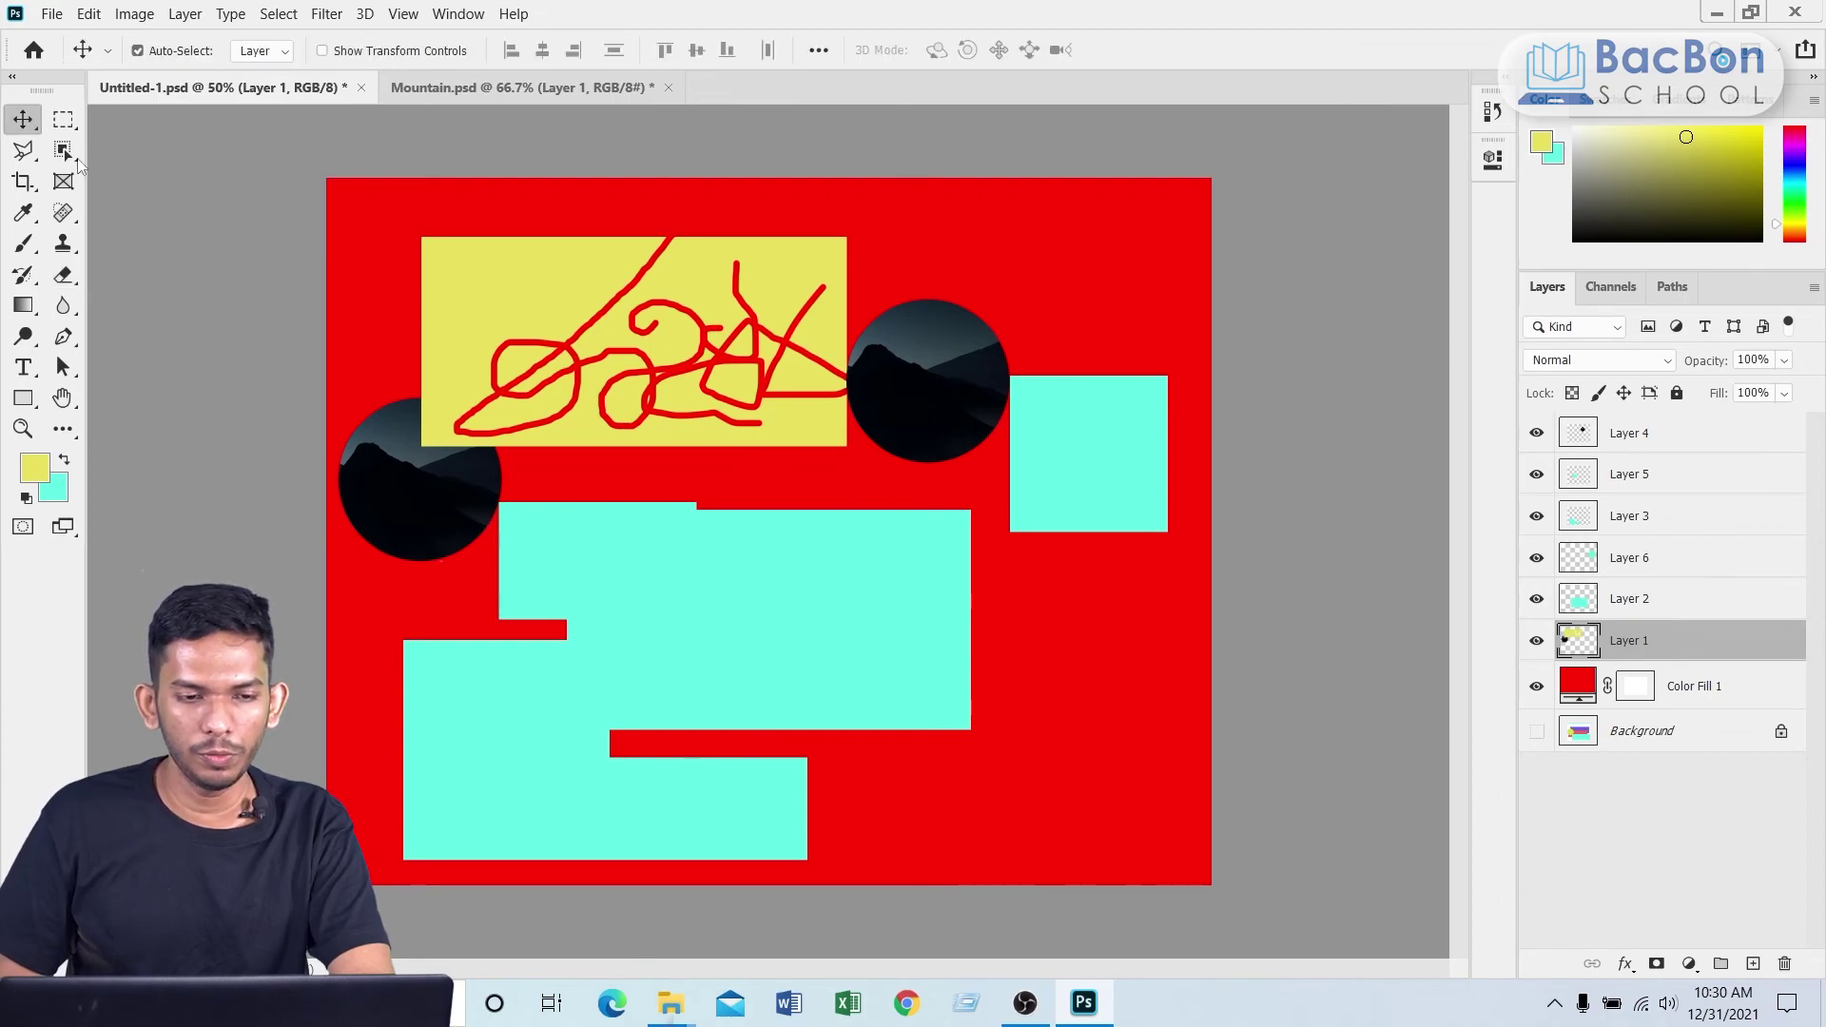
{"action": "left_click_drag", "start_coordinate": [691, 399], "coordinate": [882, 418]}
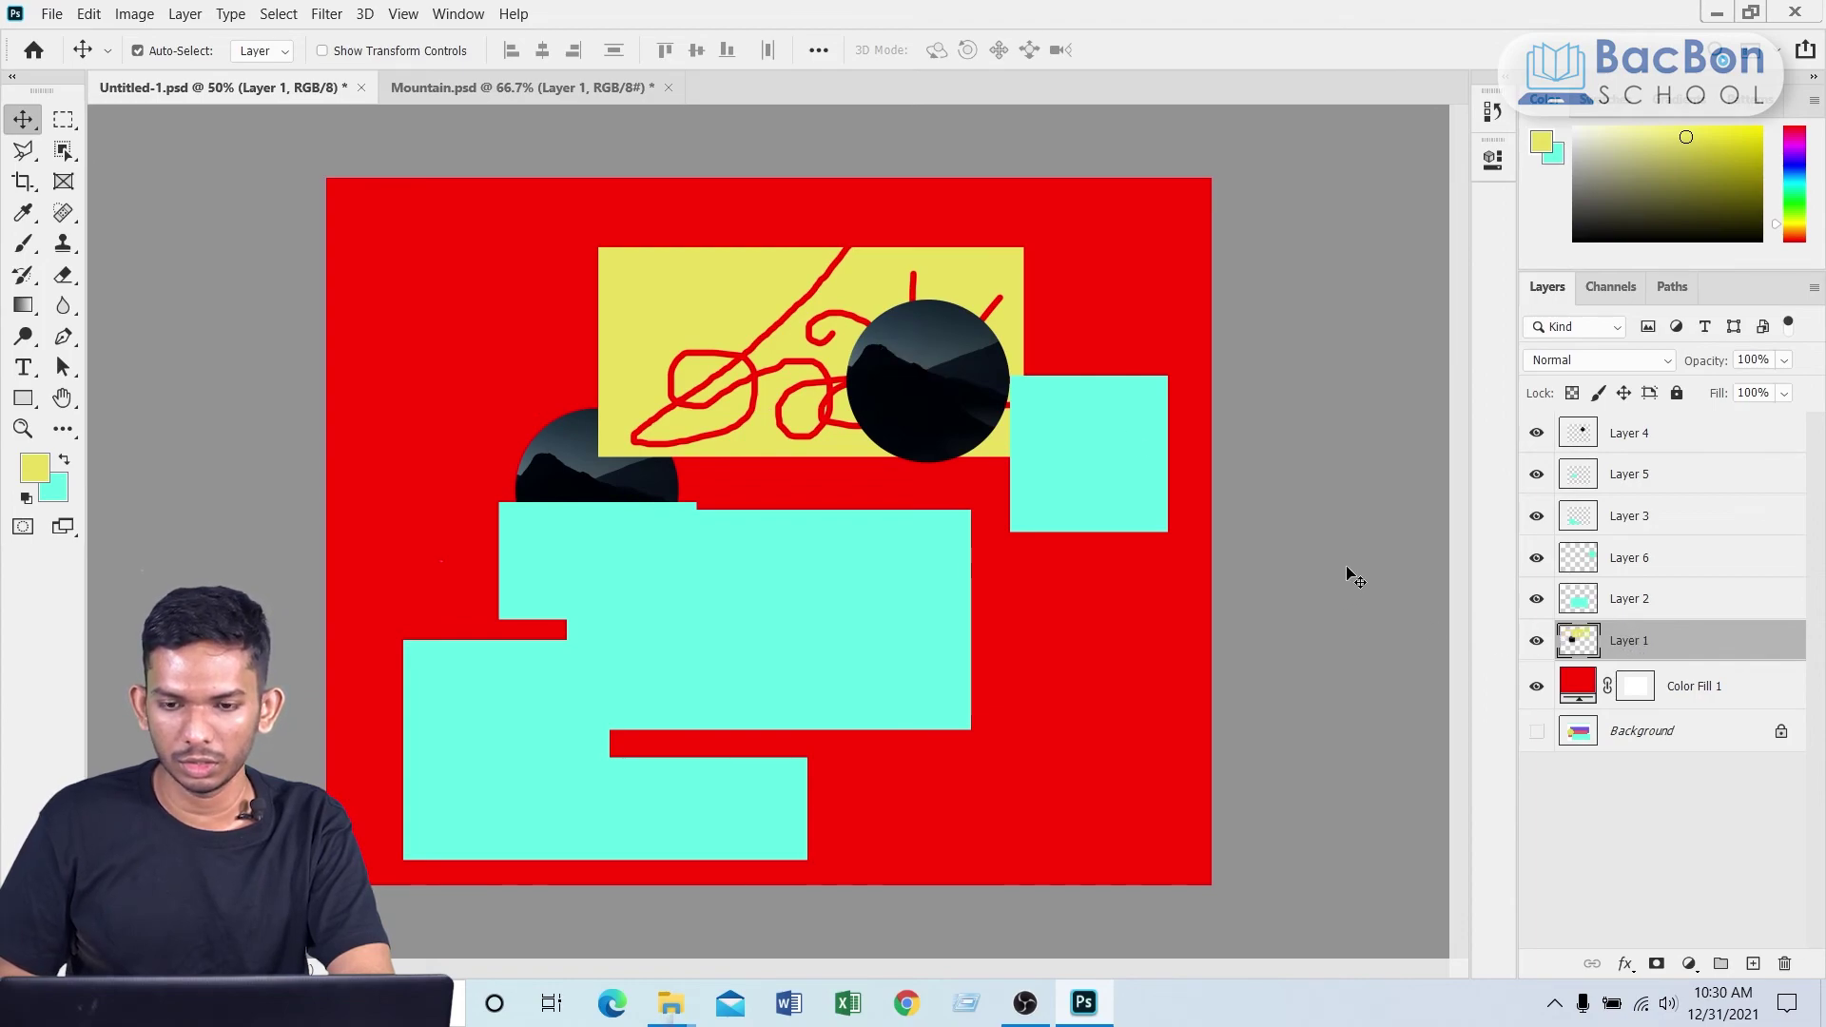
{"action": "left_click", "coordinate": [1641, 435]}
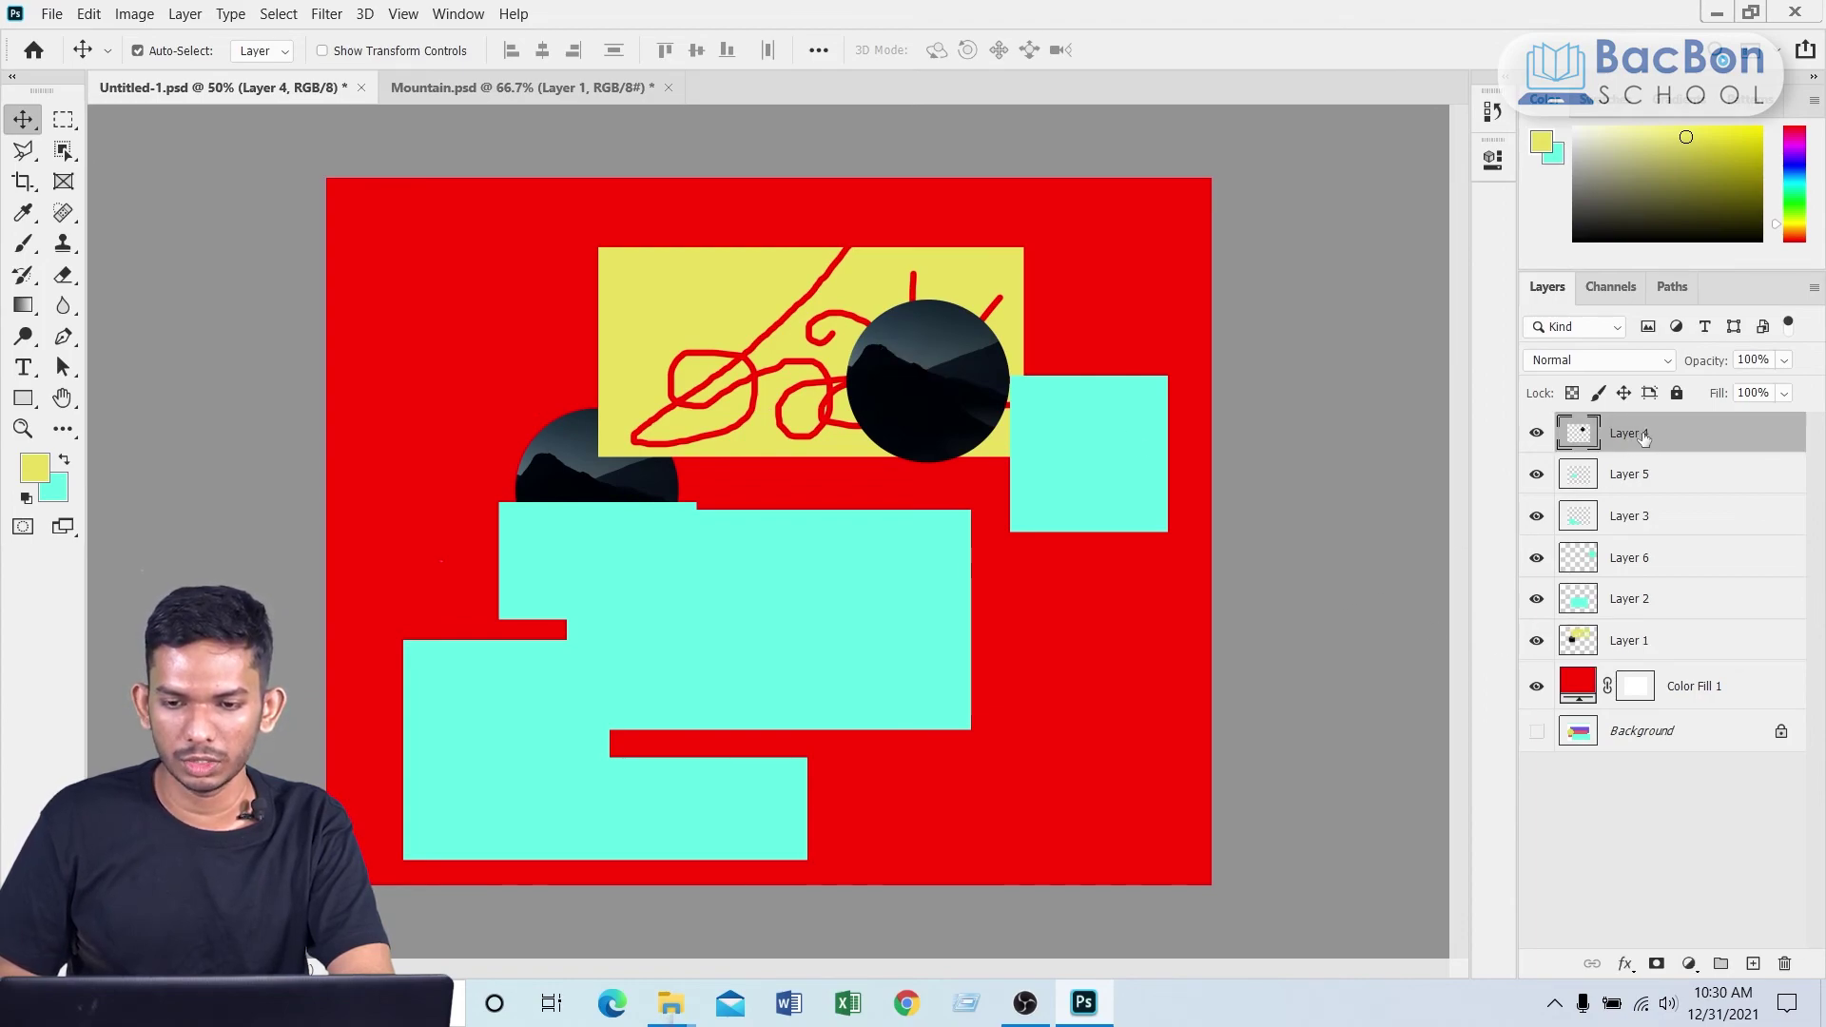
{"action": "left_click", "coordinate": [1537, 434]}
{"action": "left_click_drag", "start_coordinate": [1649, 440], "coordinate": [1655, 650]}
Step: Nudge the yellow block back to the left
{"action": "mouse_move", "coordinate": [901, 399]}
{"action": "left_mouse_down"}
{"action": "mouse_move", "coordinate": [835, 419]}
{"action": "mouse_move", "coordinate": [836, 444]}
{"action": "mouse_move", "coordinate": [1000, 368]}
{"action": "mouse_move", "coordinate": [937, 369]}
{"action": "mouse_move", "coordinate": [919, 396]}
{"action": "mouse_move", "coordinate": [850, 412]}
{"action": "mouse_move", "coordinate": [718, 400]}
{"action": "mouse_move", "coordinate": [715, 365]}
{"action": "mouse_move", "coordinate": [806, 363]}
{"action": "left_mouse_up"}
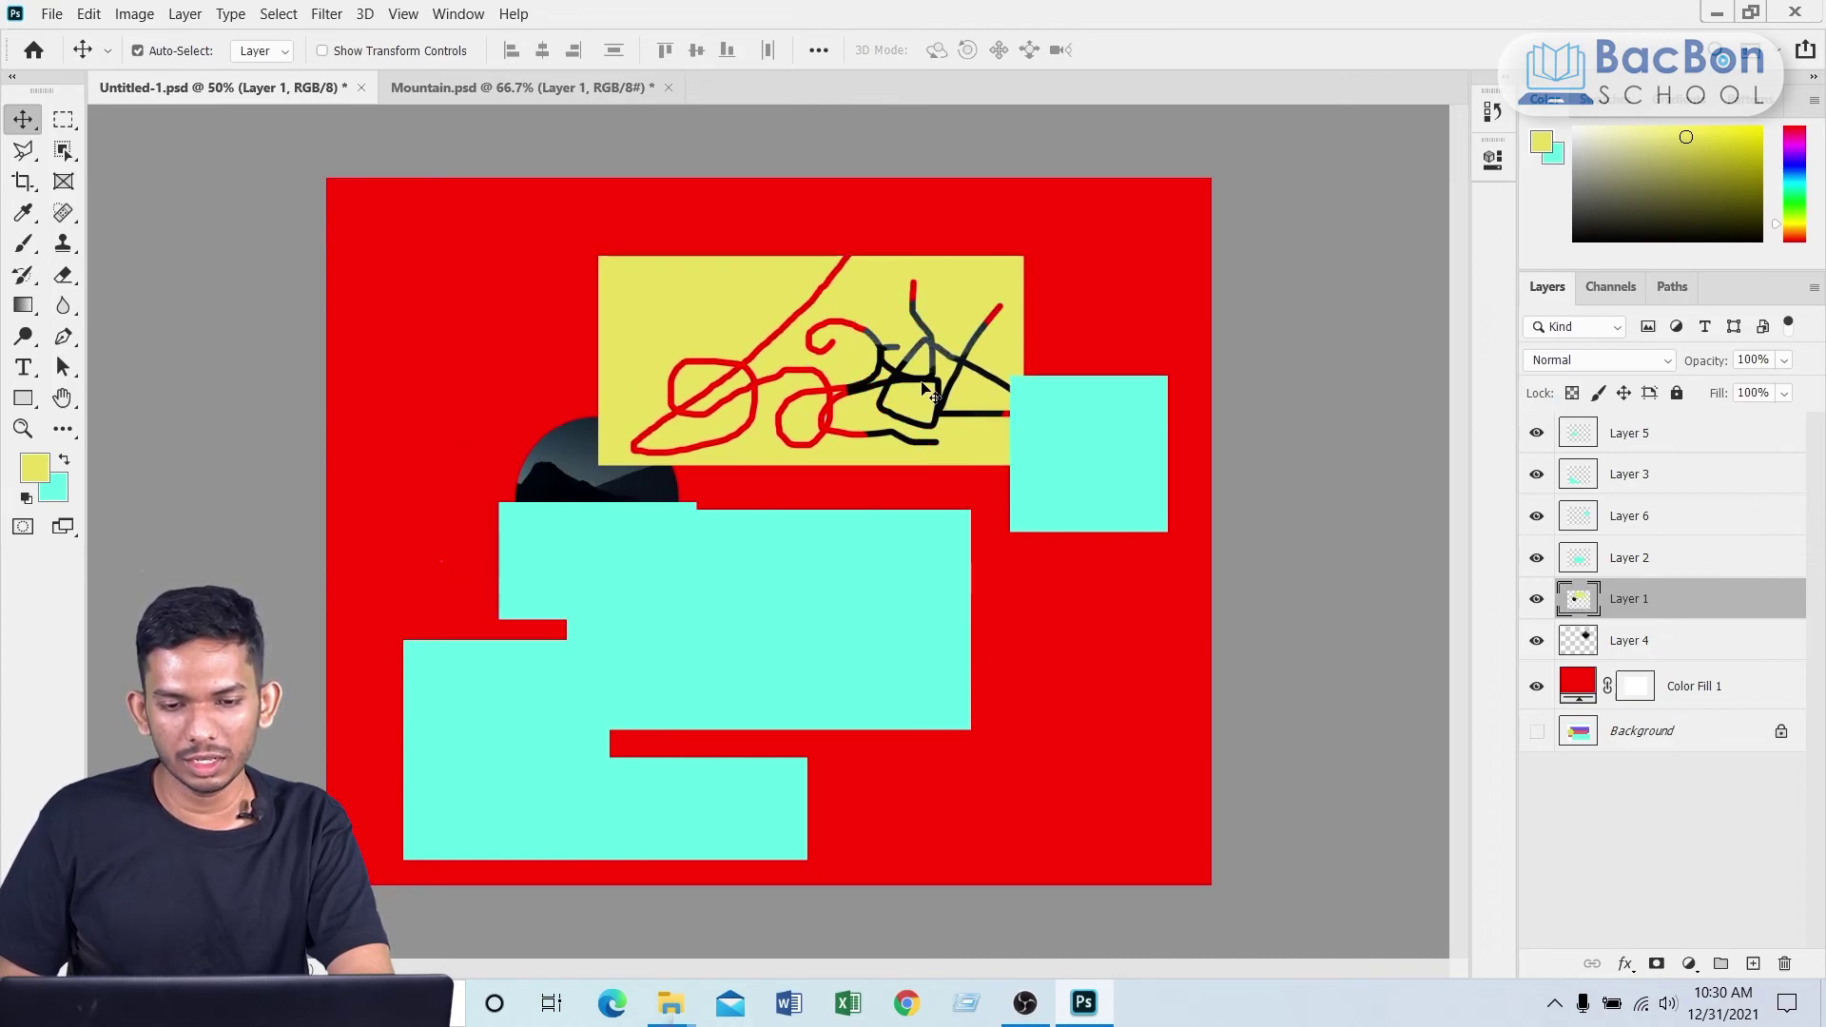
{"action": "left_click_drag", "start_coordinate": [865, 425], "coordinate": [848, 425]}
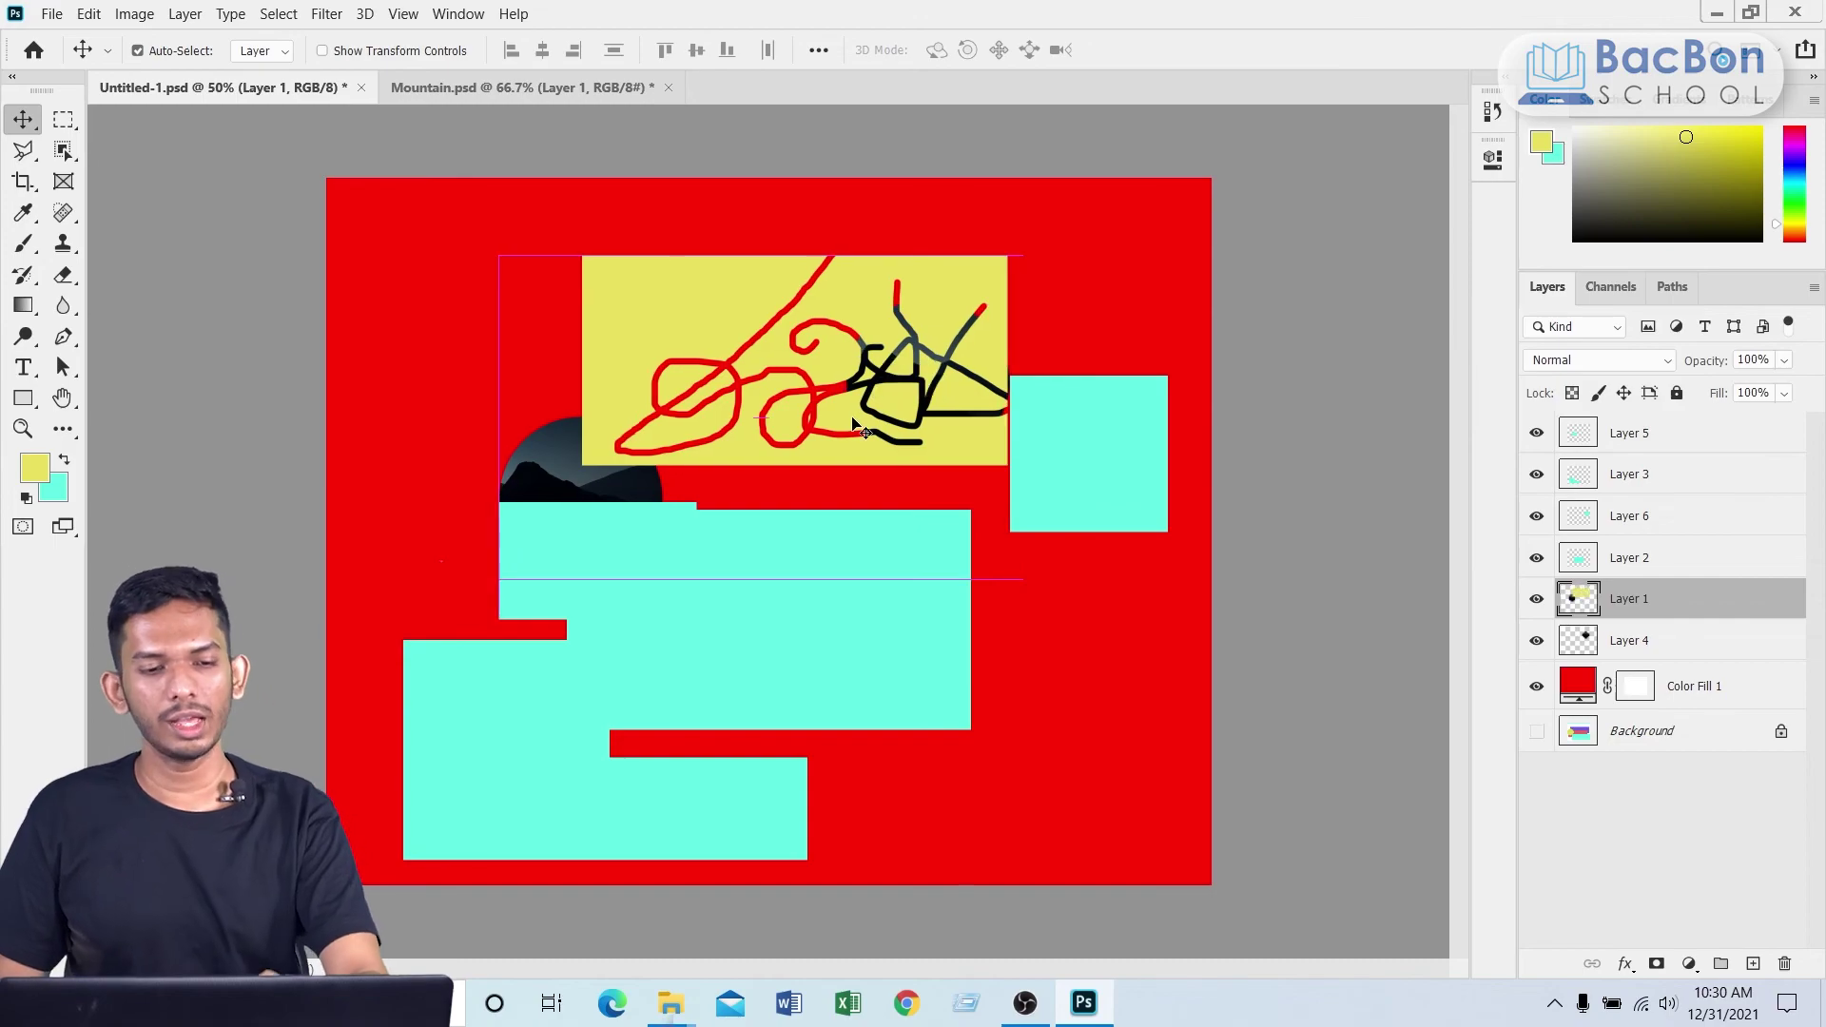
{"action": "left_click", "coordinate": [72, 285]}
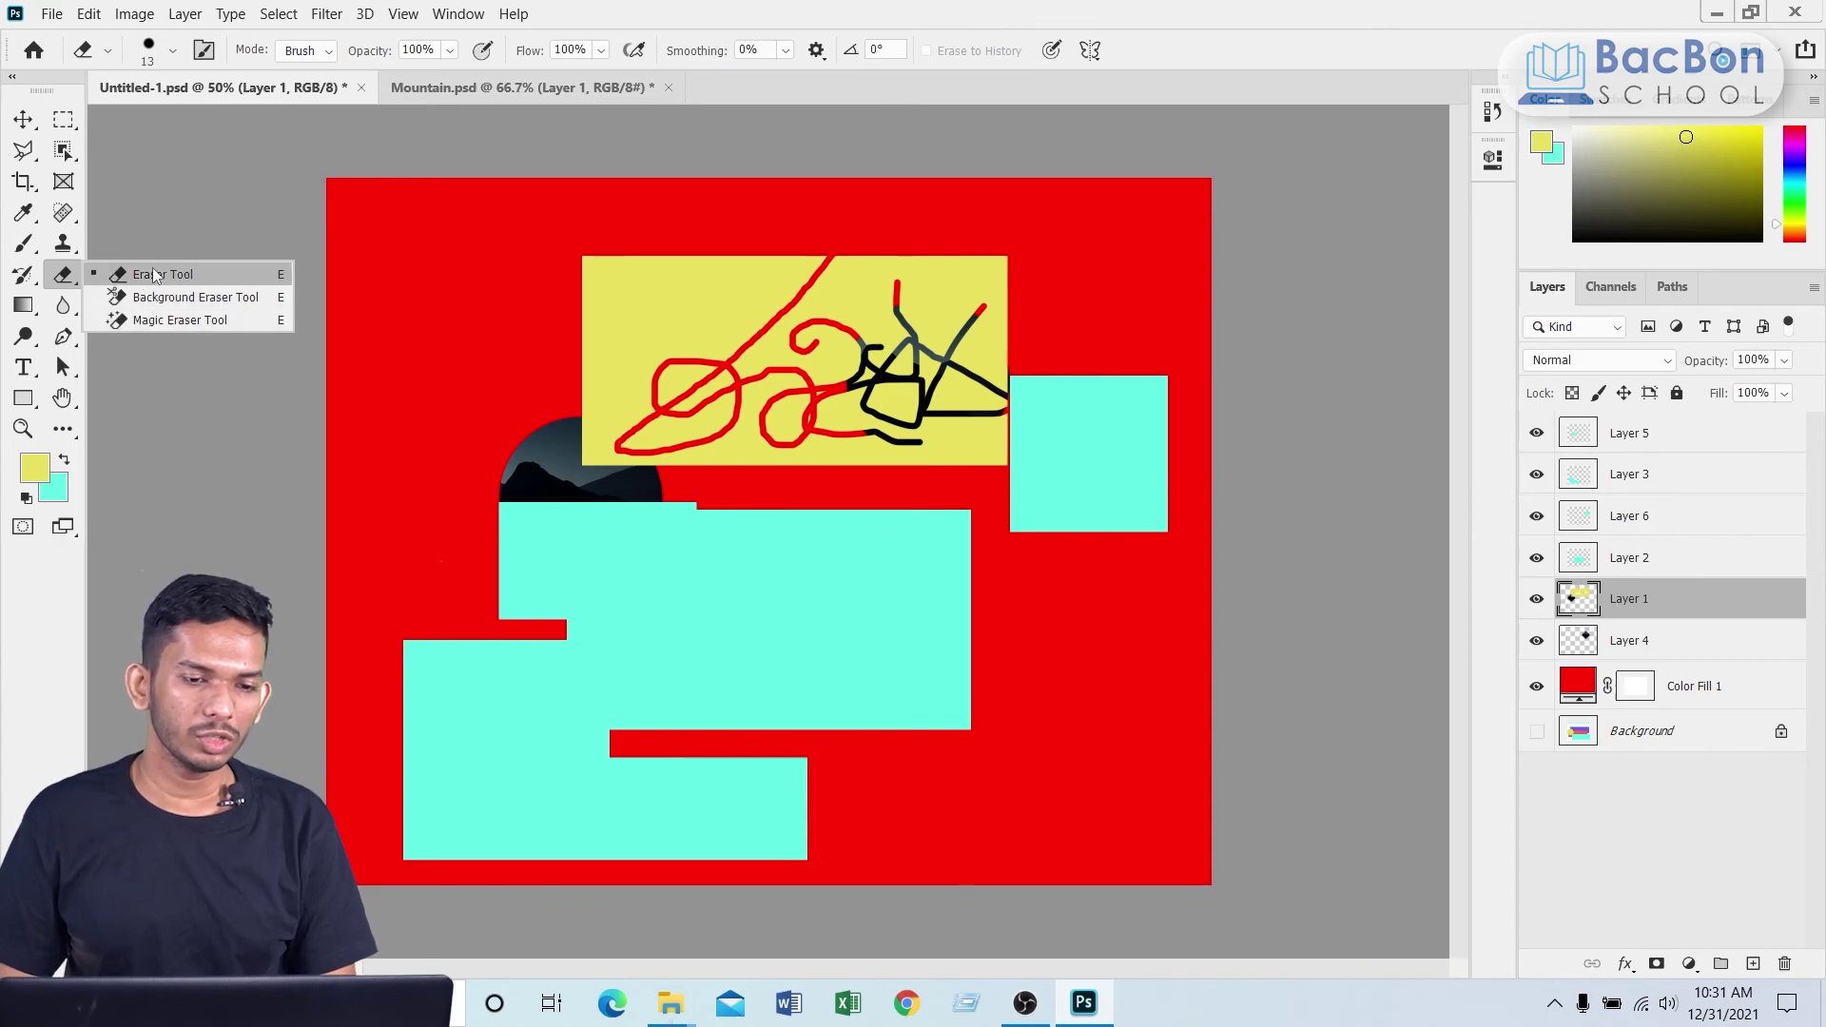
Step: With the standard Eraser Tool, erase long diagonal strokes down the yellow block's left half
{"action": "left_click", "coordinate": [156, 275]}
{"action": "left_click_drag", "start_coordinate": [727, 296], "coordinate": [705, 336]}
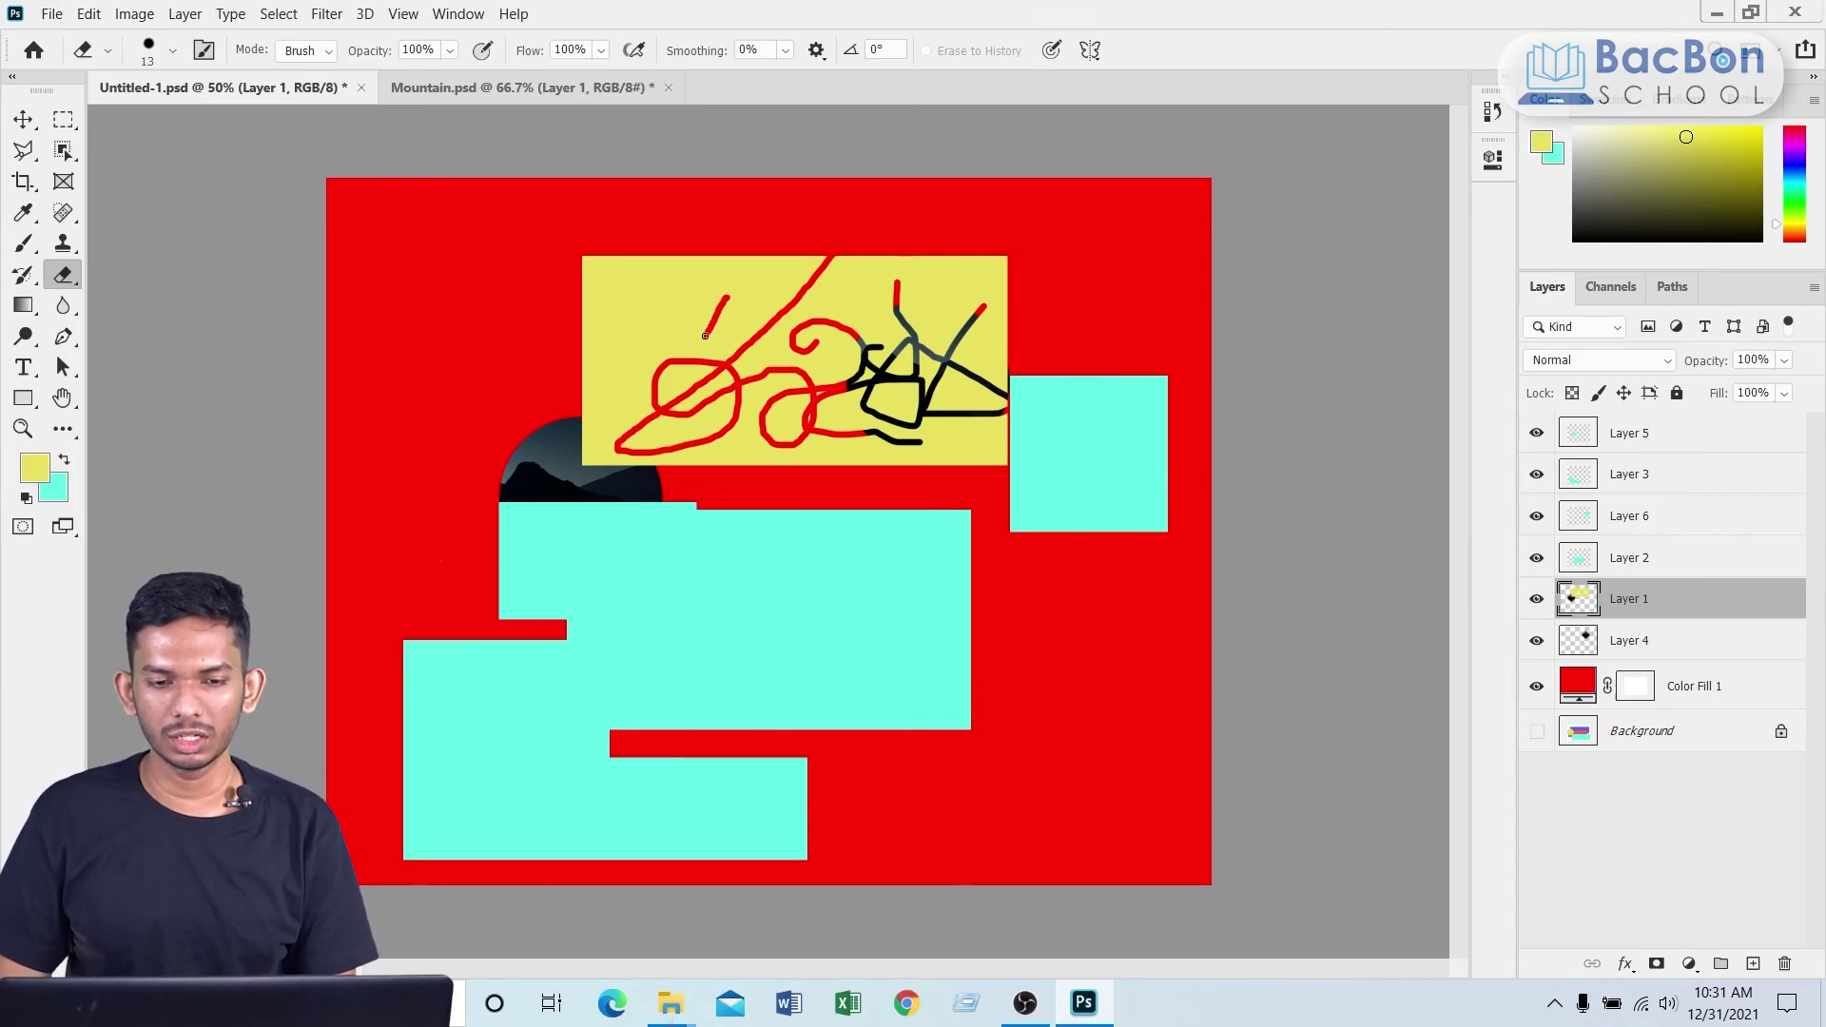
{"action": "right_click", "coordinate": [62, 278]}
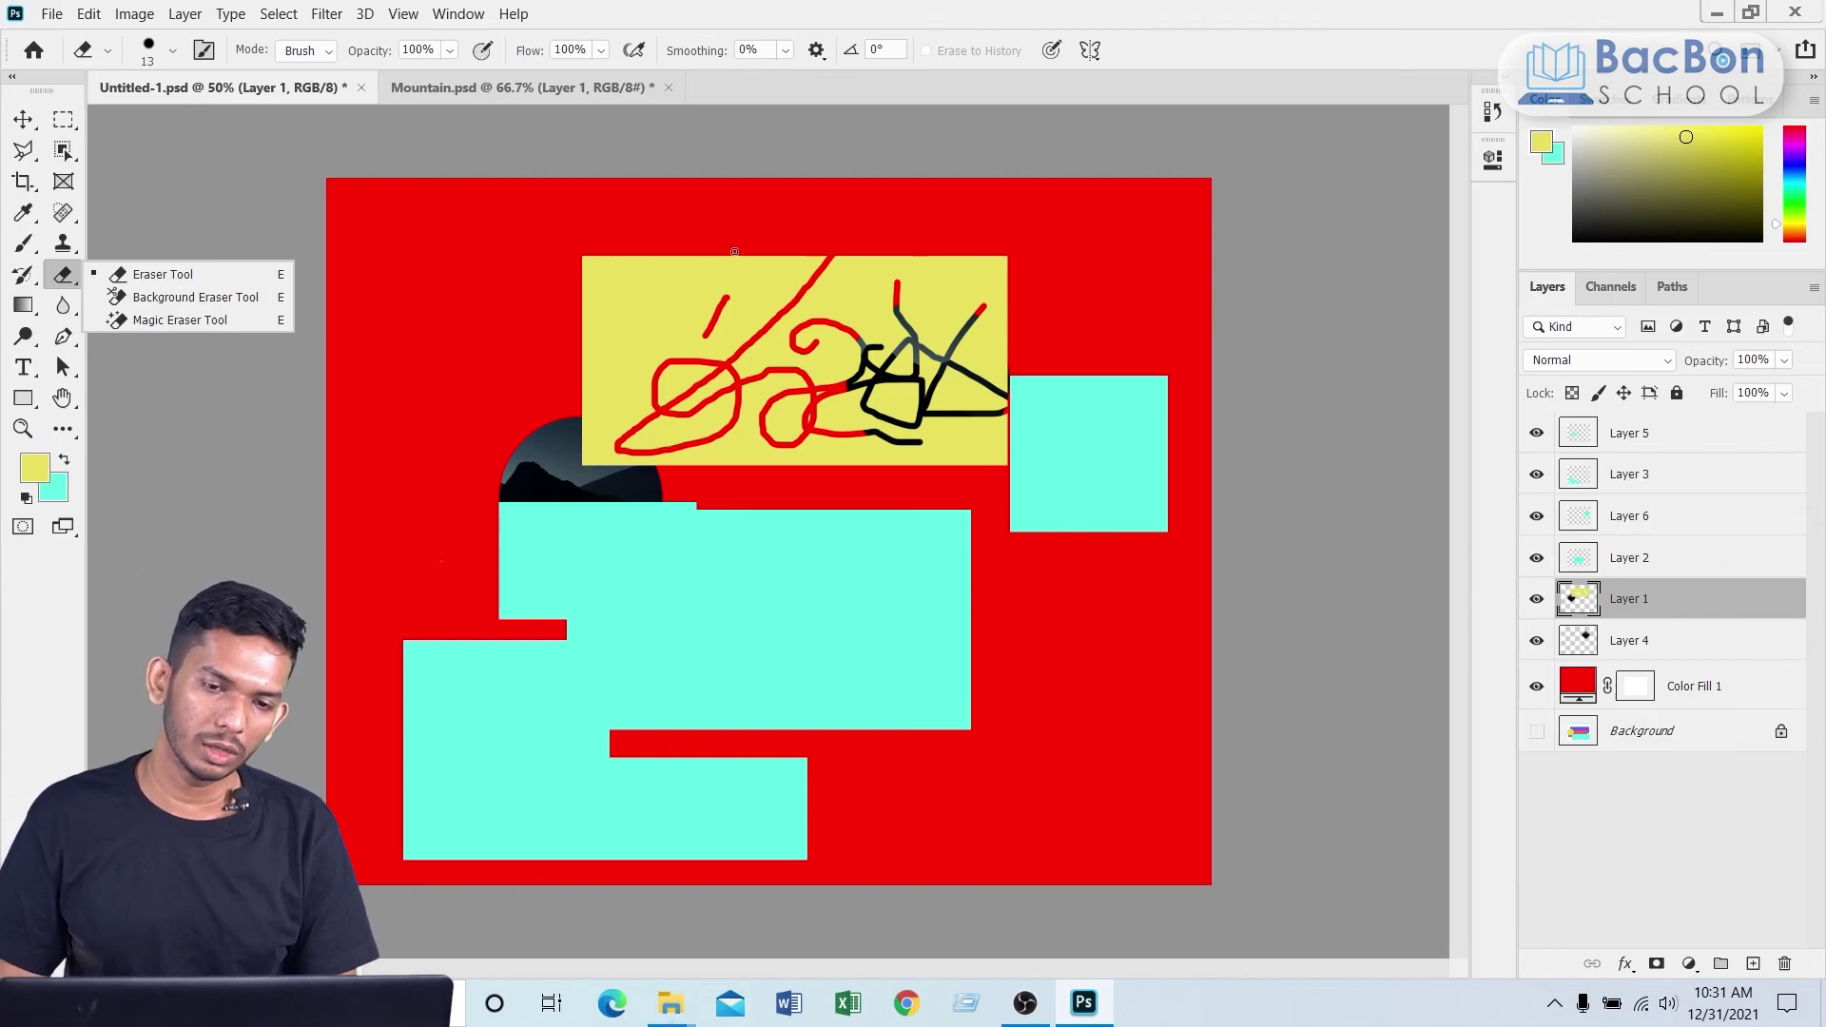
{"action": "left_click_drag", "start_coordinate": [732, 255], "coordinate": [691, 470]}
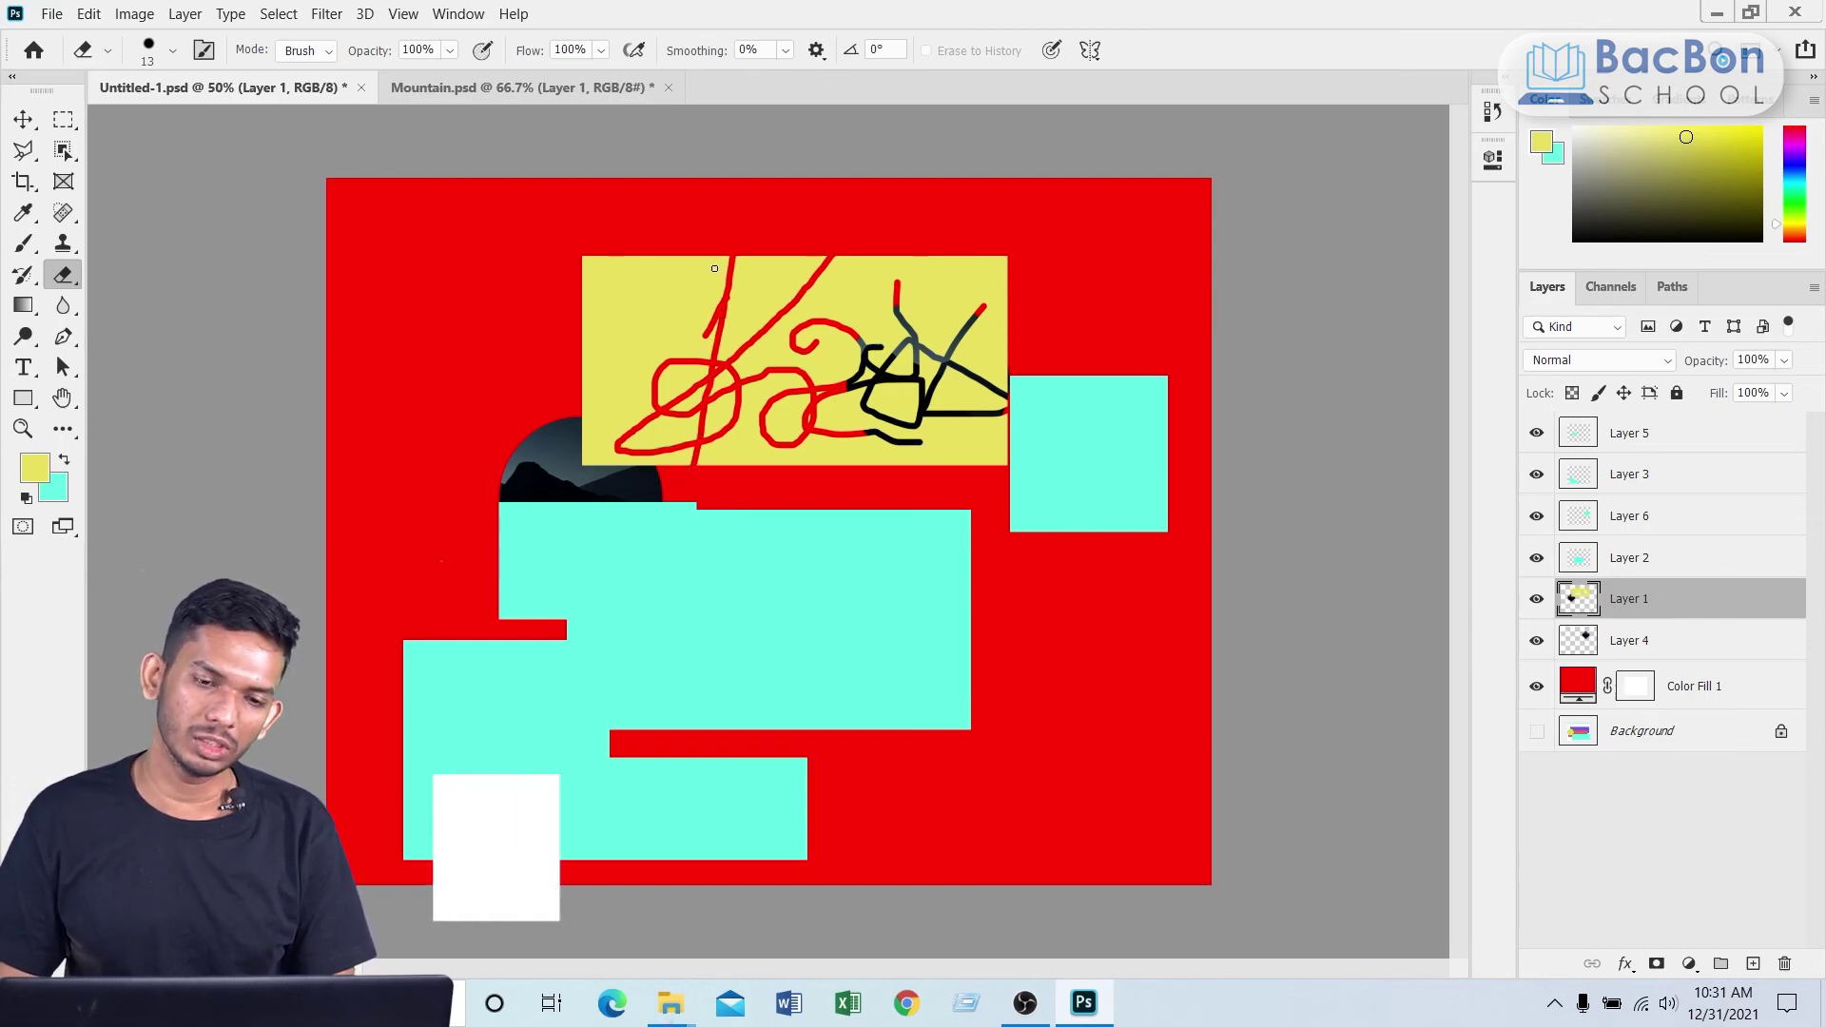
{"action": "left_click_drag", "start_coordinate": [705, 255], "coordinate": [651, 480]}
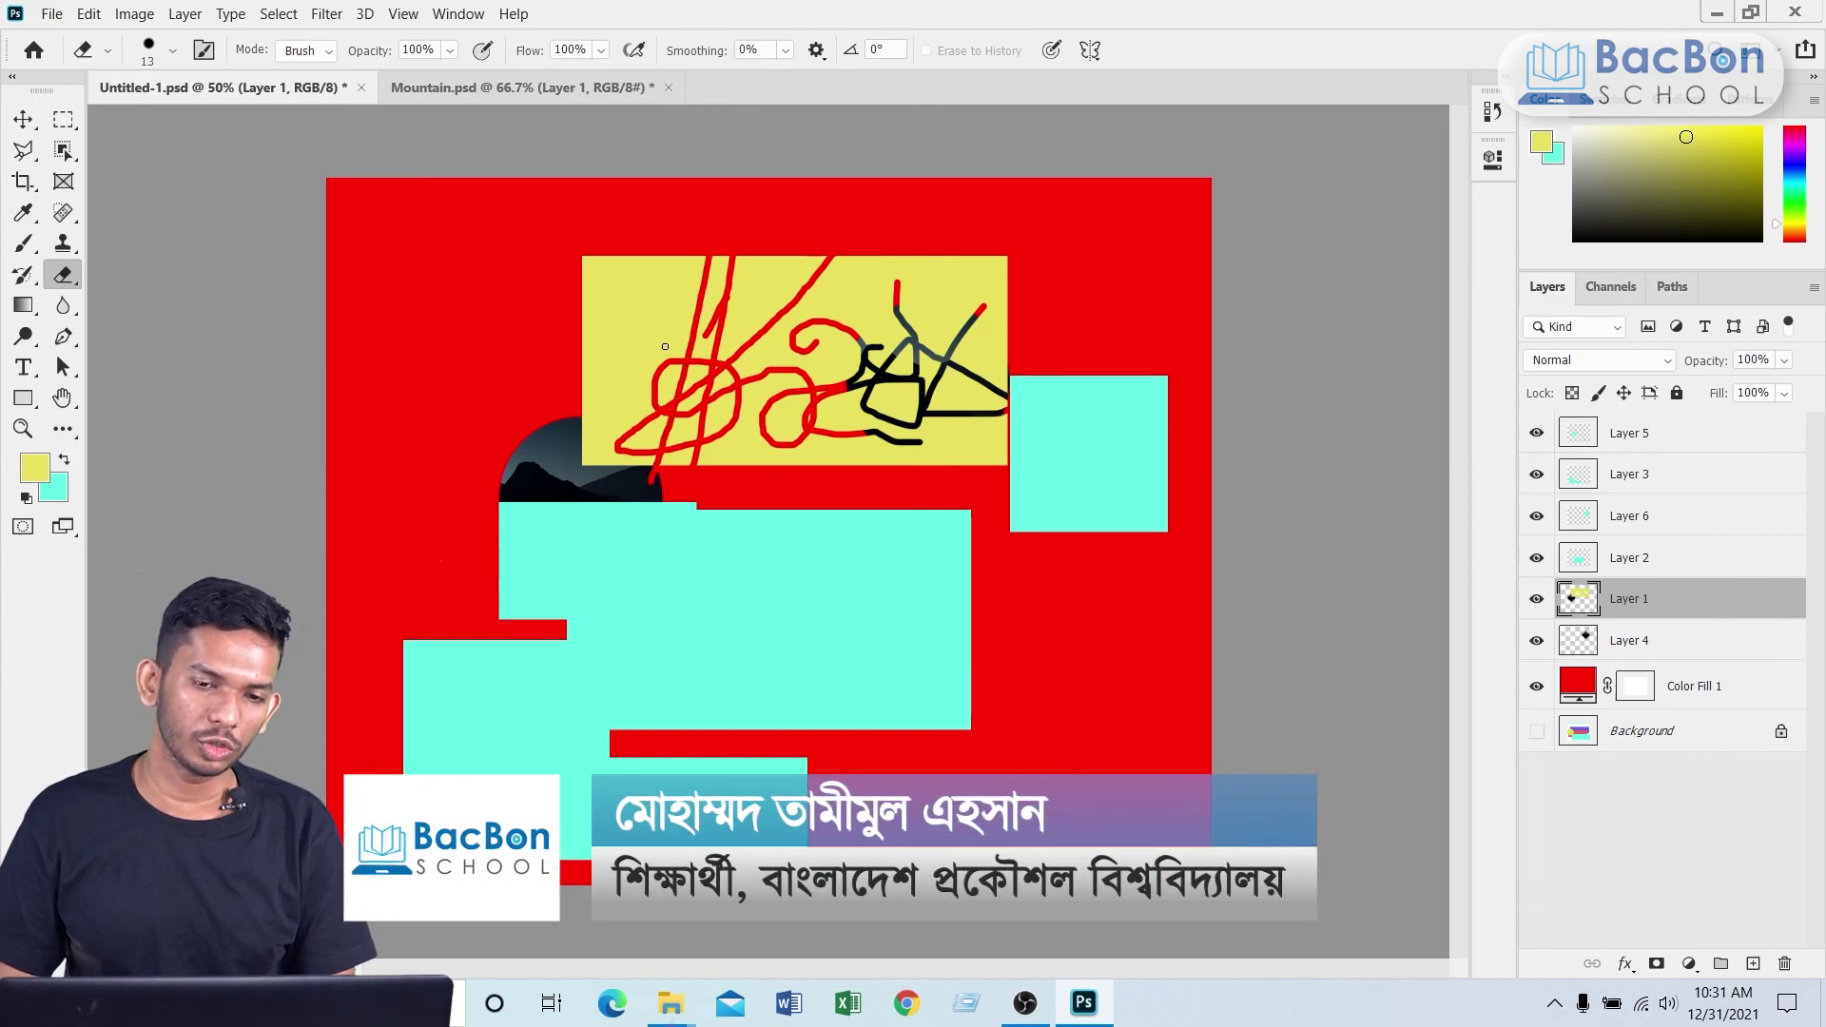
{"action": "left_click_drag", "start_coordinate": [678, 261], "coordinate": [602, 464]}
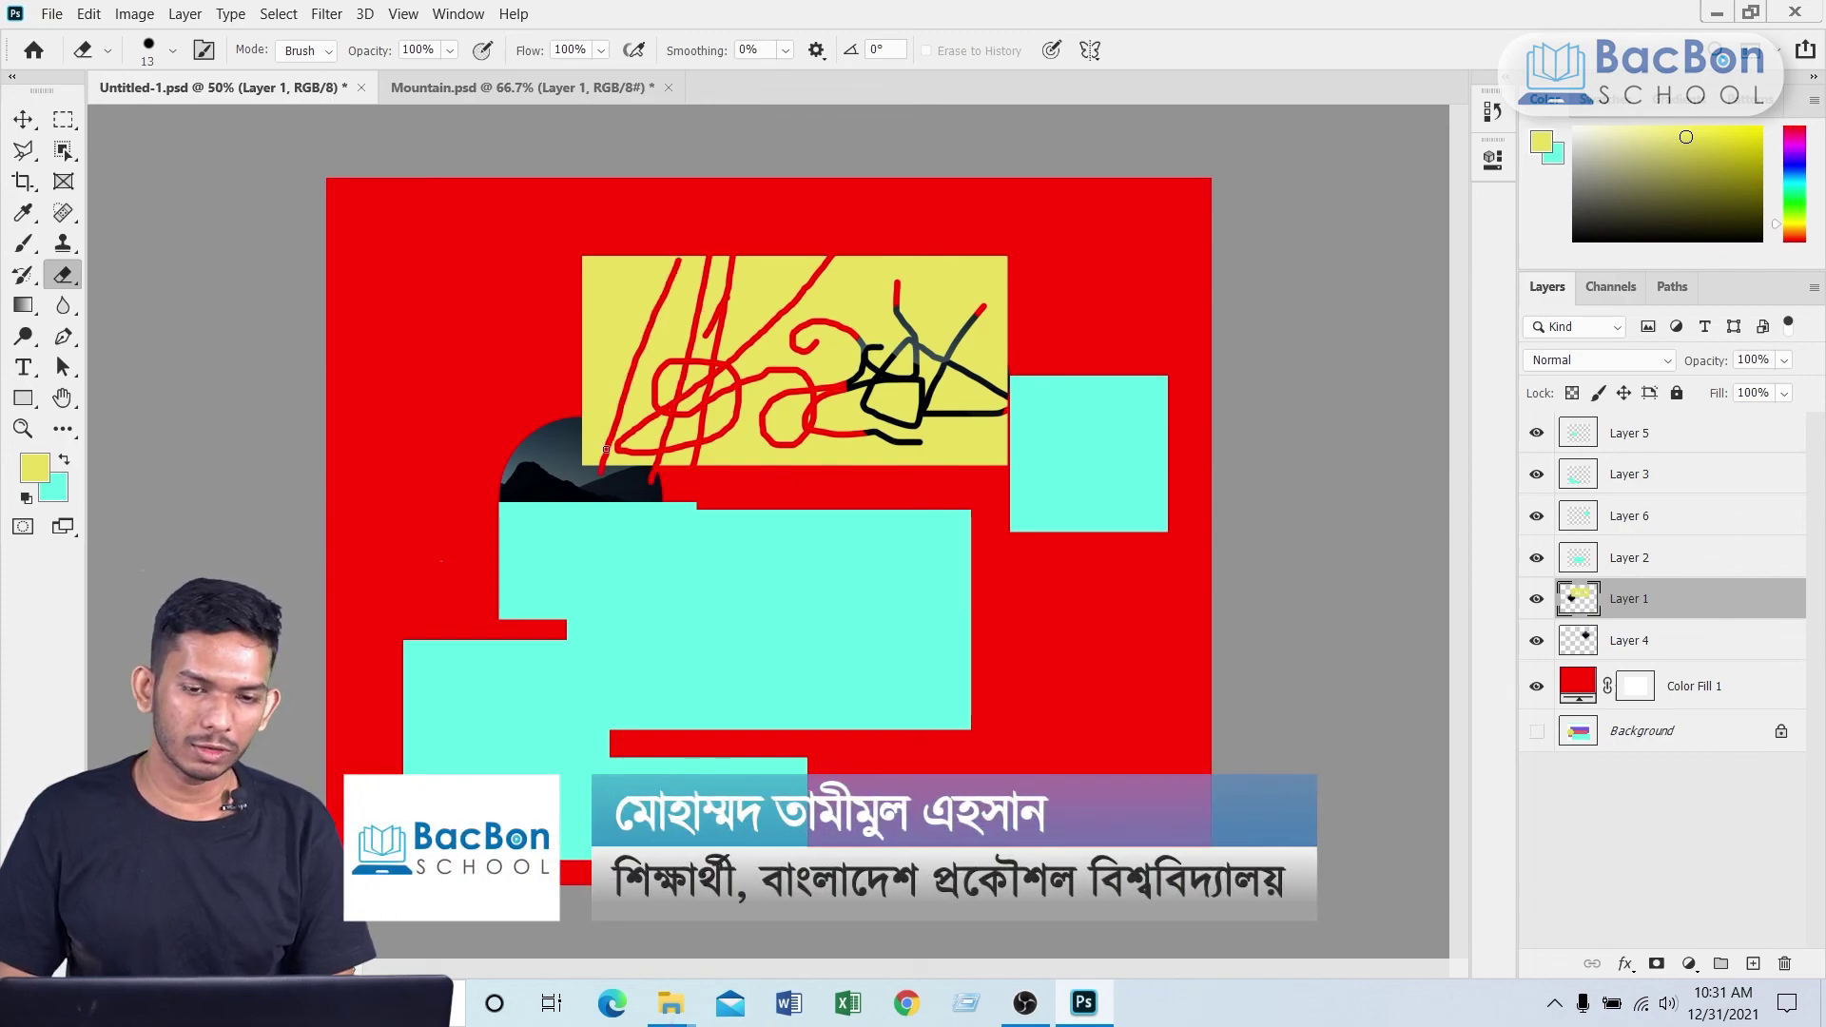
{"action": "left_click_drag", "start_coordinate": [645, 258], "coordinate": [604, 364]}
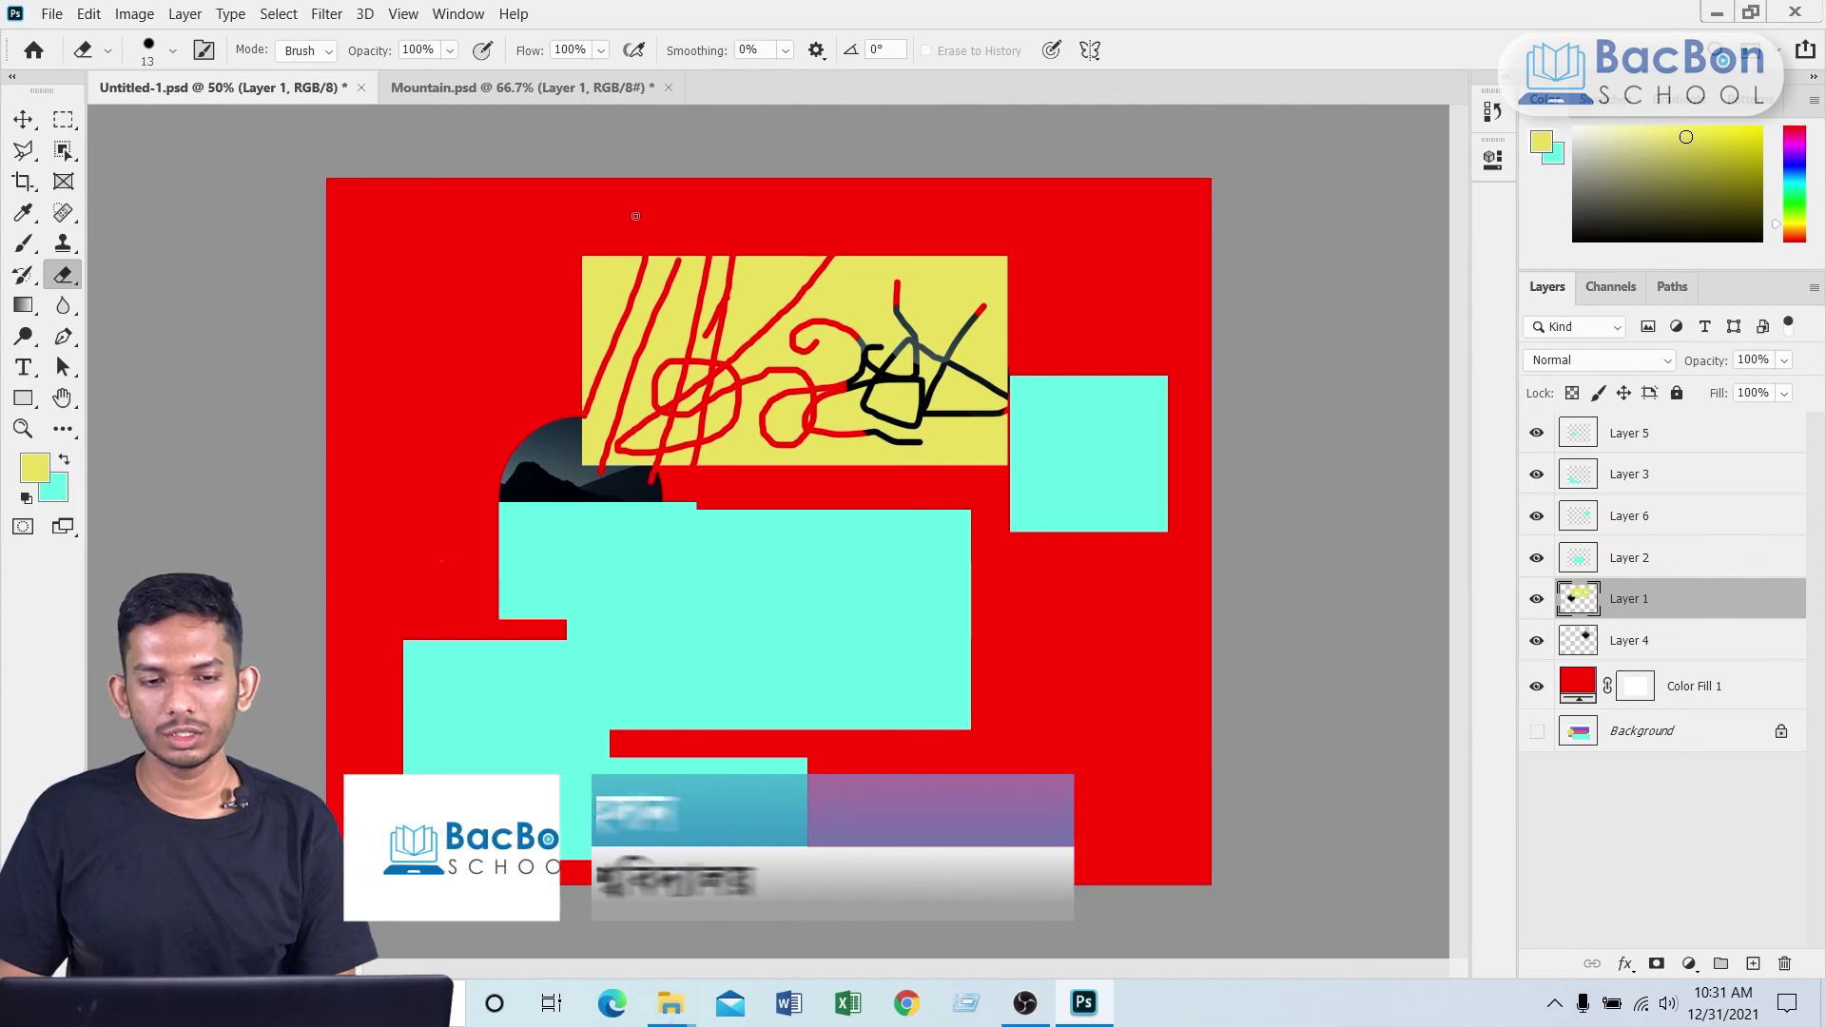